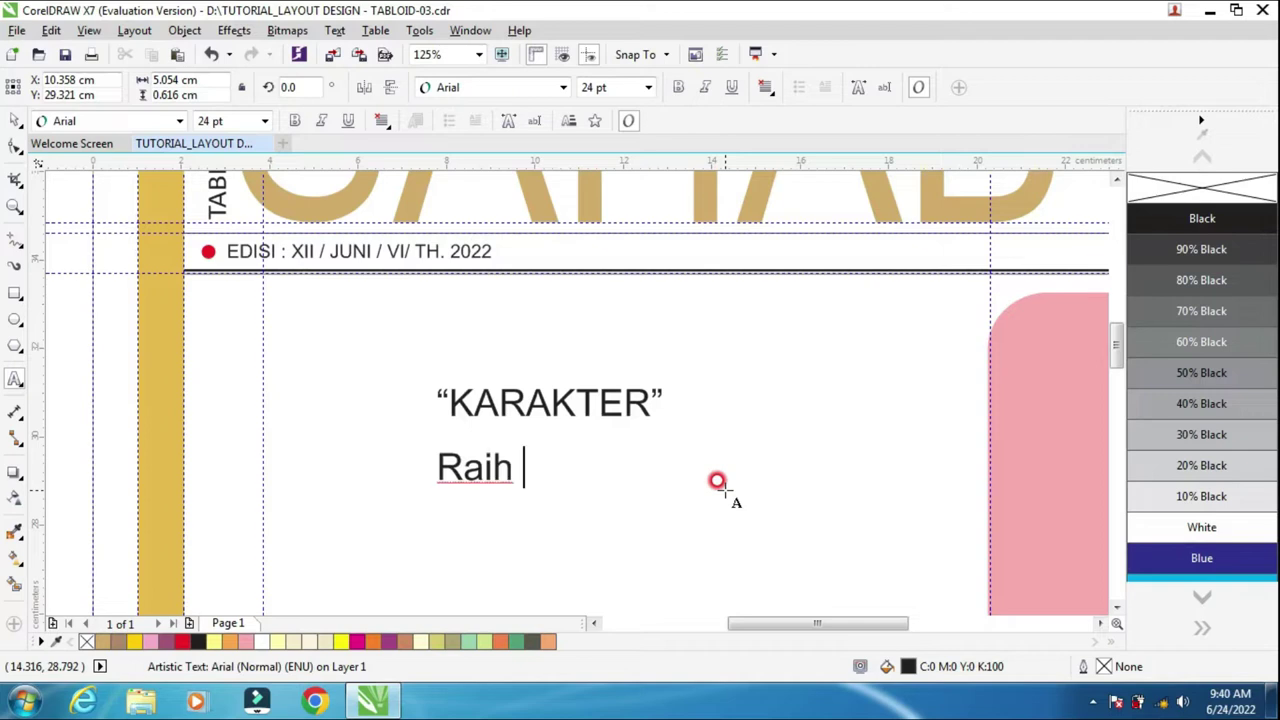
Complete the subheading under the "KARAKTER" headline as "Raih Prestasi" and set its font size to 16 pt
text(Prestasi)
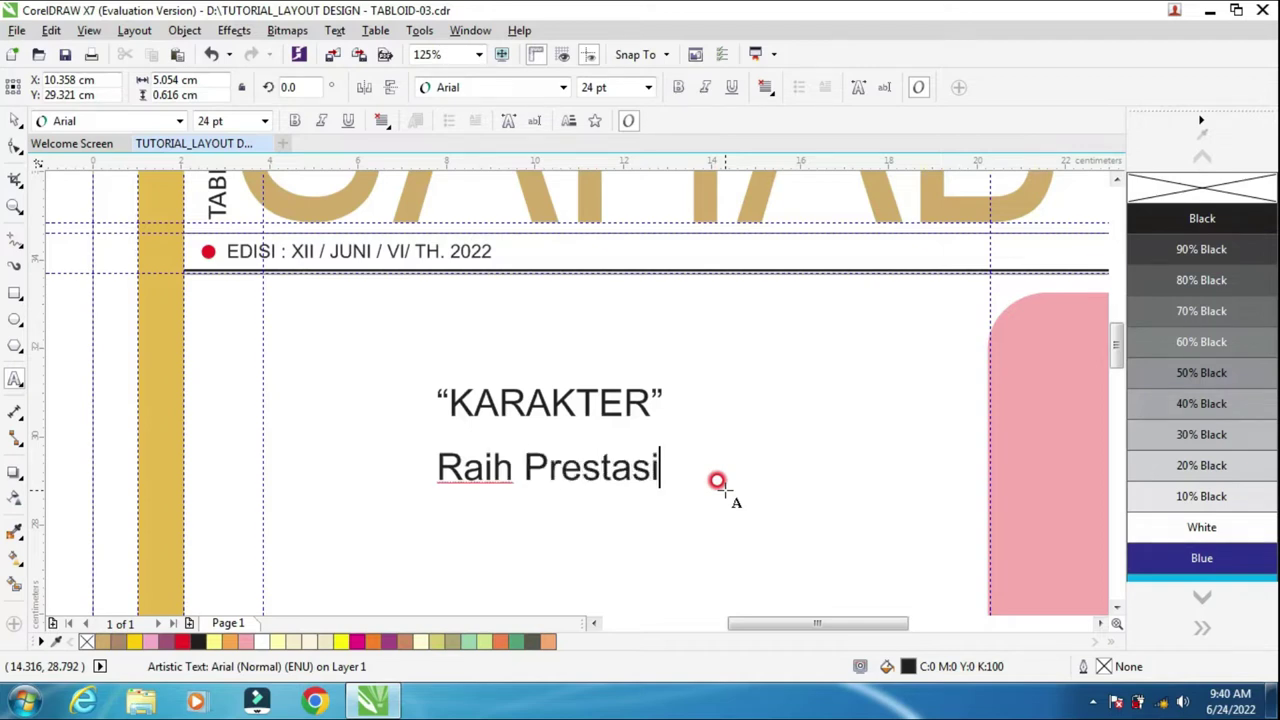
click(15, 120)
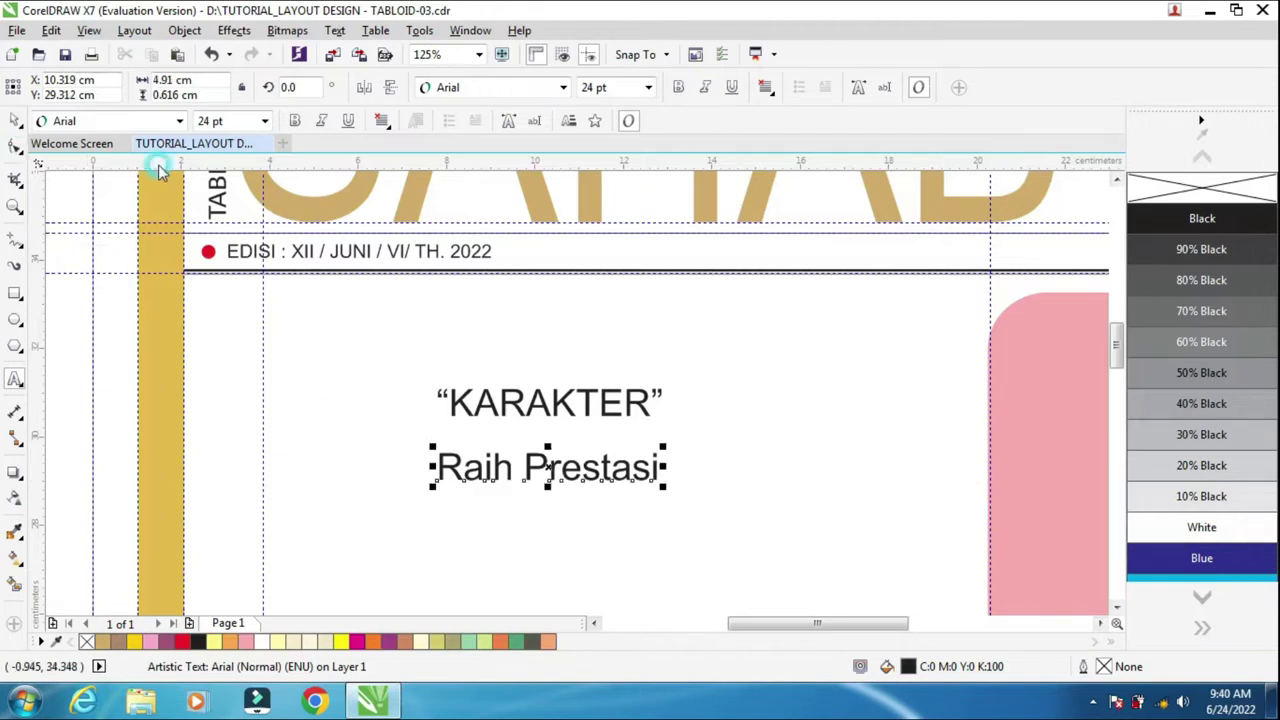
click(648, 87)
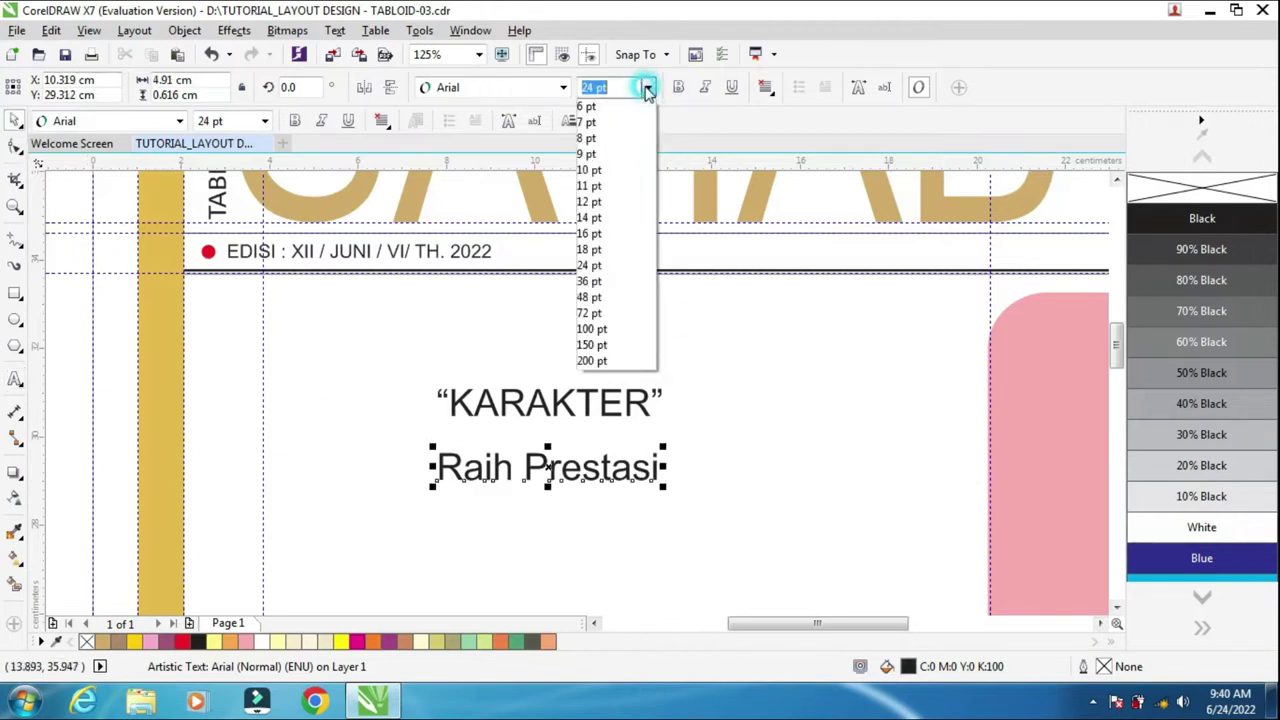
click(617, 234)
Duplicate the subheading and replace the copy's text with "Anak adalah harta yang paling berharga menurut salah satu sinetron jadul yang tayan di salah satu tv swasta."
drag(505, 468, 493, 491)
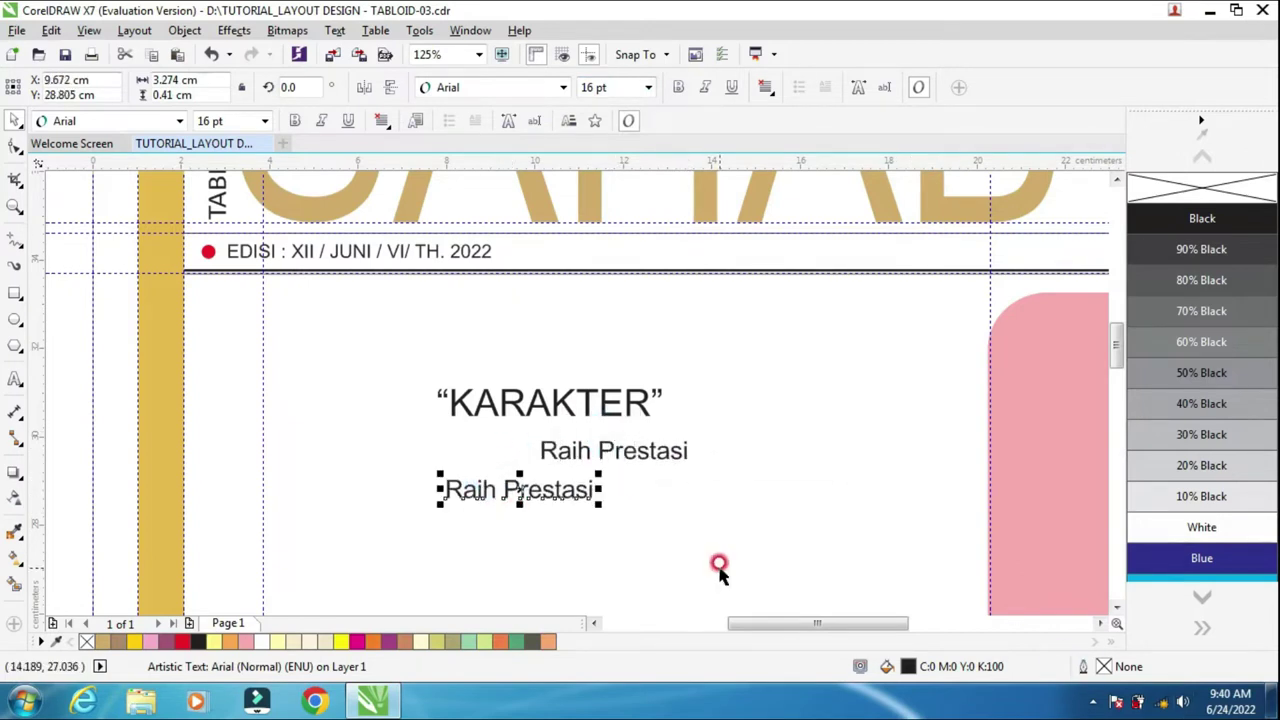
key(F8)
key(BackSpace)
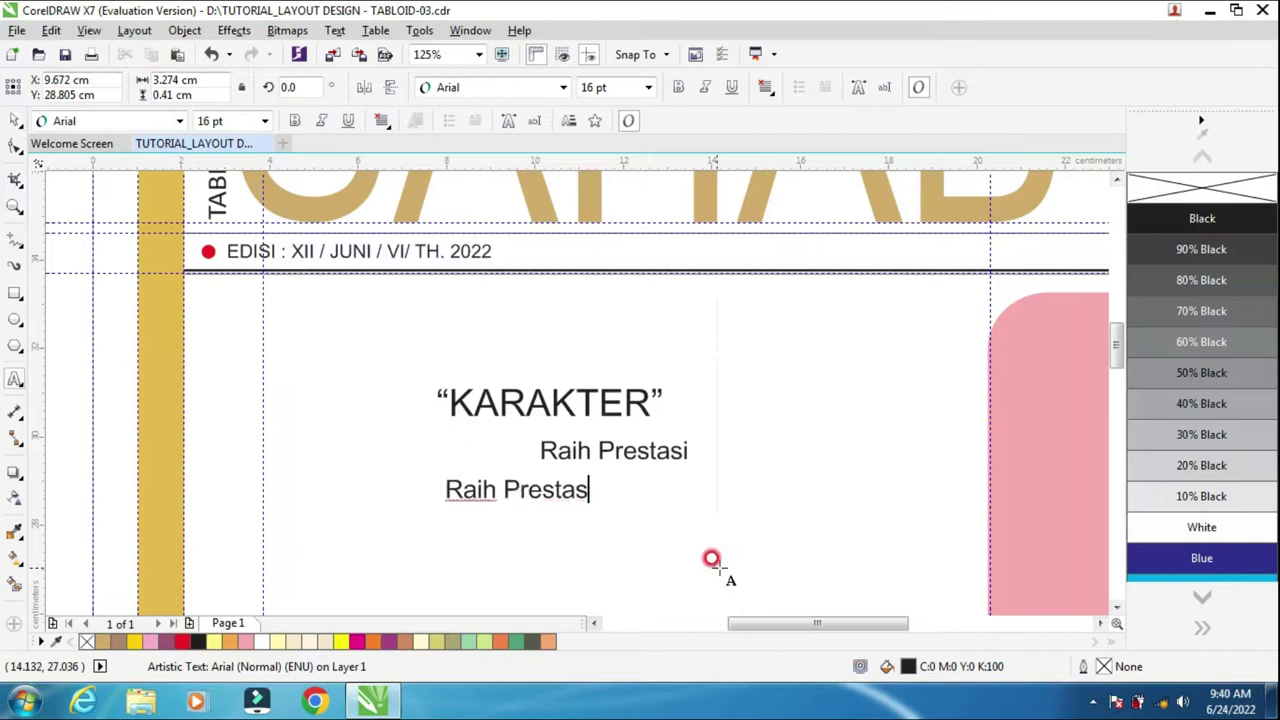
key(BackSpace)
key(BackSpace)
key(BackSpace)
key(BackSpace)
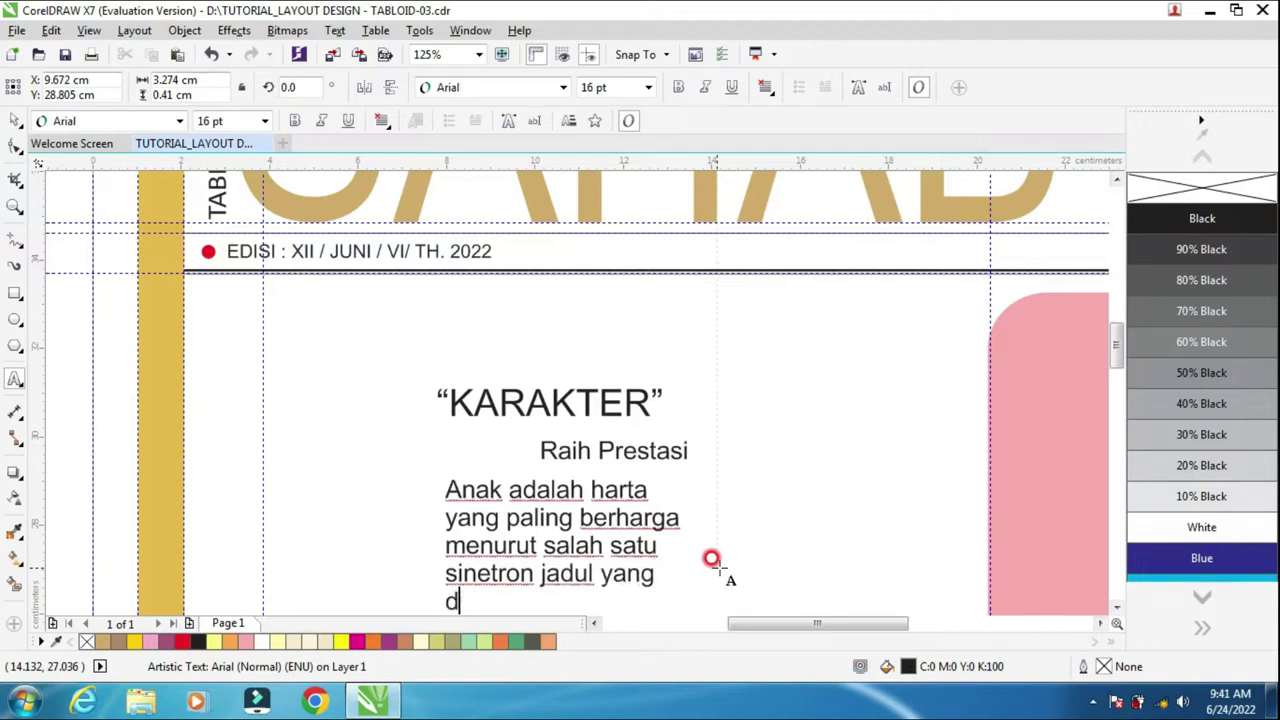
text(n di salah)
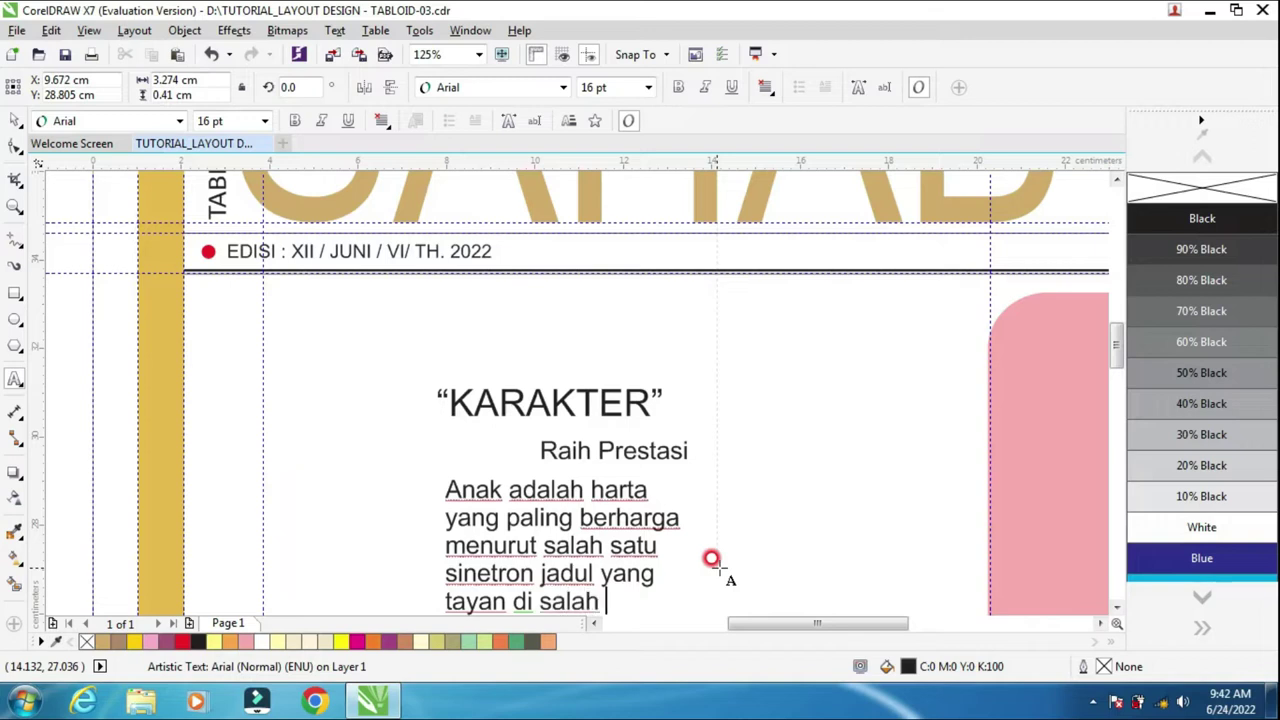
key(Return)
text(satu tv swasta.)
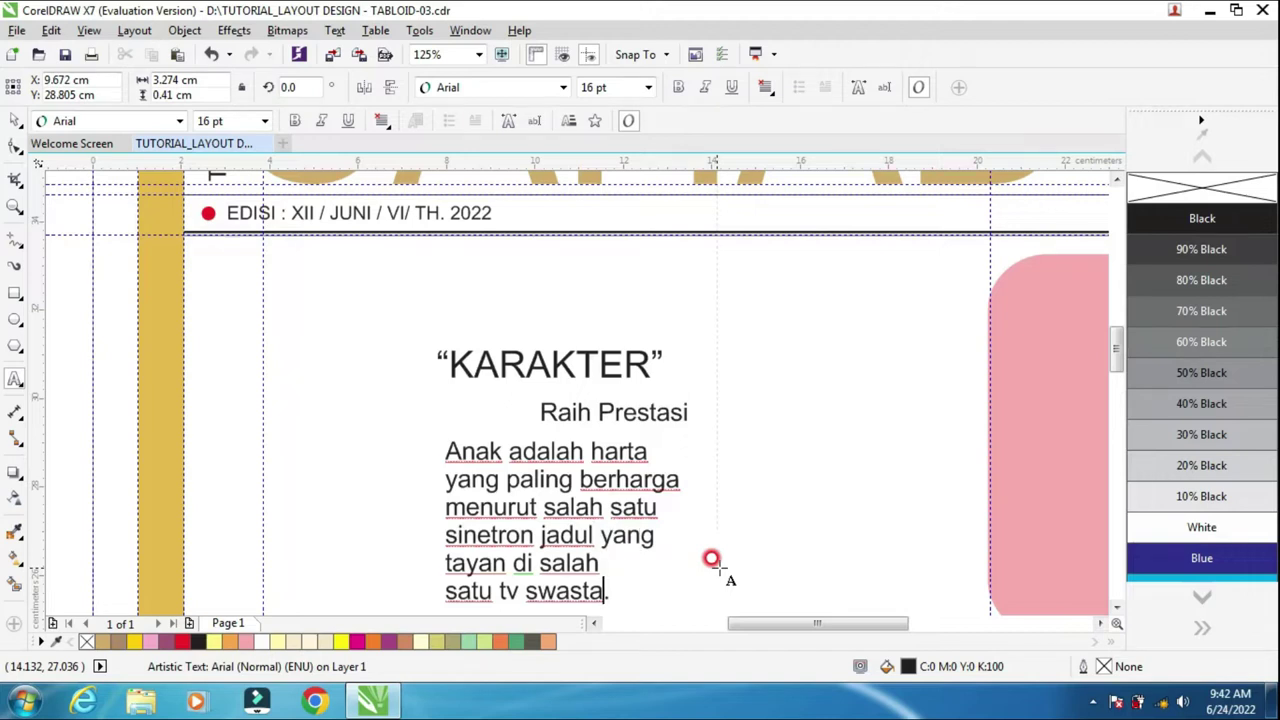
Move the headline, subheading and paragraph off the page into the empty space to its right
click(15, 120)
click(537, 366)
click(543, 360)
drag(510, 360, 696, 362)
scroll(309, 295, down, 4)
drag(250, 337, 452, 424)
drag(612, 412, 710, 422)
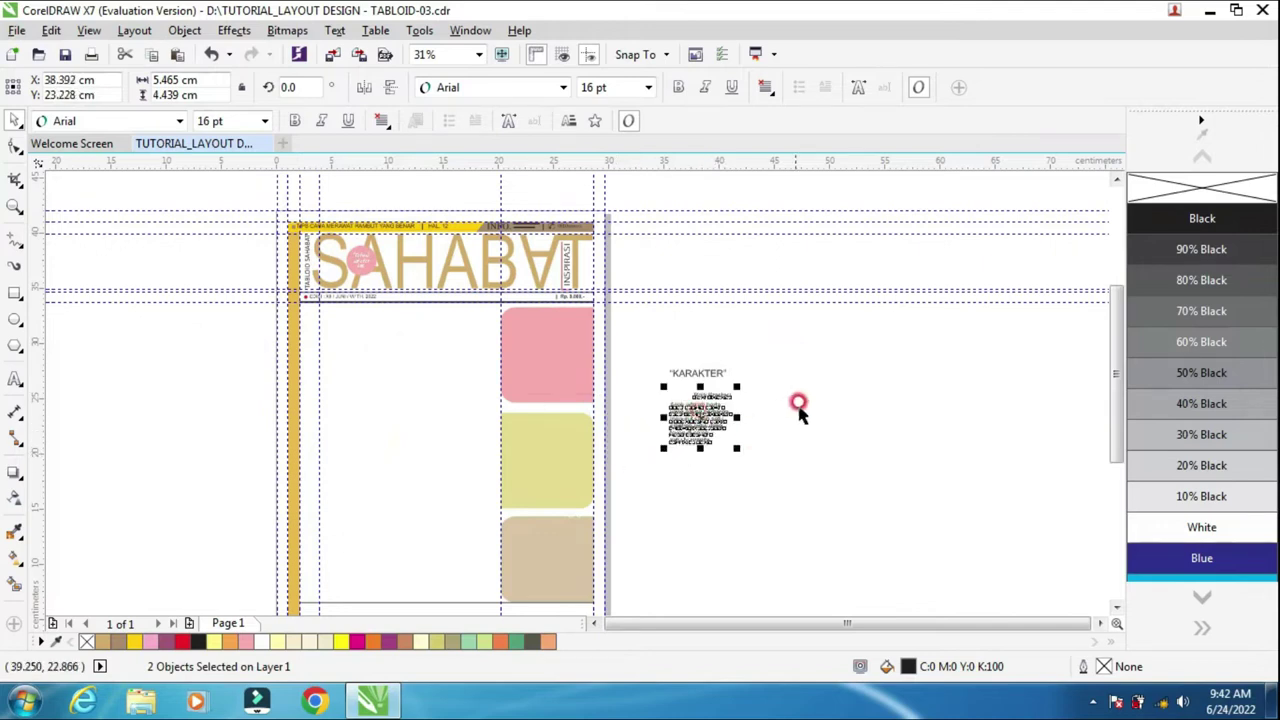
click(790, 425)
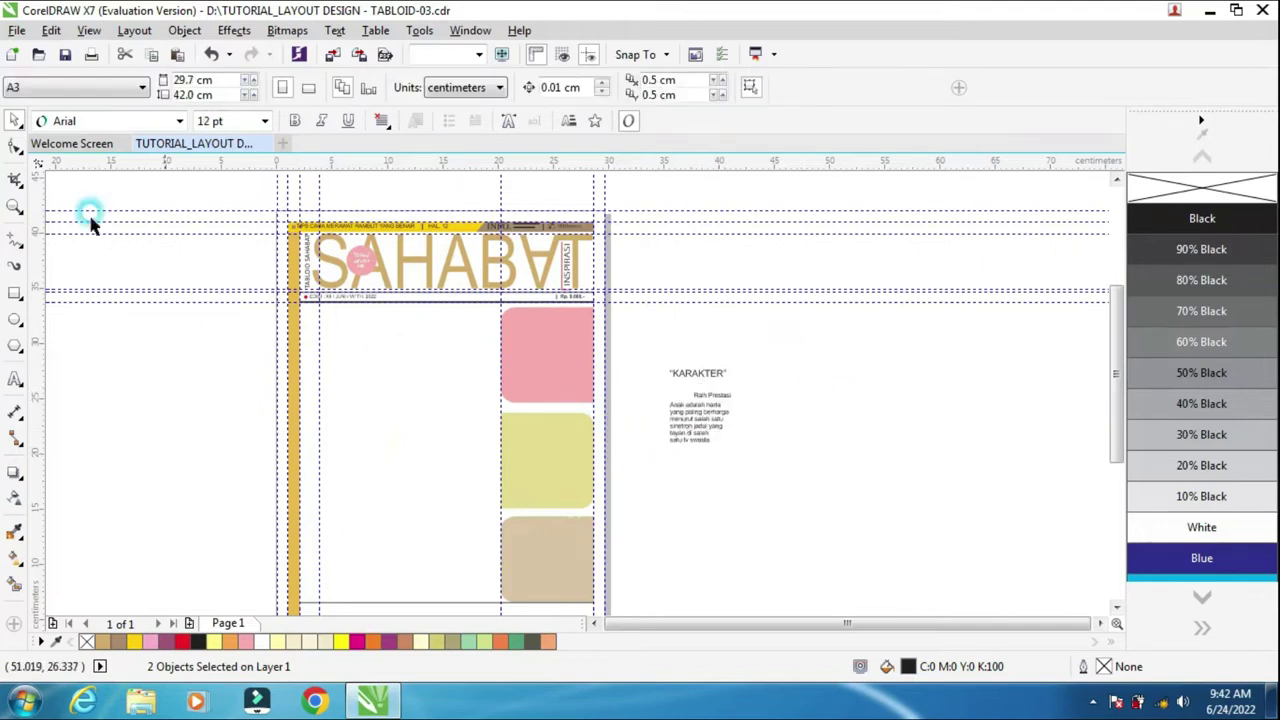
Draw a rectangle about 26.6 by 9.2 cm across the page below the edition line and fill it with light beige (#F2E7C9)
scroll(490, 377, up, 1)
click(13, 293)
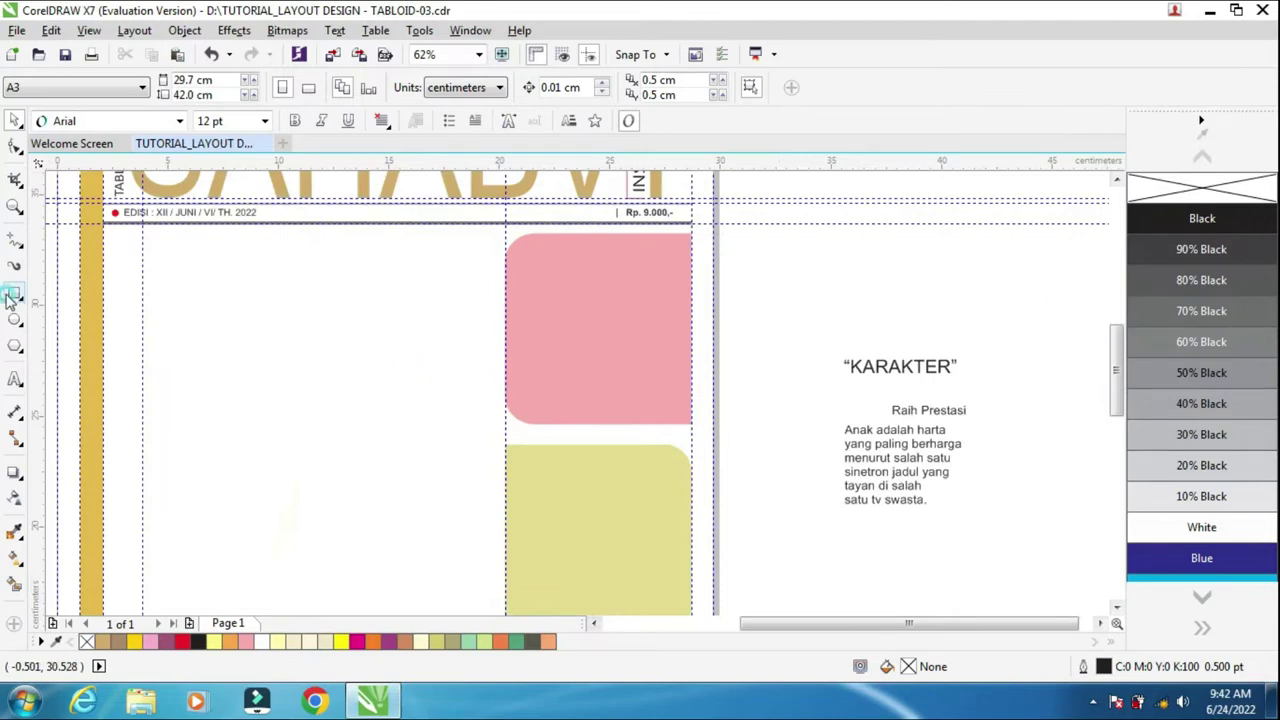
mouse_move(101, 228)
mouse_down()
mouse_move(563, 340)
mouse_move(691, 436)
mouse_up()
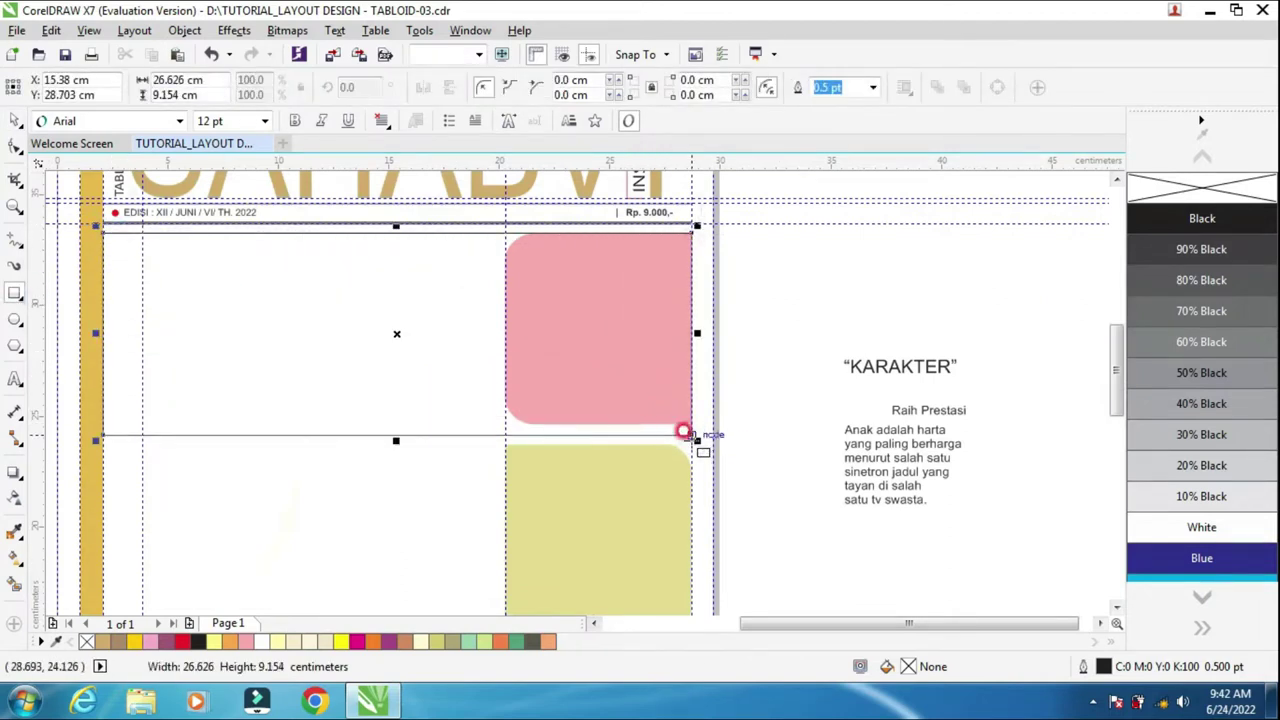
click(15, 120)
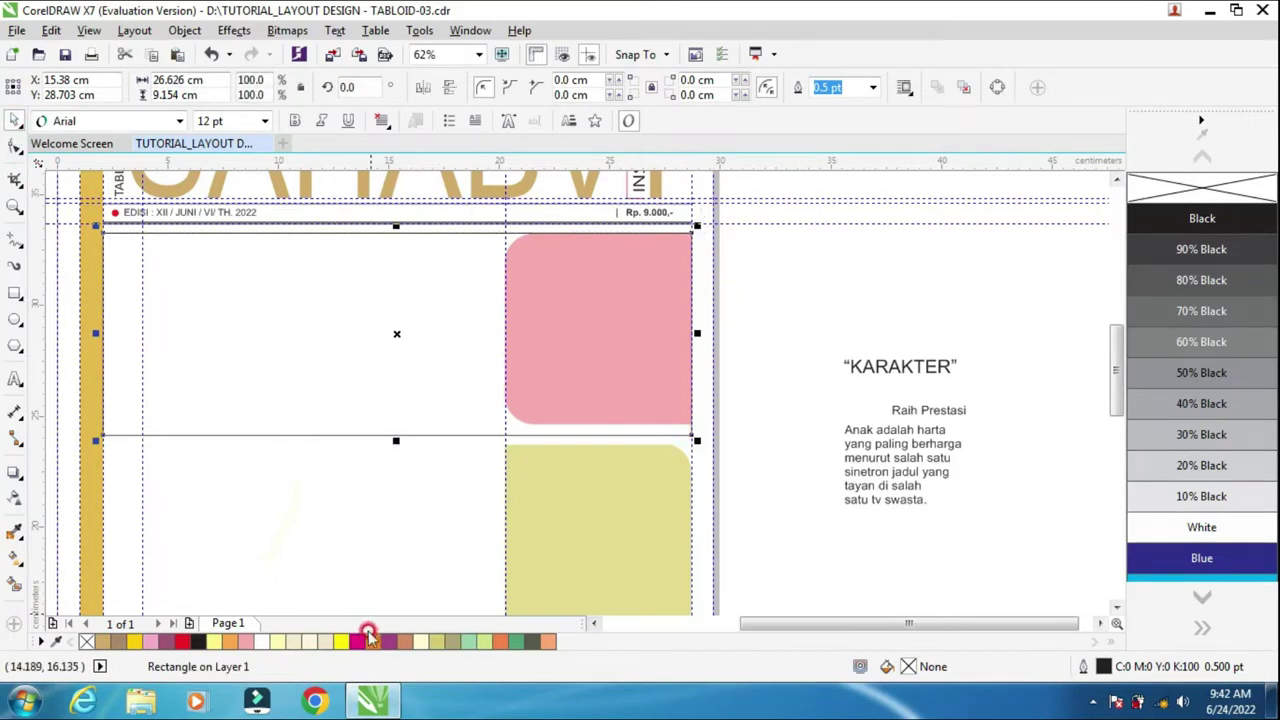
click(290, 641)
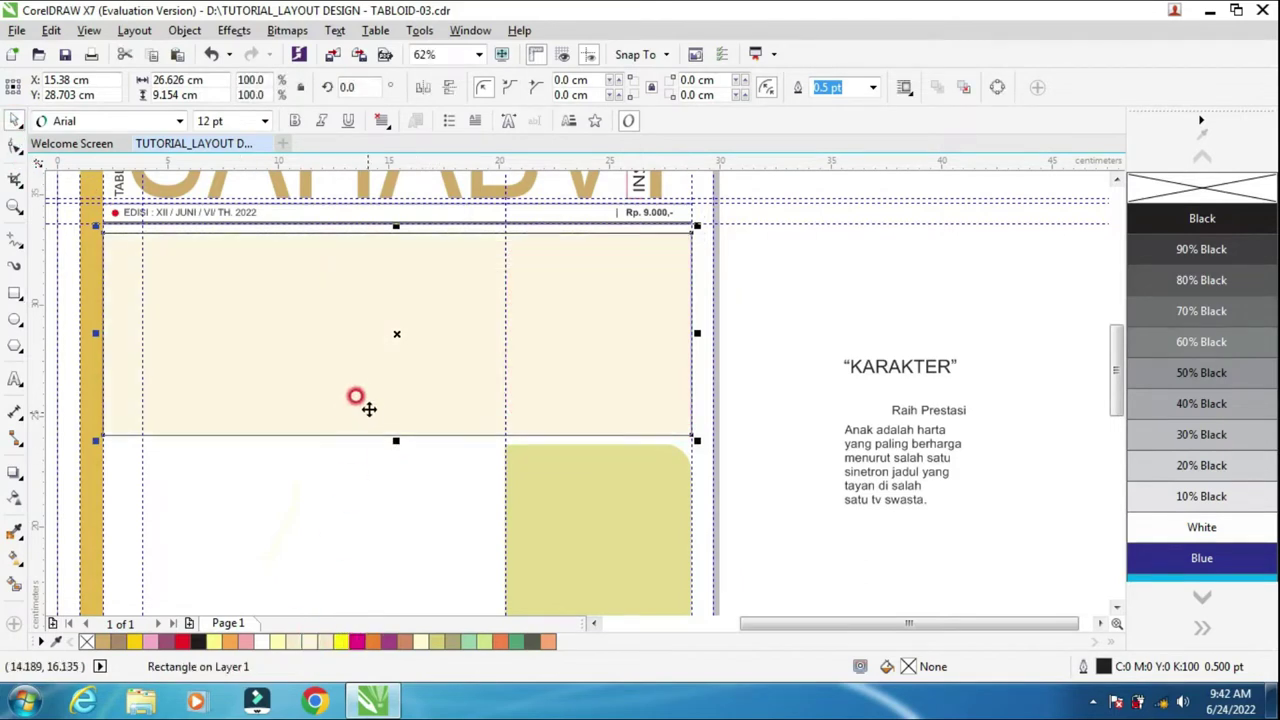
click(334, 641)
Place the beige rectangle behind the coloured boxes and extend its lower edge to the bottom rule, making it about 26.7 cm tall
click(384, 437)
scroll(384, 437, down, 1)
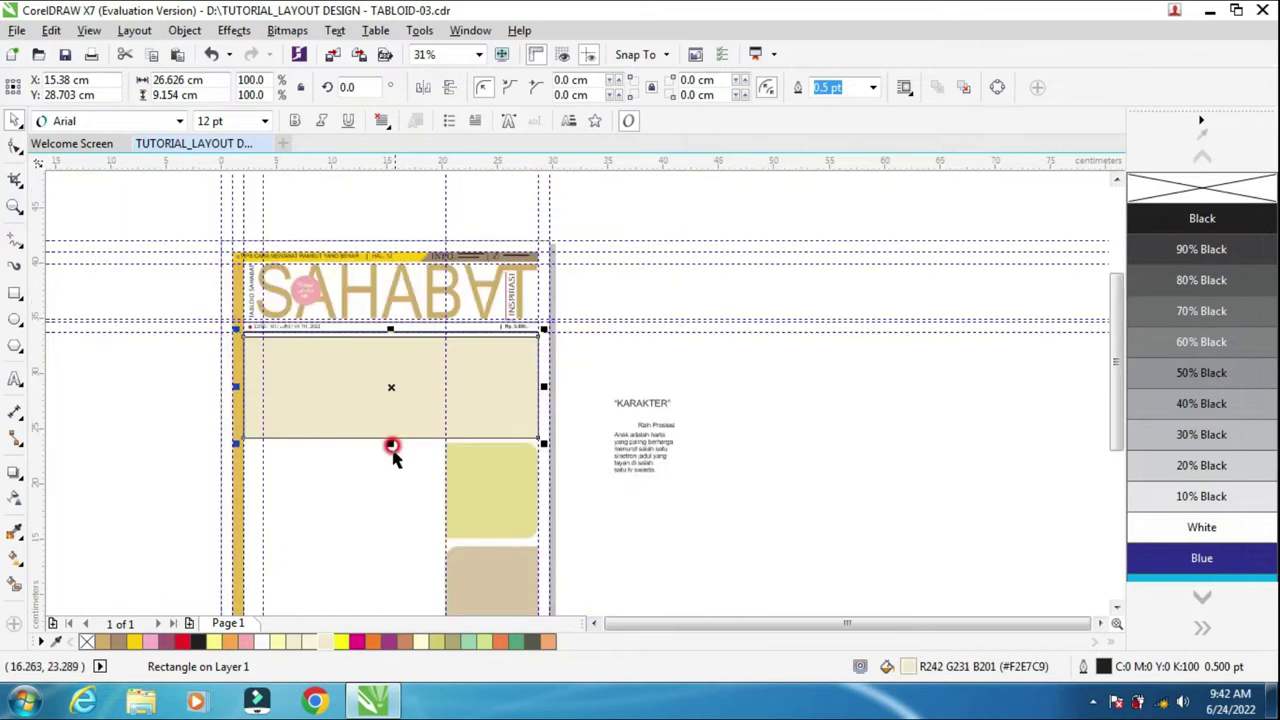
drag(388, 437, 385, 575)
scroll(576, 530, down, 1)
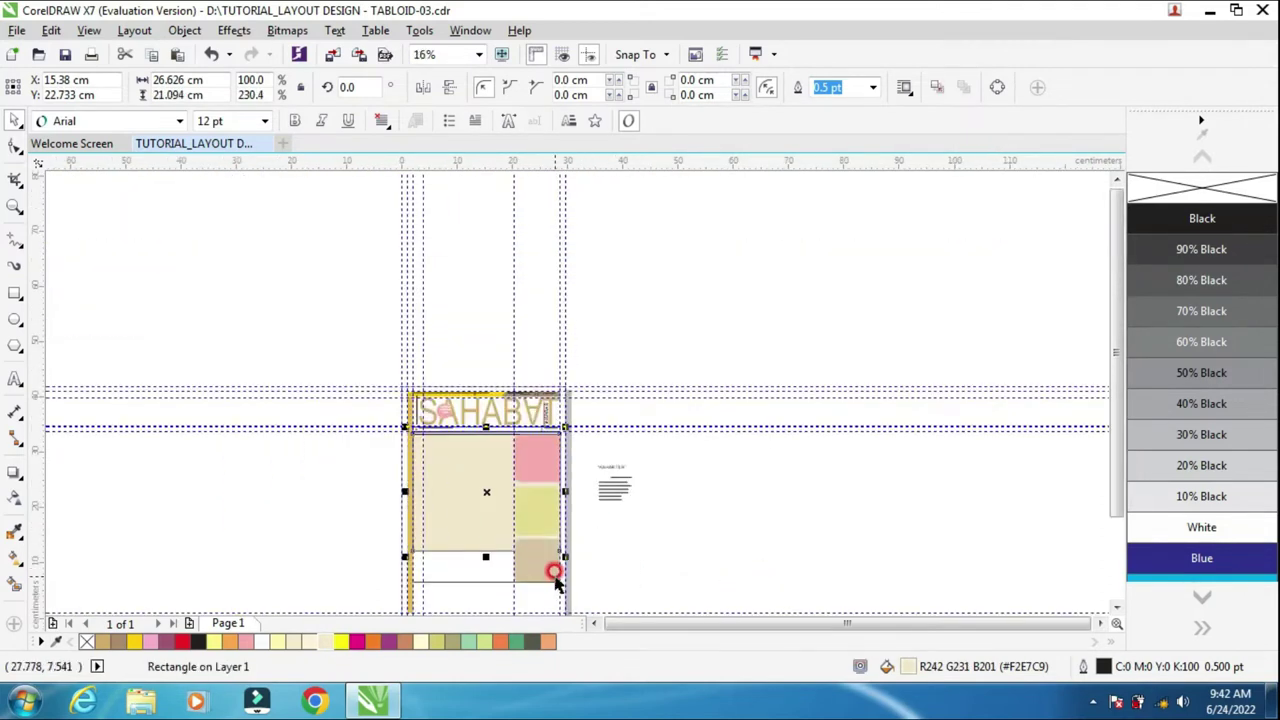
scroll(480, 571, up, 1)
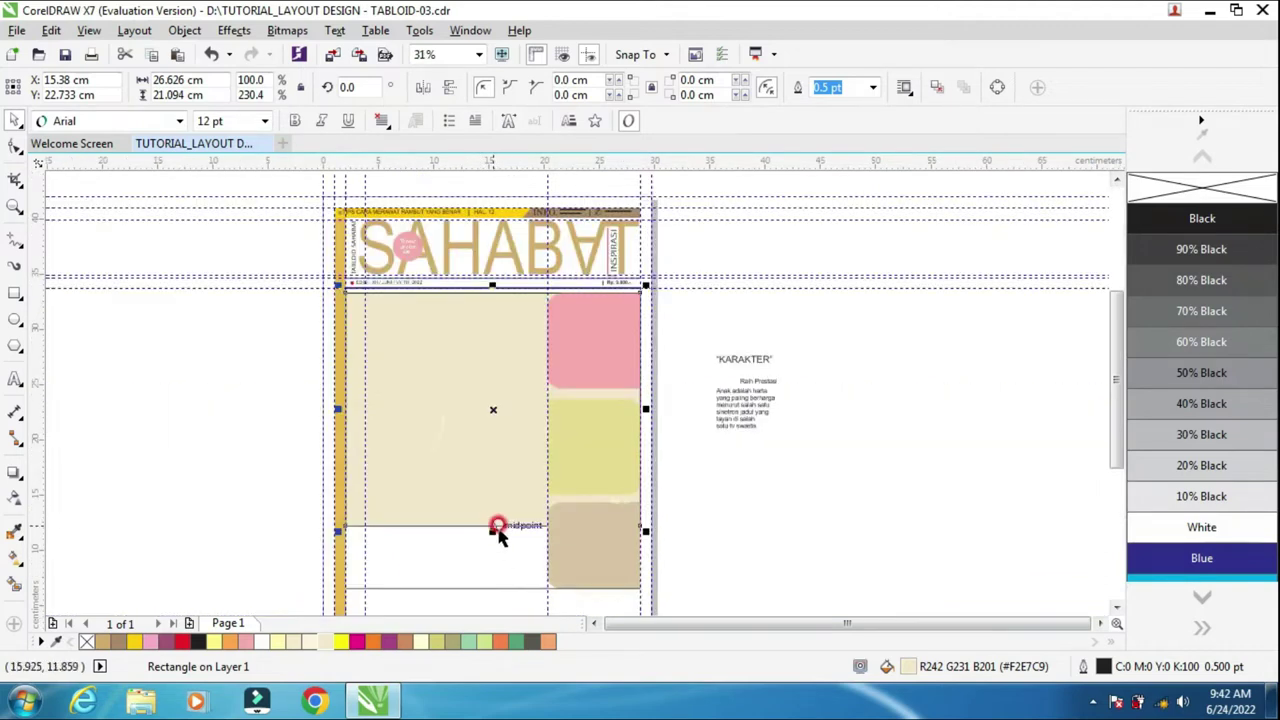
drag(490, 545, 490, 593)
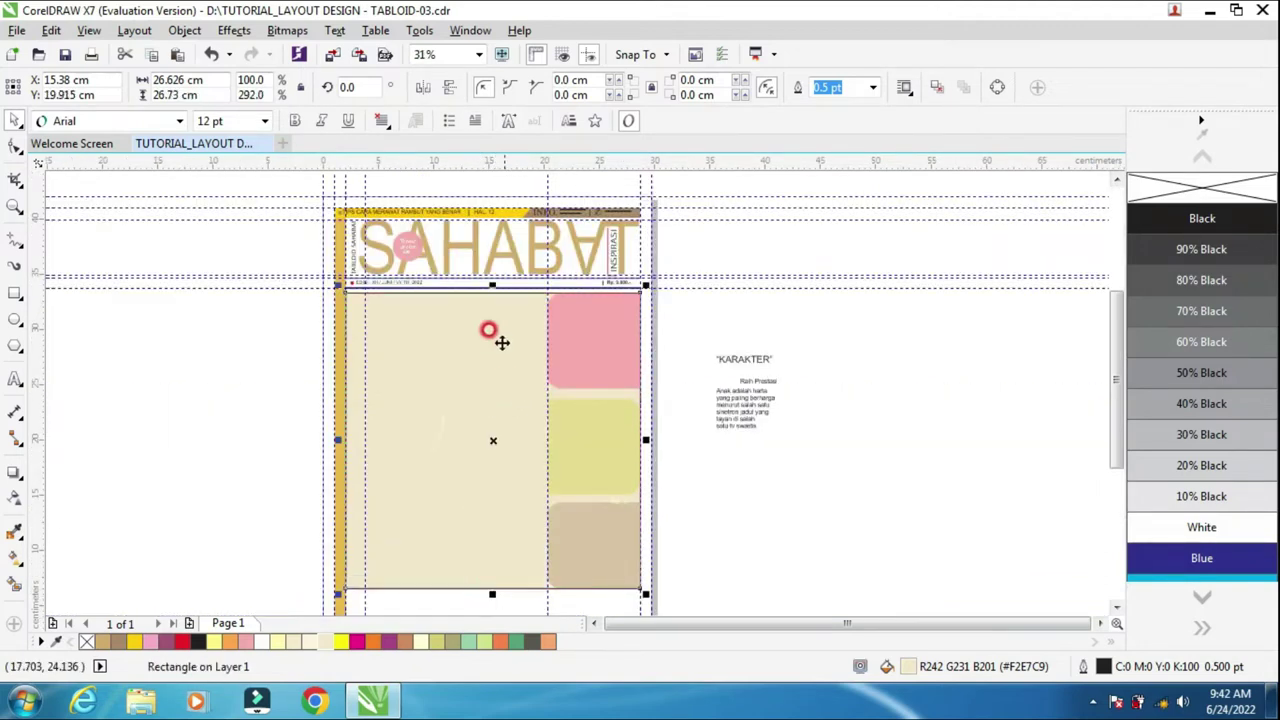
Remove the beige rectangle's outline and stretch its upper edge to the rule under the edition line, about 27.1 cm tall in total
right_click(1220, 205)
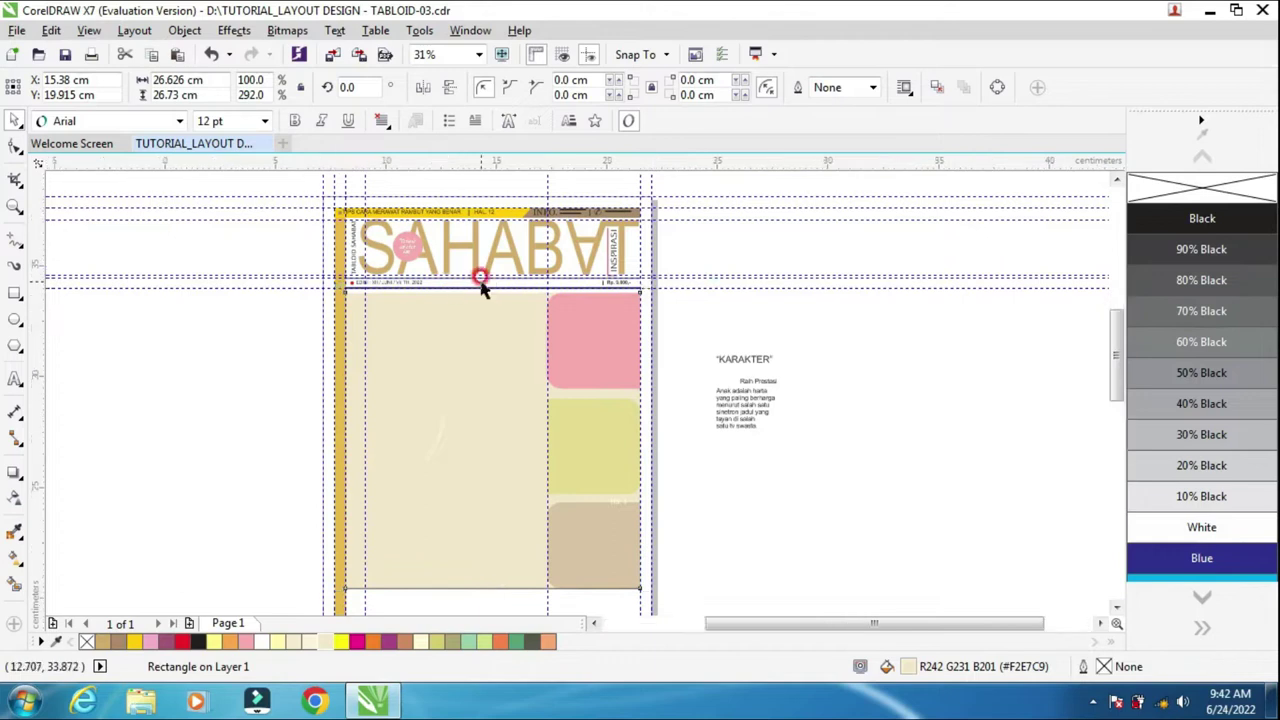
scroll(490, 280, up, 1)
scroll(500, 282, up, 1)
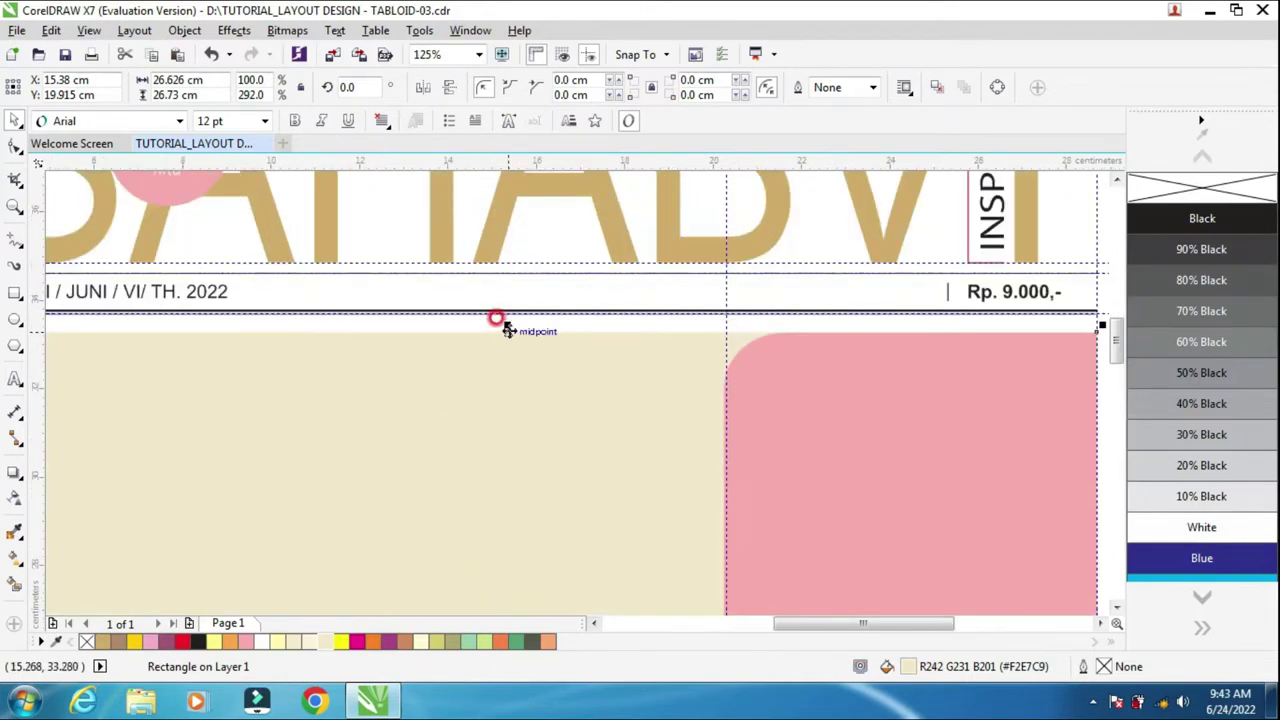
drag(507, 322, 514, 310)
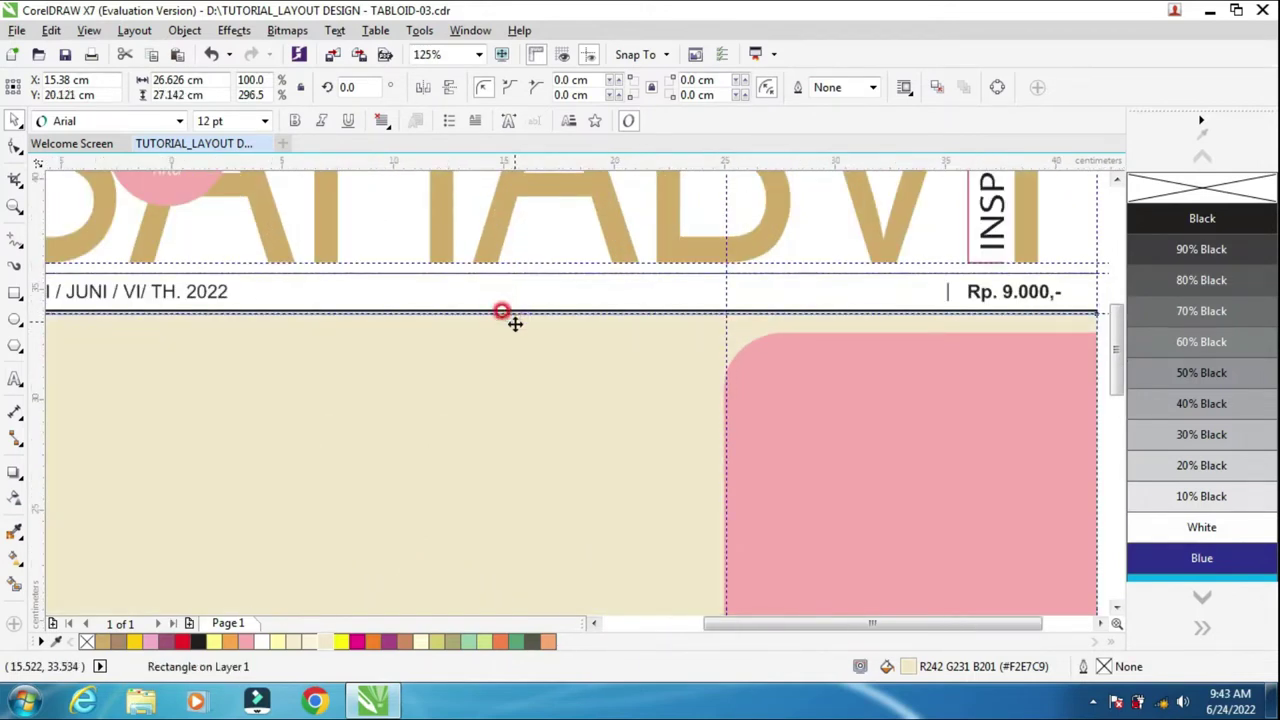
Move the headline, subheading and paragraph together onto the upper-left area of the beige background
scroll(514, 320, down, 1)
scroll(519, 330, down, 1)
drag(720, 366, 800, 492)
drag(768, 437, 409, 374)
click(294, 371)
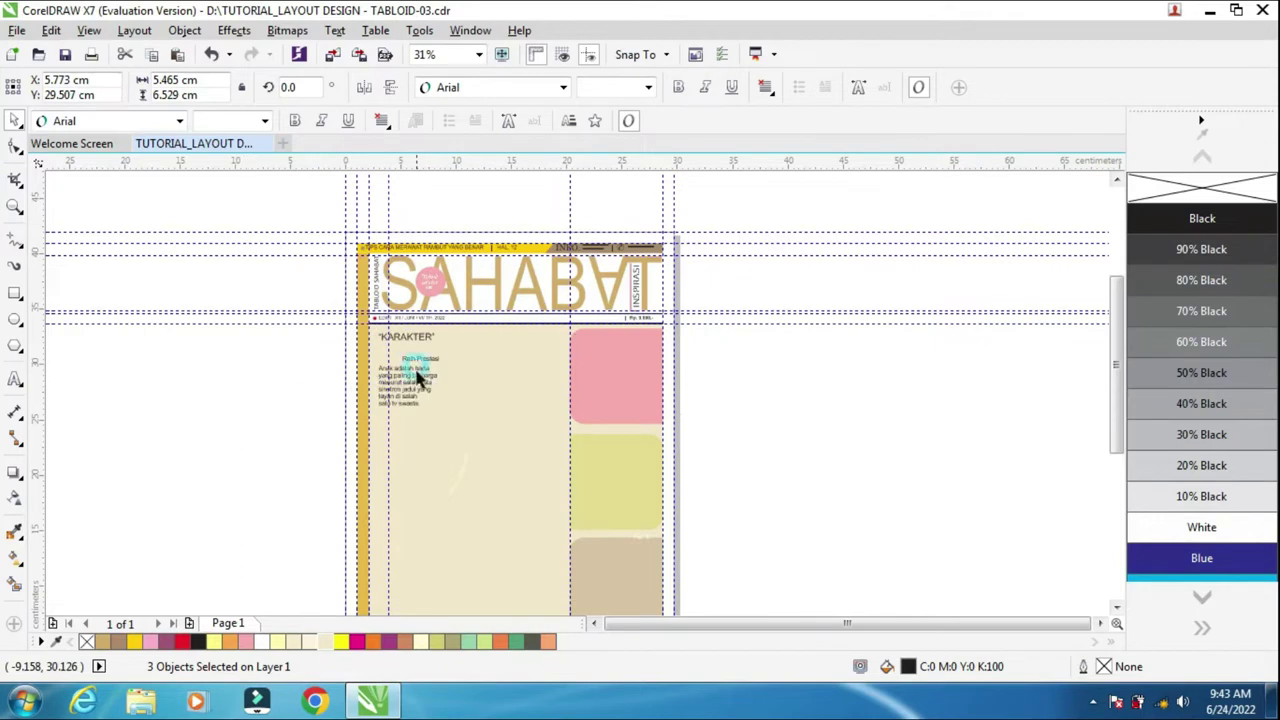
Set the "KARAKTER" headline in Berlin Sans FB Demi and enlarge it slightly
scroll(403, 340, up, 1)
scroll(403, 340, up, 1)
click(392, 337)
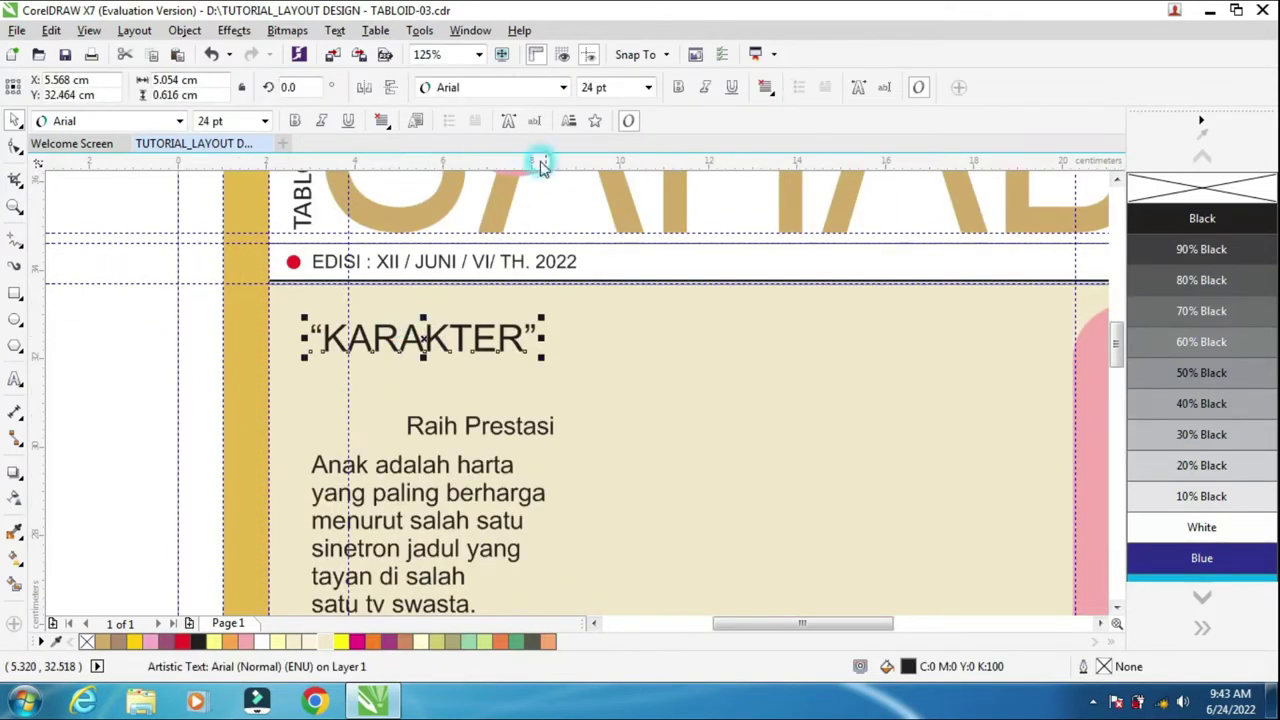
click(543, 95)
click(563, 88)
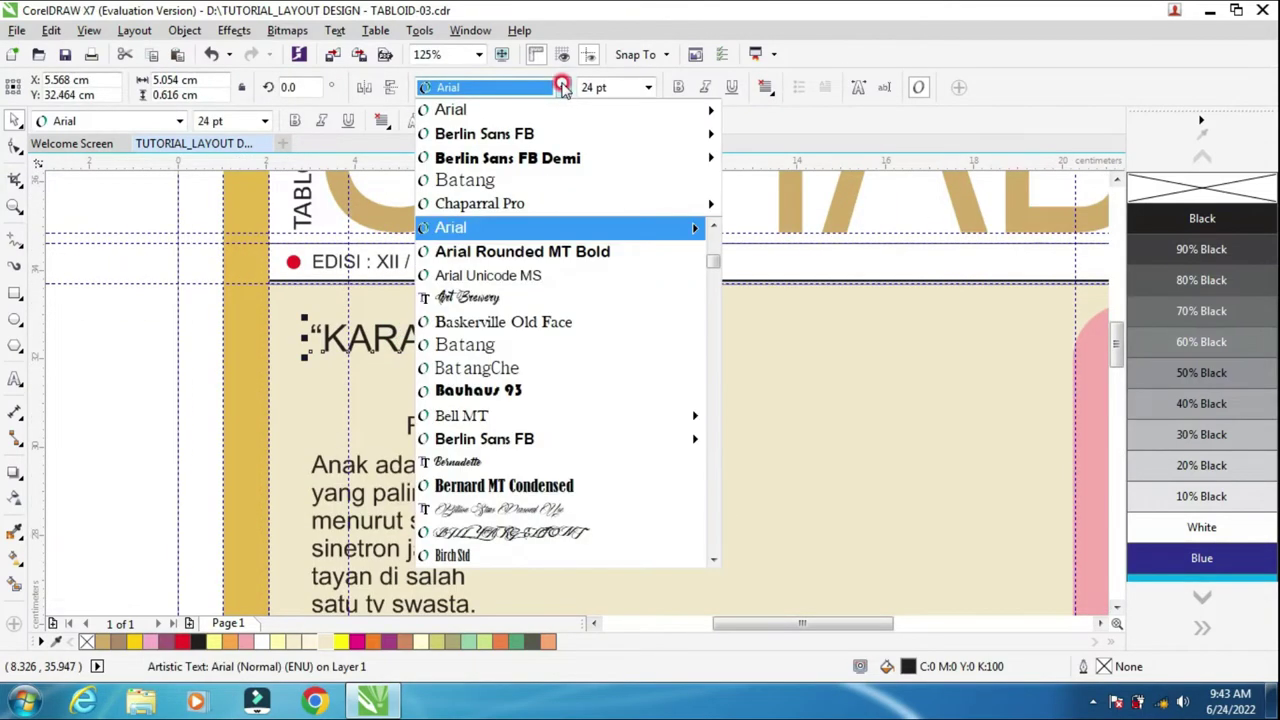
click(522, 163)
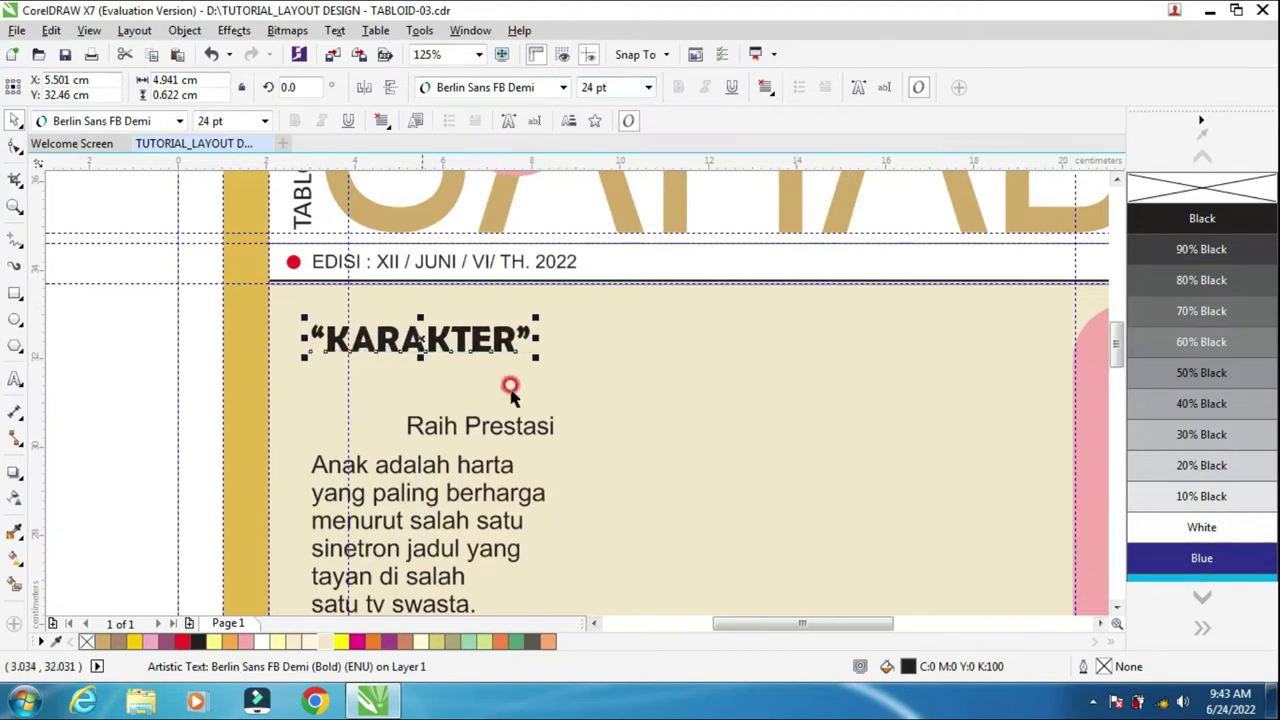
drag(537, 358, 587, 404)
click(129, 309)
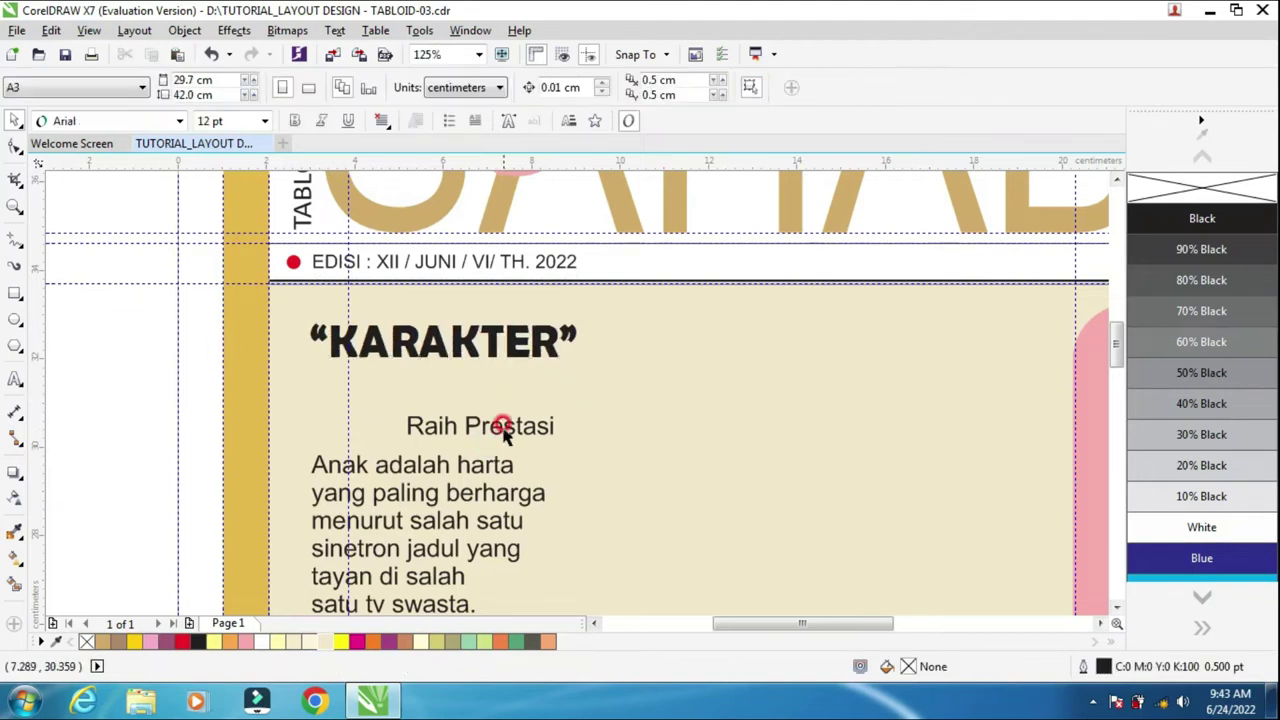
Make the "Raih Prestasi" subheading bold and italic
click(494, 414)
double_click(494, 420)
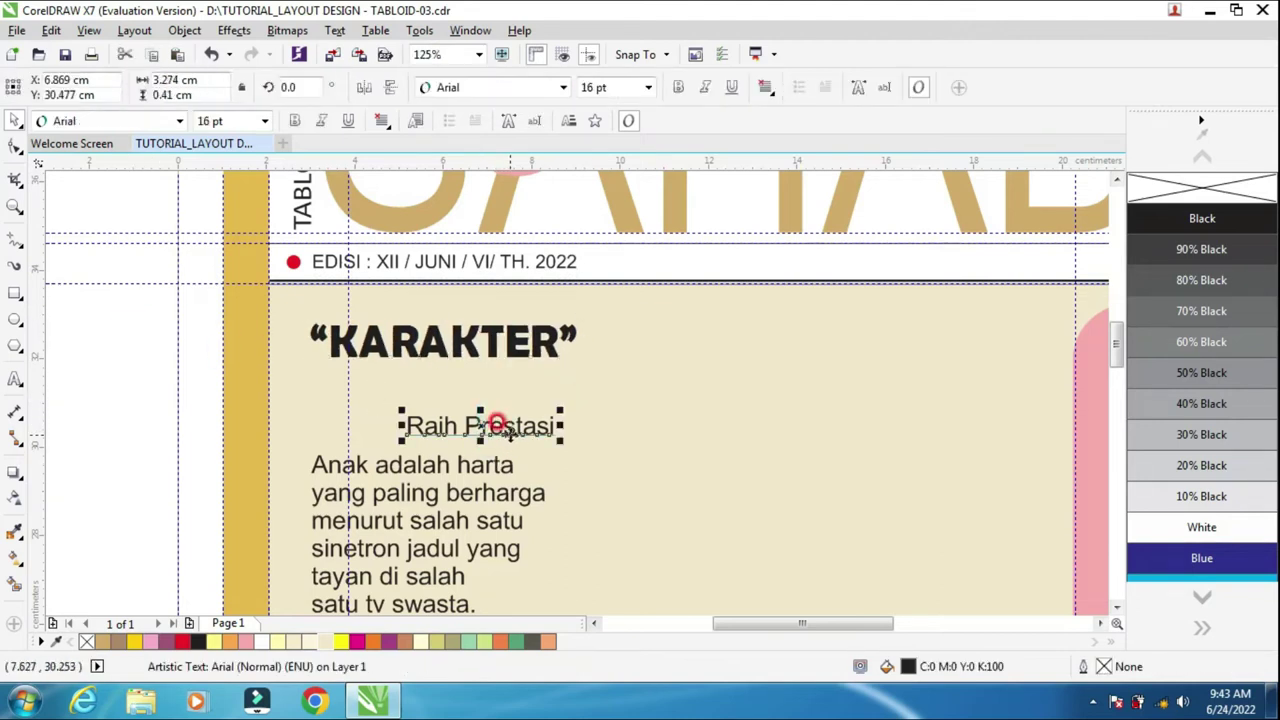
click(678, 87)
click(705, 87)
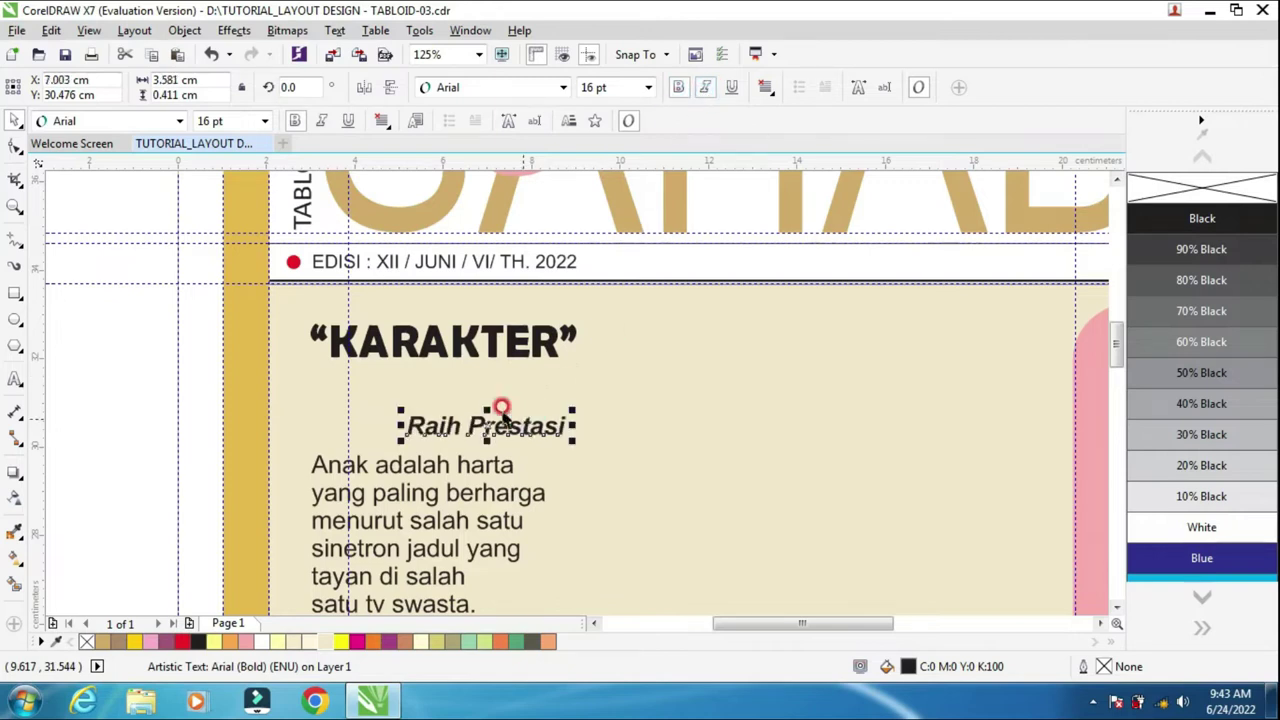
Place the "Raih Prestasi" subheading directly beneath the headline, set it in Batang and nudge it slightly right and up
drag(480, 420, 483, 378)
click(562, 87)
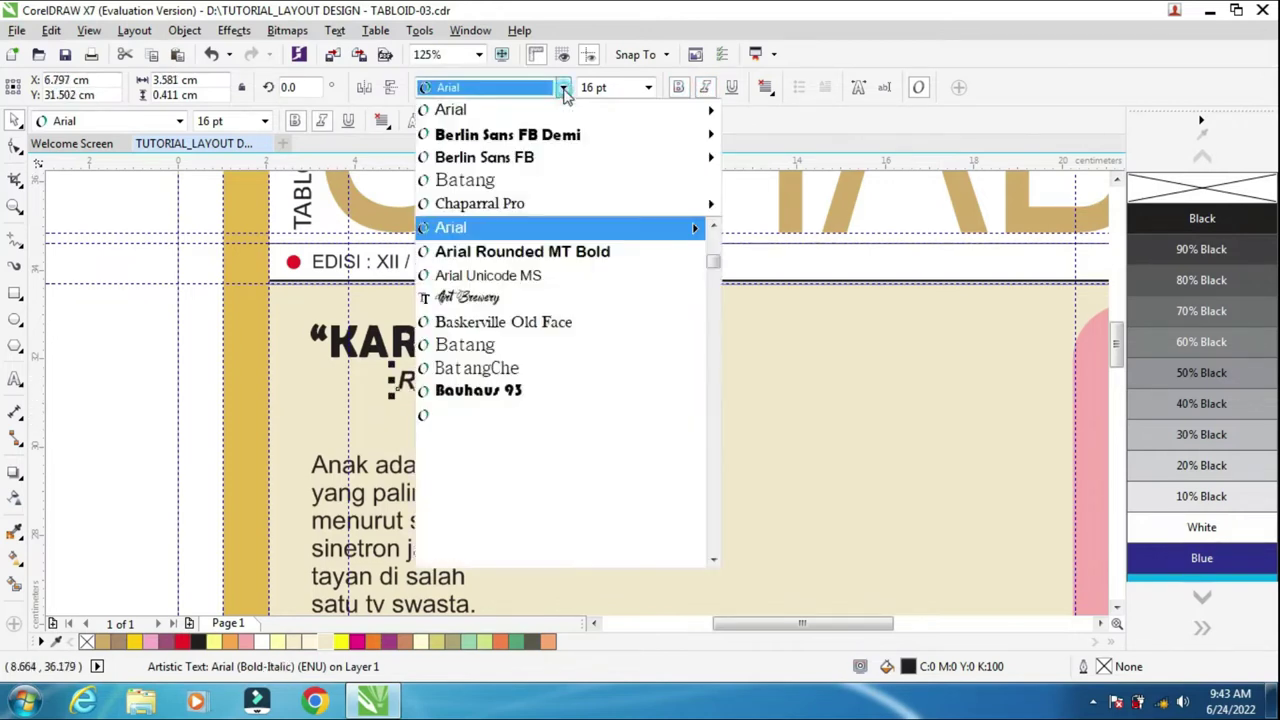
click(497, 188)
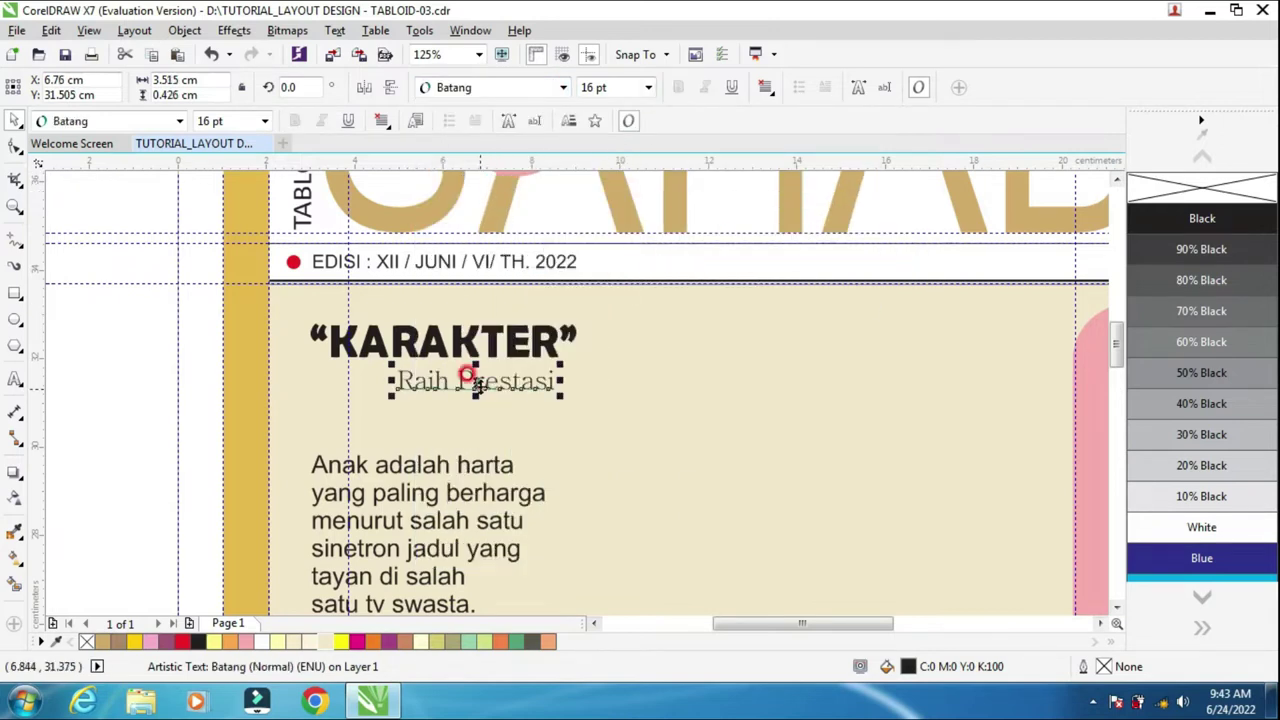
key(Right)
key(Right)
key(Up)
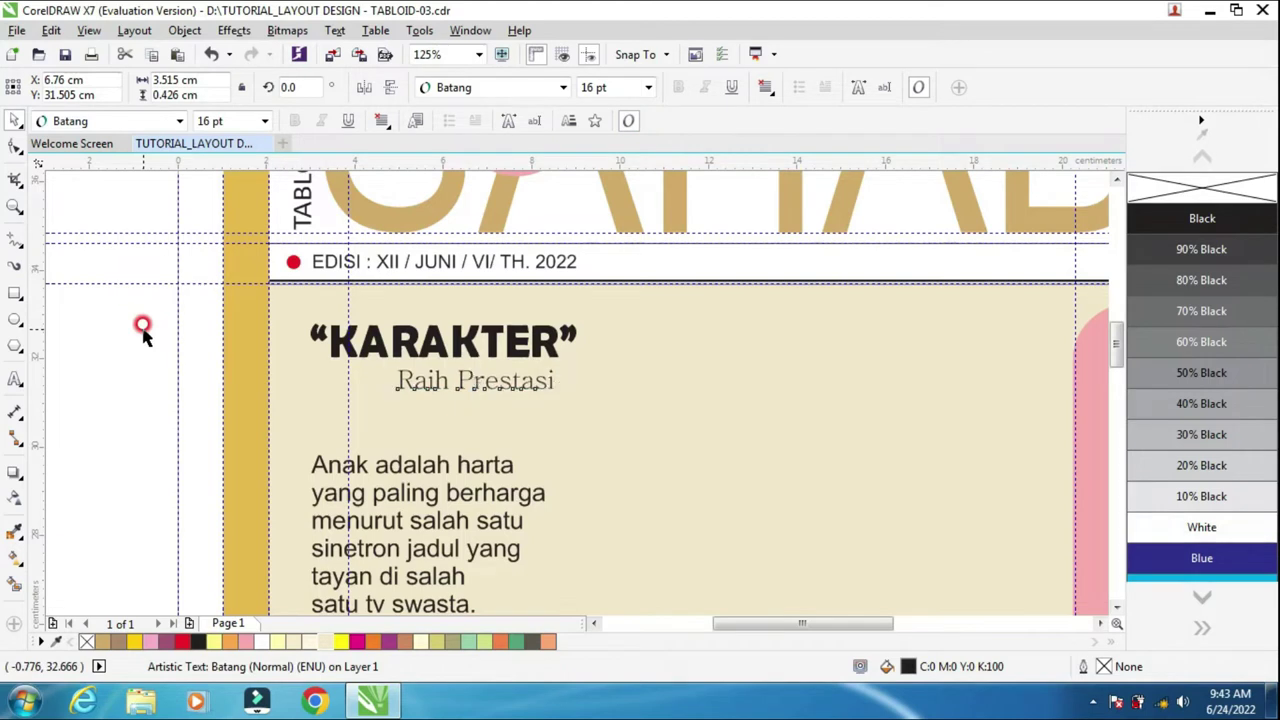
Set the body paragraph to 12 pt and move it up directly beneath the subheading
click(416, 462)
click(649, 89)
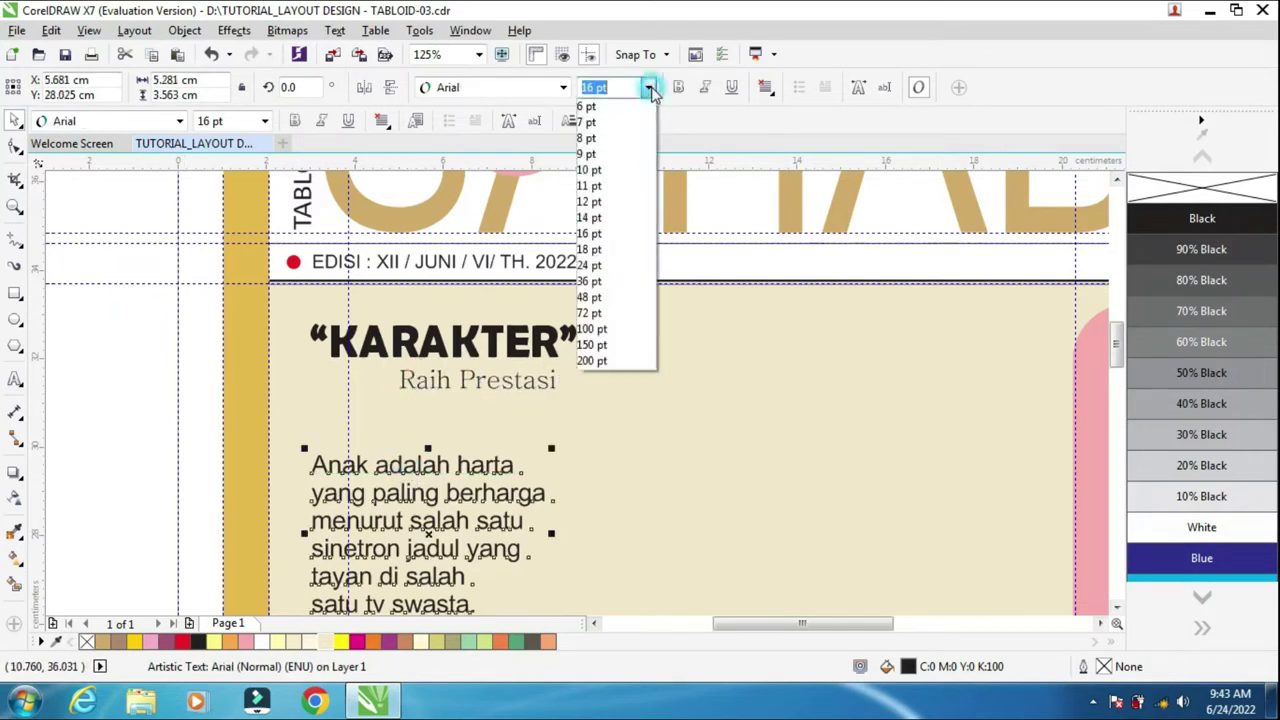
click(609, 204)
drag(397, 518, 397, 460)
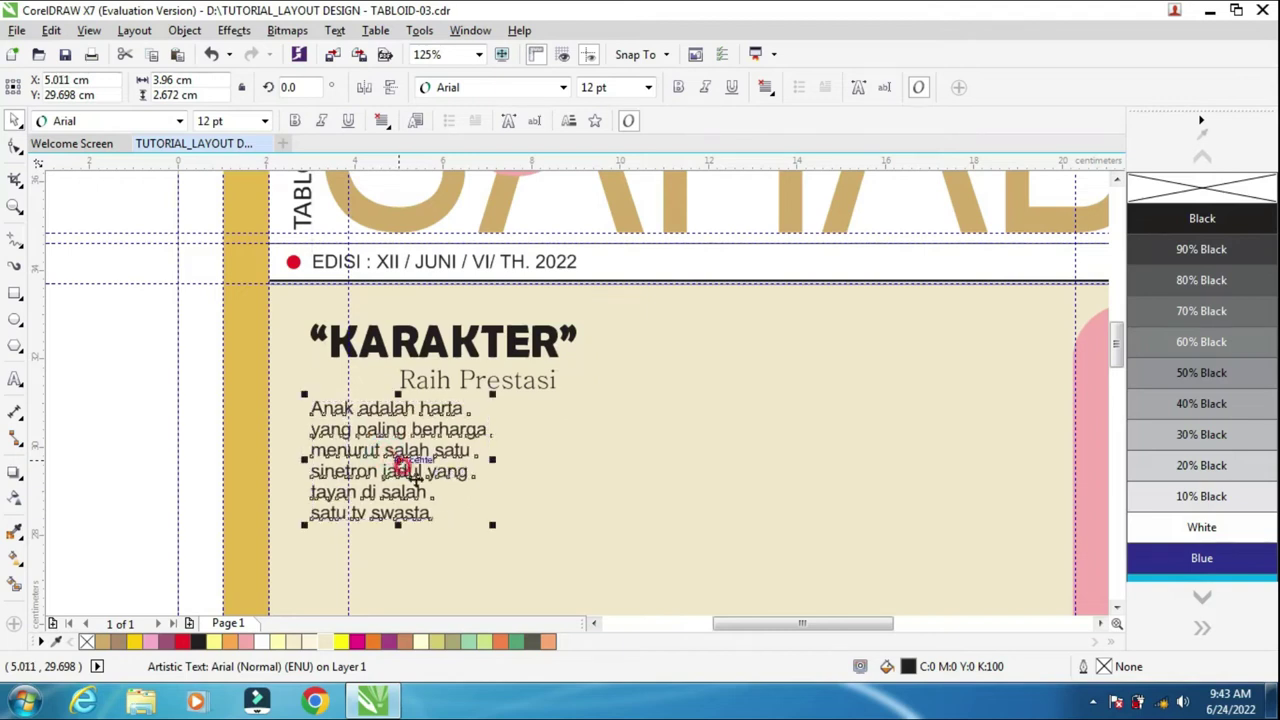
Increase the body paragraph's line spacing so the text block is about 3 cm tall
click(14, 146)
click(290, 517)
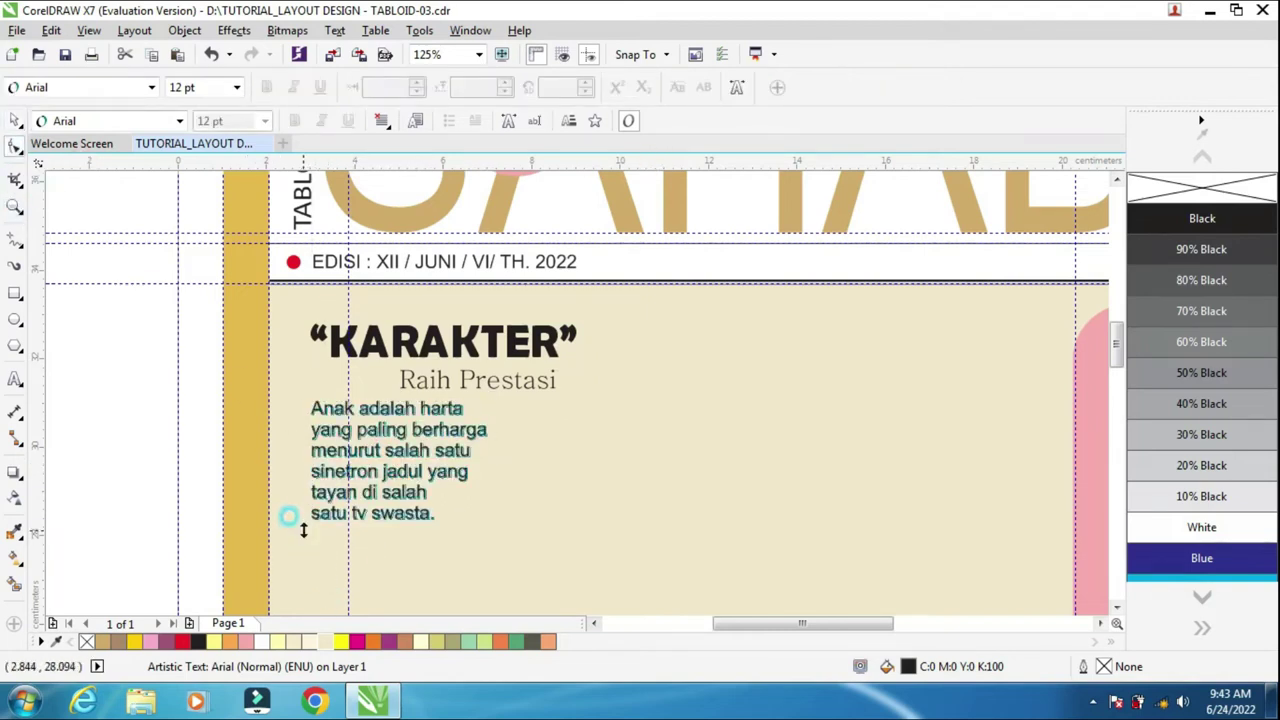
click(15, 379)
click(366, 408)
click(297, 391)
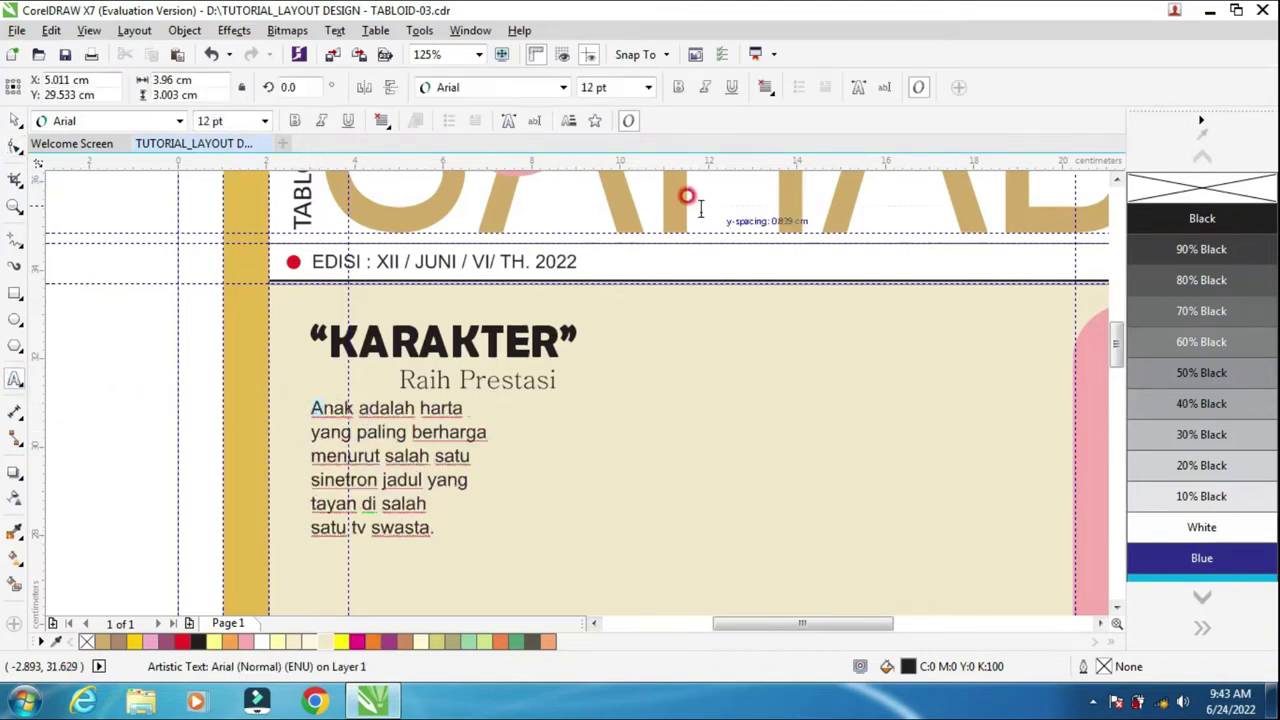
click(858, 87)
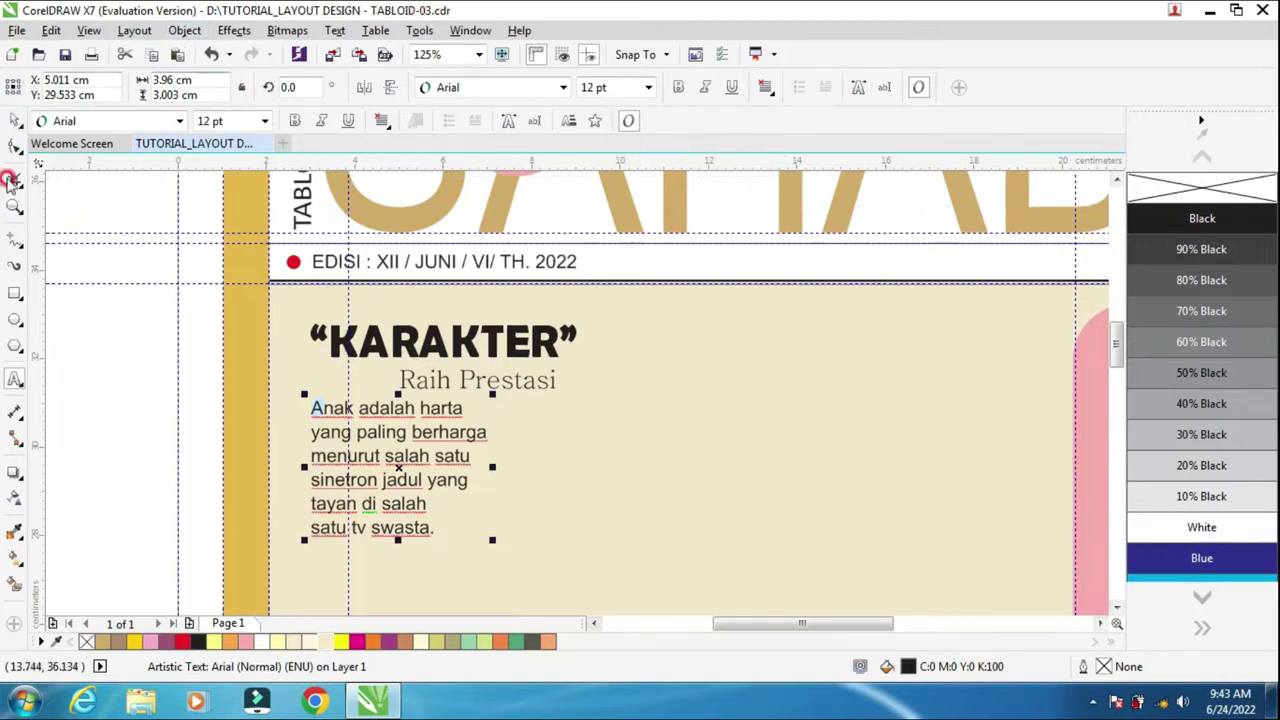
click(12, 120)
click(123, 357)
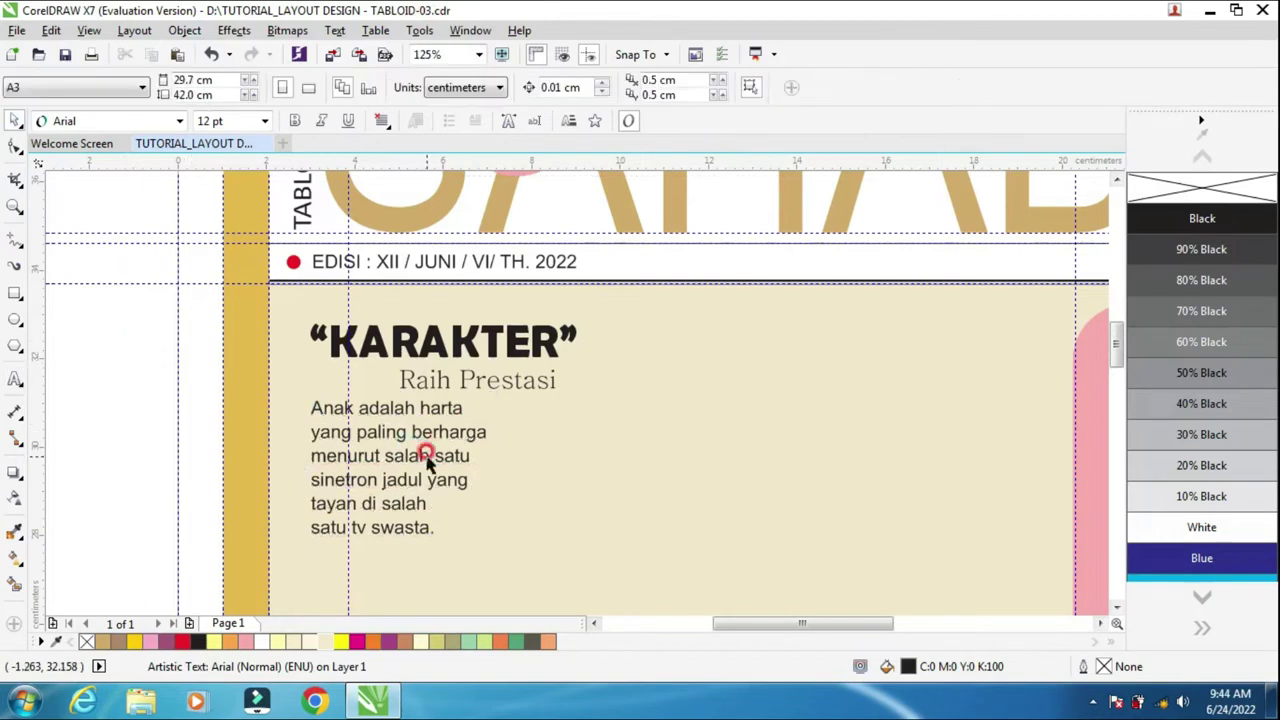
click(452, 432)
Draw a circle about 2.3 cm in diameter on the empty area outside the page
scroll(325, 405, down, 2)
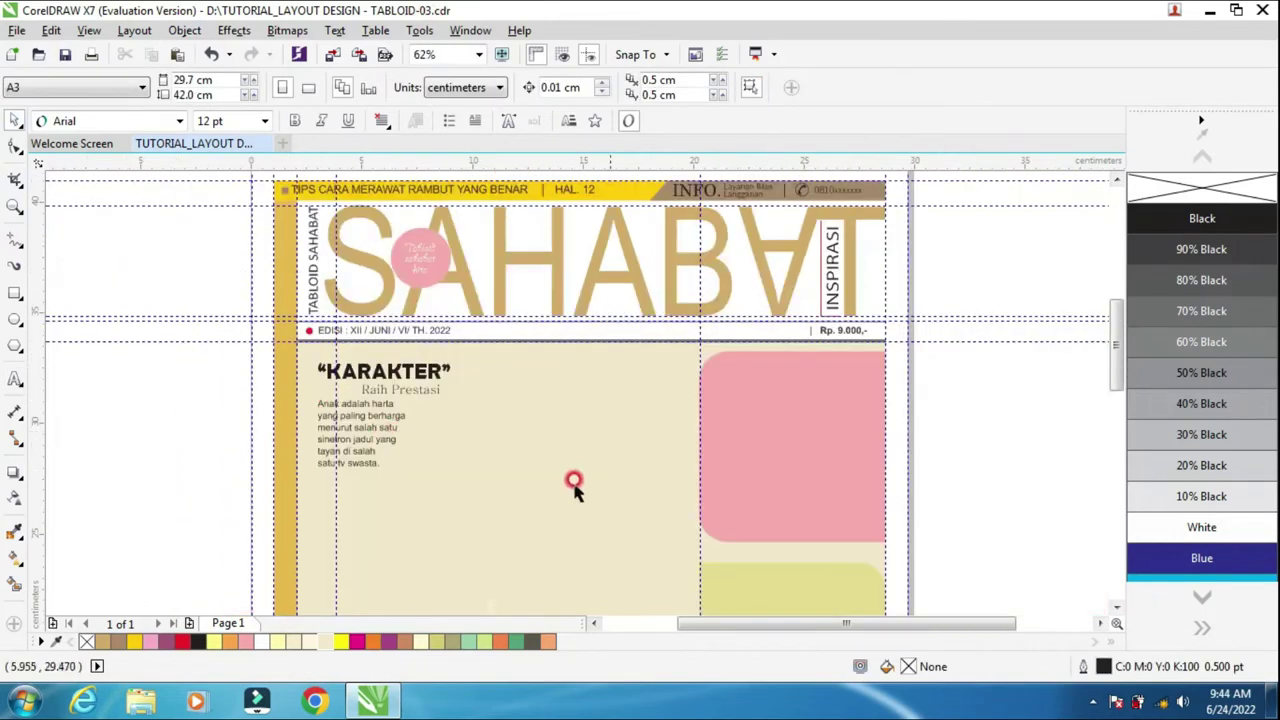
click(16, 322)
drag(147, 417, 199, 467)
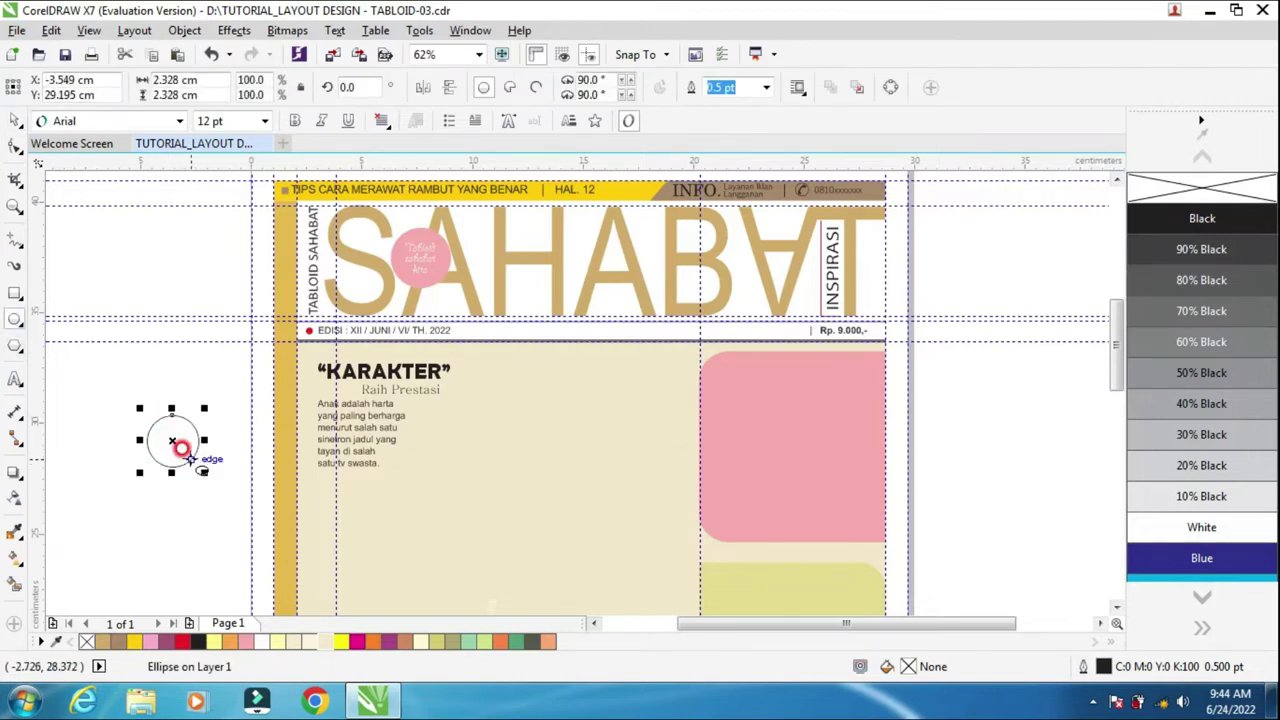
click(10, 120)
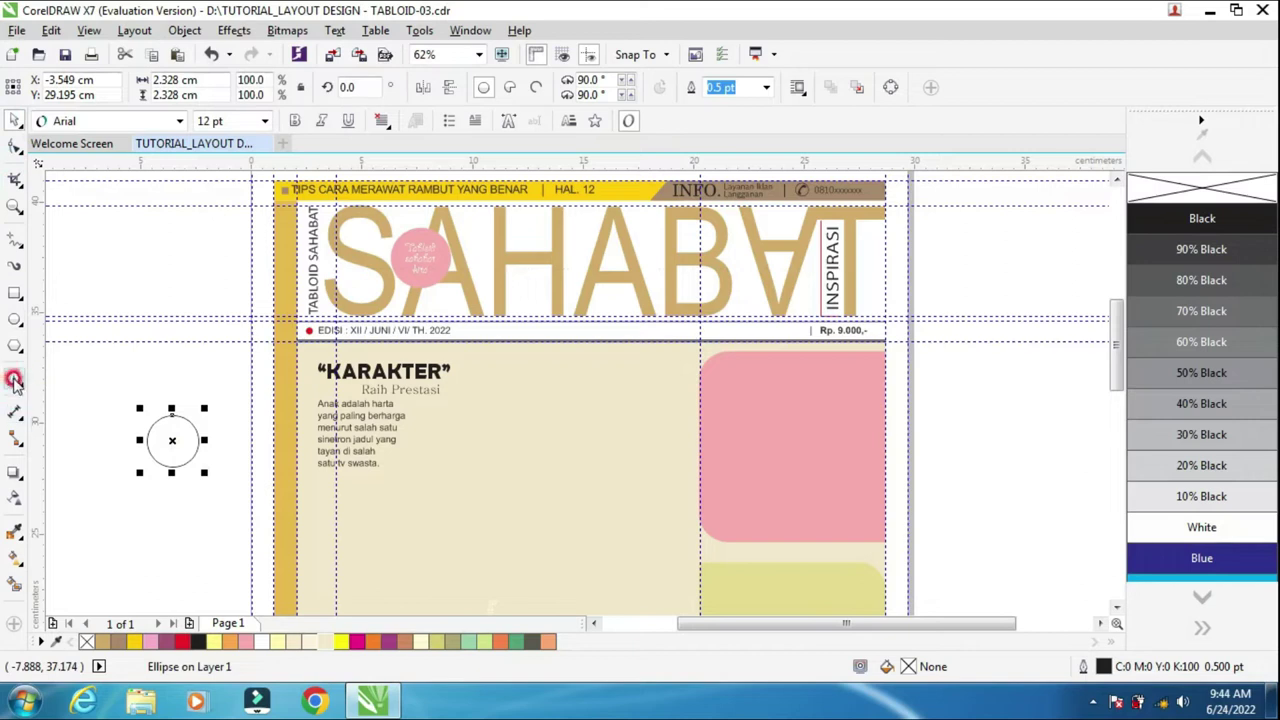
Add the artistic text "HAL. 4" below the circle and set it to 14 pt
click(14, 380)
click(146, 515)
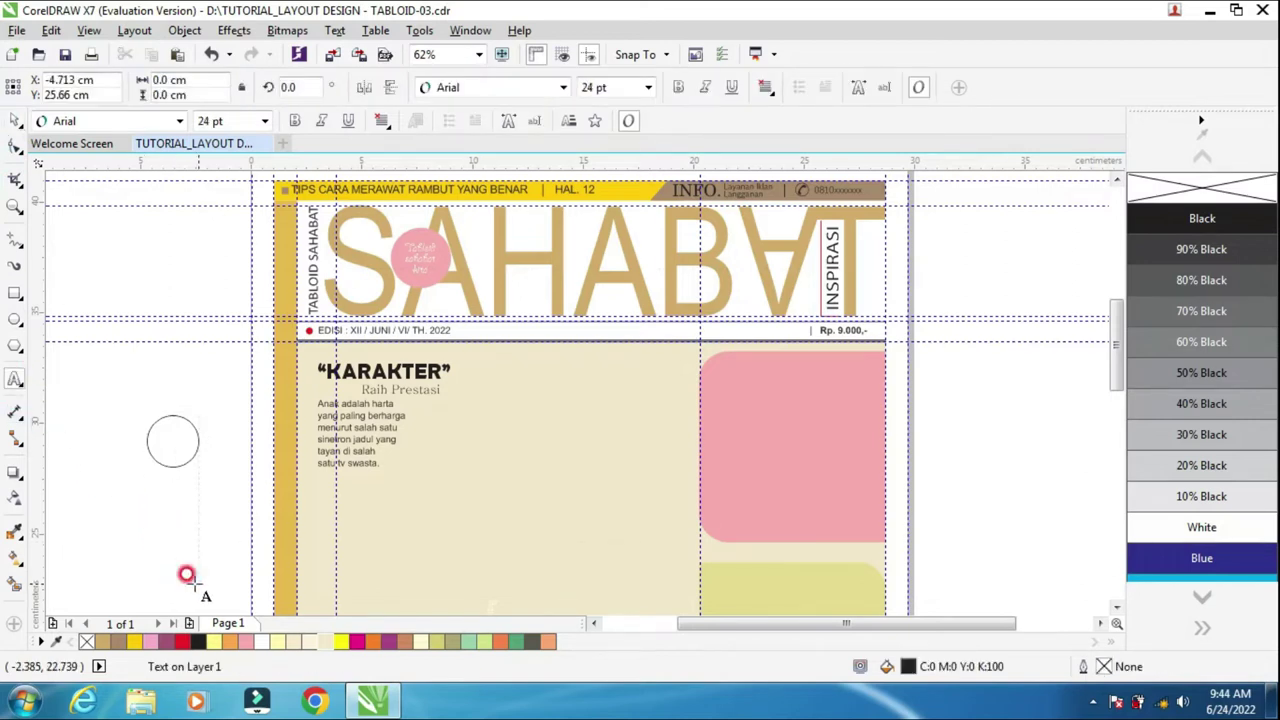
text(HAL. 4)
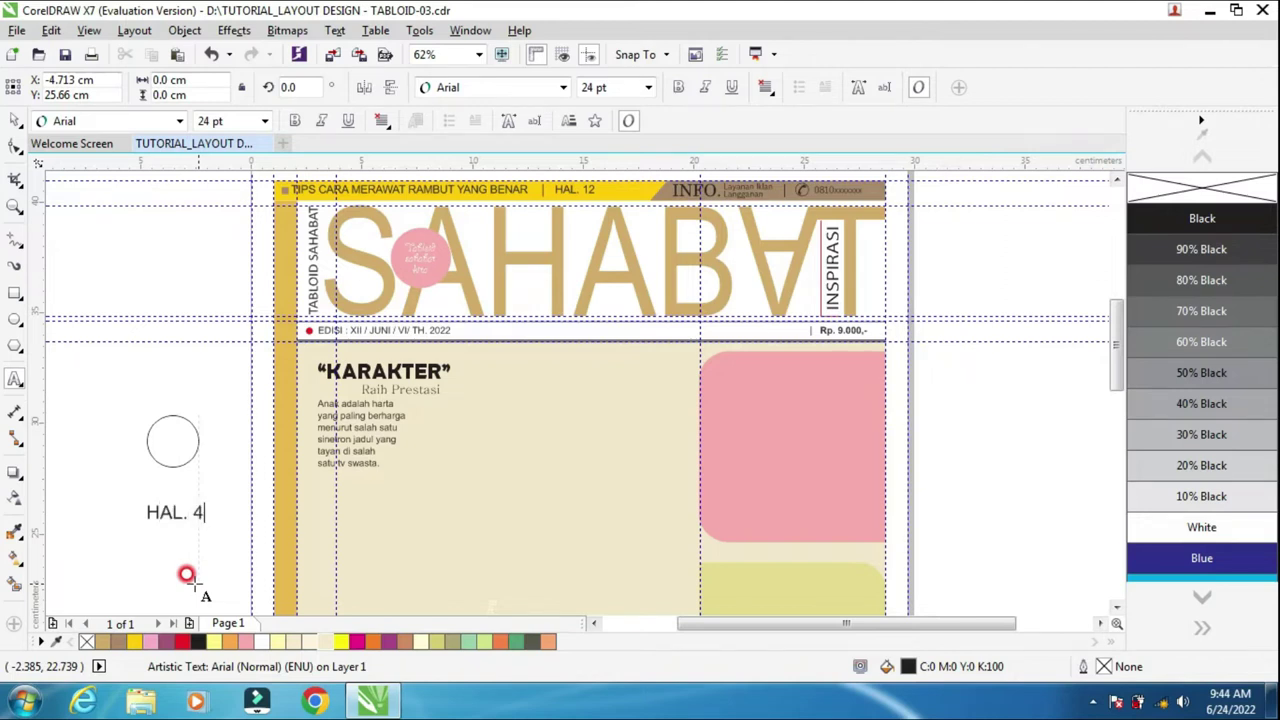
key(ctrl+space)
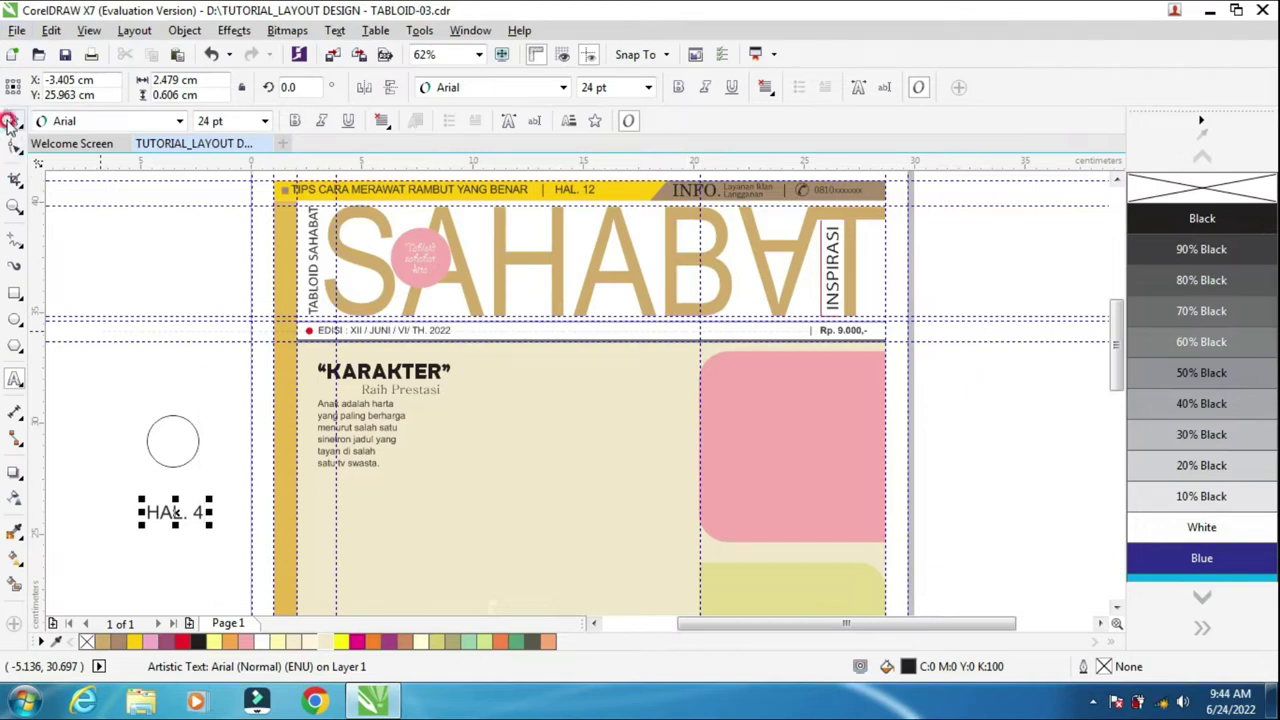
click(648, 87)
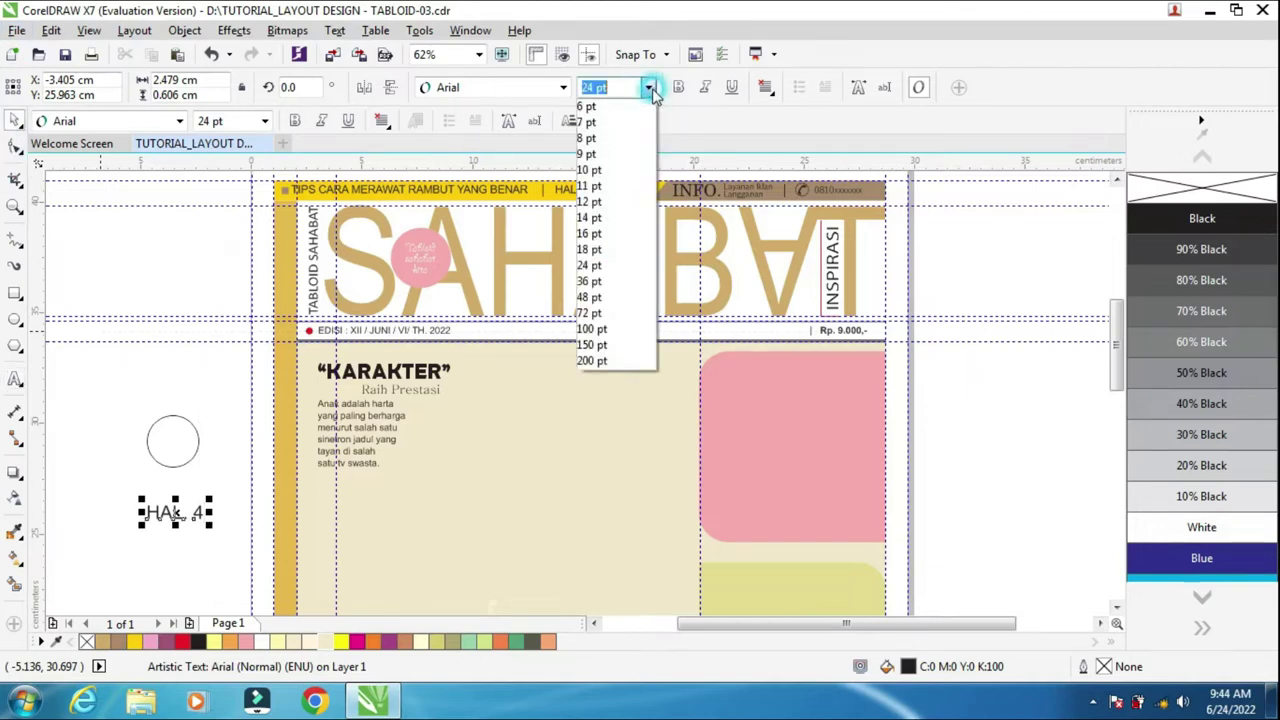
click(604, 218)
scroll(163, 515, up, 2)
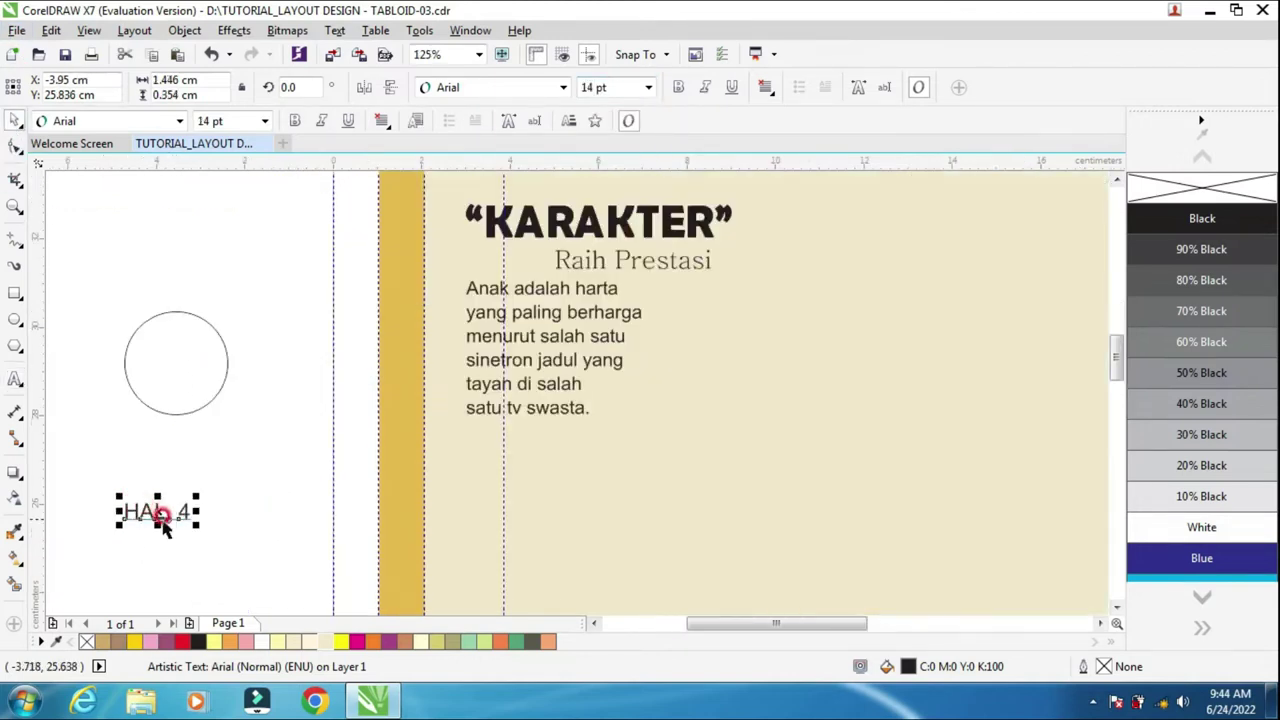
Move the "HAL. 4" text up directly beneath the circle and fill the circle with yellow
drag(138, 500, 168, 428)
click(196, 345)
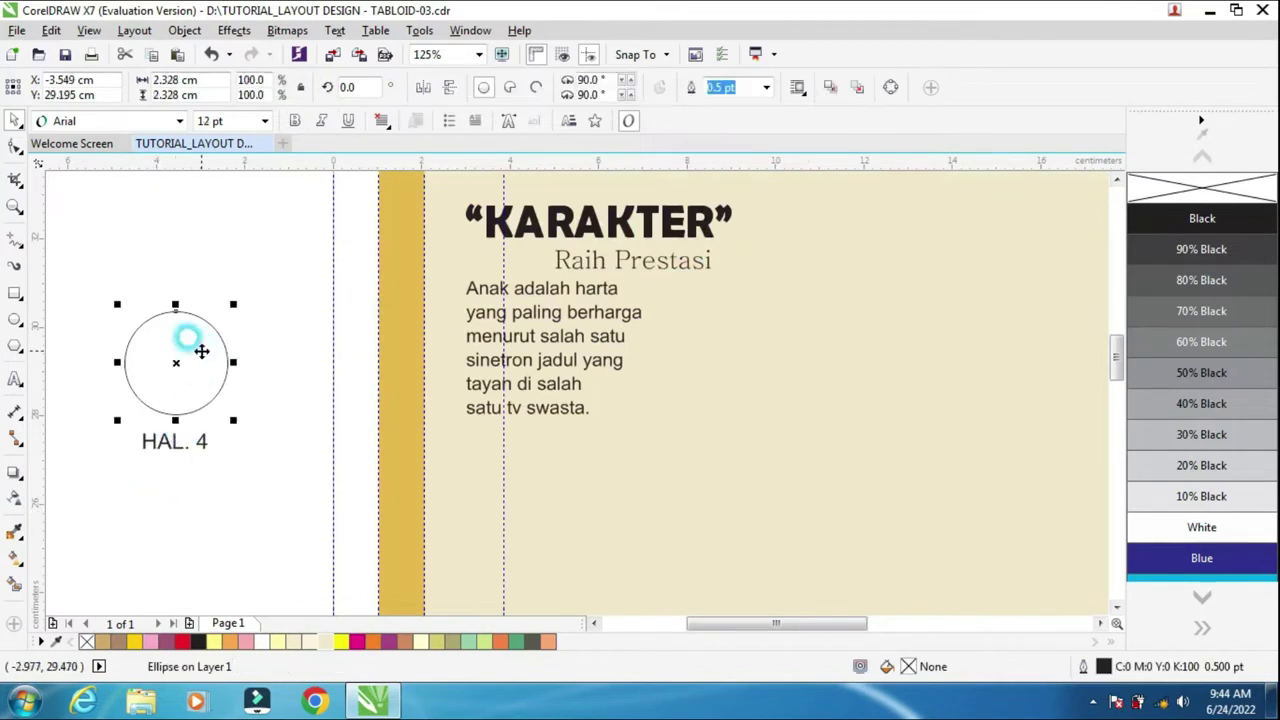
click(345, 643)
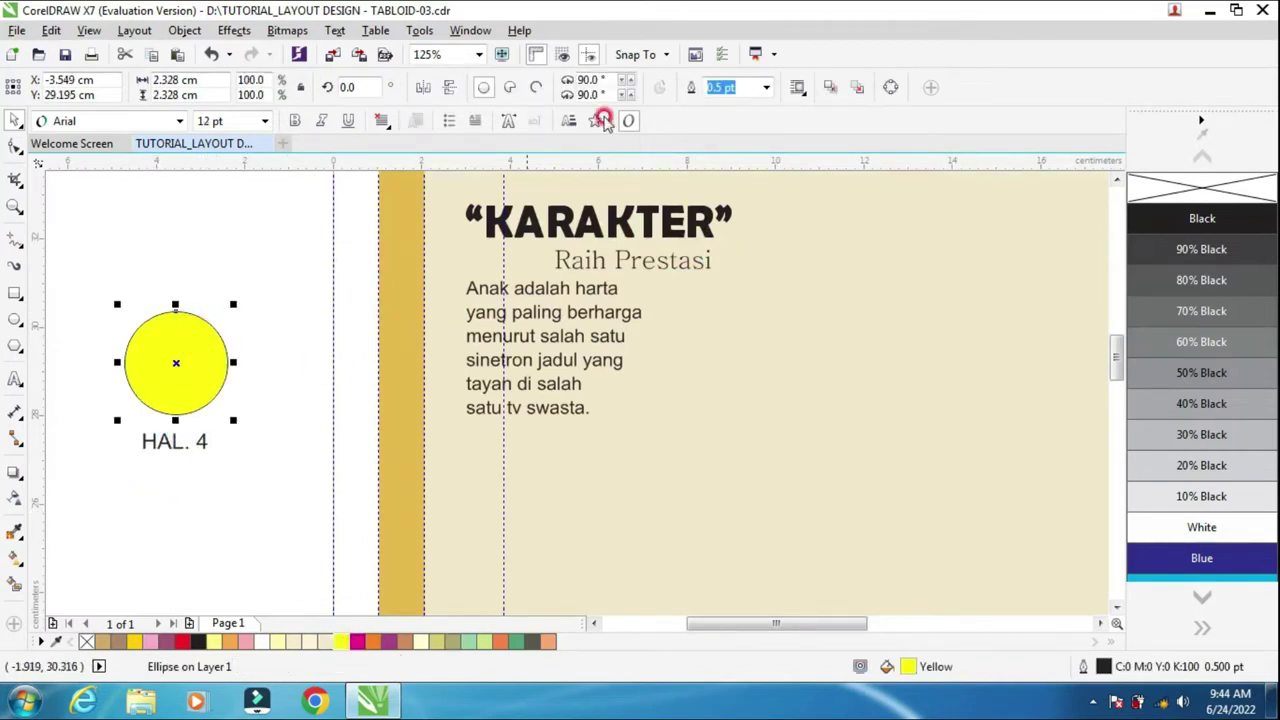
click(305, 32)
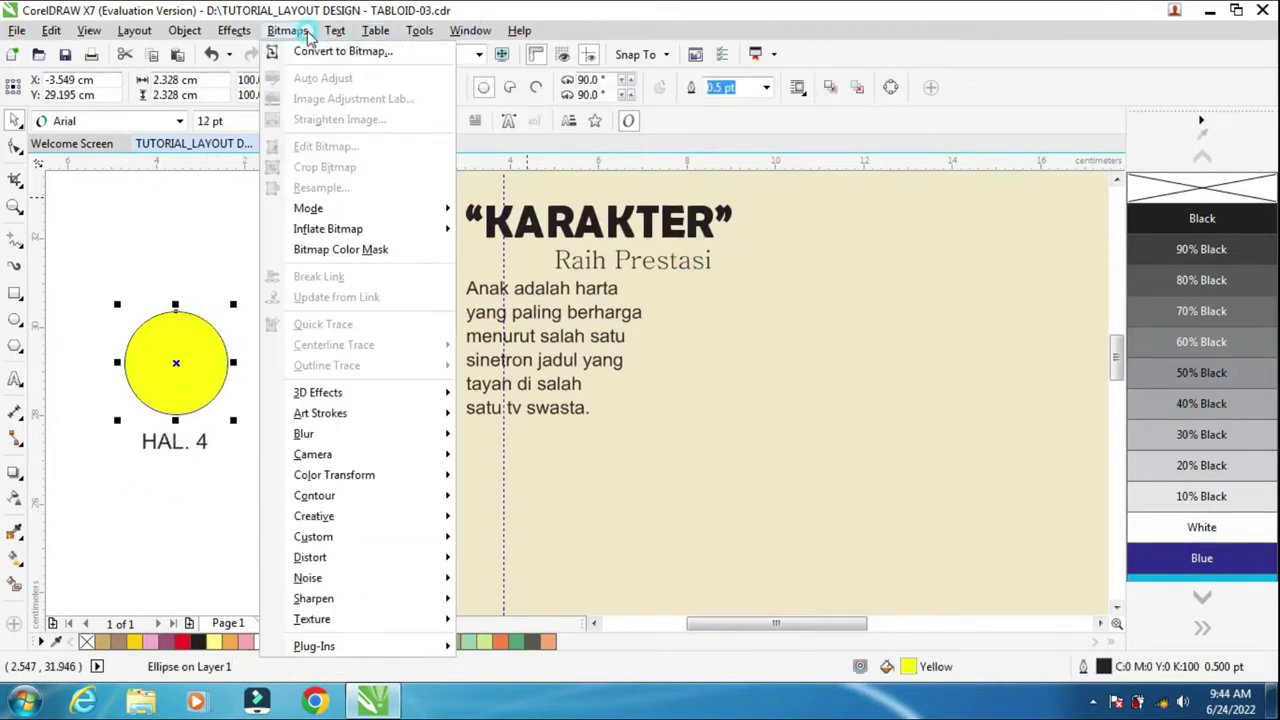
click(1162, 190)
right_click(1163, 192)
right_click(1163, 191)
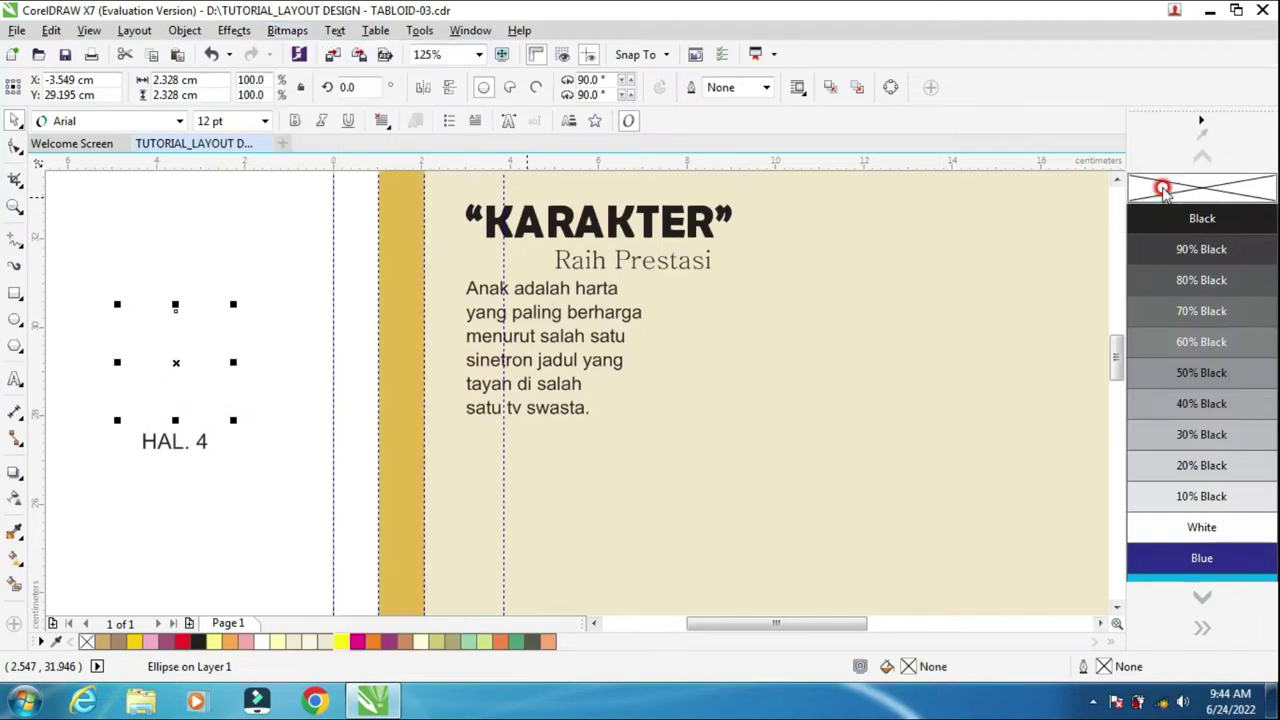
key(ctrl+z)
key(ctrl+z)
Remove the yellow circle's outline and convert the circle to a 300 dpi CMYK bitmap
right_click(1163, 191)
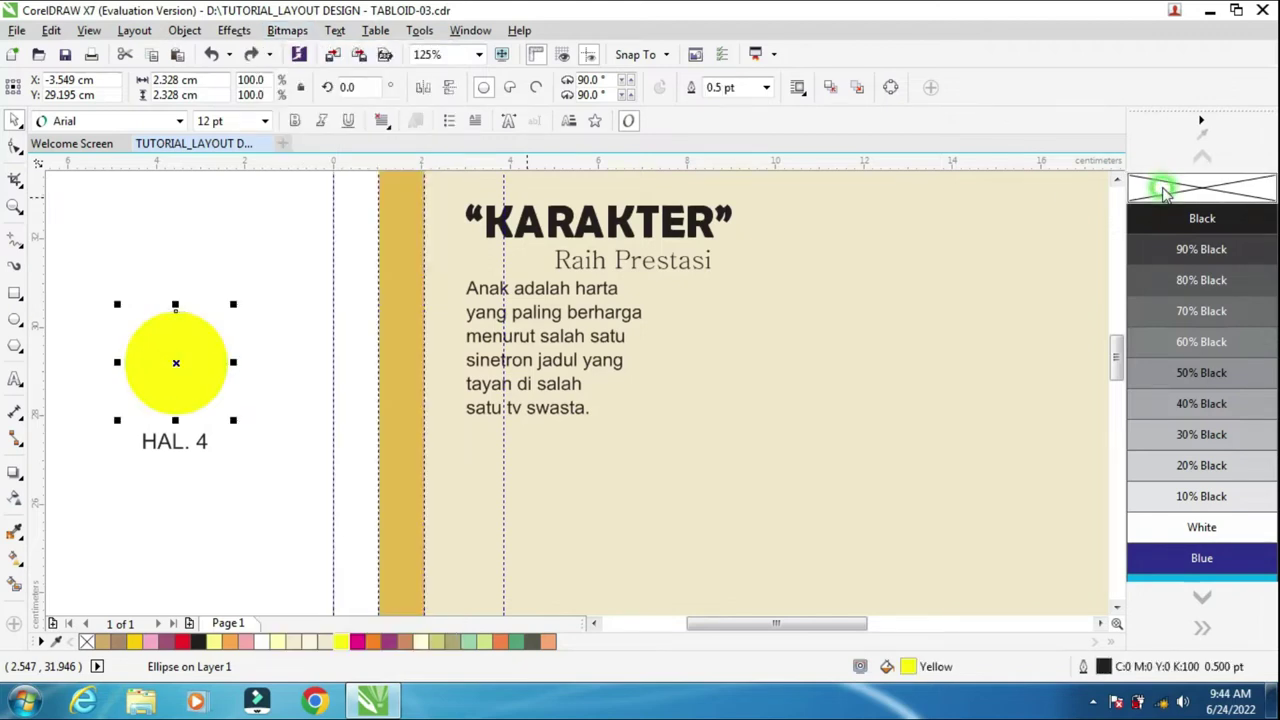
click(298, 34)
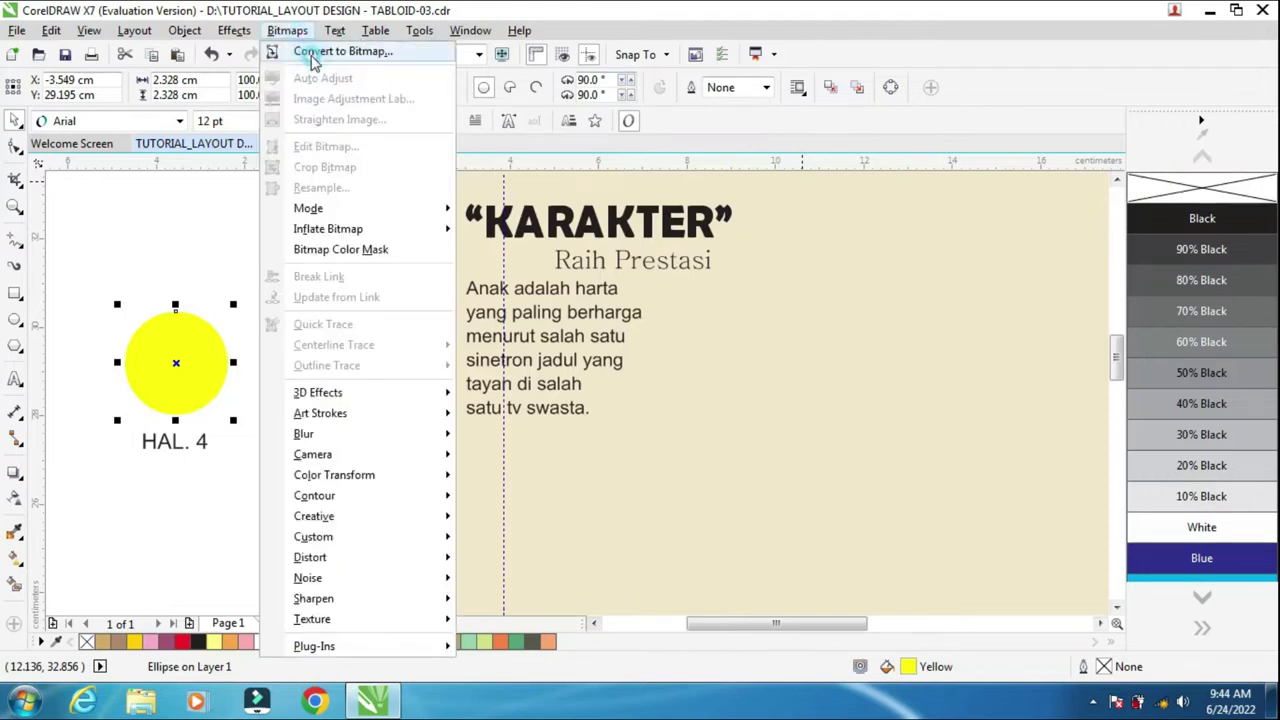
click(300, 50)
click(586, 444)
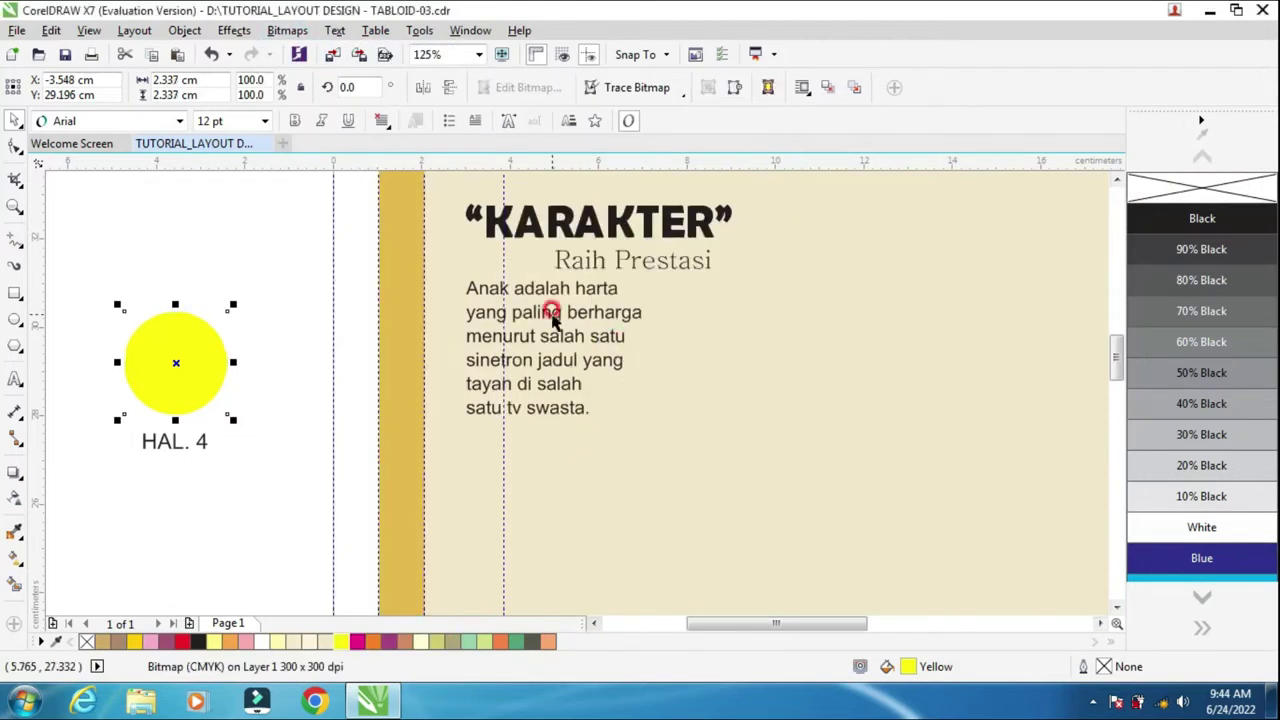
click(240, 31)
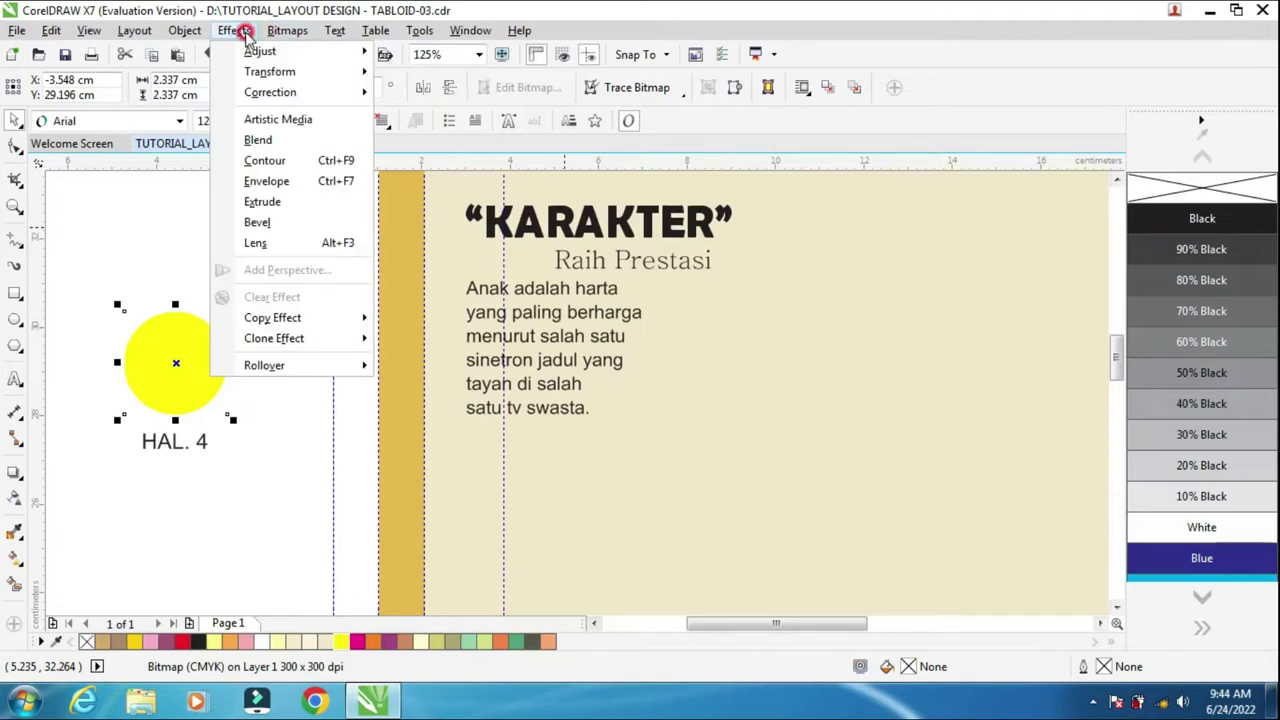
click(258, 52)
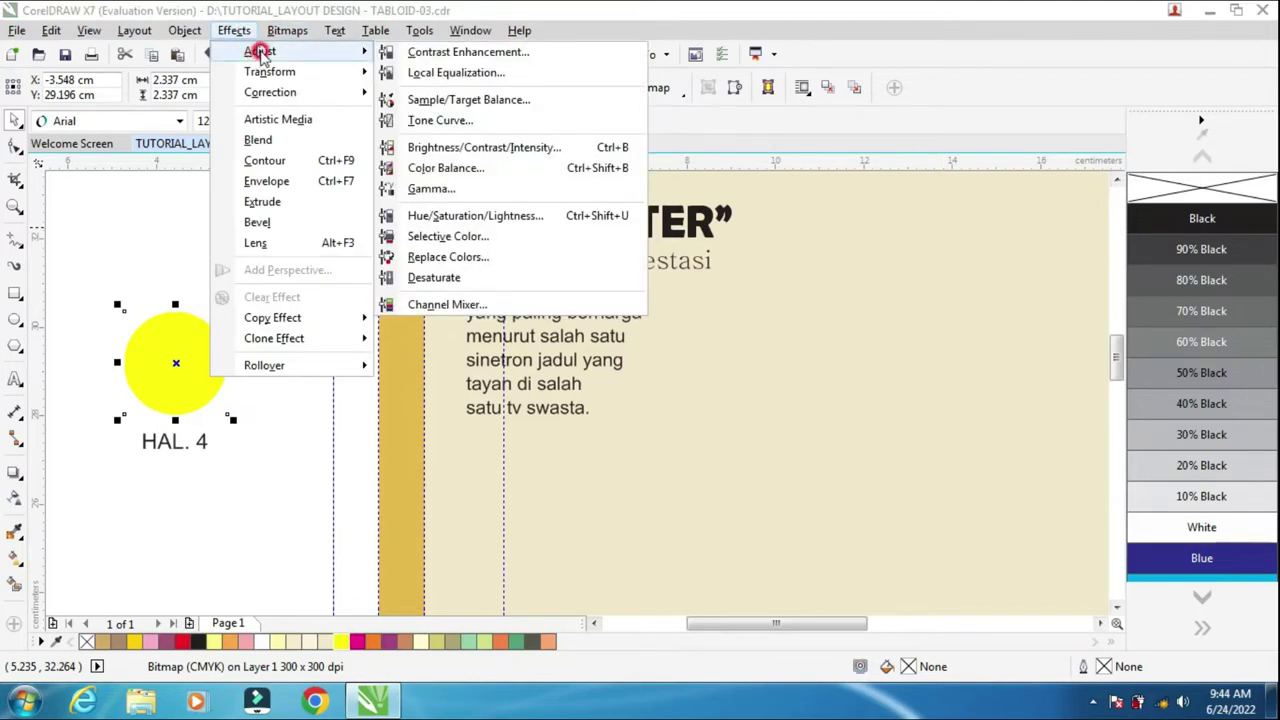
click(234, 30)
click(184, 30)
click(232, 28)
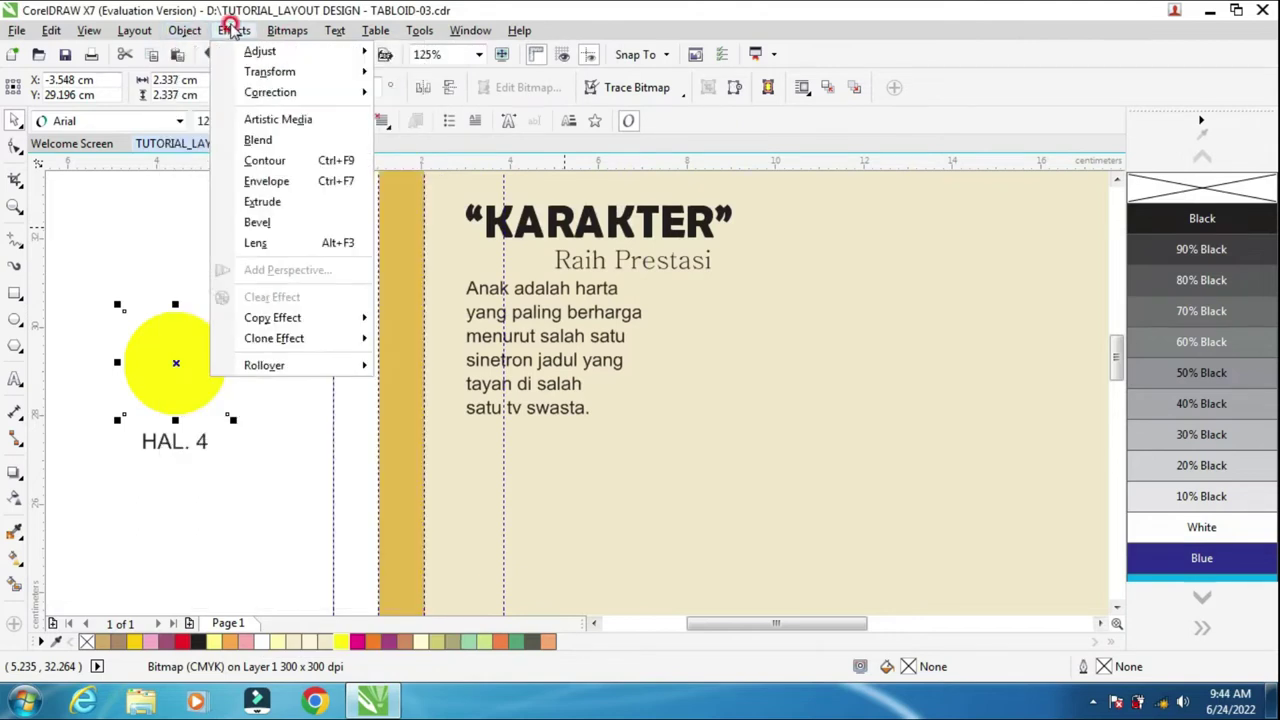
click(243, 22)
Apply a transparent lower-right Page Curl at 86% width and 58% height to the yellow circle, and shrink it to about 2.1 cm
click(270, 30)
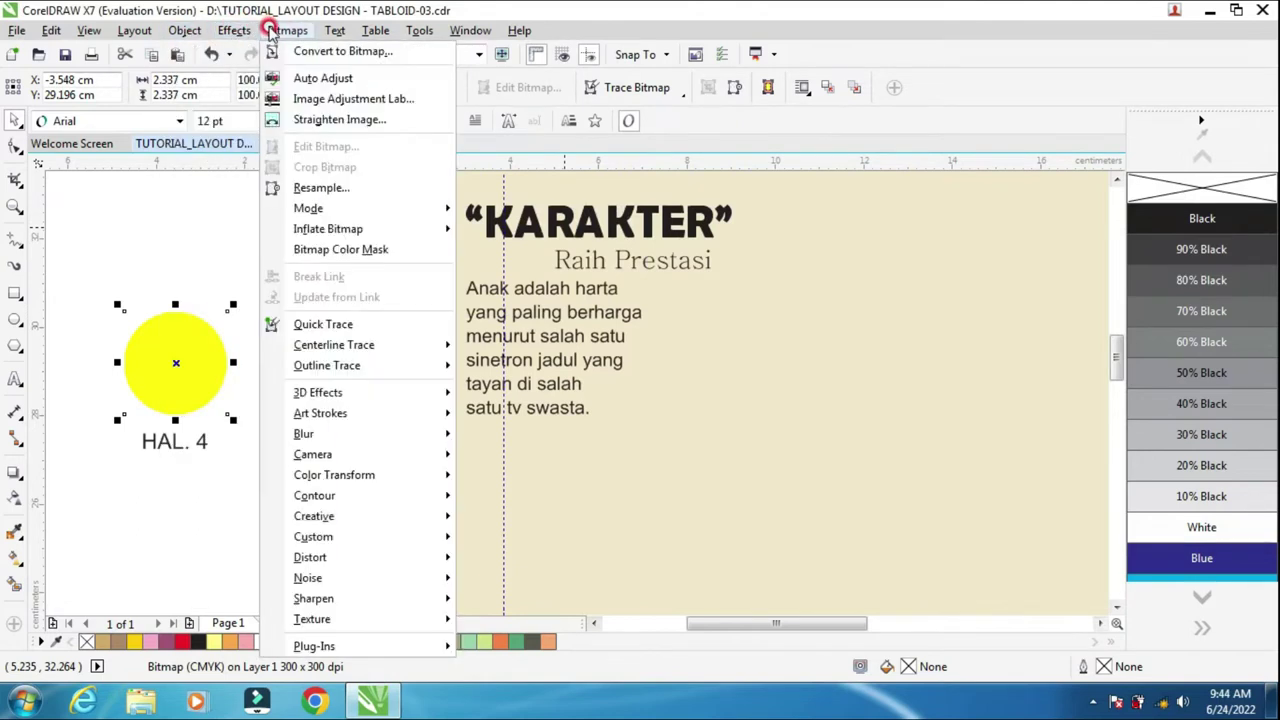
click(283, 93)
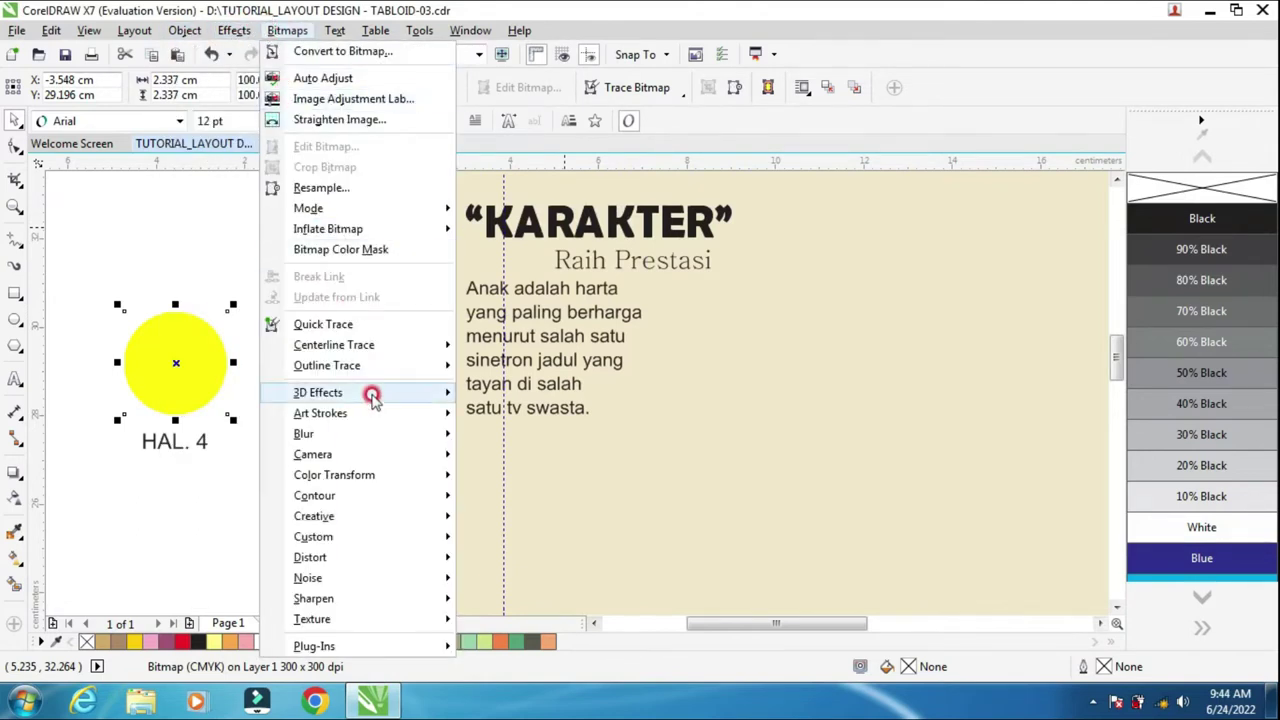
mouse_move(372, 393)
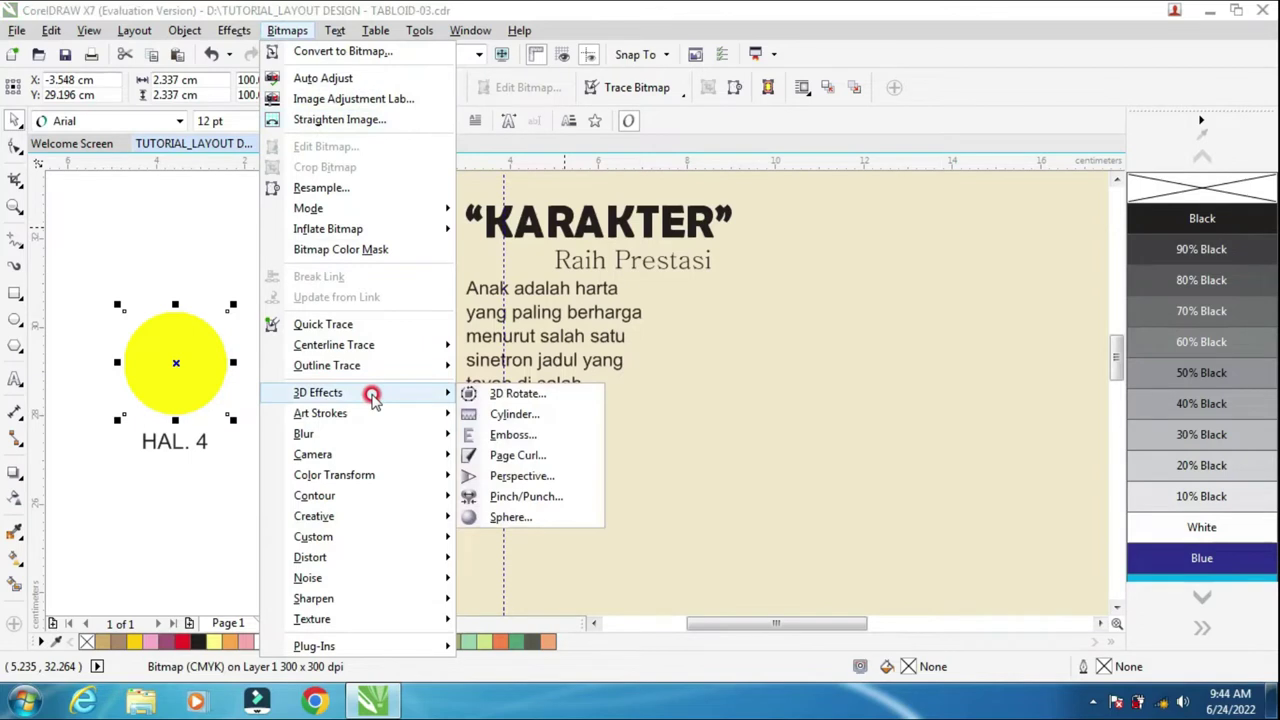
click(517, 455)
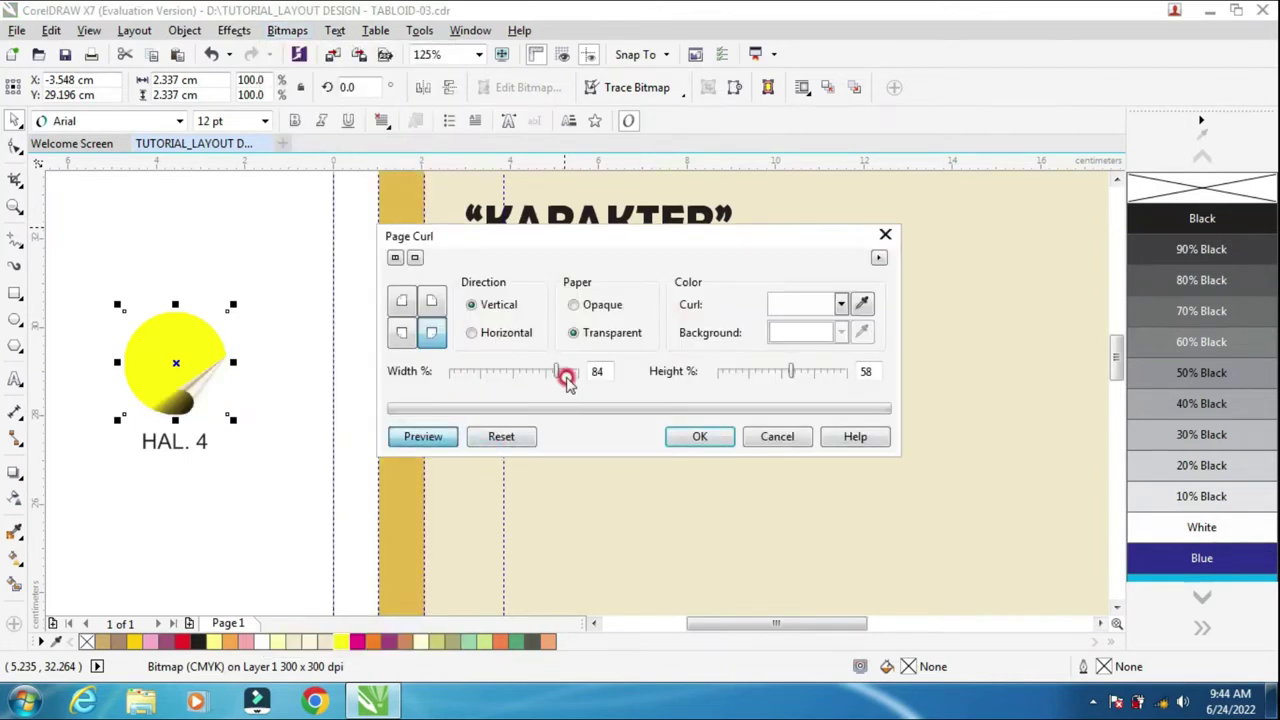
mouse_move(553, 375)
mouse_down()
mouse_move(543, 380)
mouse_move(560, 371)
mouse_up()
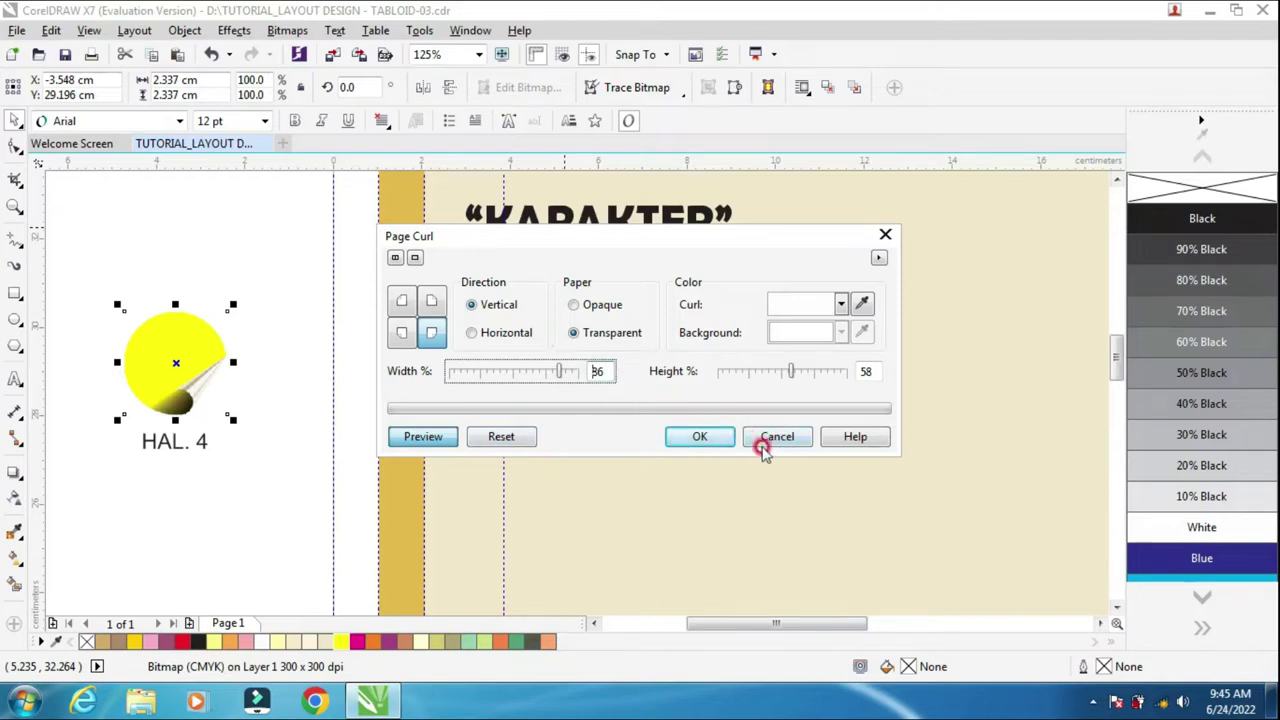
click(708, 437)
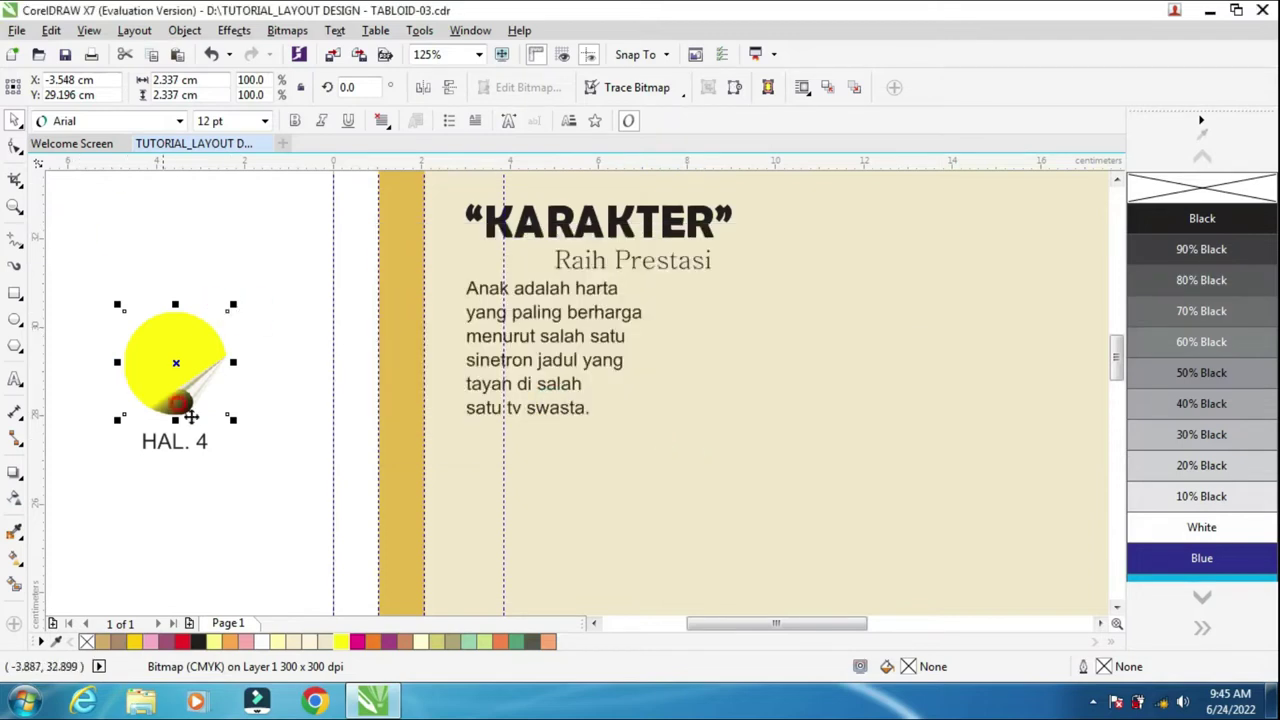
drag(233, 305, 240, 326)
Make the "HAL. 4" text bold and set its size to 12 pt
click(165, 440)
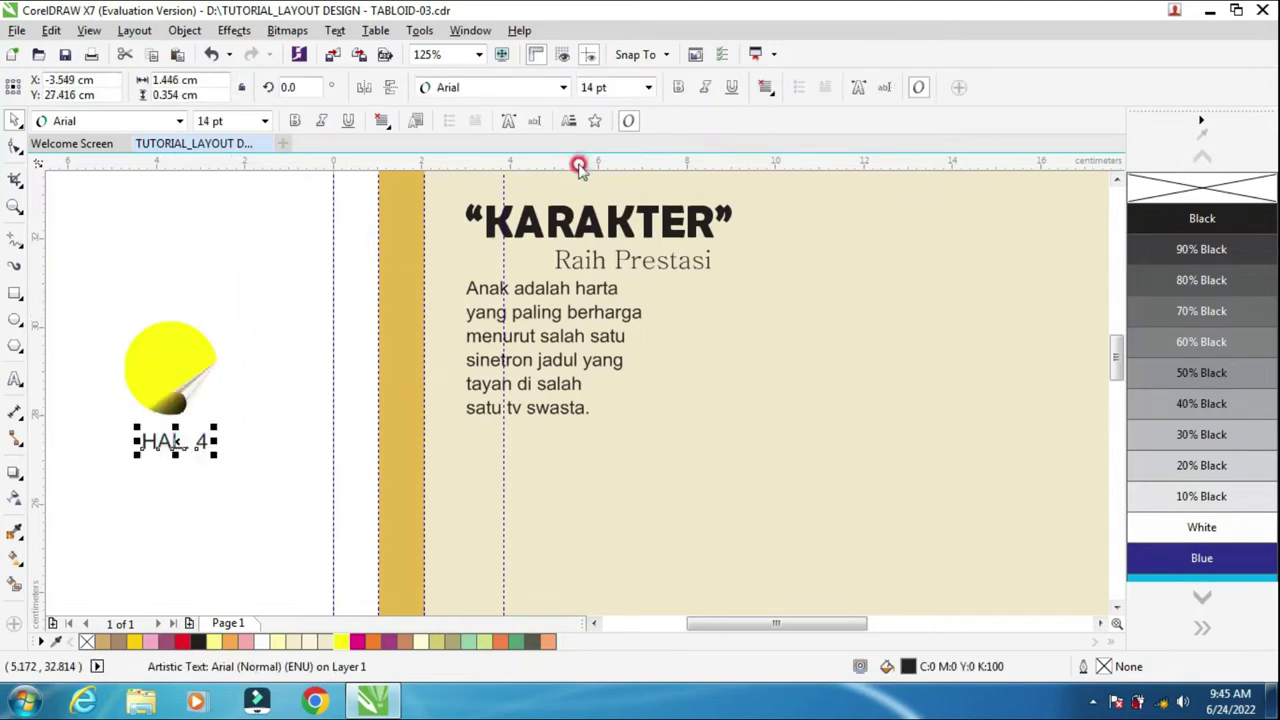
click(678, 87)
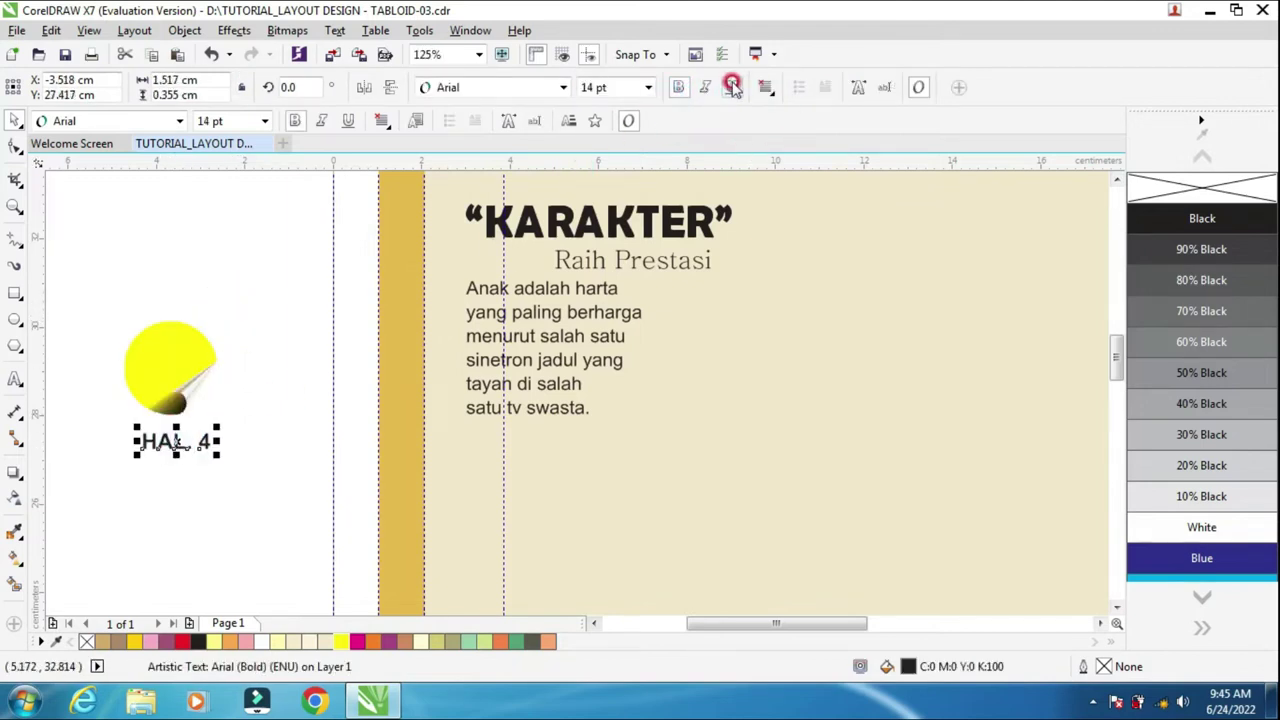
click(650, 88)
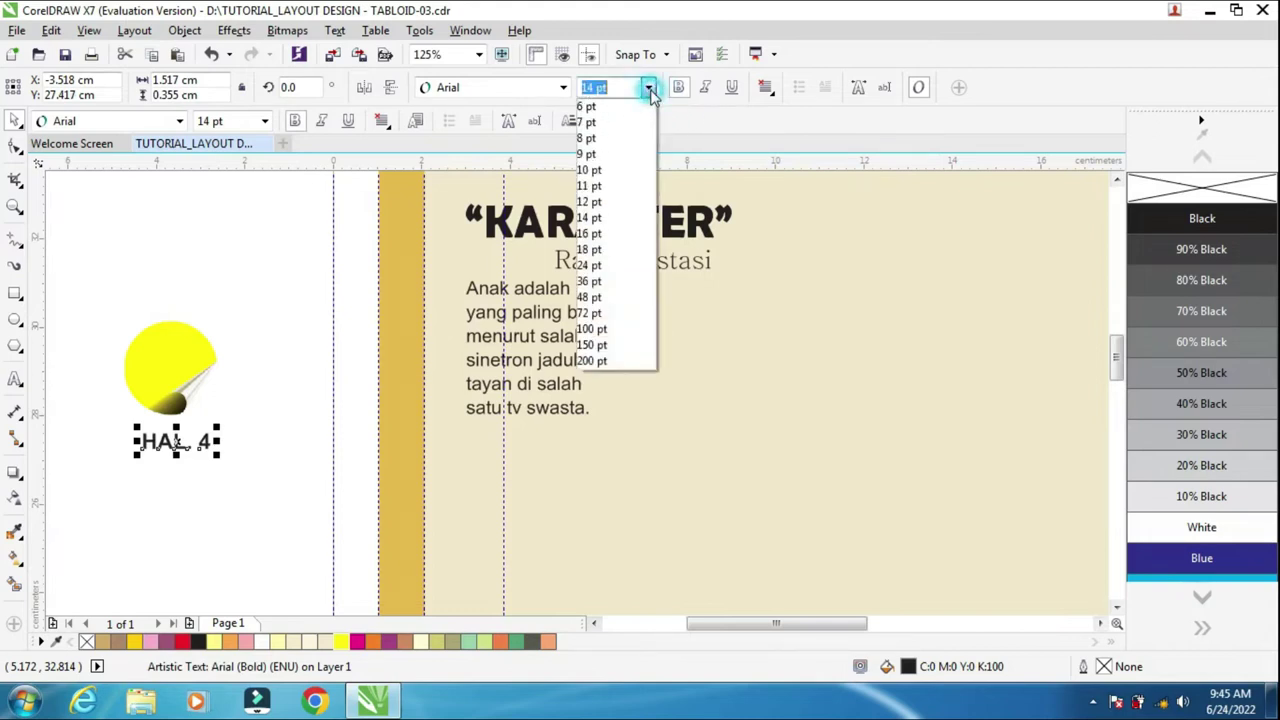
click(600, 205)
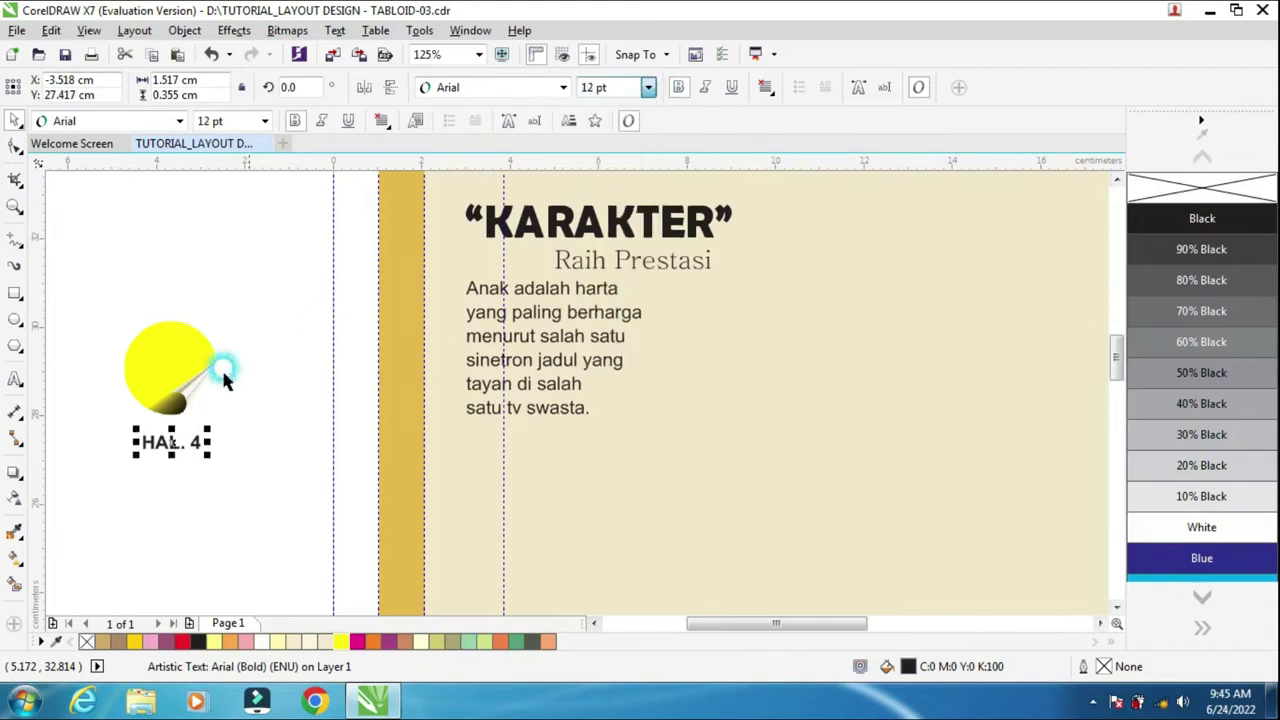
Align the "HAL. 4" text to the centre of the curled yellow circle
shift+click(165, 347)
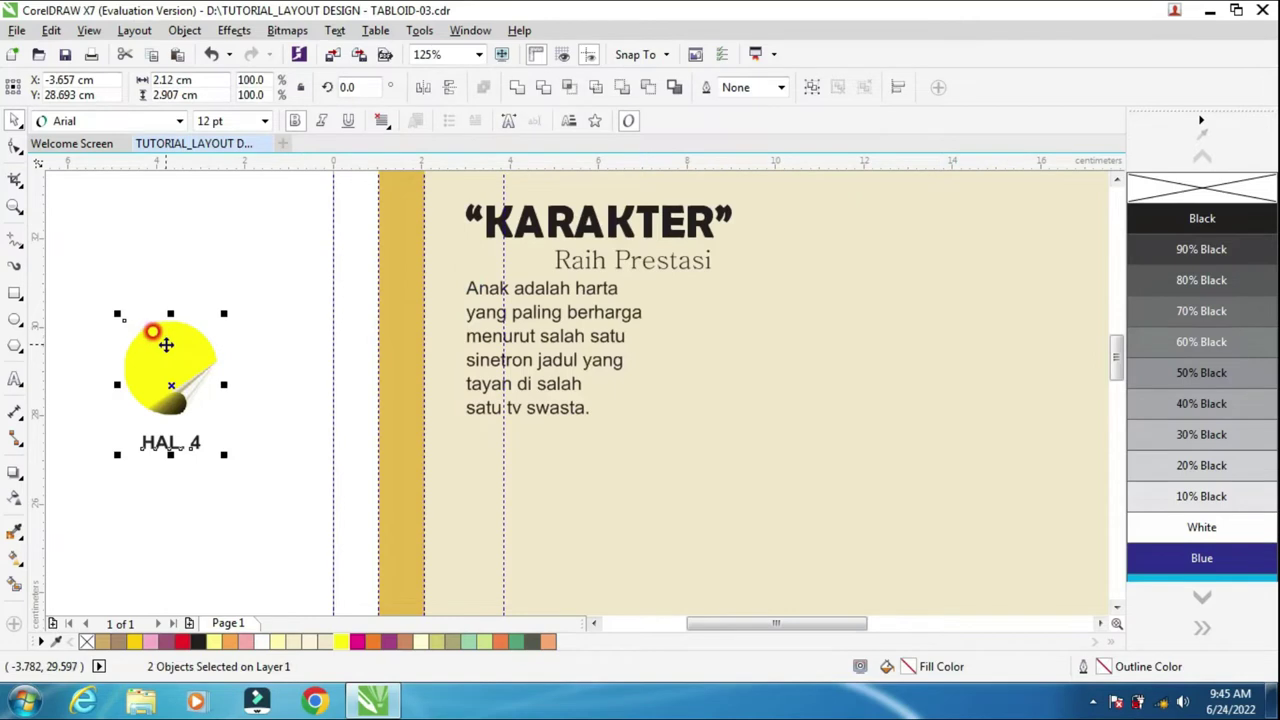
key(e)
click(143, 263)
scroll(183, 370, up, 2)
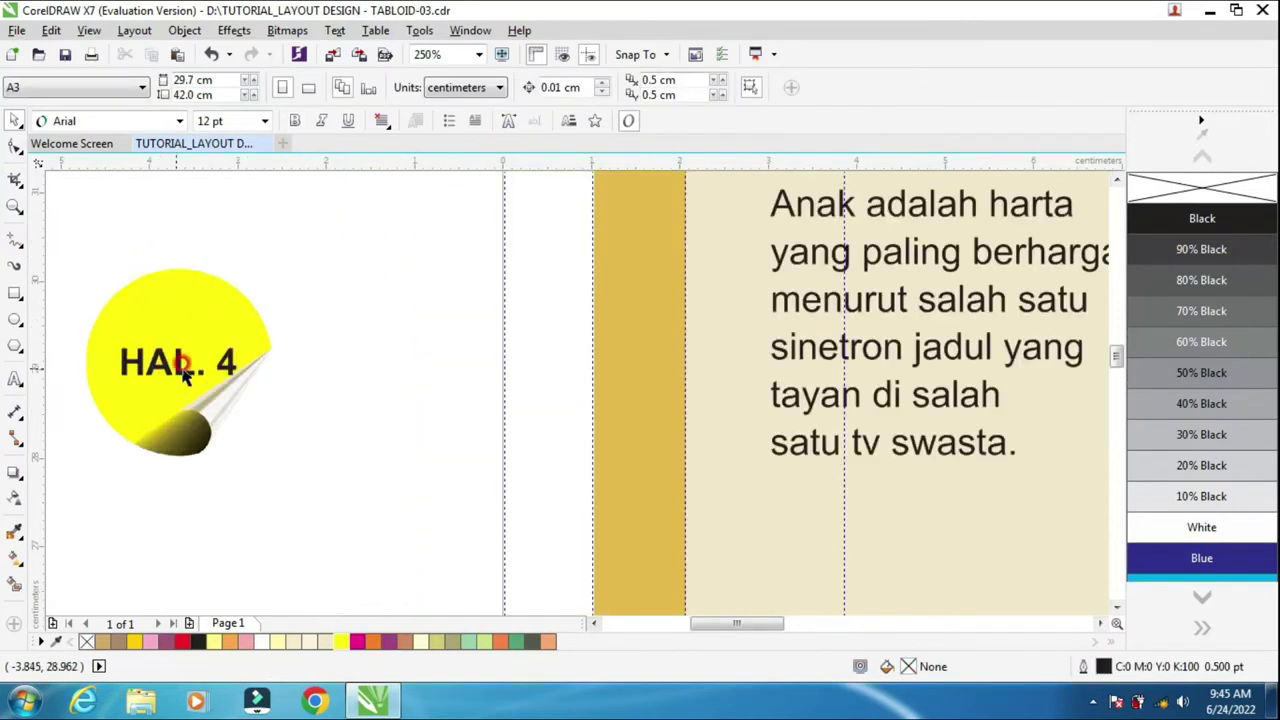
Group the "HAL. 4" text with the curled yellow circle
click(183, 370)
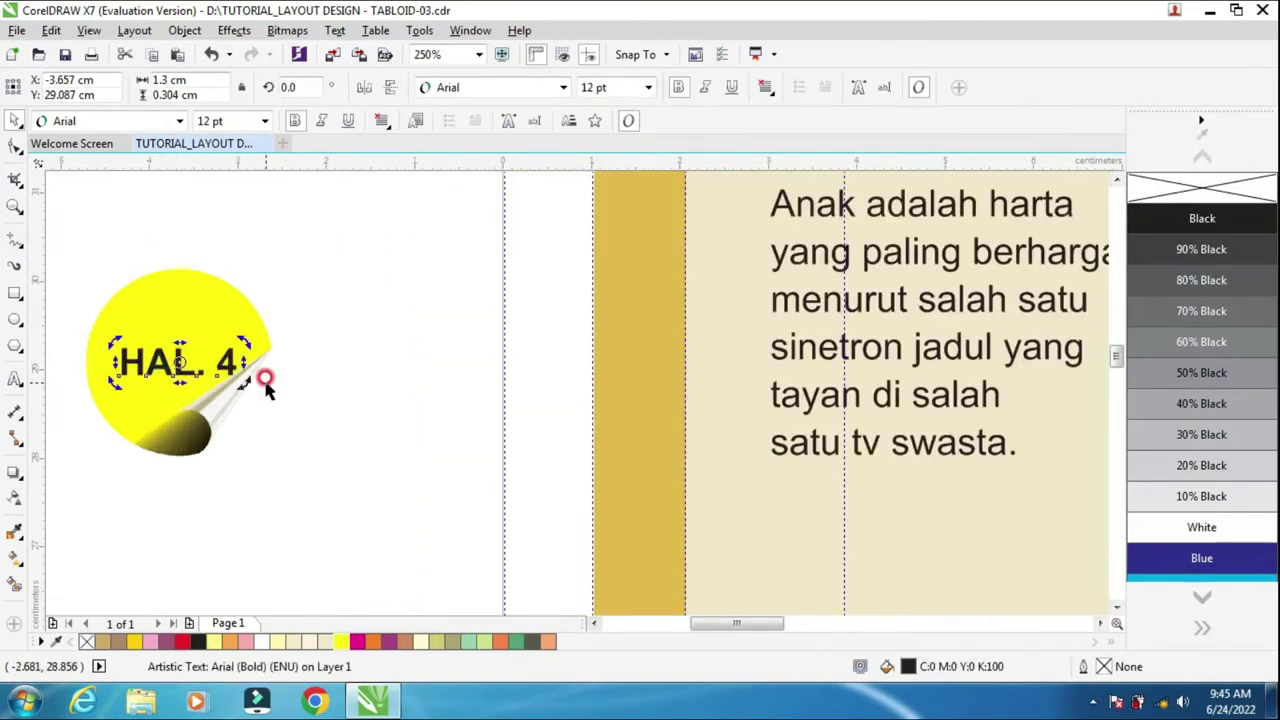
drag(257, 372, 380, 465)
click(366, 398)
scroll(366, 398, down, 2)
key(ctrl+g)
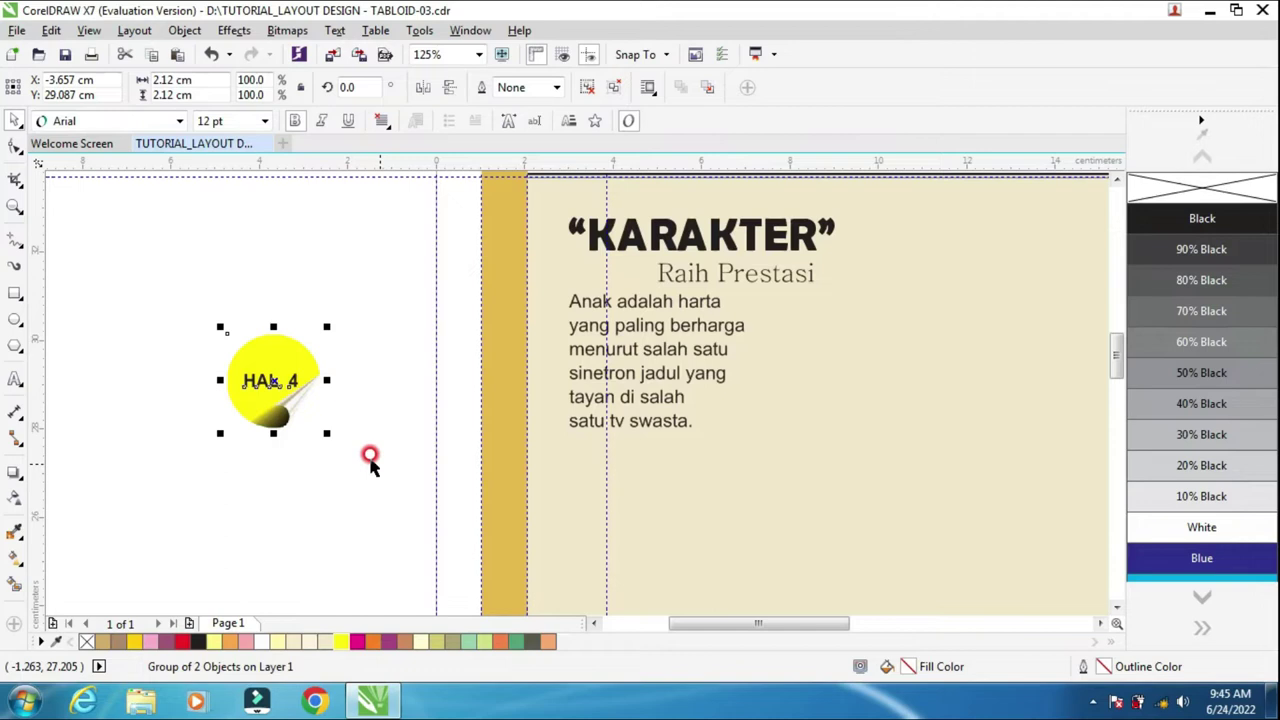
Shrink the "HAL. 4" sticker to about 1.9 cm and place it at the end of the teaser paragraph
drag(325, 430, 316, 423)
drag(271, 366, 761, 412)
click(785, 470)
Copy the "KARAKTER" headline into the empty space below the "HAL. 4" sticker
scroll(785, 470, down, 3)
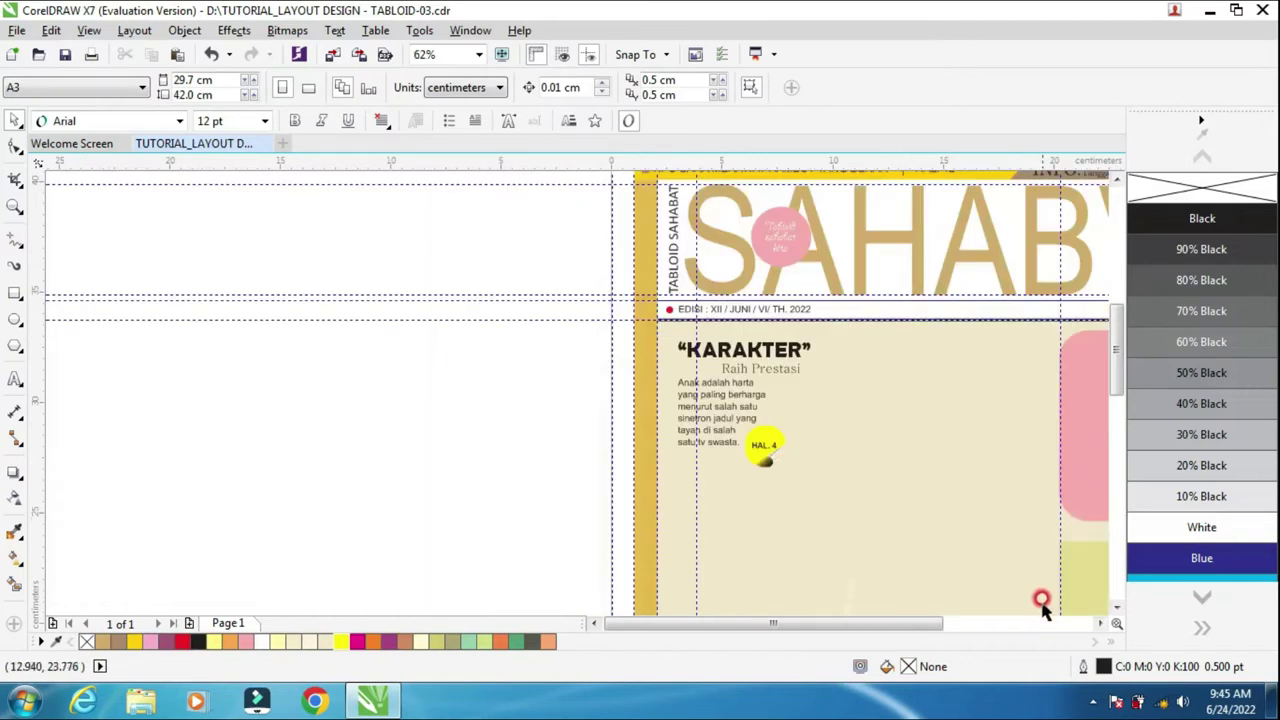
click(1100, 623)
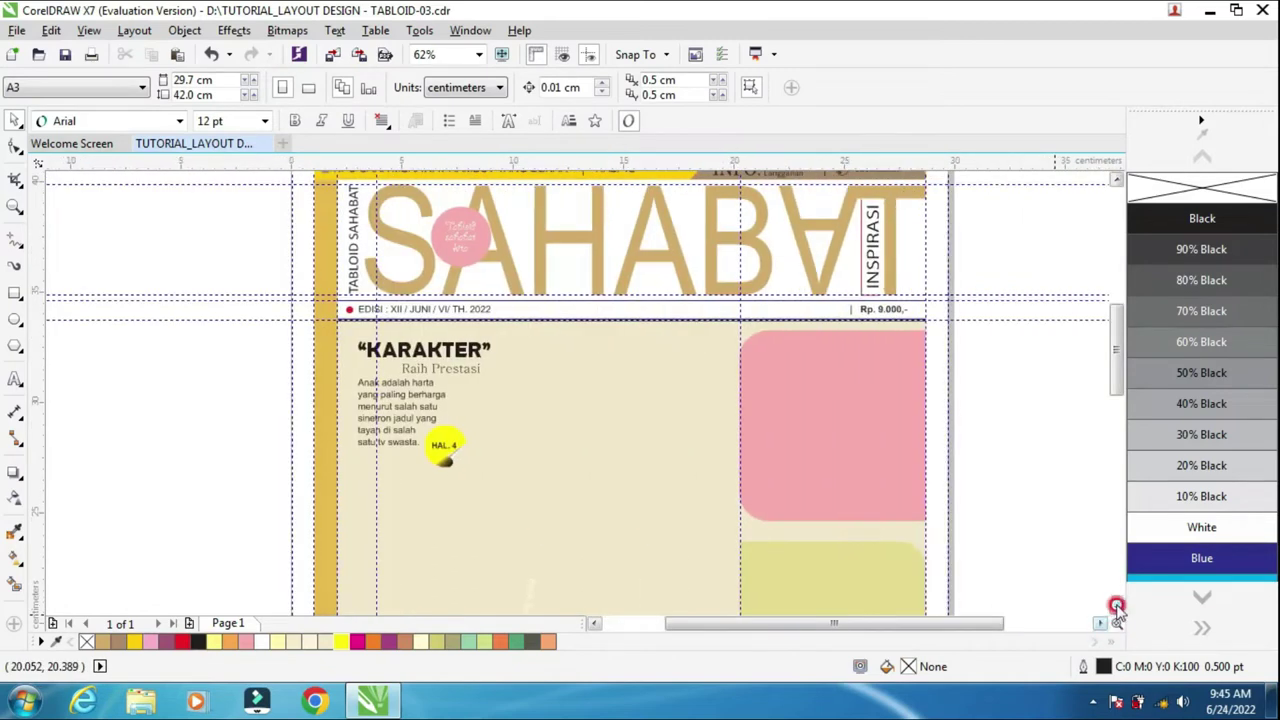
click(1116, 607)
click(370, 373)
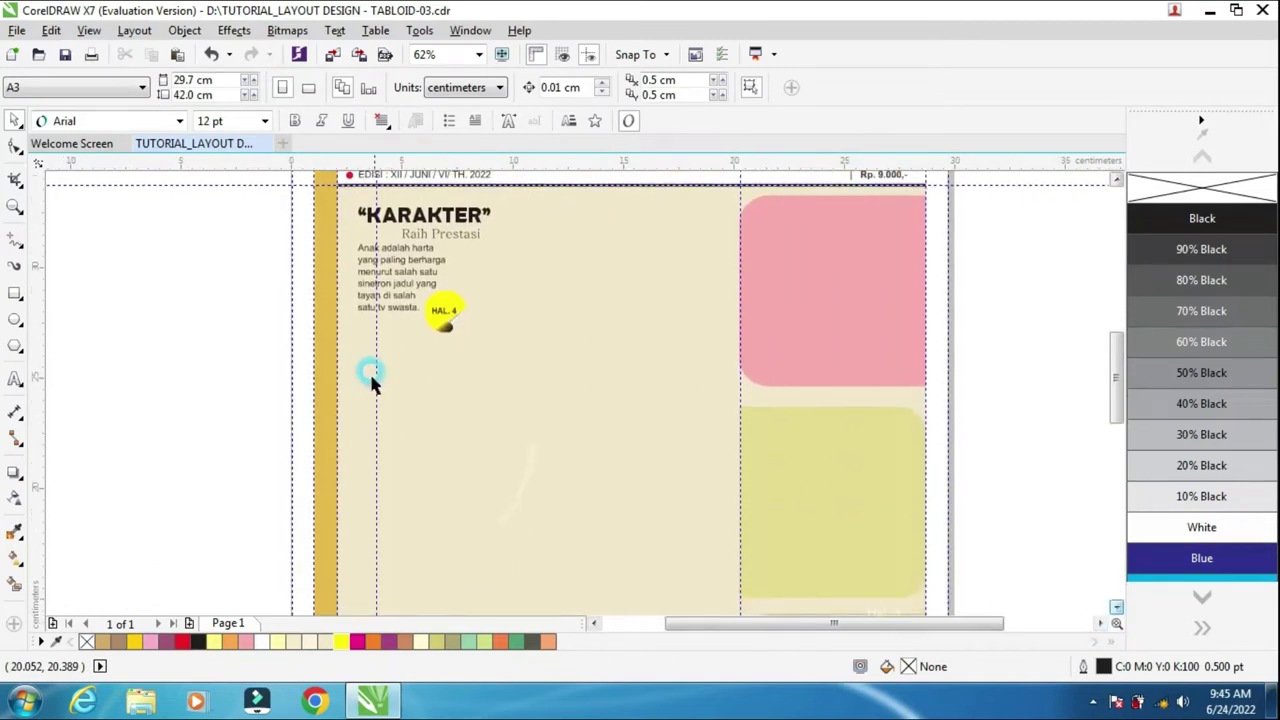
click(395, 207)
drag(395, 207, 401, 380)
scroll(405, 385, up, 3)
Replace the copied headline's text with "MAM, BIKIN", "KUE KOK", "ADA LAPIS" and "LAPIS" on four lines
click(18, 377)
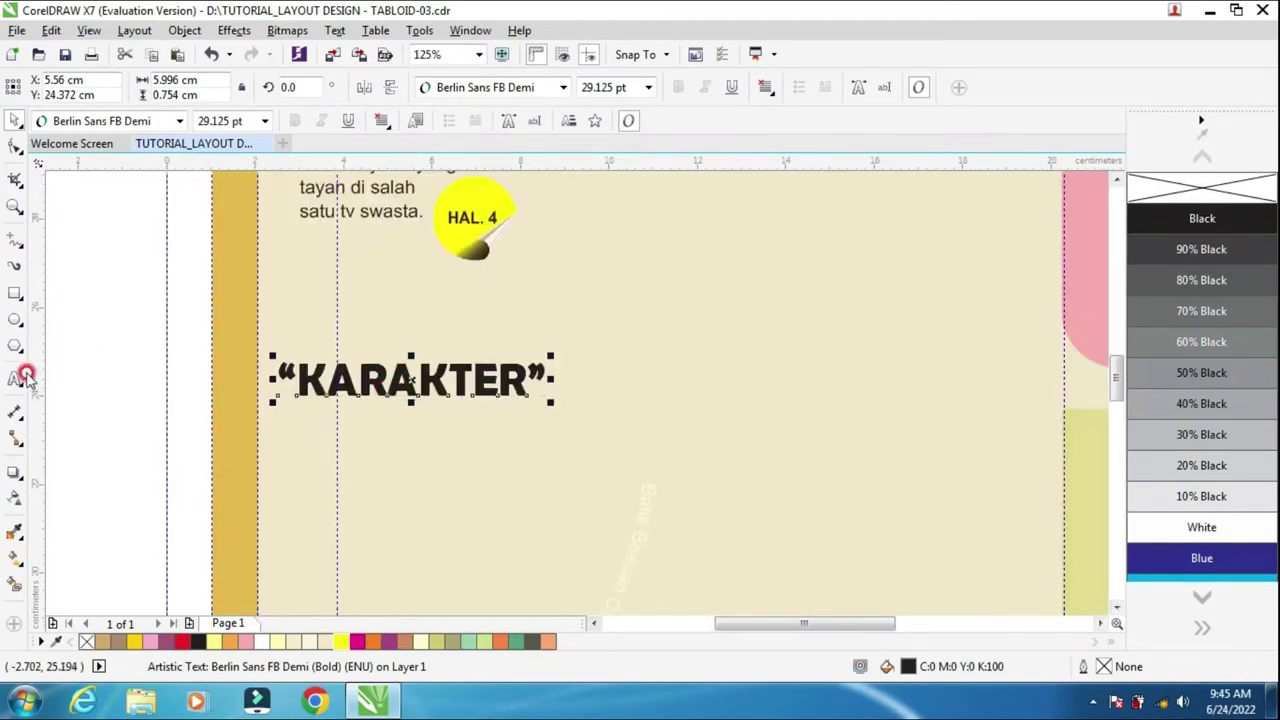
click(259, 362)
drag(277, 380, 559, 482)
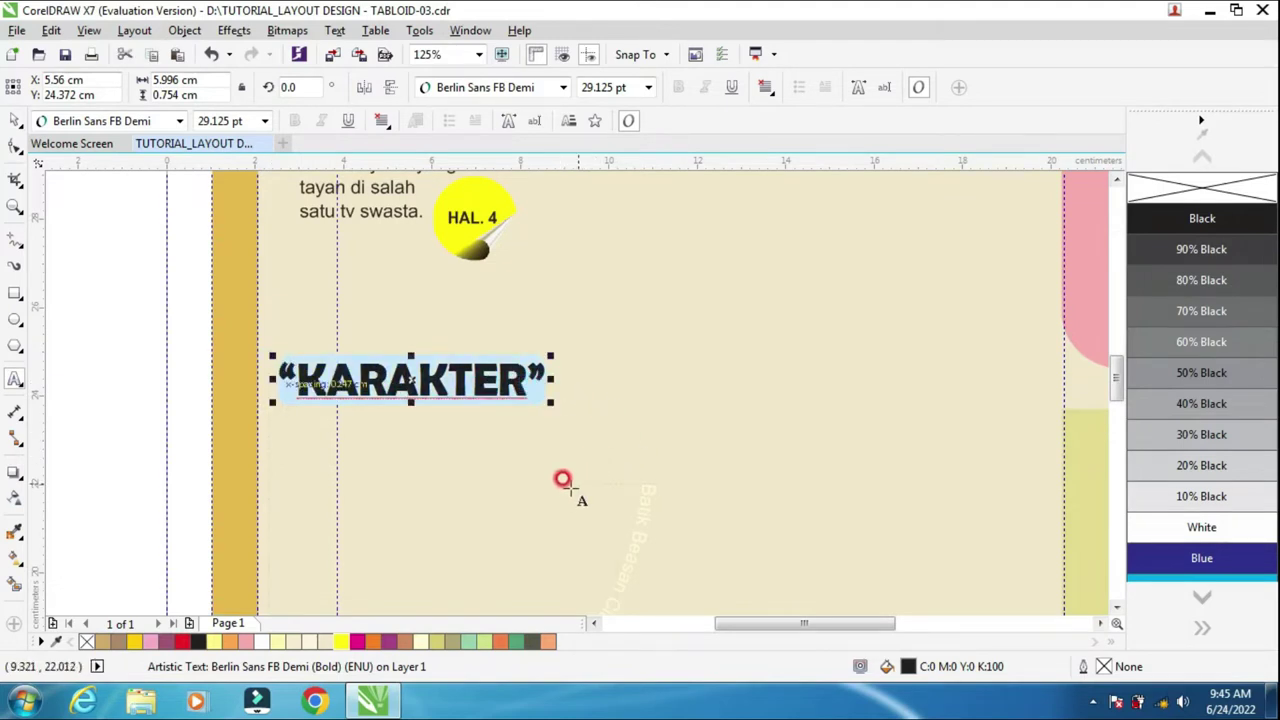
text(MAM)
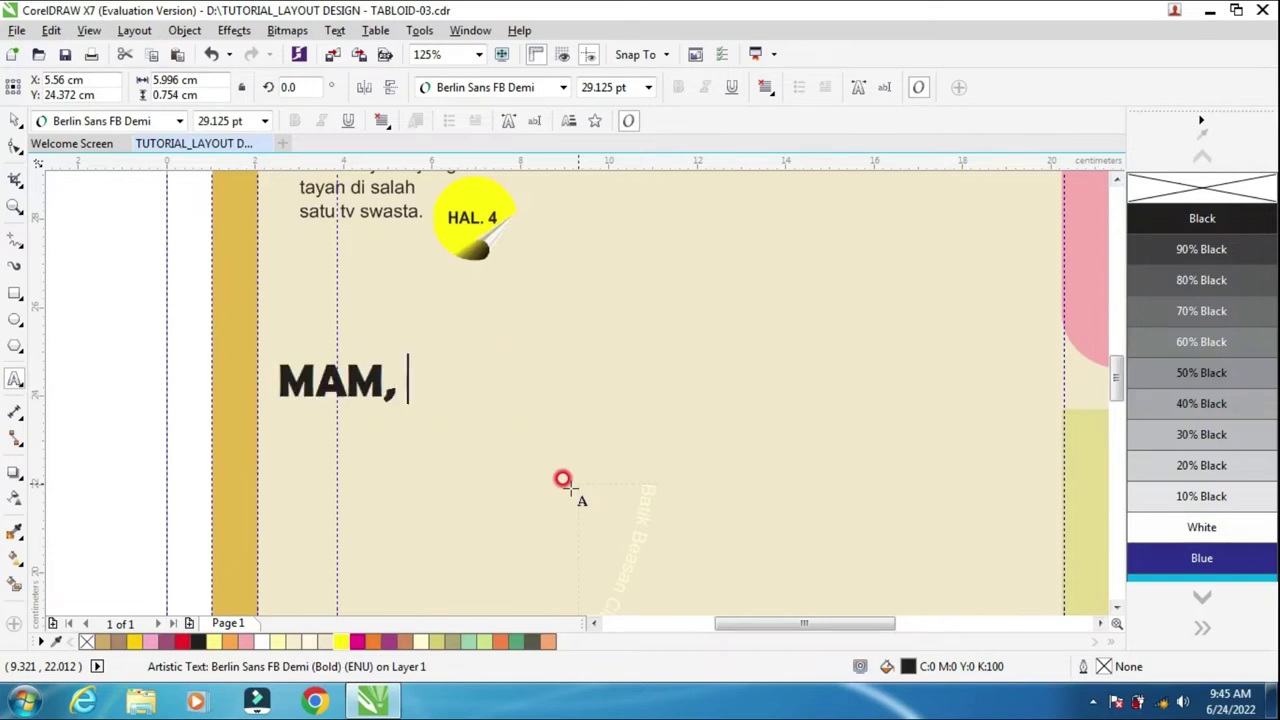
text(, BIKIN )
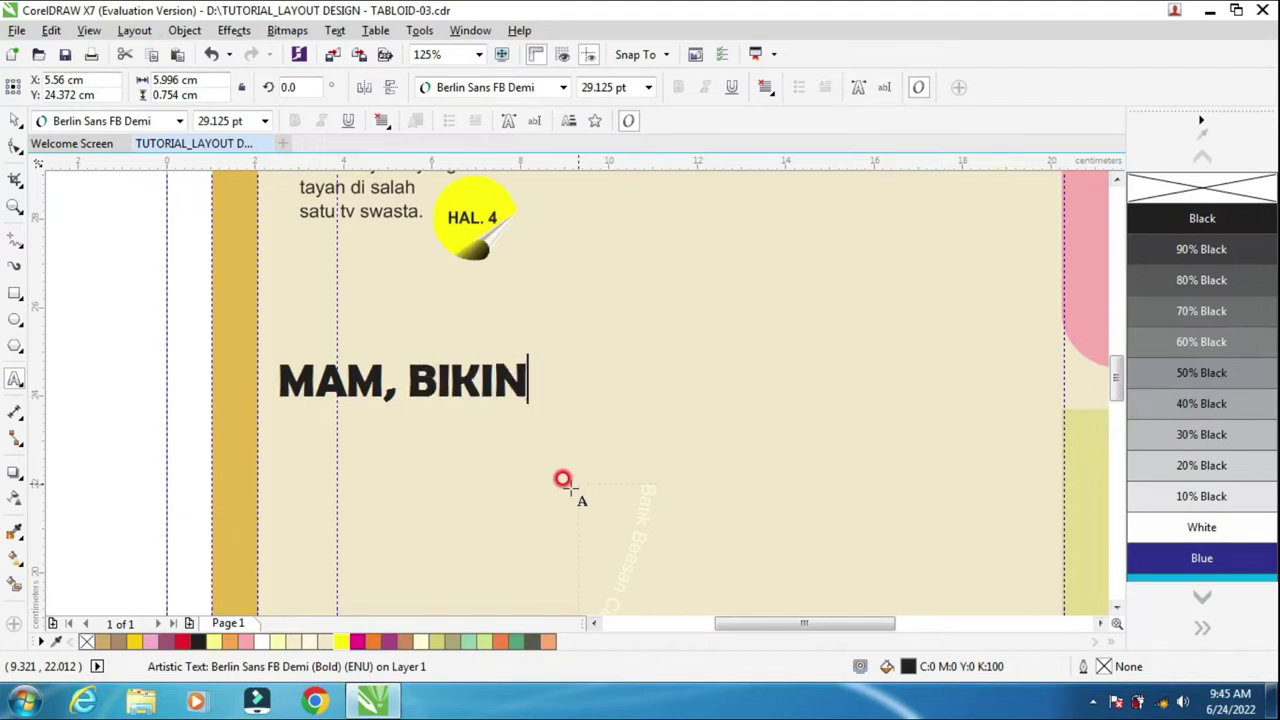
text(KUE )
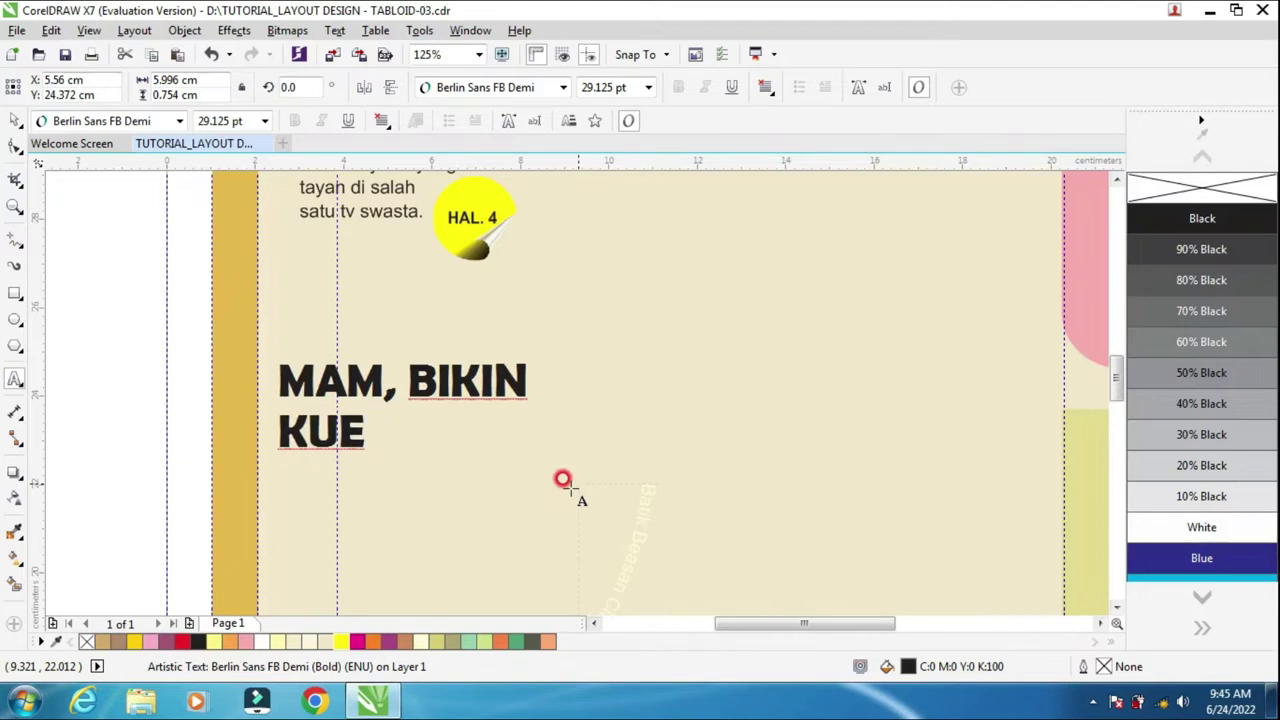
text(KOK )
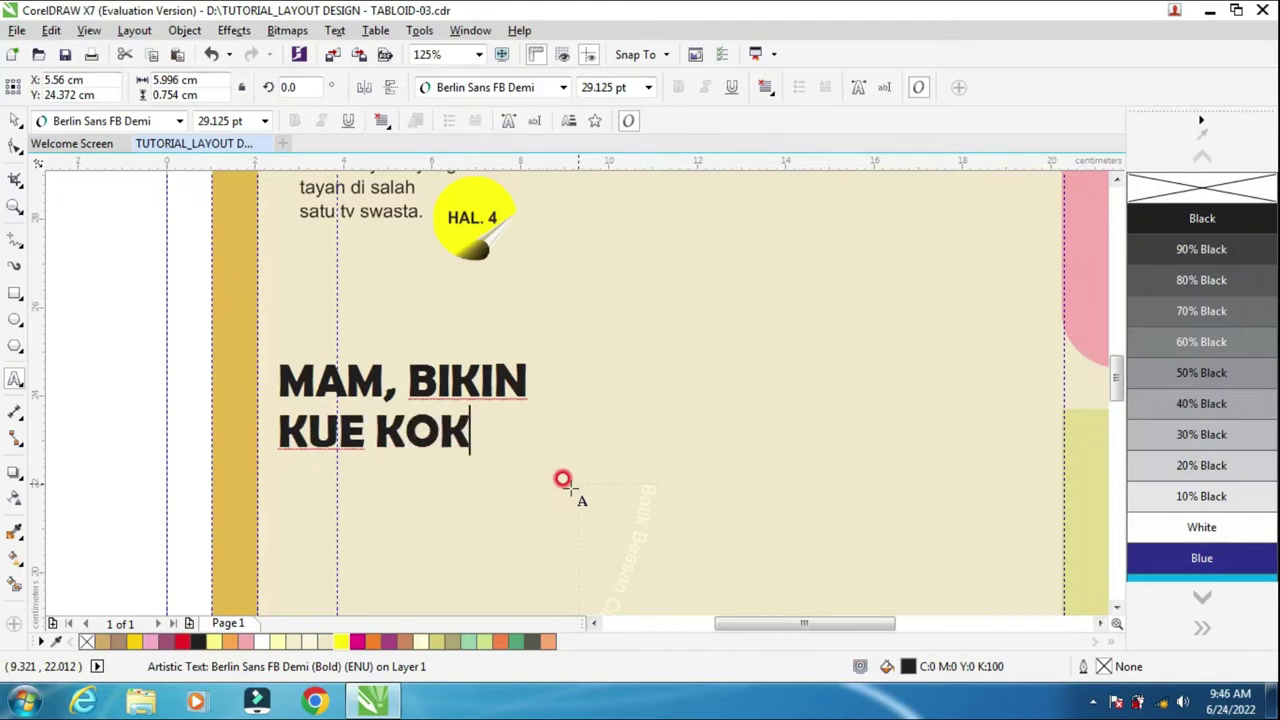
text(ADA )
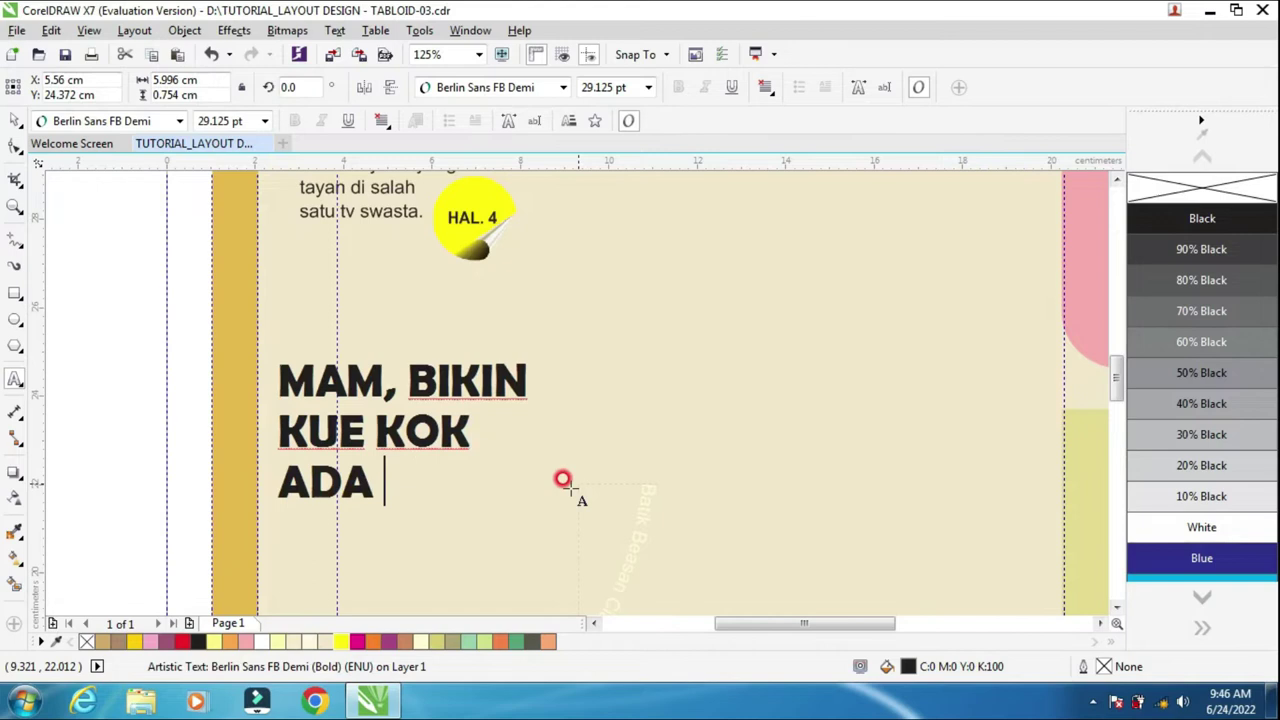
text(LAPIS )
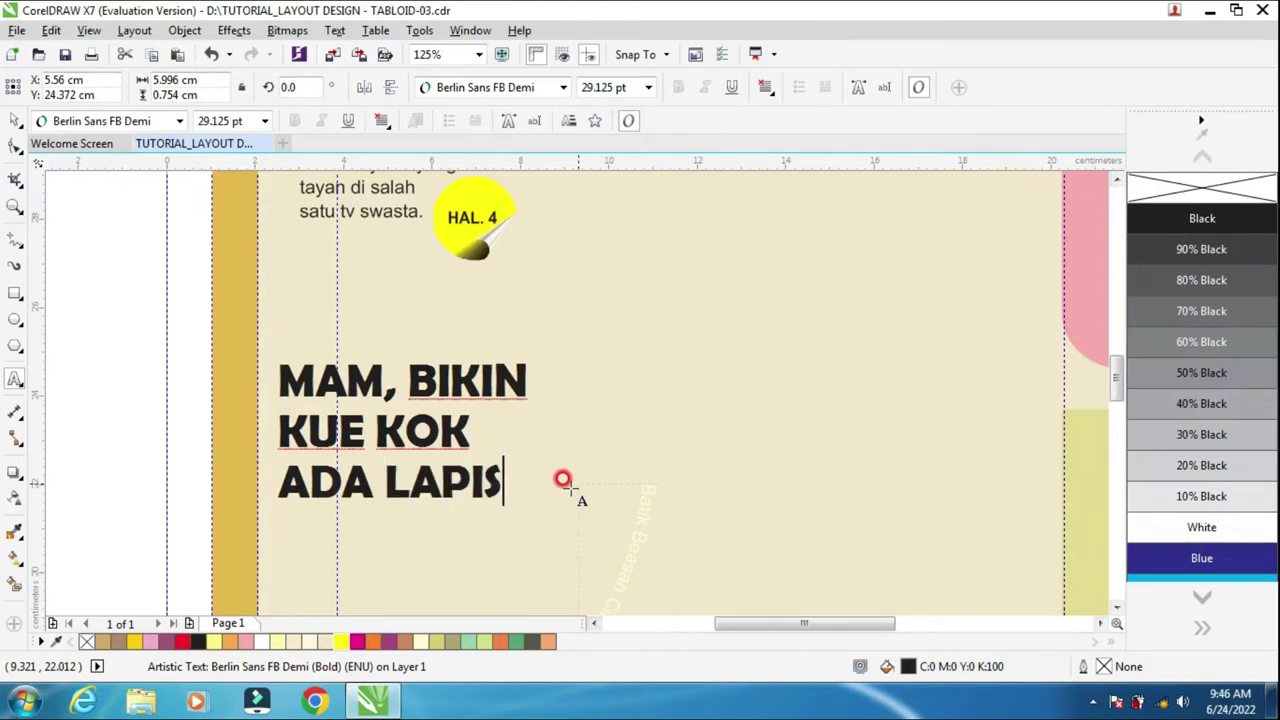
text(LAPIS)
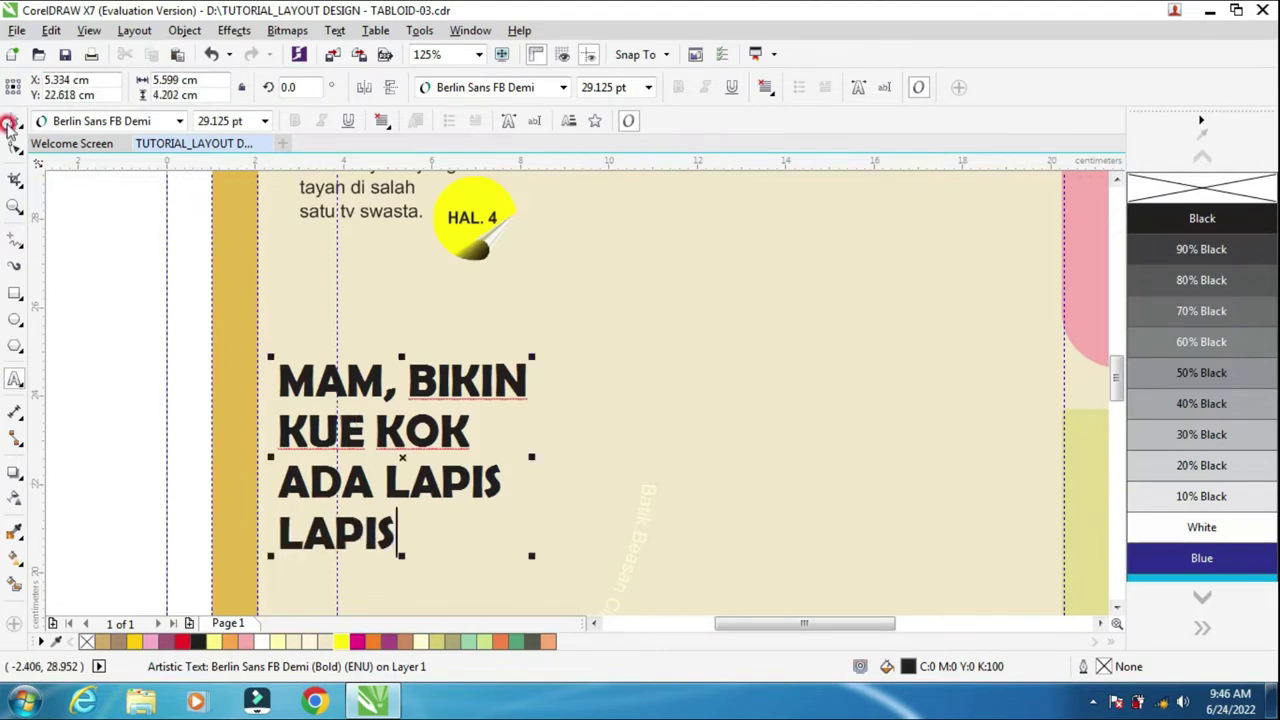
click(15, 120)
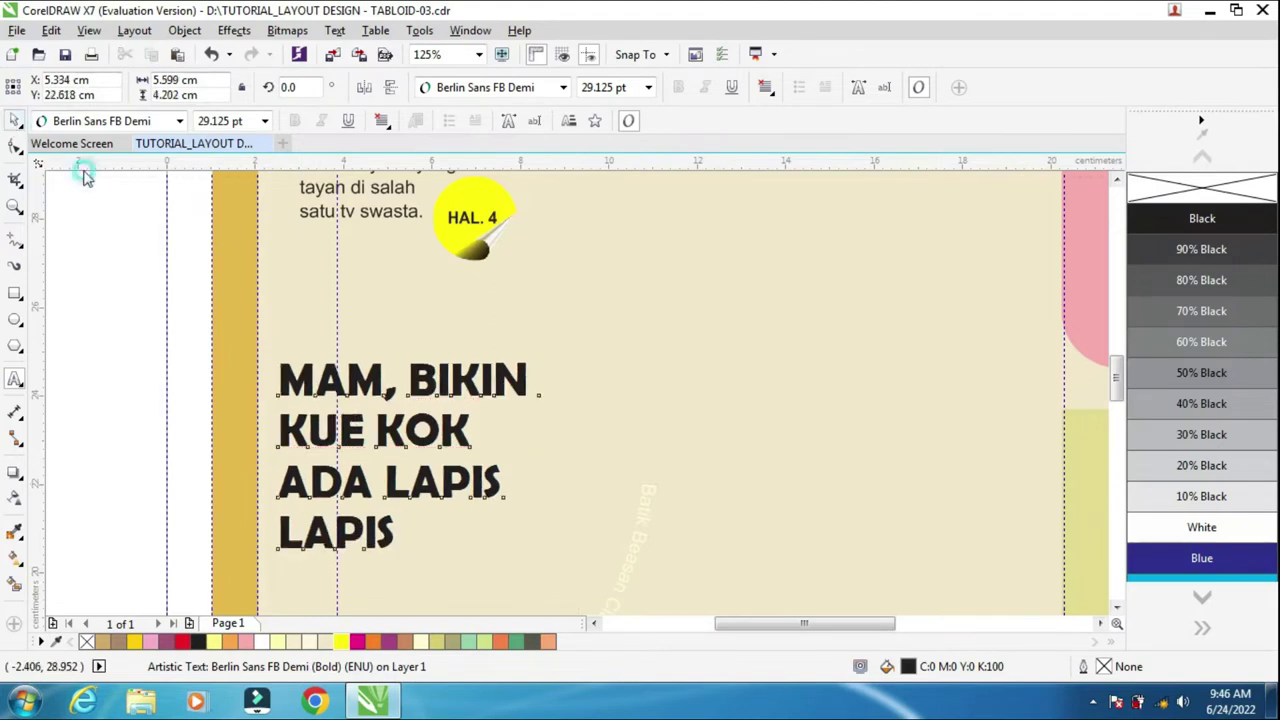
Delete the faint slanted text beside the "MAM, BIKIN KUE" headline
scroll(100, 195, down, 2)
key(F8)
click(366, 334)
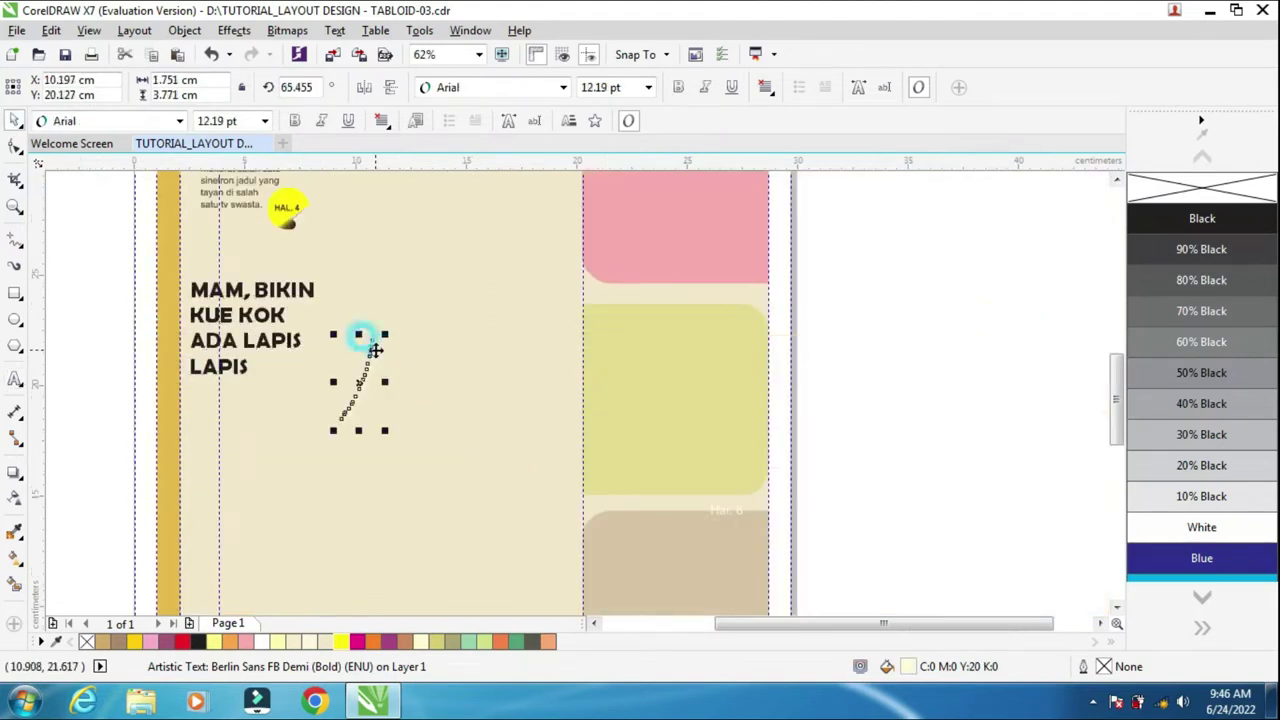
key(Escape)
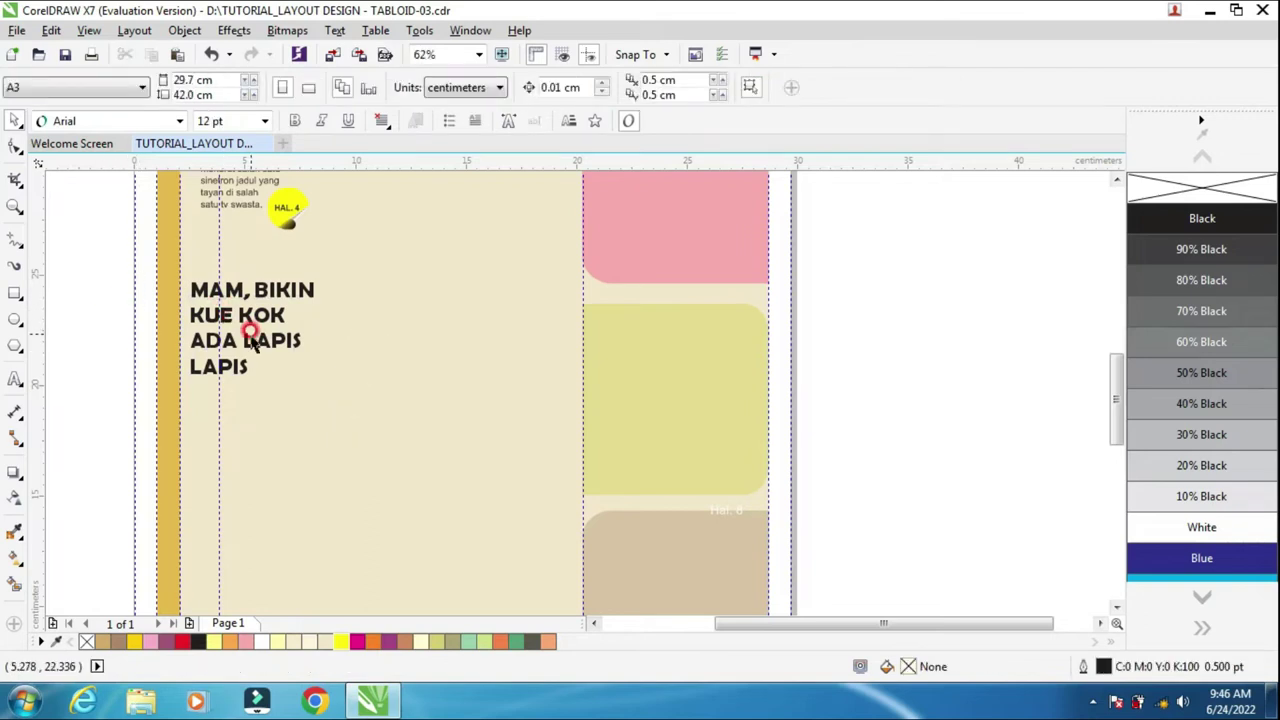
Set the font of the "MAM, BIKIN KUE KOK ADA LAPIS LAPIS" headline to Batang
click(265, 292)
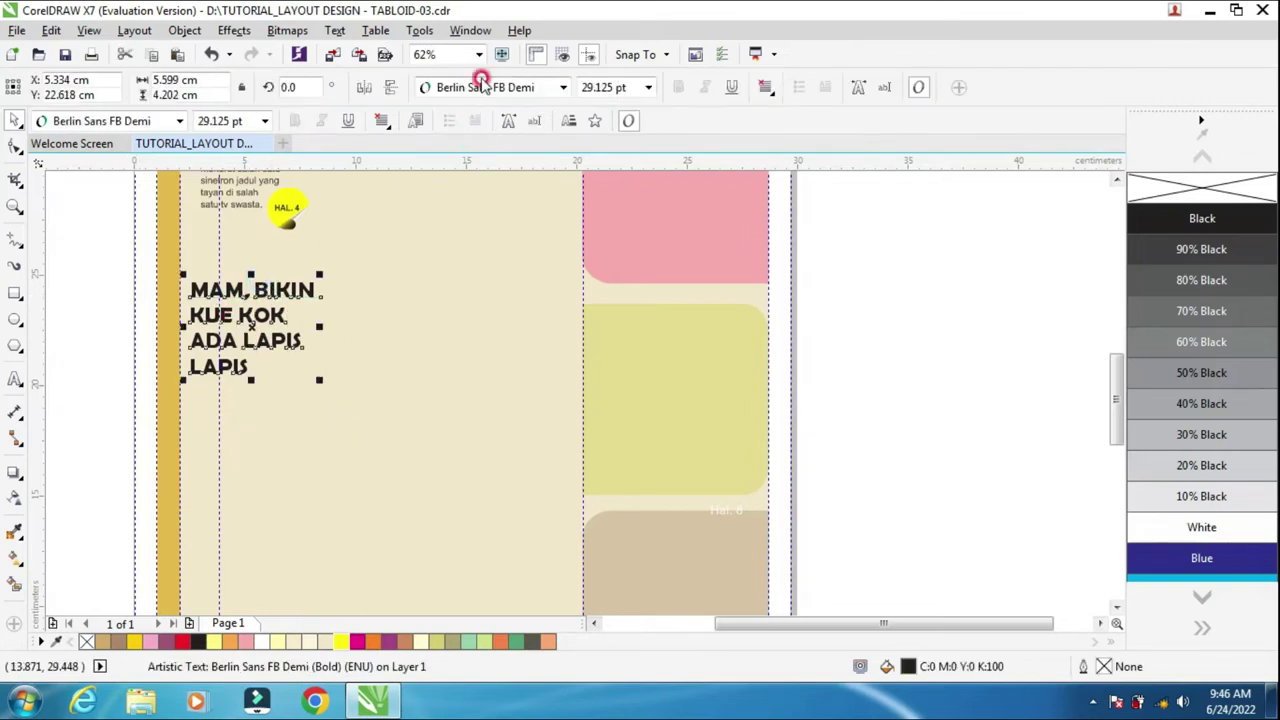
click(483, 88)
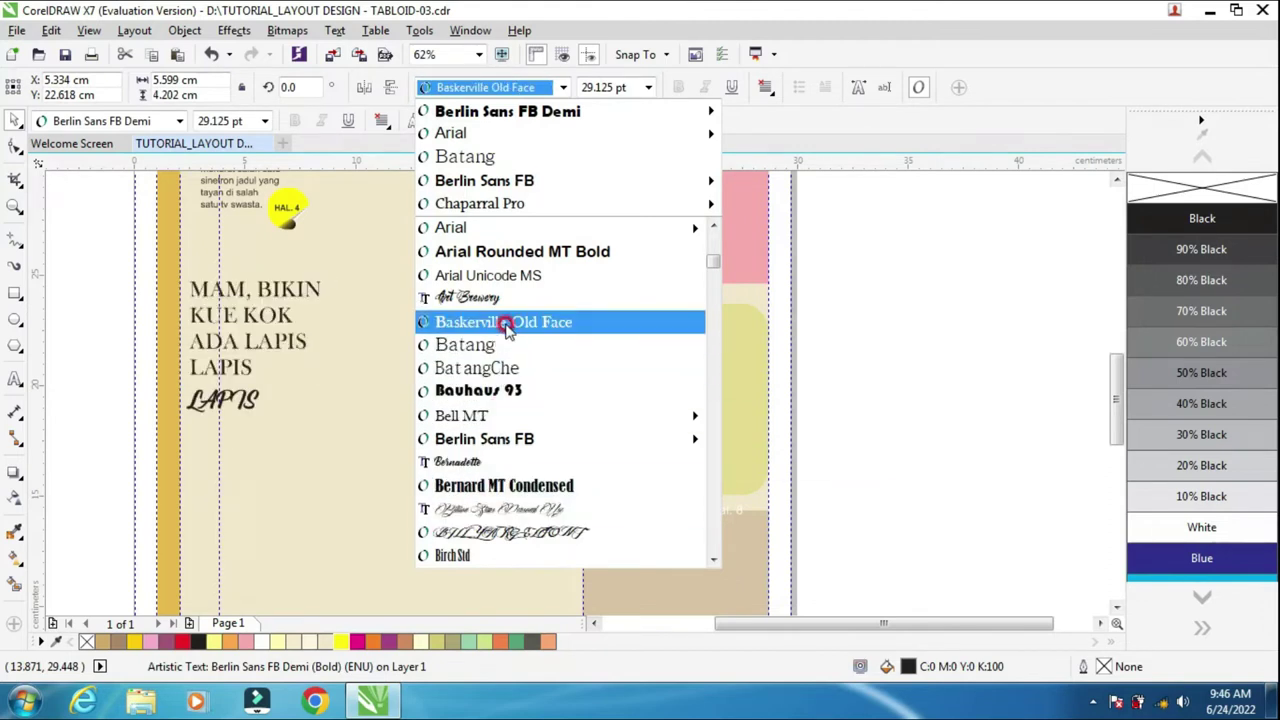
click(452, 352)
scroll(149, 263, up, 2)
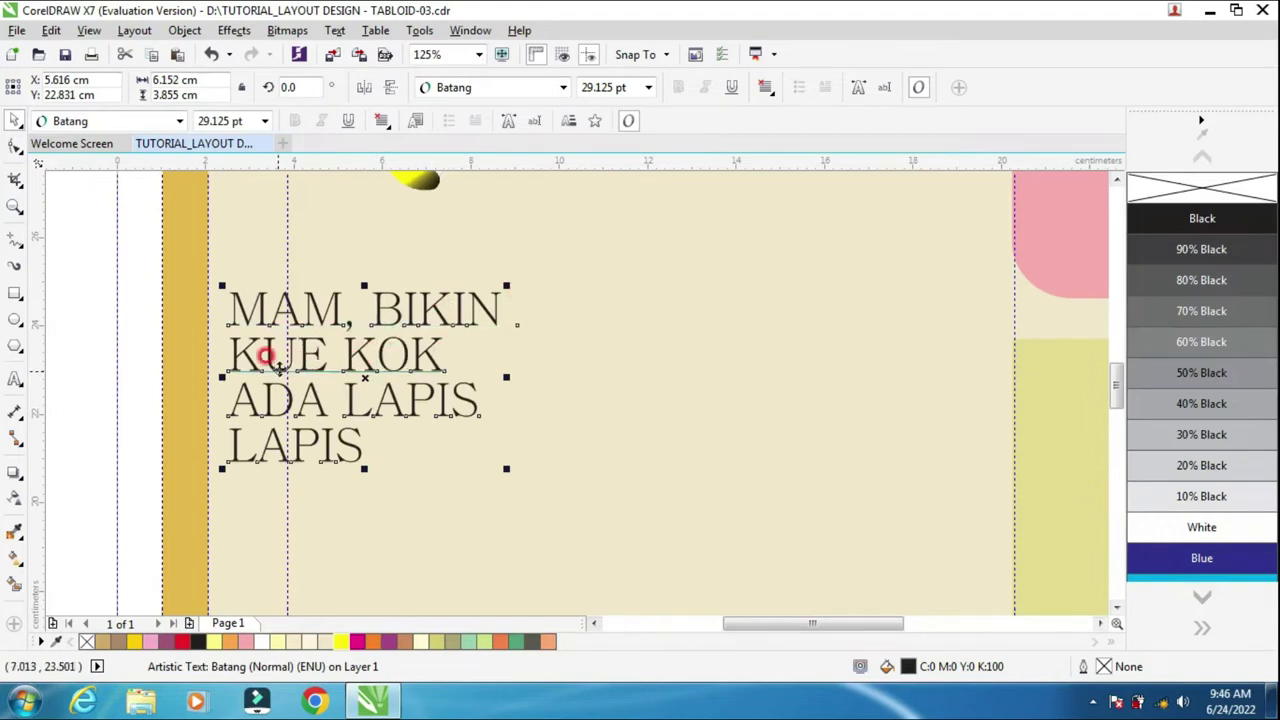
Add a vertical guideline at about 3 cm along the teaser paragraph's left edge and move the "MAM, BIKIN" headline up against it
scroll(268, 357, down, 2)
drag(315, 362, 313, 342)
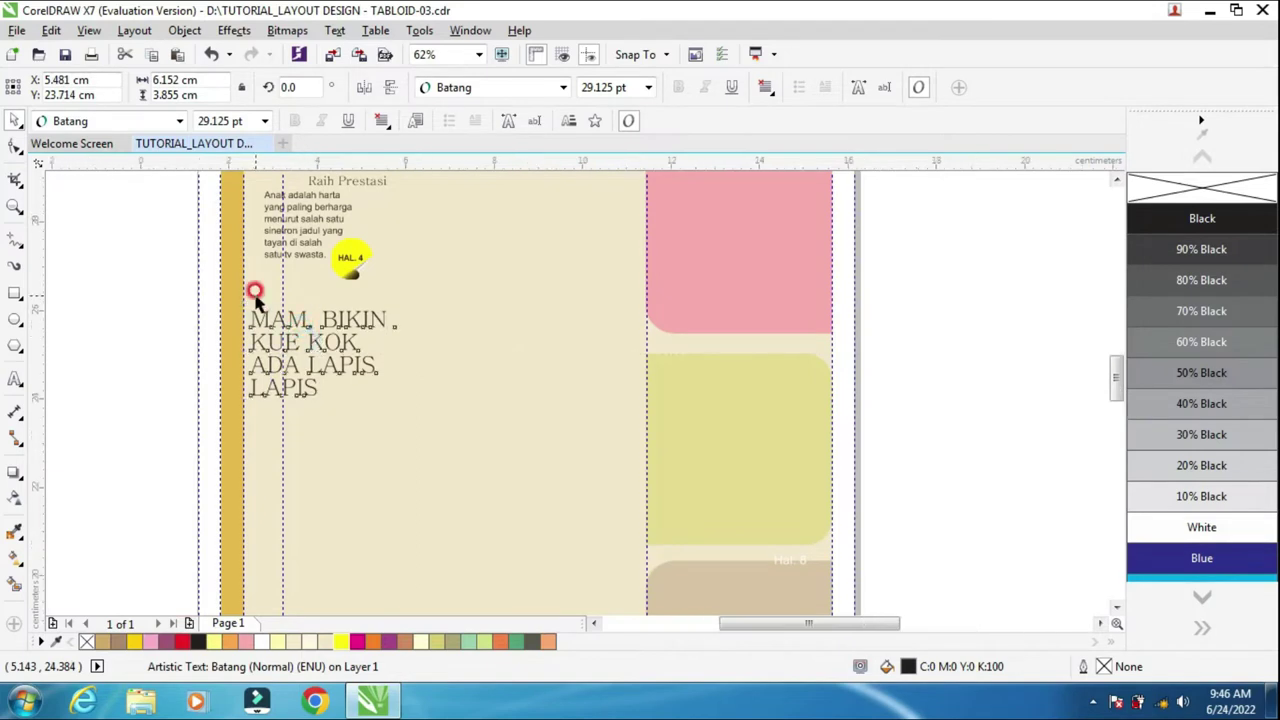
scroll(251, 291, up, 2)
drag(38, 268, 274, 298)
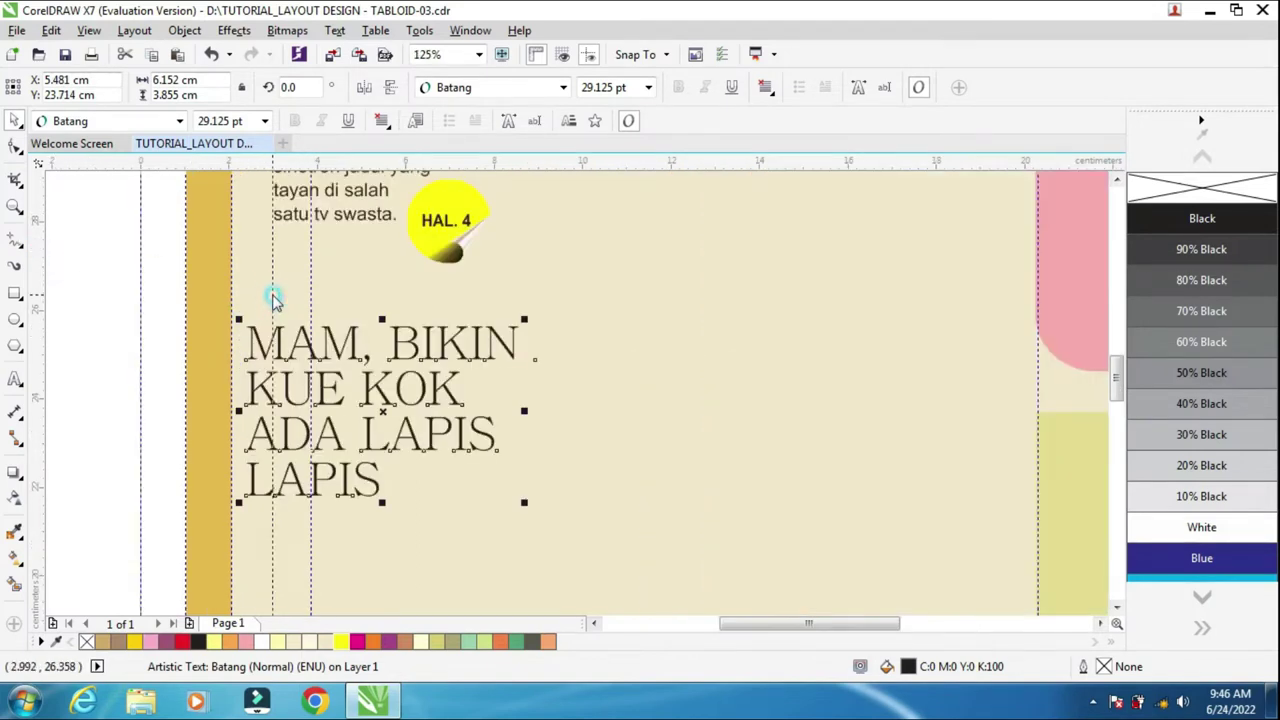
click(286, 346)
drag(297, 340, 328, 338)
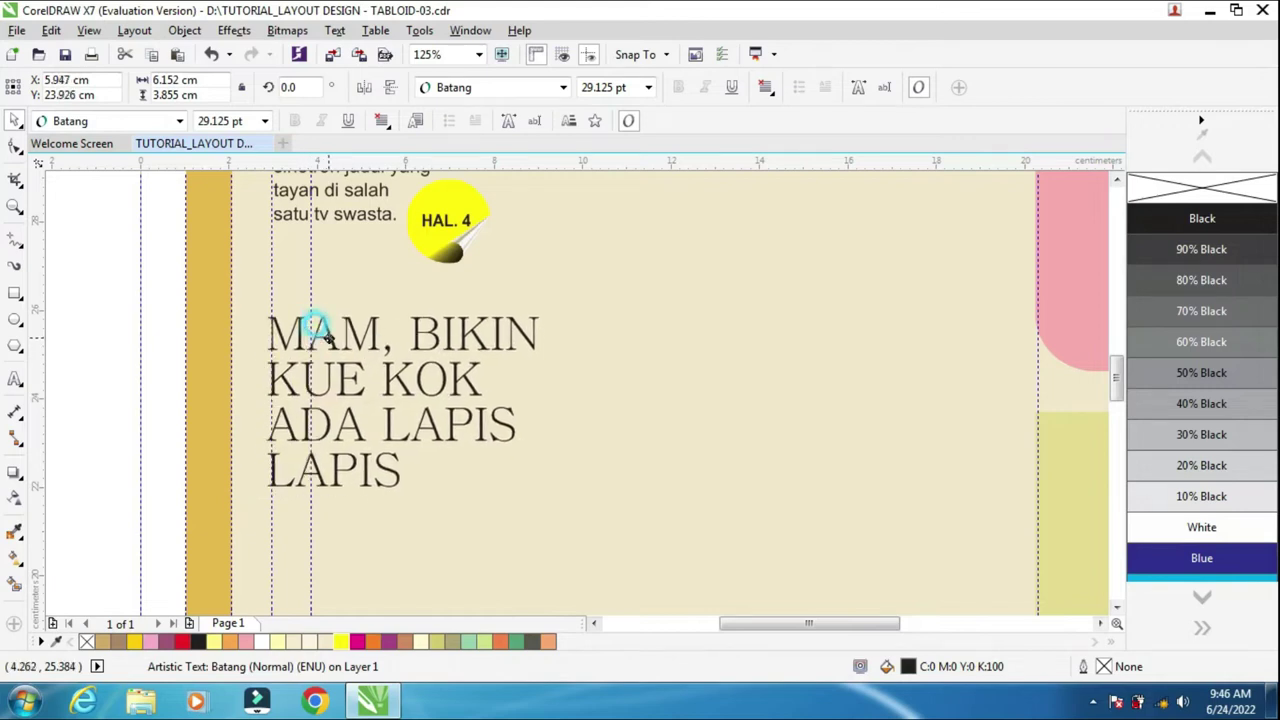
click(103, 251)
Copy the "HAL. 4" sticker to the blank area left of the page
scroll(340, 292, down, 2)
click(406, 261)
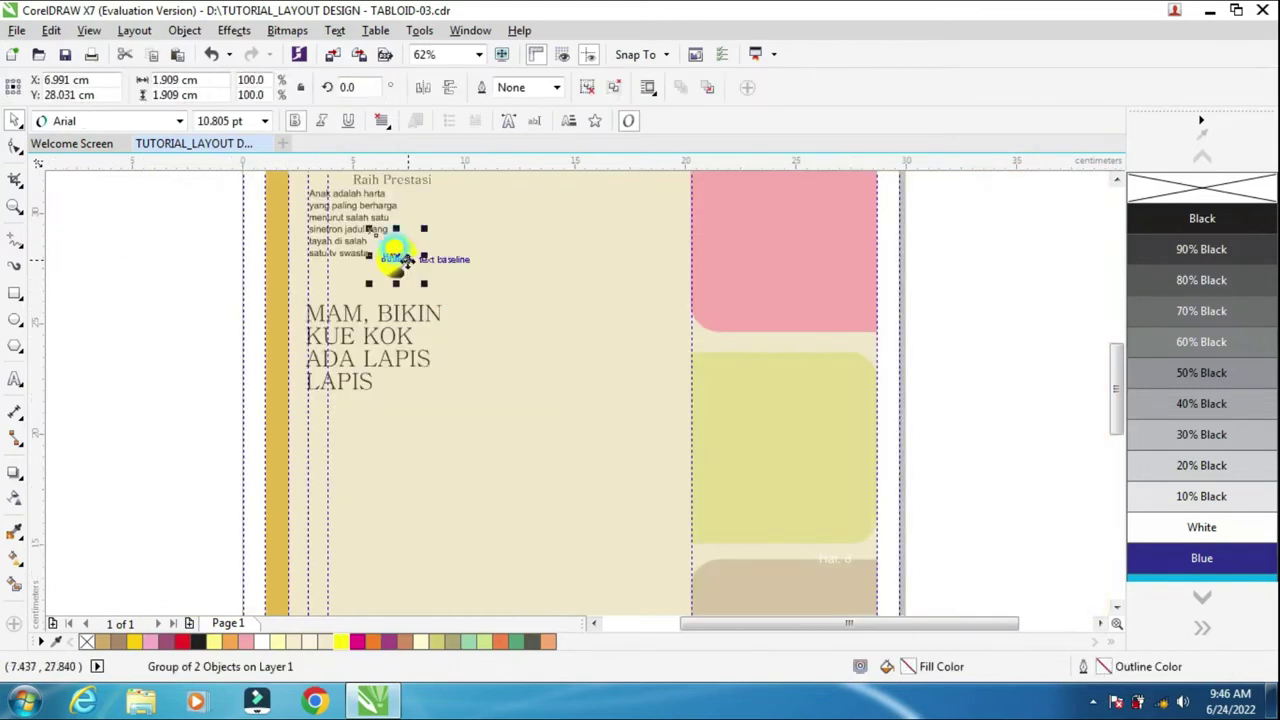
drag(406, 261, 156, 405)
scroll(156, 405, up, 2)
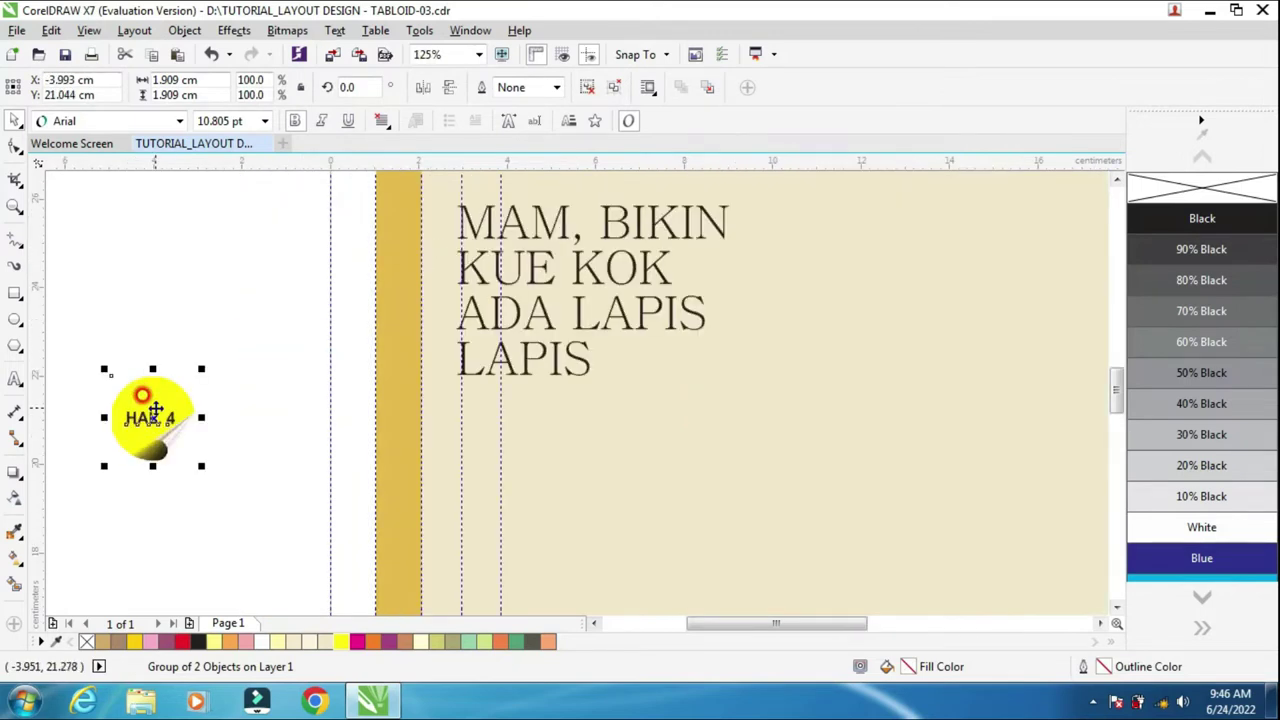
Change the copied sticker's text to "HAL. 11"
click(12, 381)
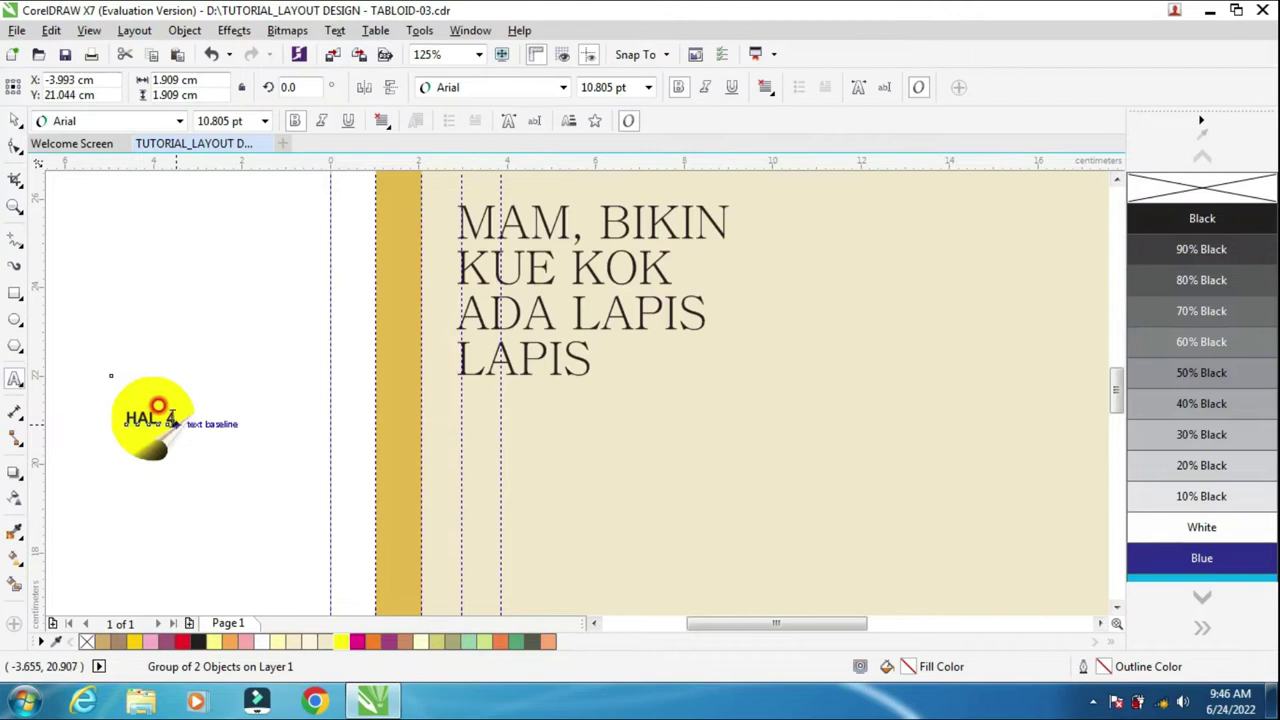
scroll(152, 410, up, 2)
click(157, 400)
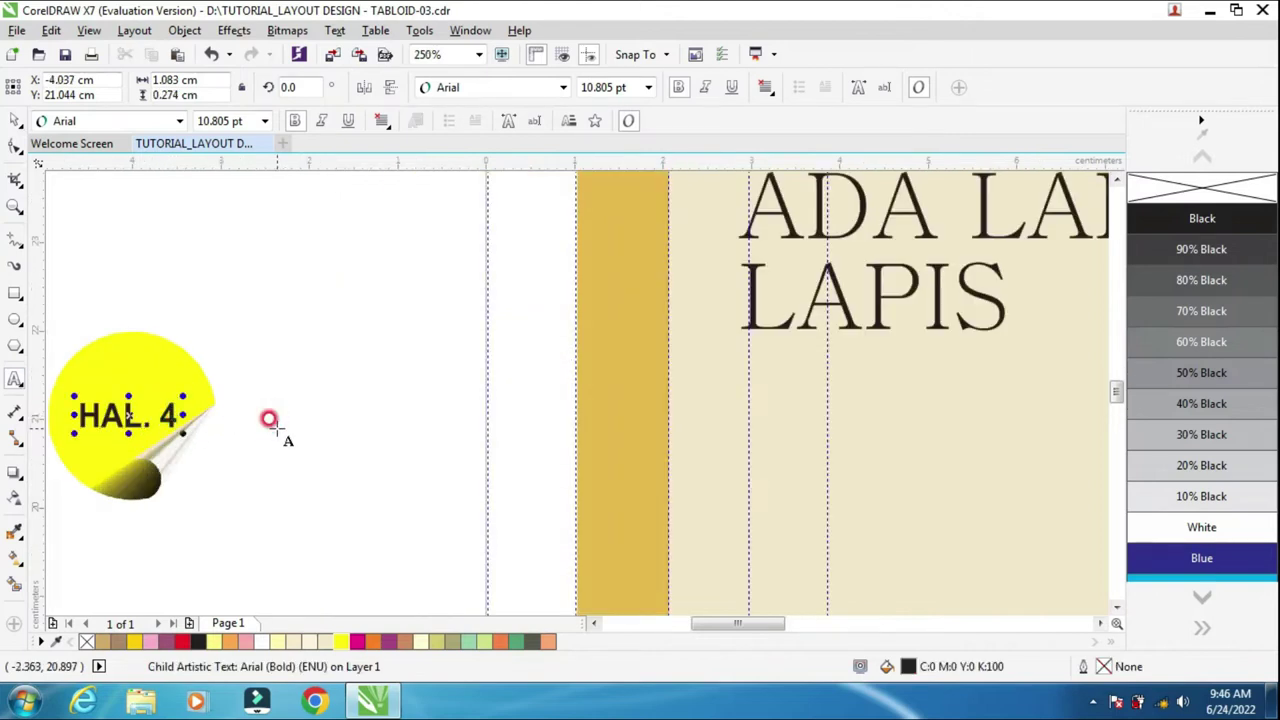
click(14, 121)
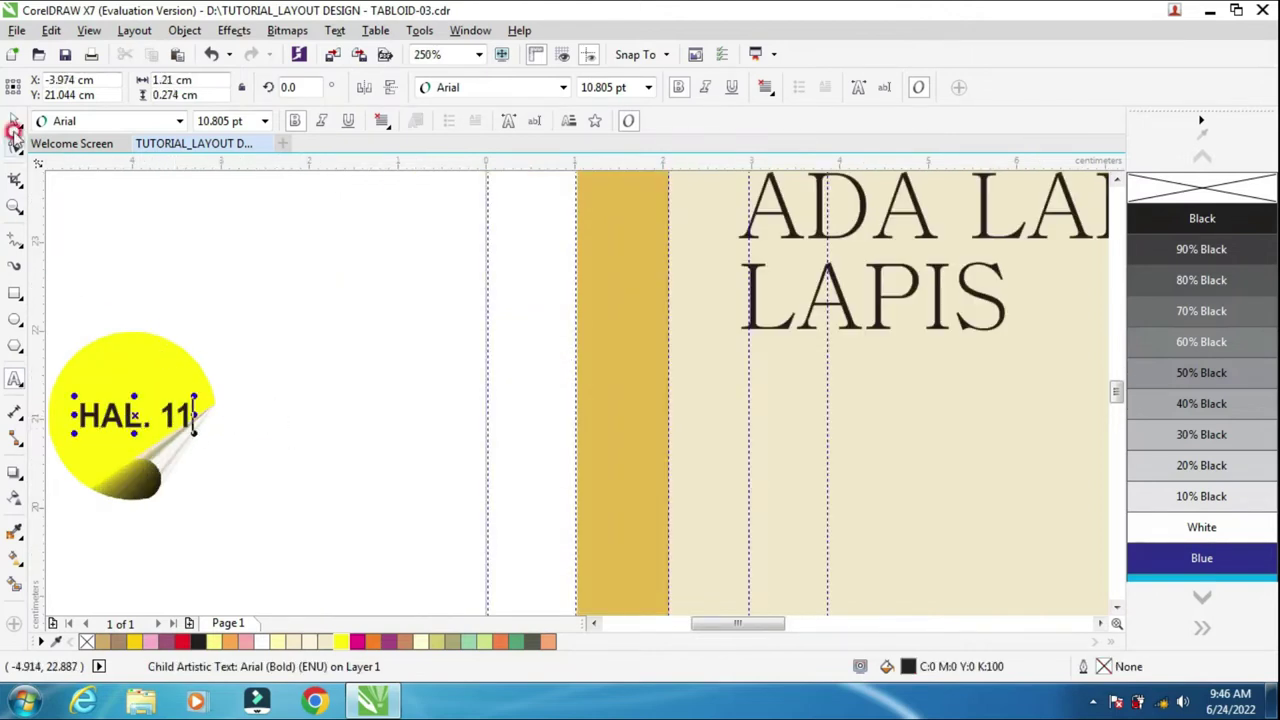
Nudge the "HAL. 11" text left so it sits centred on the yellow circle
key(Left)
key(Left)
key(Left)
key(Left)
key(Left)
key(Left)
key(Left)
key(Left)
key(Left)
key(Left)
key(Left)
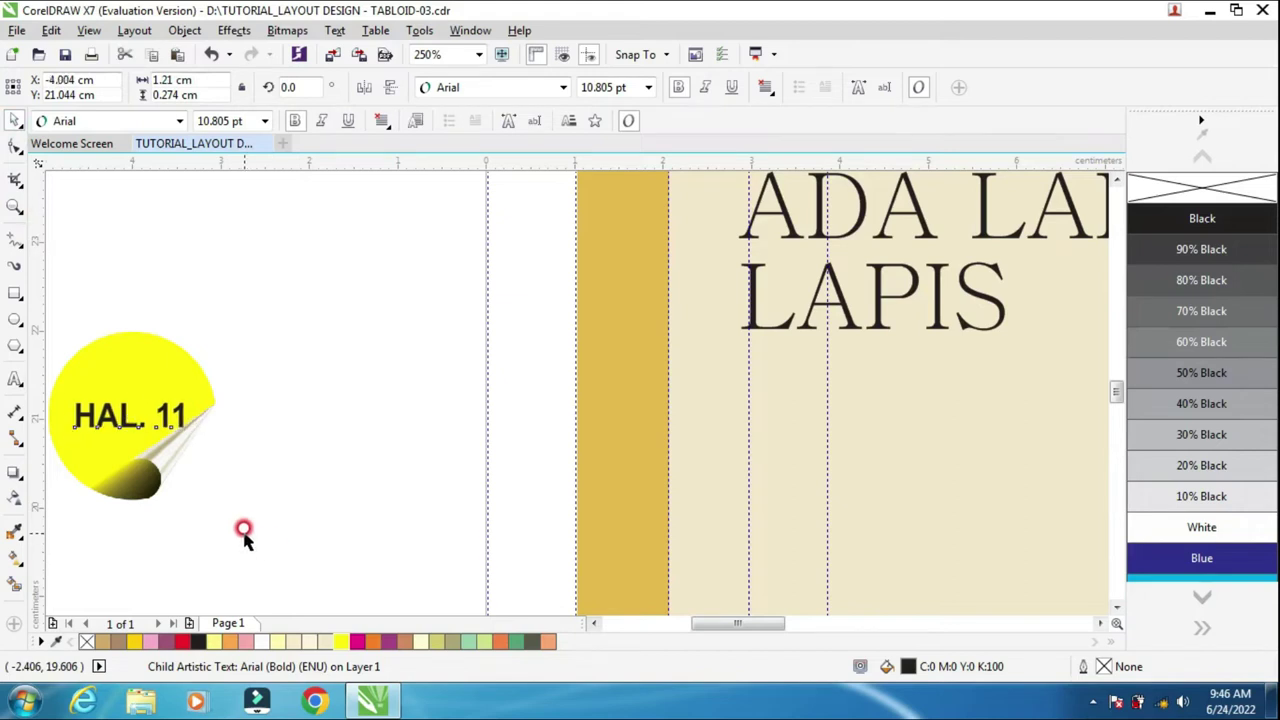
click(258, 506)
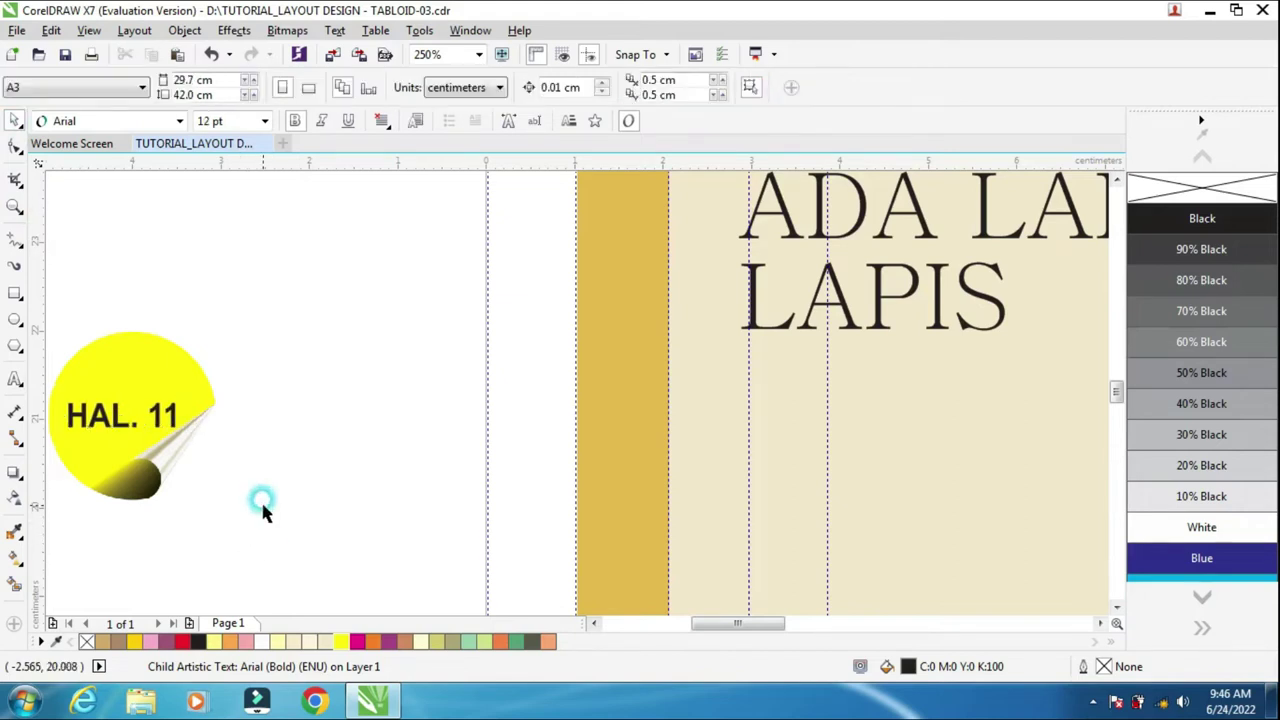
Move the "HAL. 11" sticker to the end of the last "LAPIS" line of the headline
scroll(262, 503, down, 2)
click(198, 458)
drag(199, 458, 699, 414)
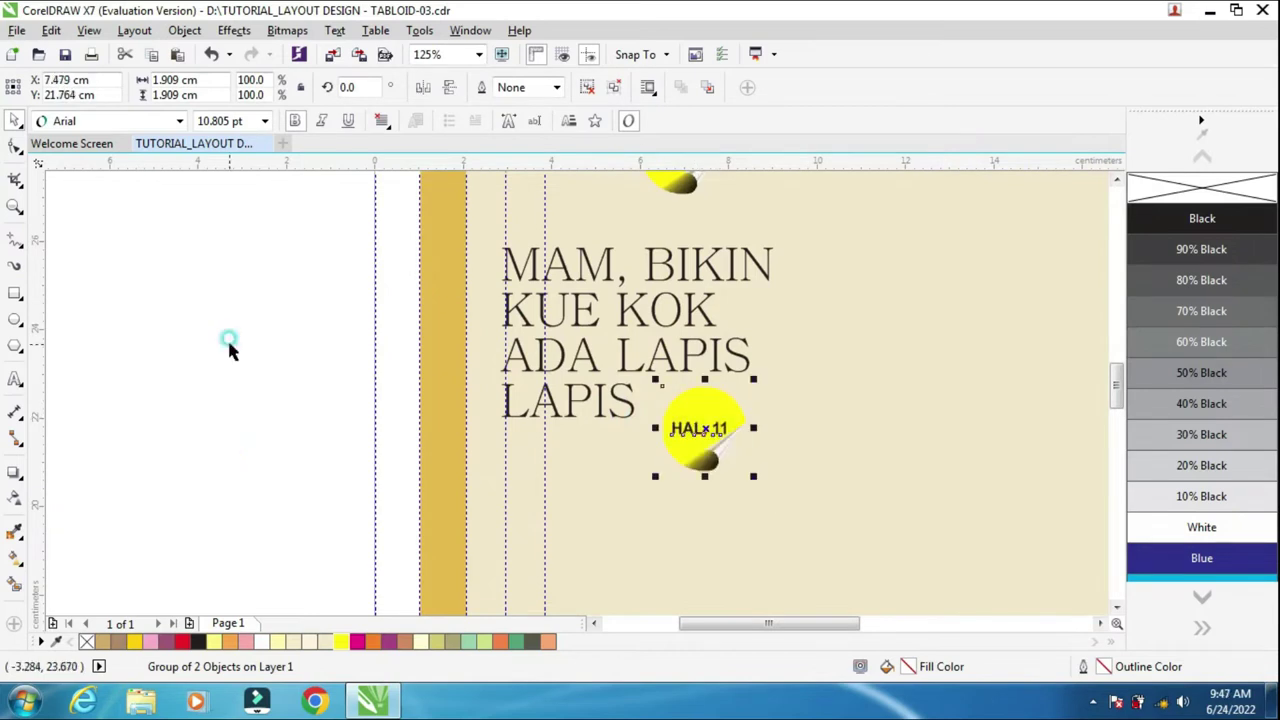
click(423, 380)
Copy the "KARAKTER" headline to the blank area left of the page
scroll(744, 470, down, 2)
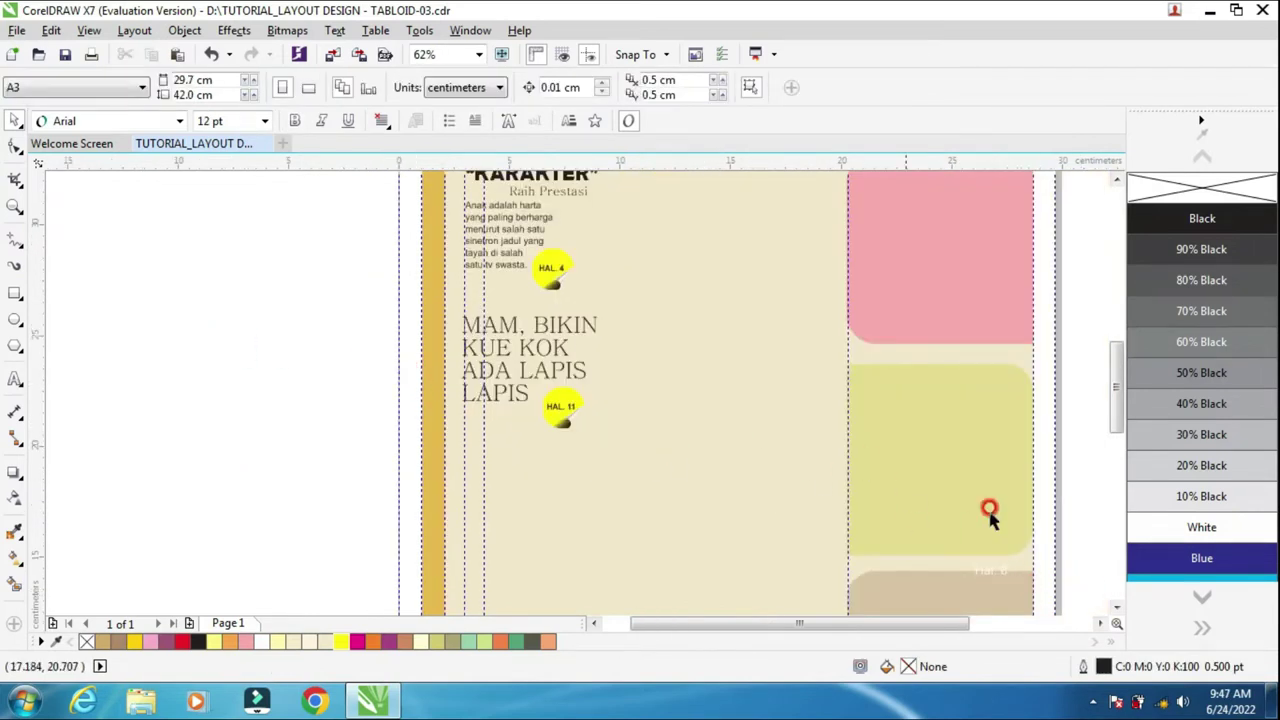
scroll(749, 451, down, 1)
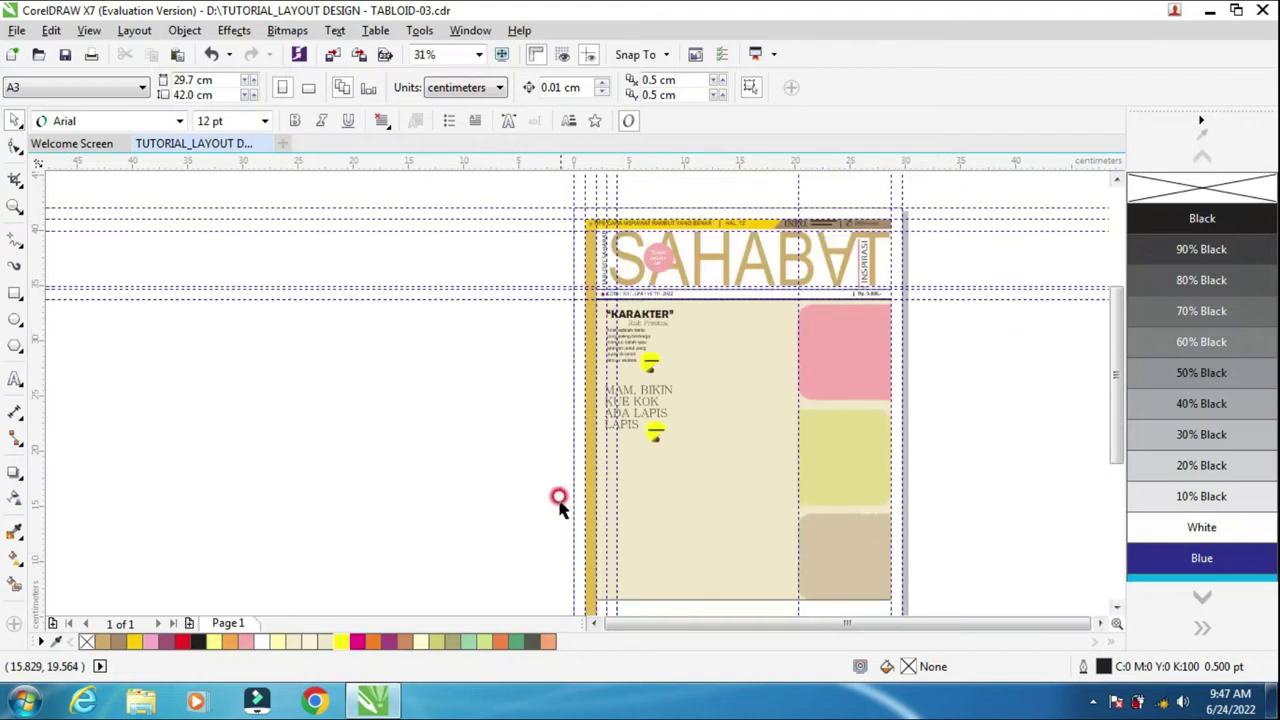
click(1117, 607)
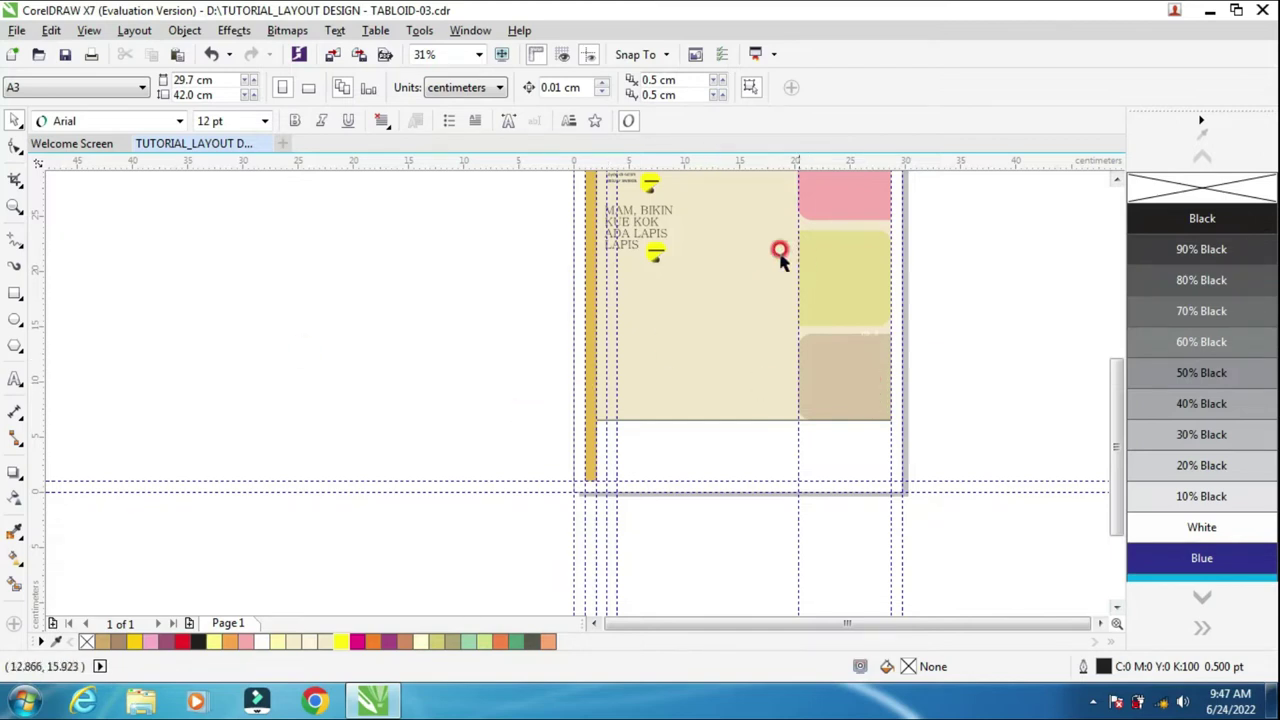
scroll(652, 250, up, 1)
click(1116, 178)
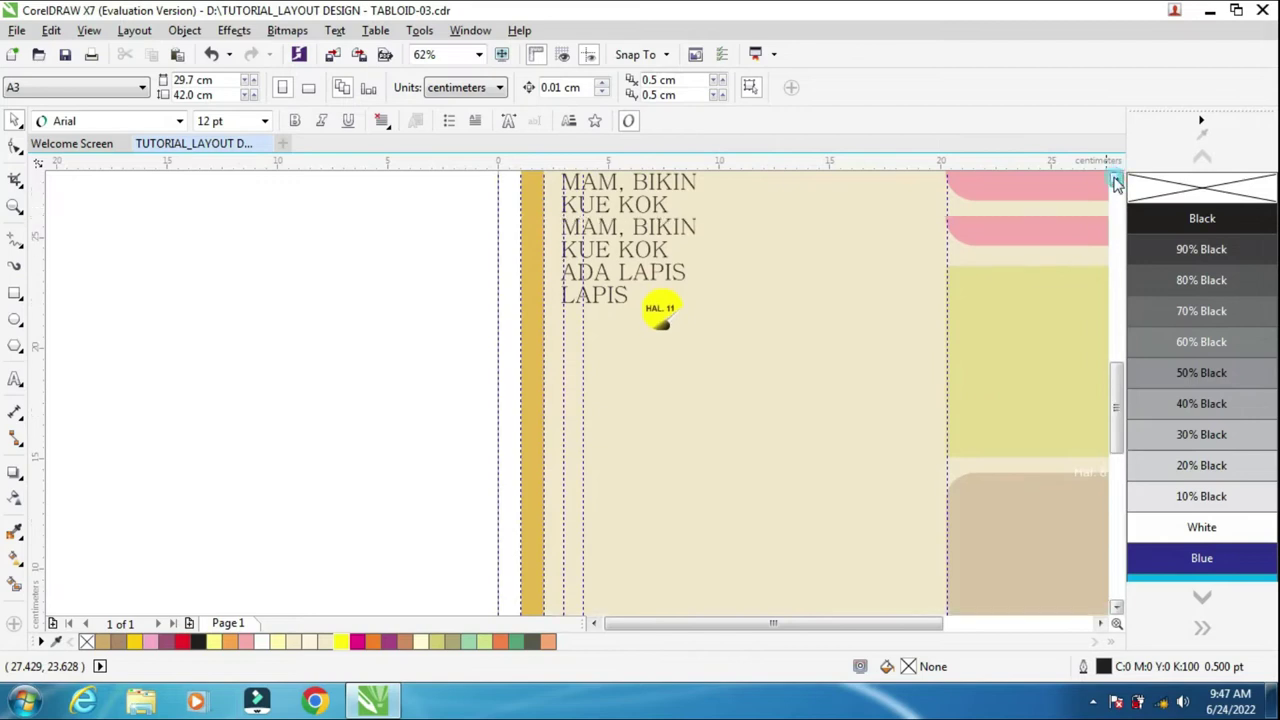
click(645, 255)
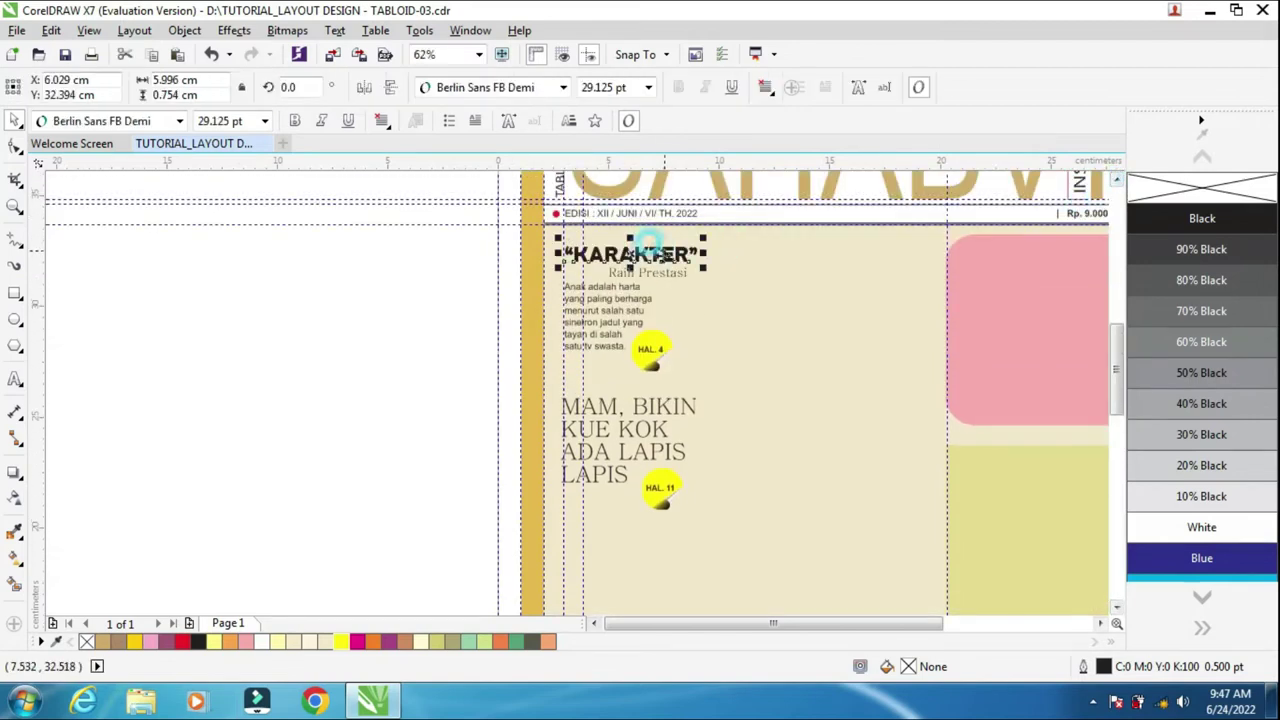
drag(648, 268, 350, 430)
Replace the text of the copied headline with "Cerpen"
scroll(330, 425, up, 1)
click(15, 379)
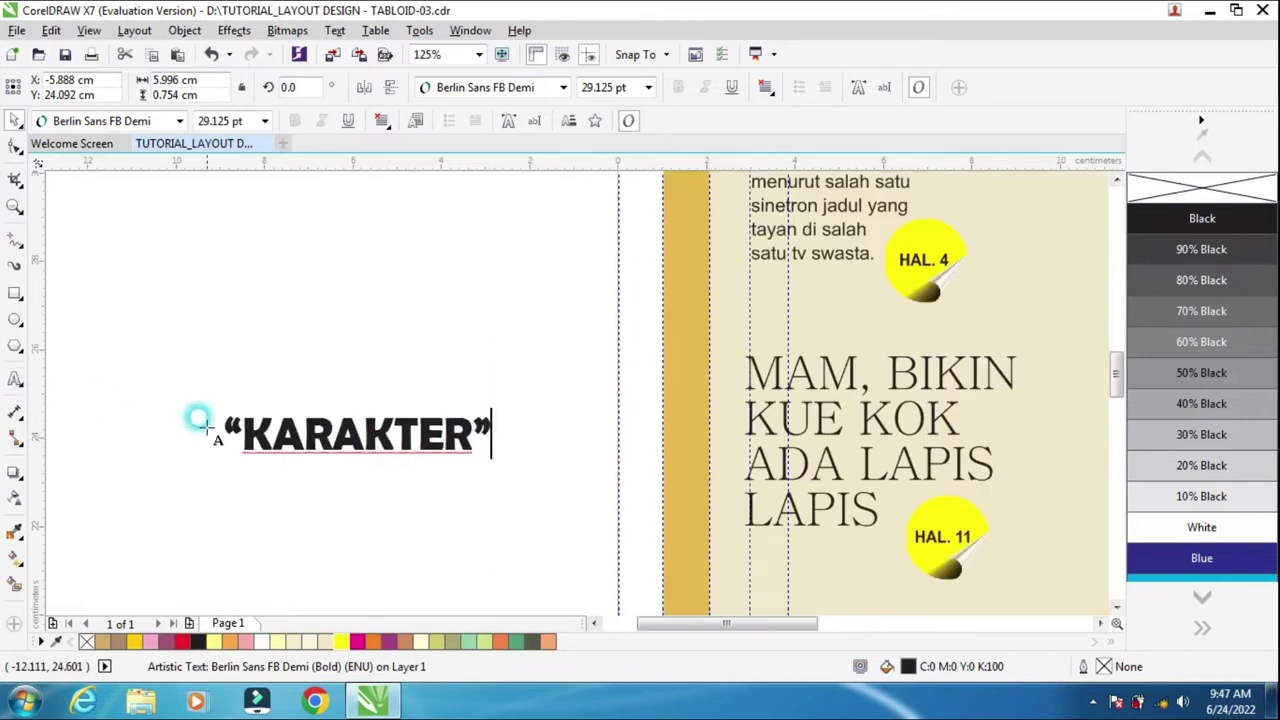
click(209, 410)
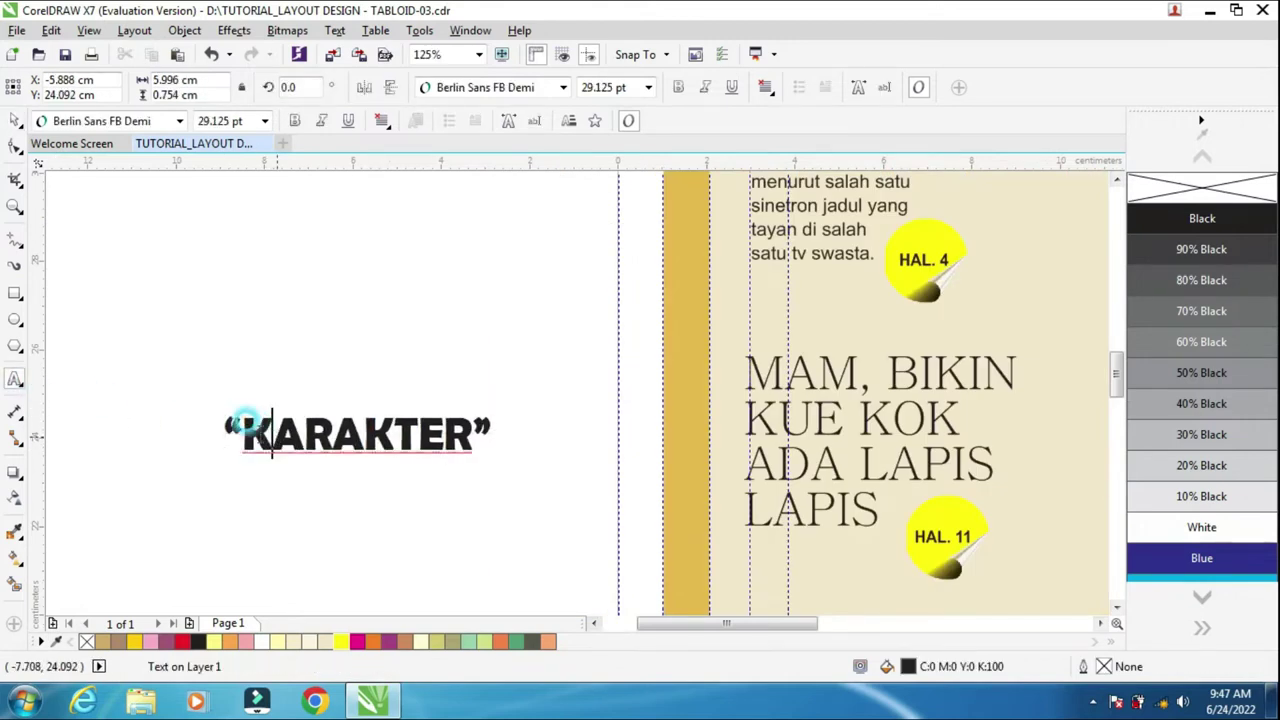
drag(214, 422, 498, 462)
right_click(562, 471)
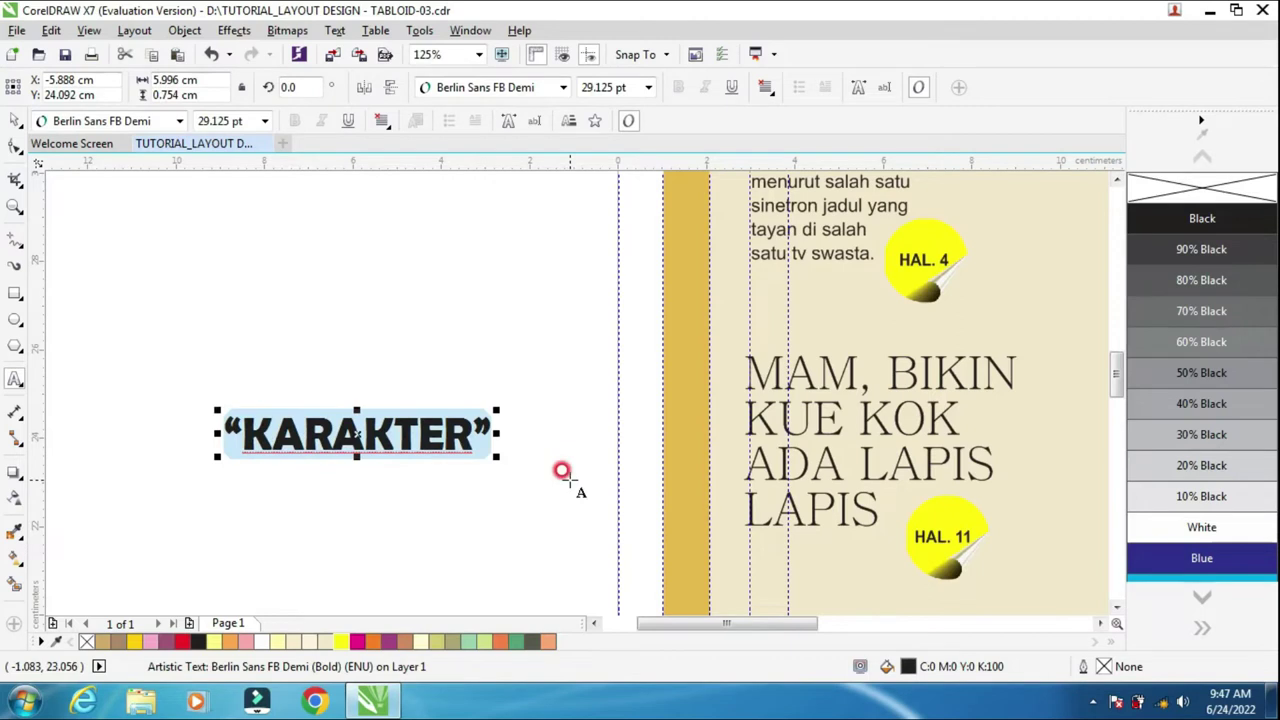
key(Delete)
text(C)
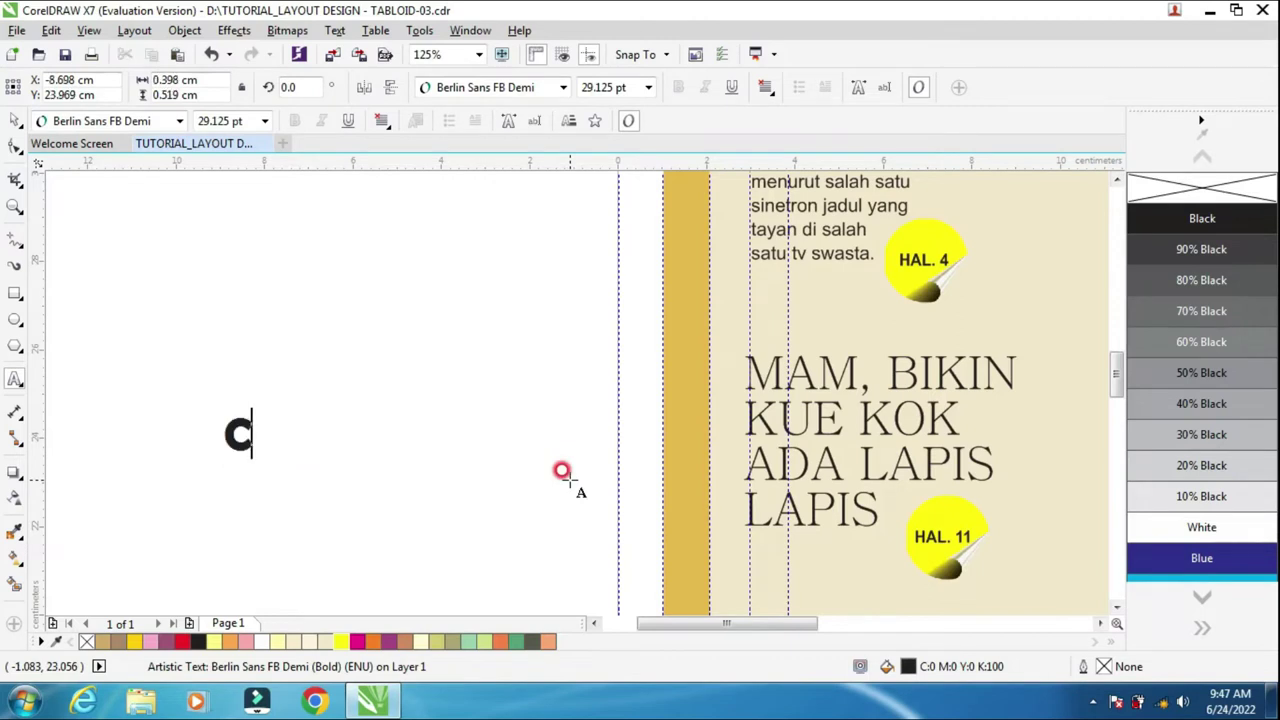
text(er)
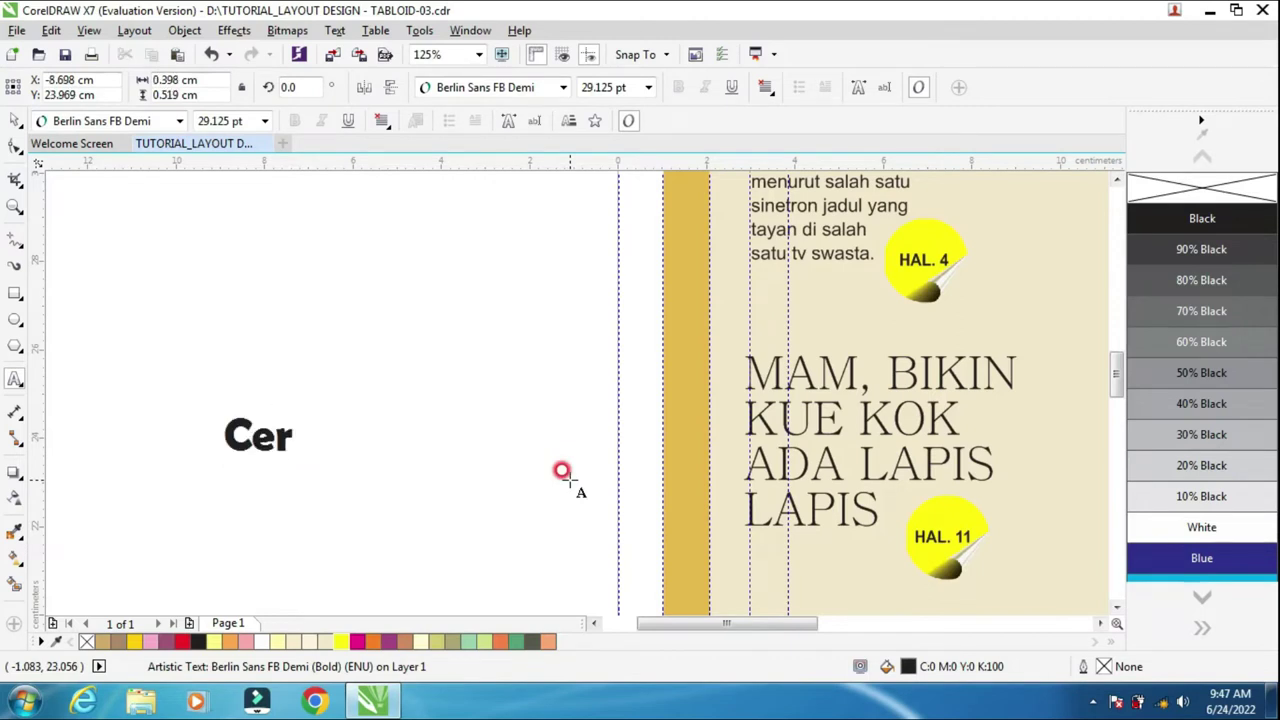
text(pen)
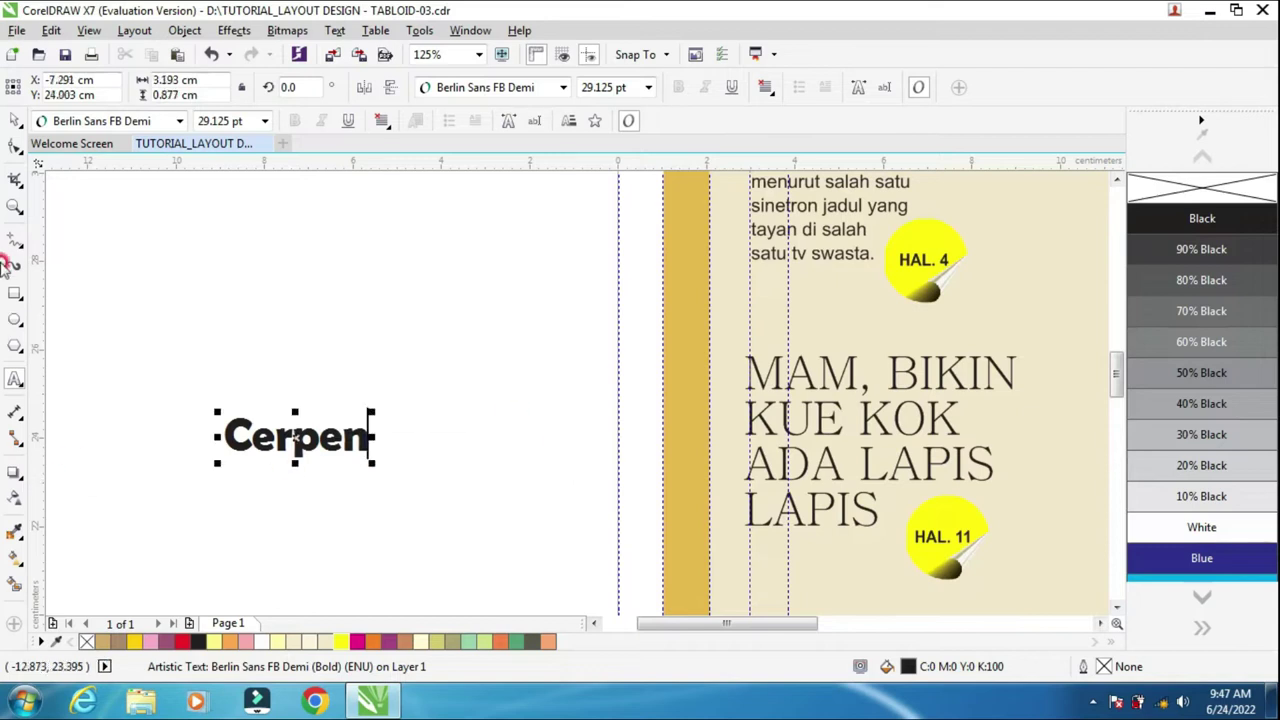
click(105, 280)
Draw a rectangle about 3.62 × 0.66 cm above "Cerpen" and round its corners fully to a 0.33 cm radius
click(14, 293)
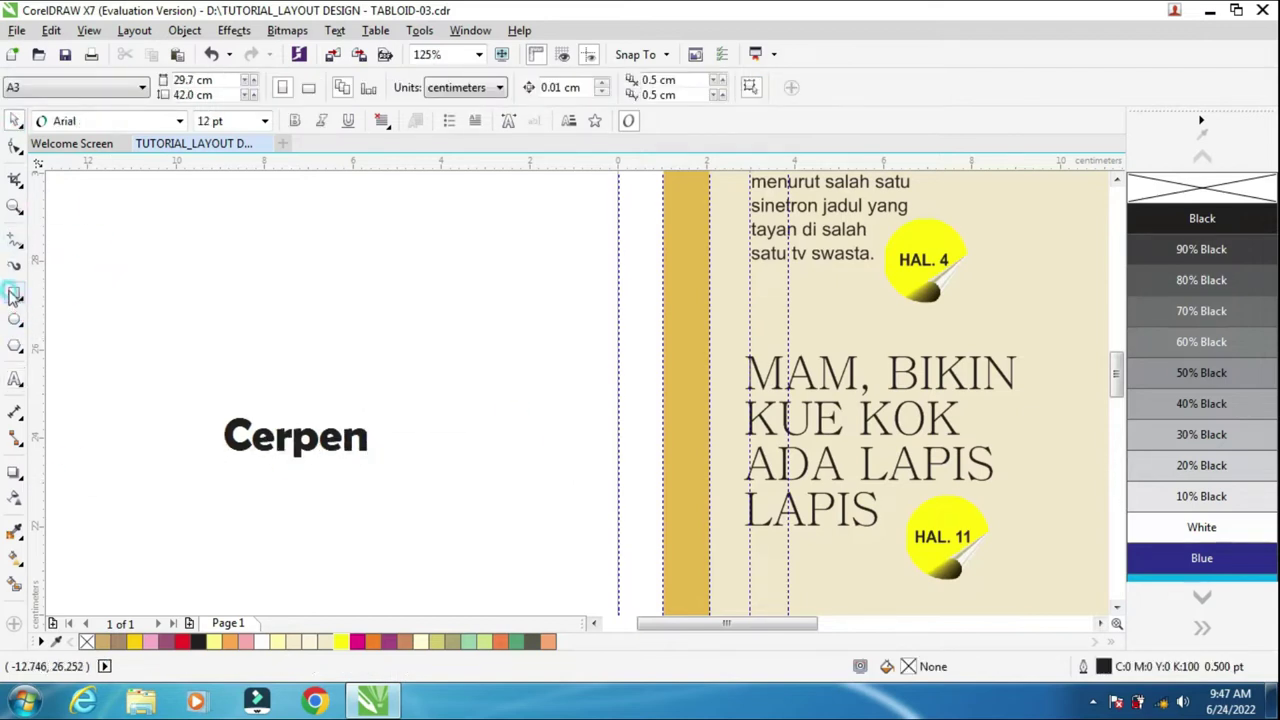
drag(243, 357, 404, 384)
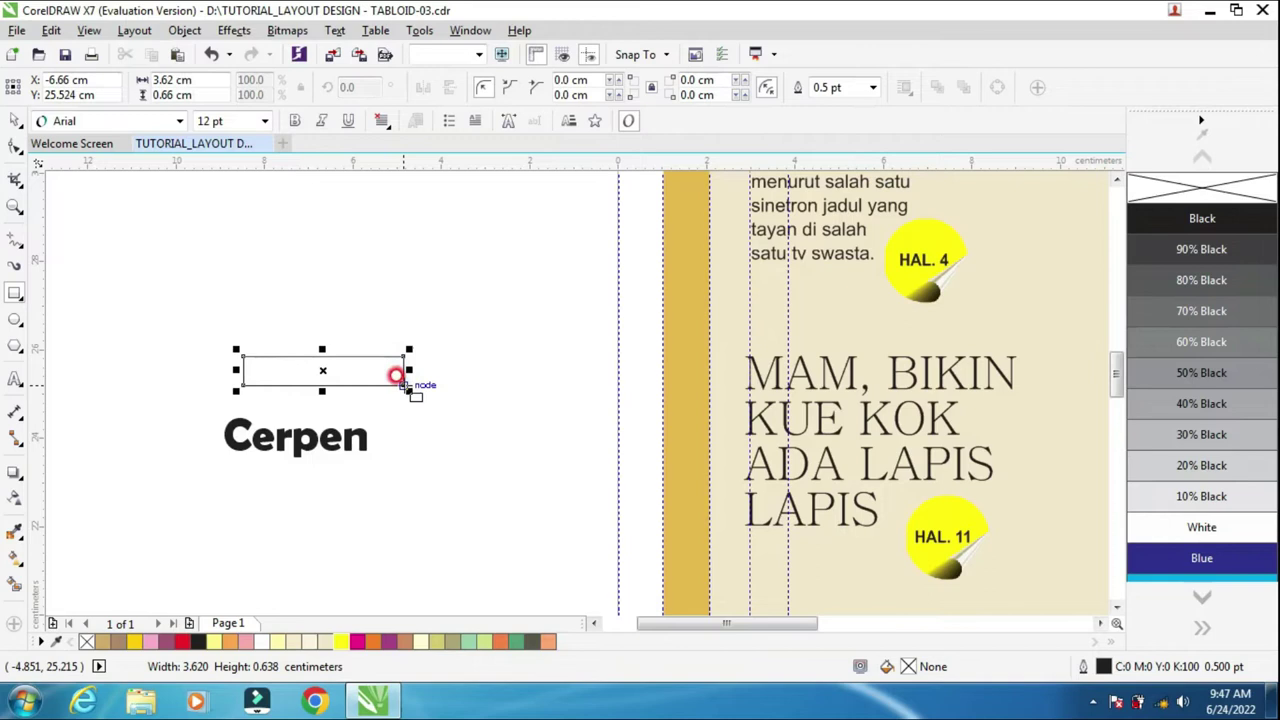
click(14, 180)
click(69, 237)
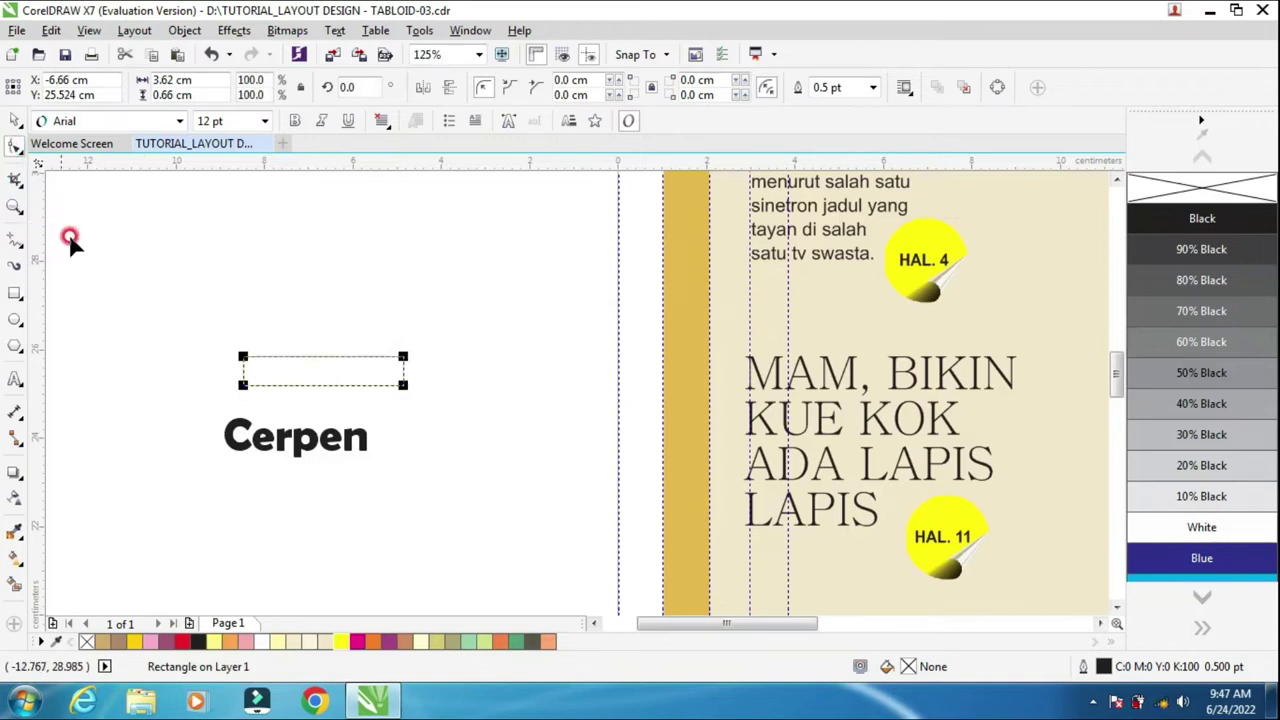
drag(241, 363, 217, 374)
click(31, 183)
Give the rounded rectangle a 2.0 pt outline in Red Brown
scroll(300, 366, up, 2)
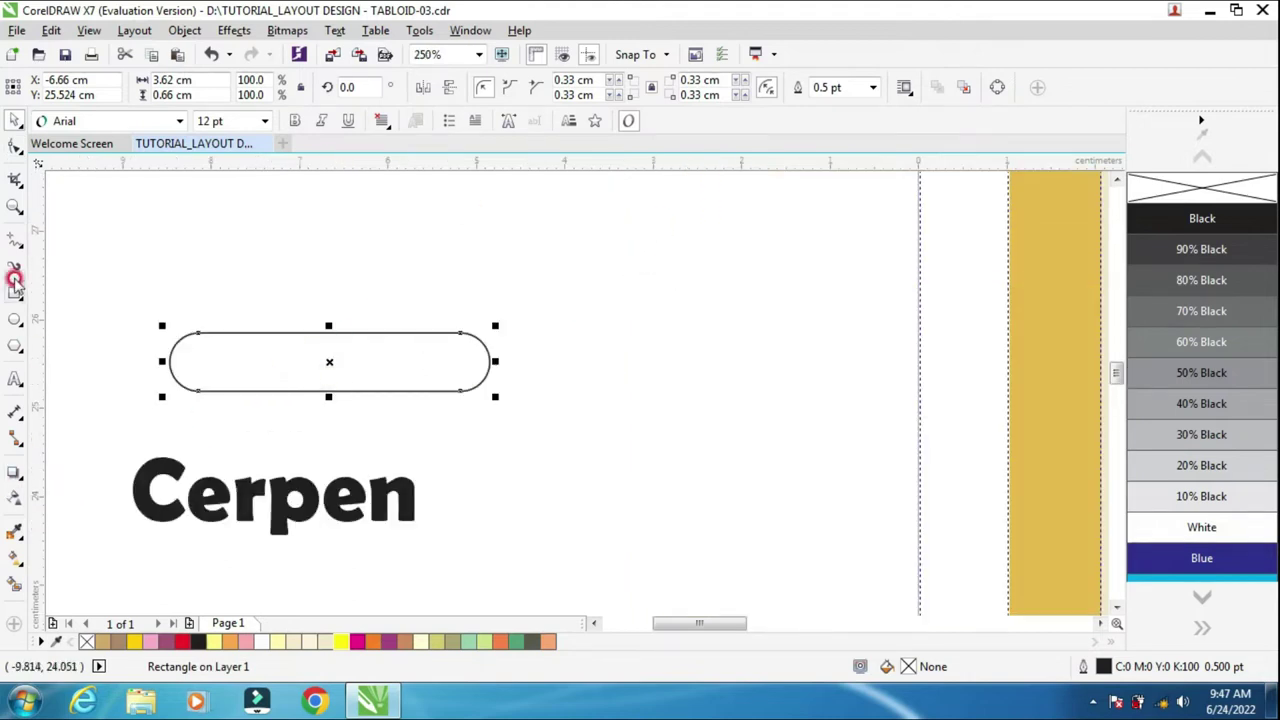
click(22, 246)
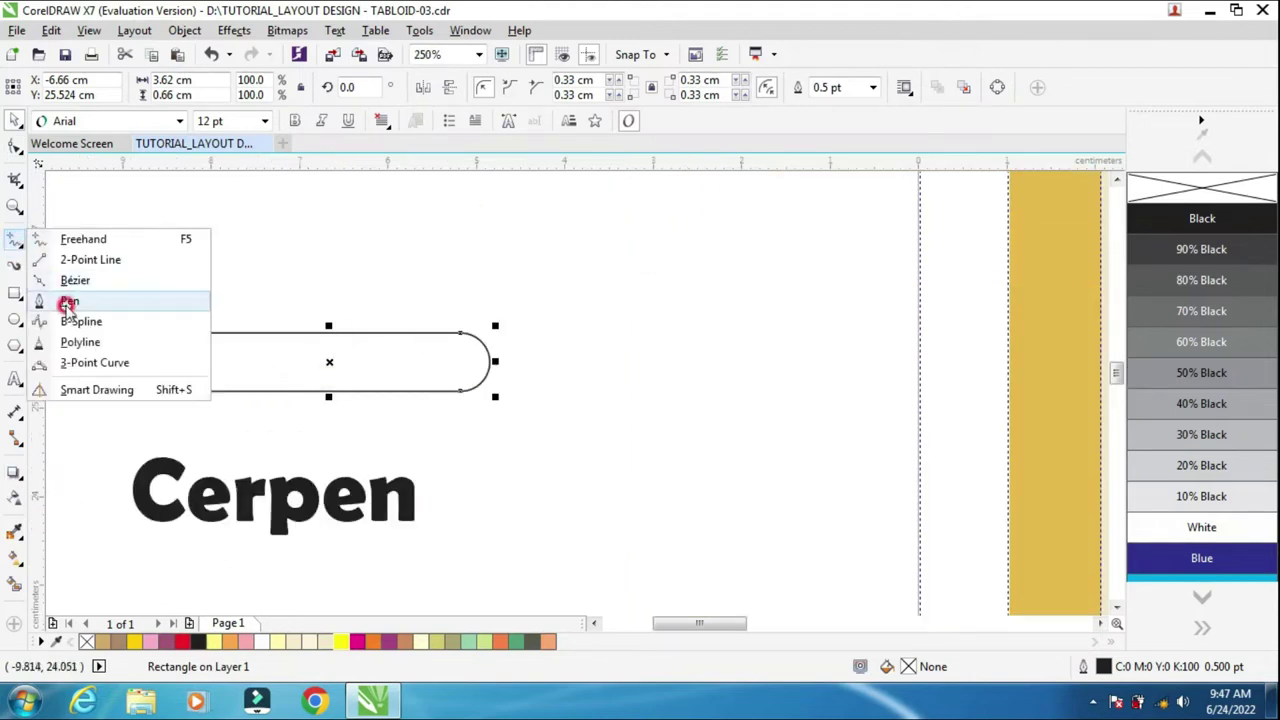
click(63, 298)
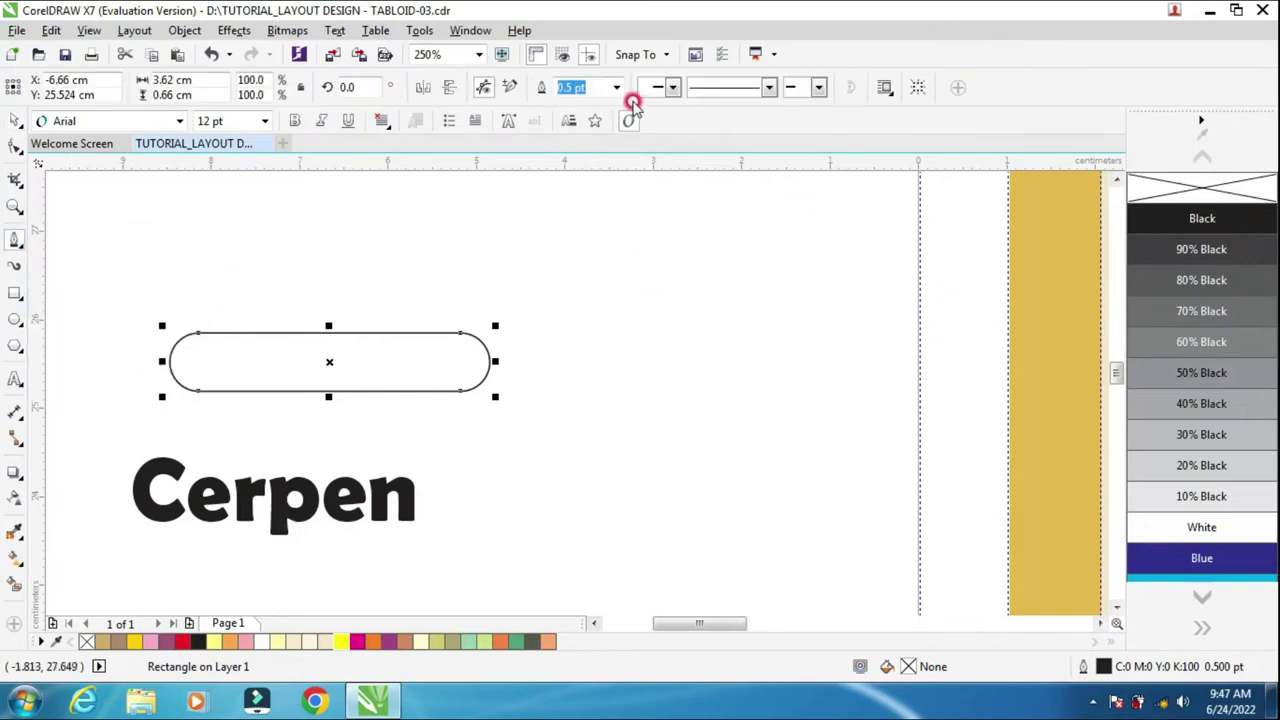
click(622, 90)
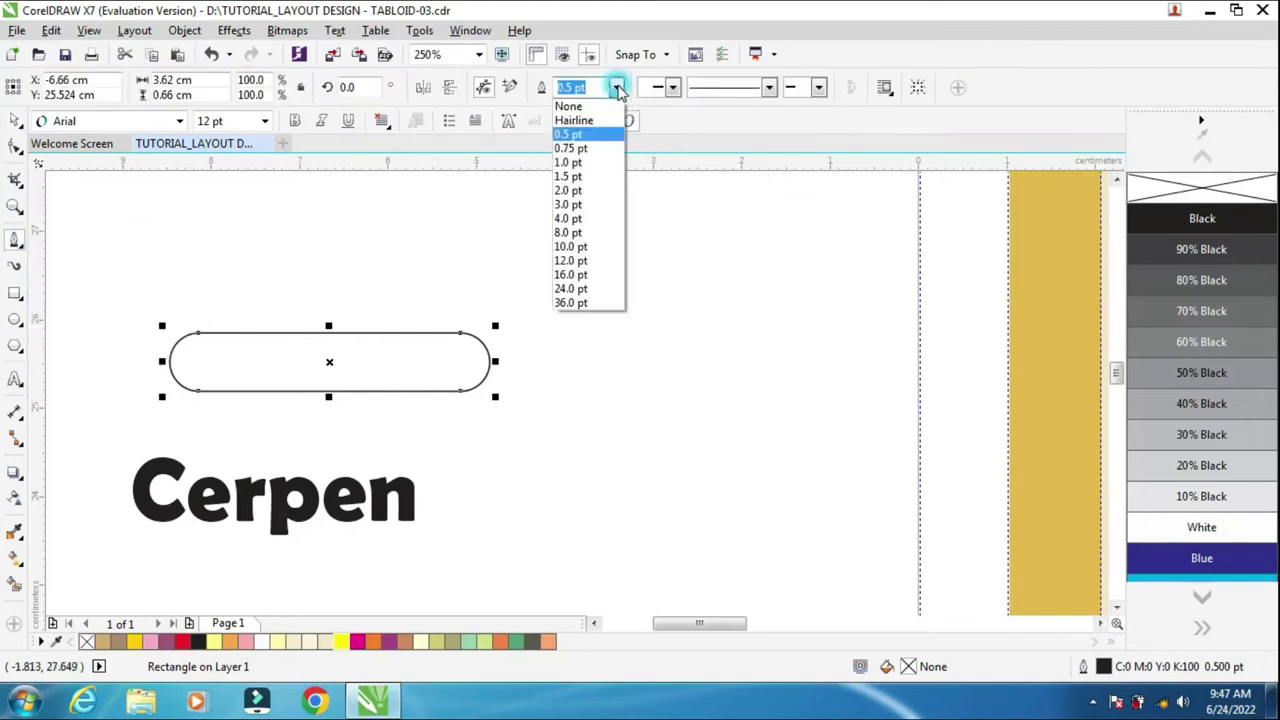
click(569, 190)
click(11, 121)
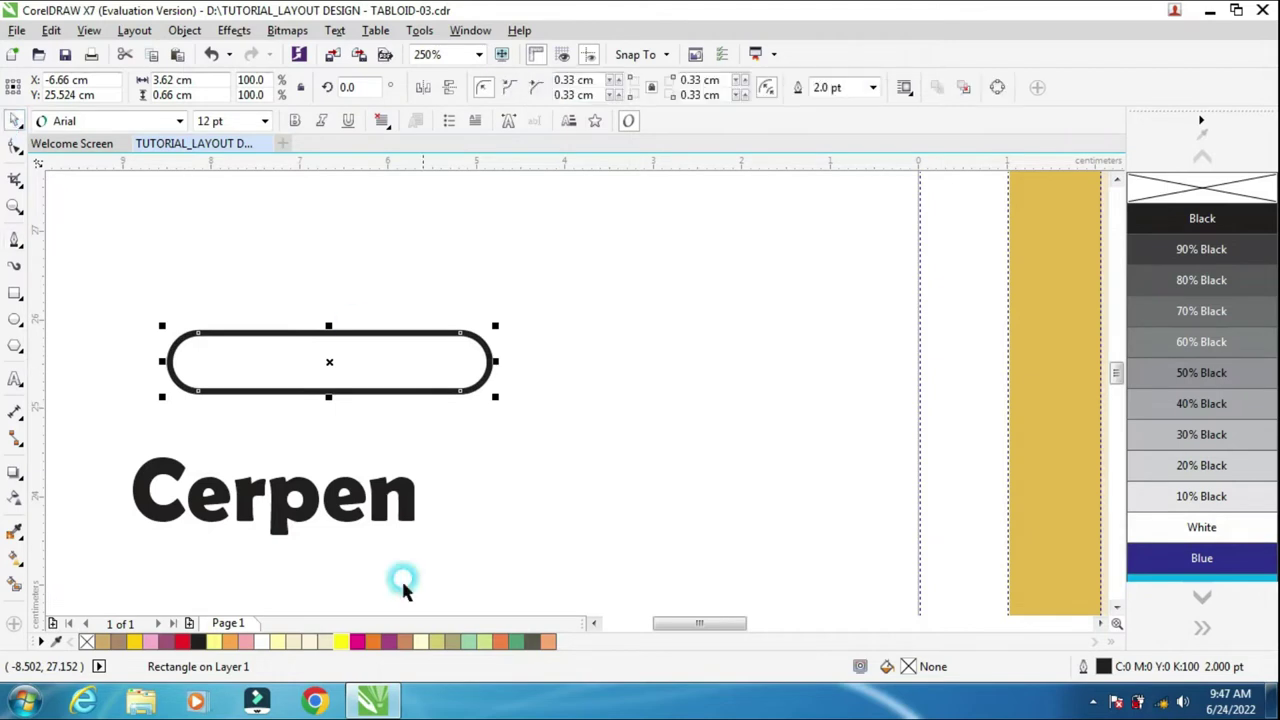
right_click(409, 643)
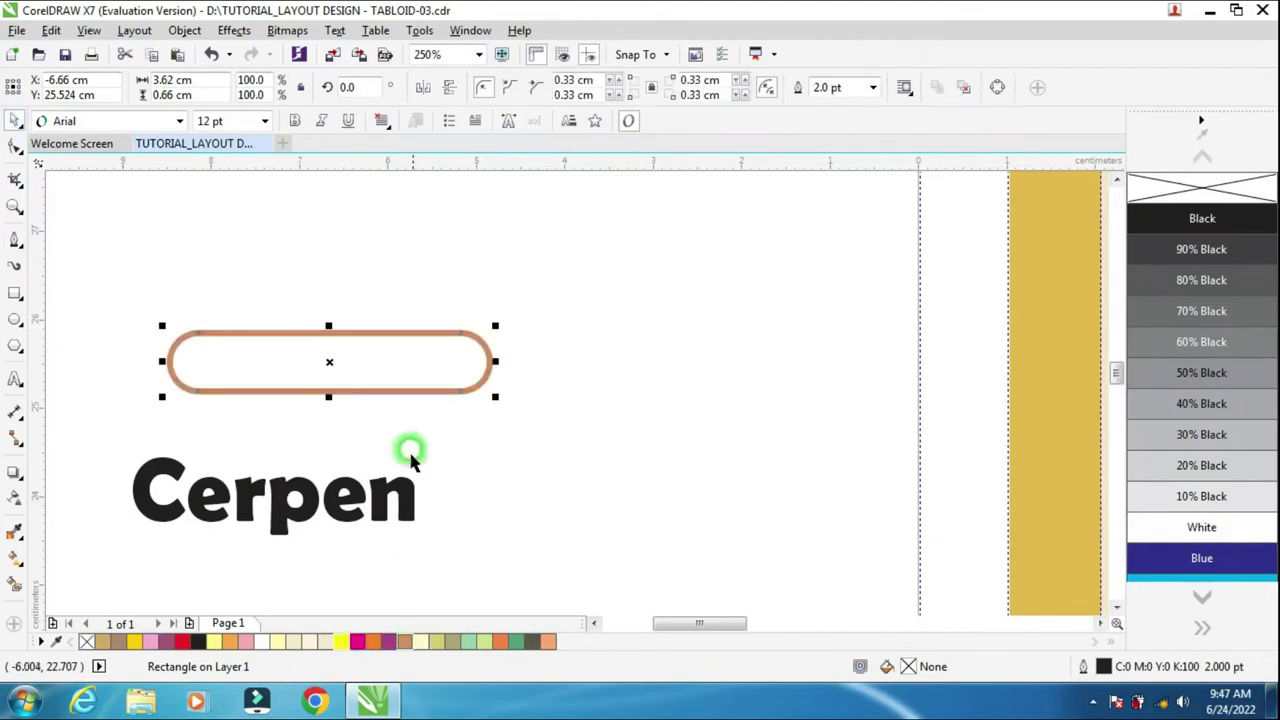
Convert the rounded rectangle to curves and pull a small pointed tail down from the middle of its bottom edge
click(136, 31)
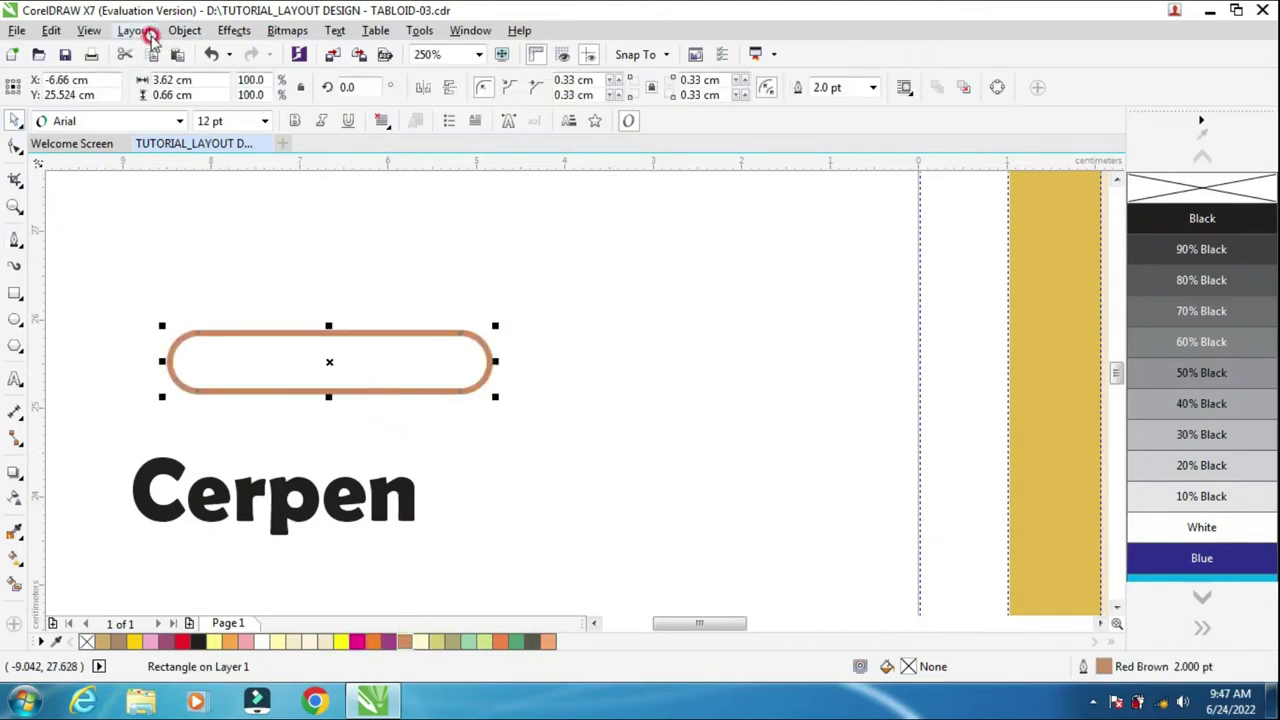
mouse_move(162, 33)
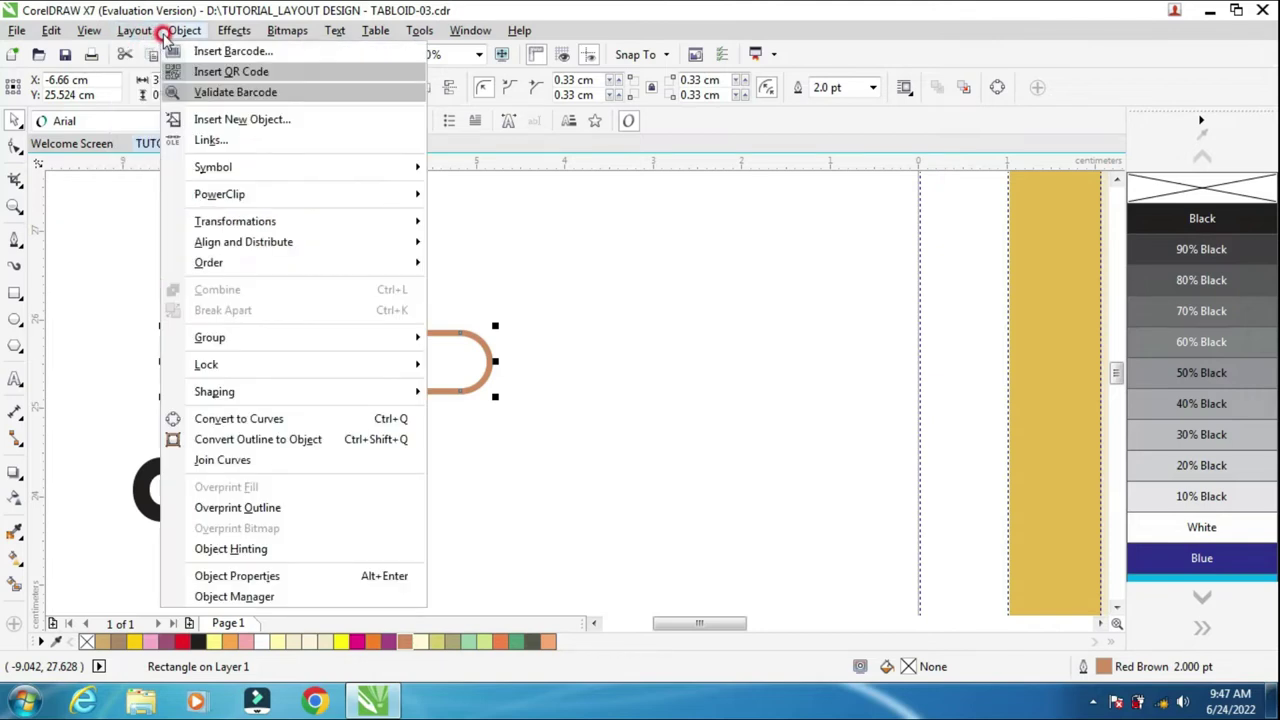
click(226, 418)
click(14, 147)
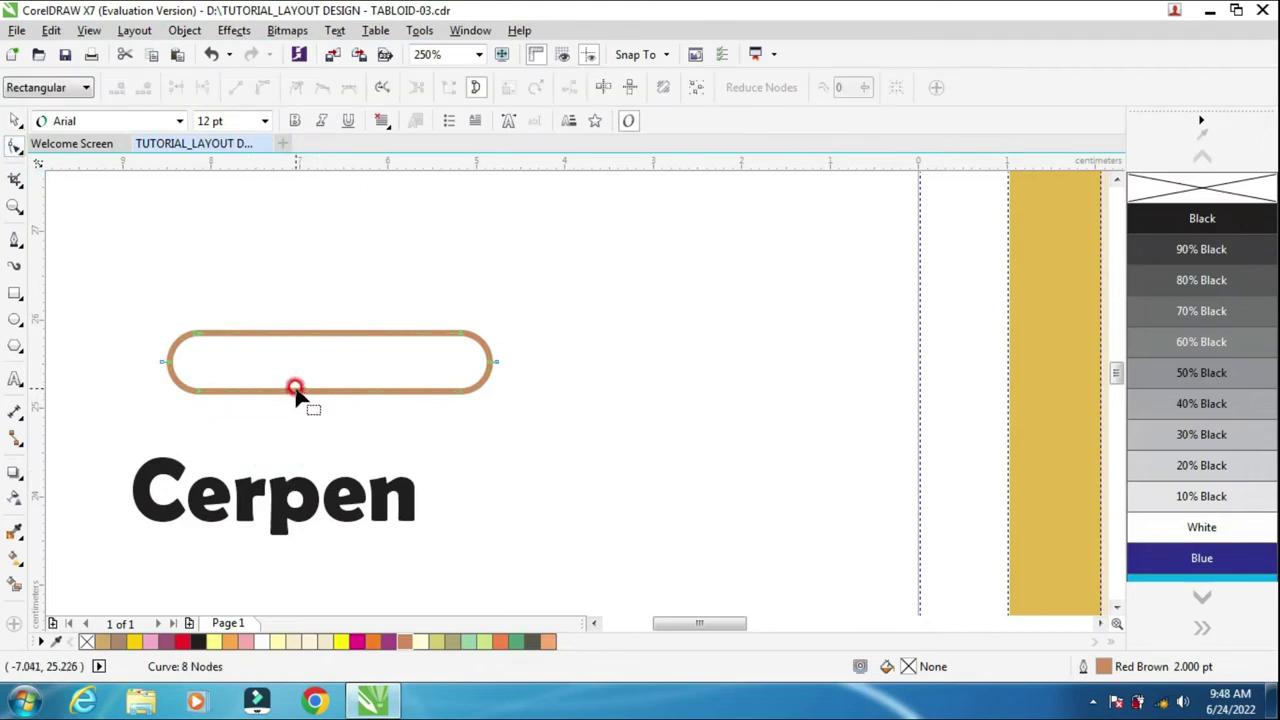
click(295, 389)
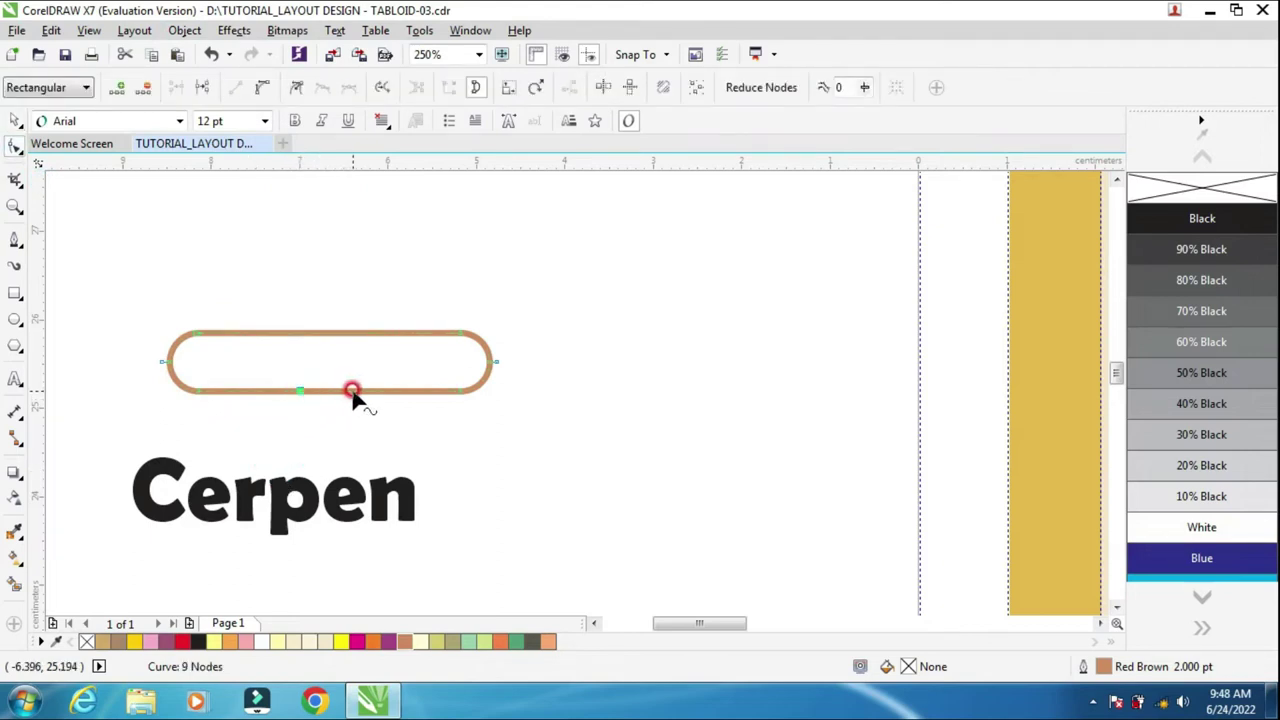
click(332, 396)
click(328, 395)
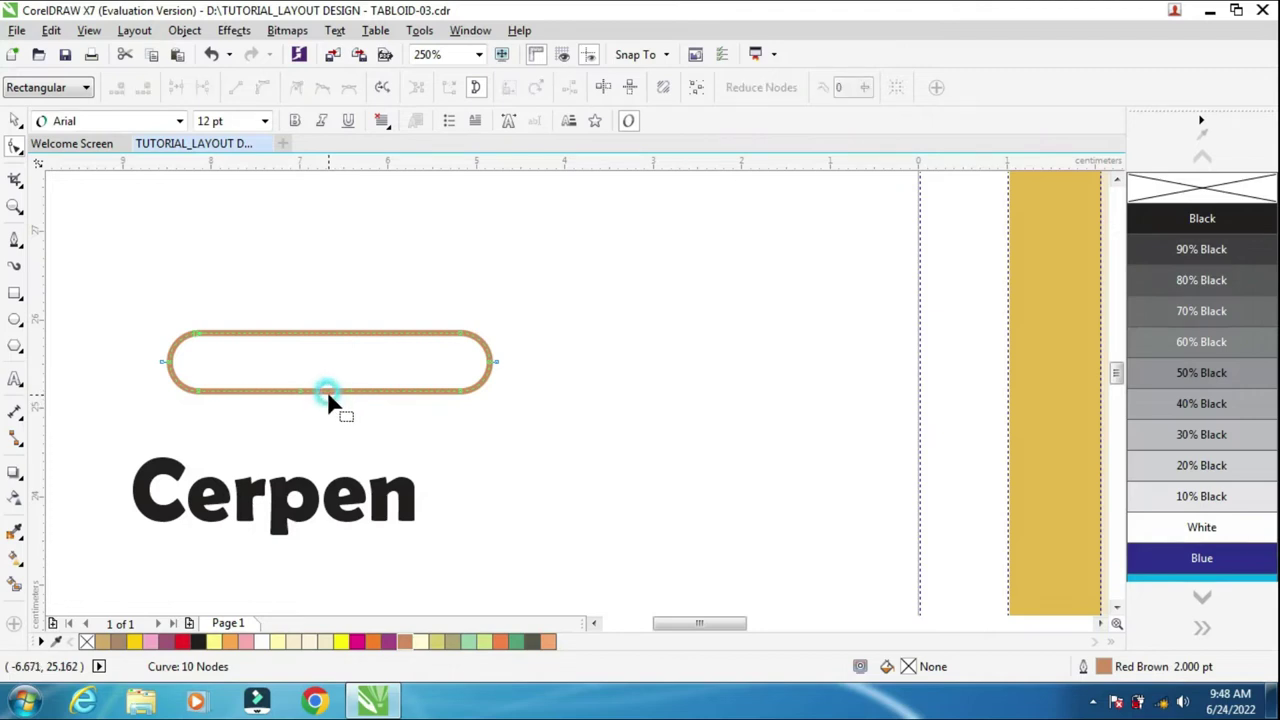
drag(326, 391, 328, 406)
click(15, 132)
click(104, 387)
Centre the "Cerpen" text horizontally and vertically on the speech bubble
click(288, 490)
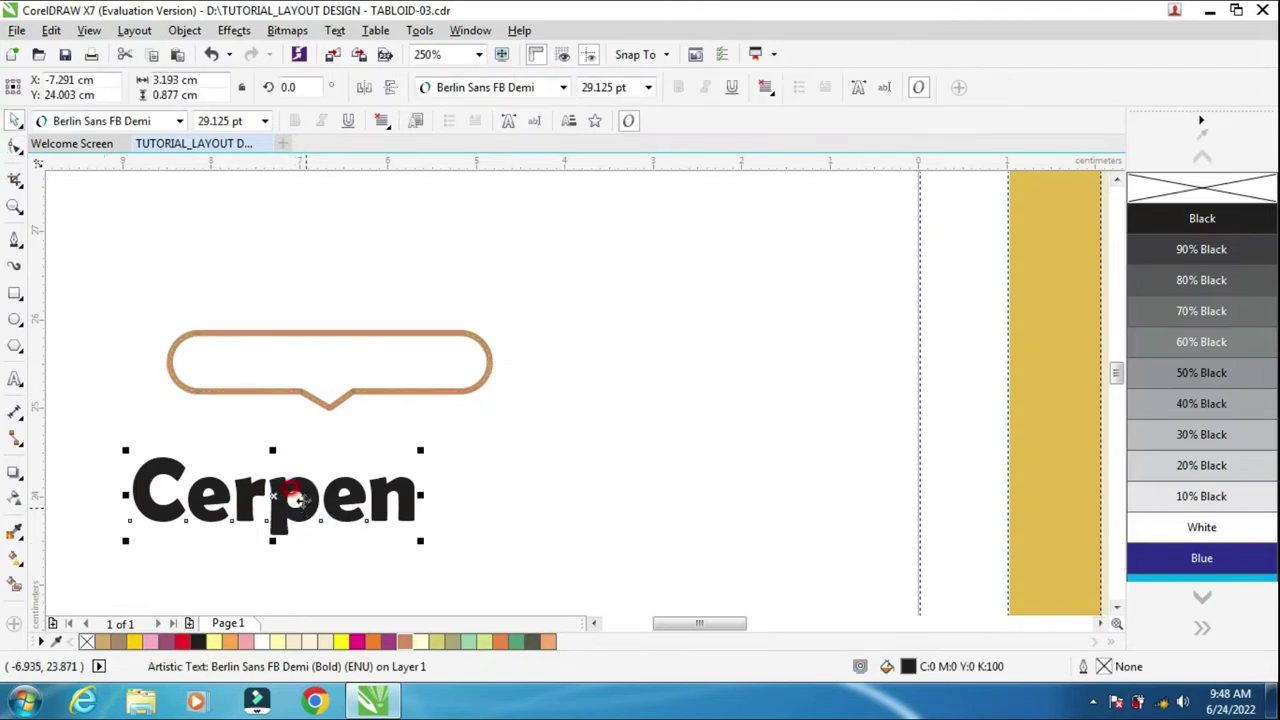
shift+click(312, 352)
key(c)
key(e)
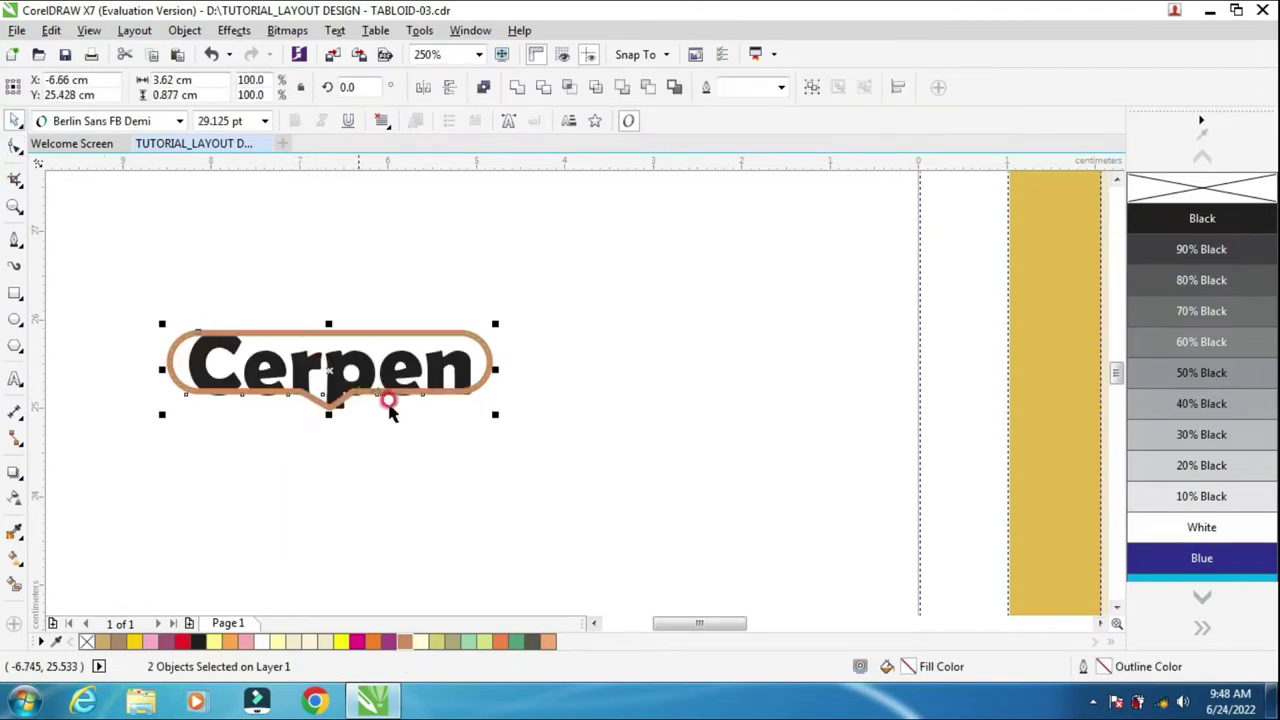
Fill the speech bubble with white and place it behind the "Cerpen" text
click(412, 372)
click(417, 355)
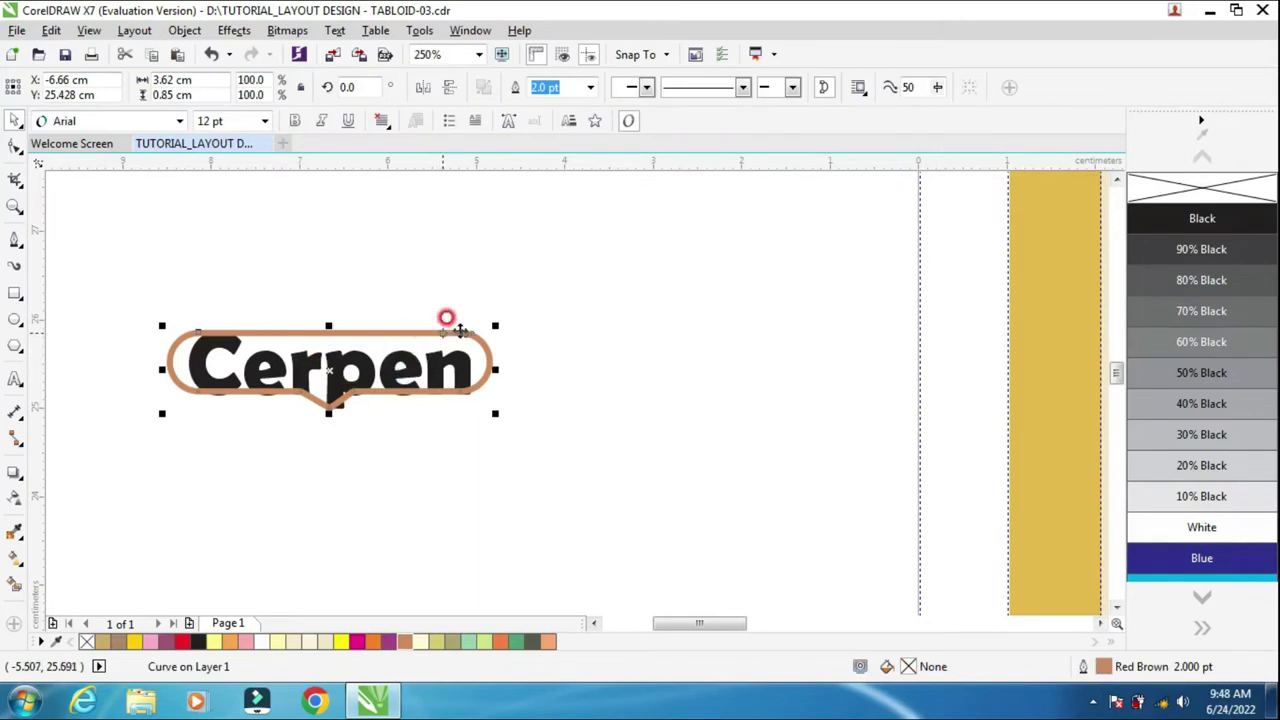
click(1130, 527)
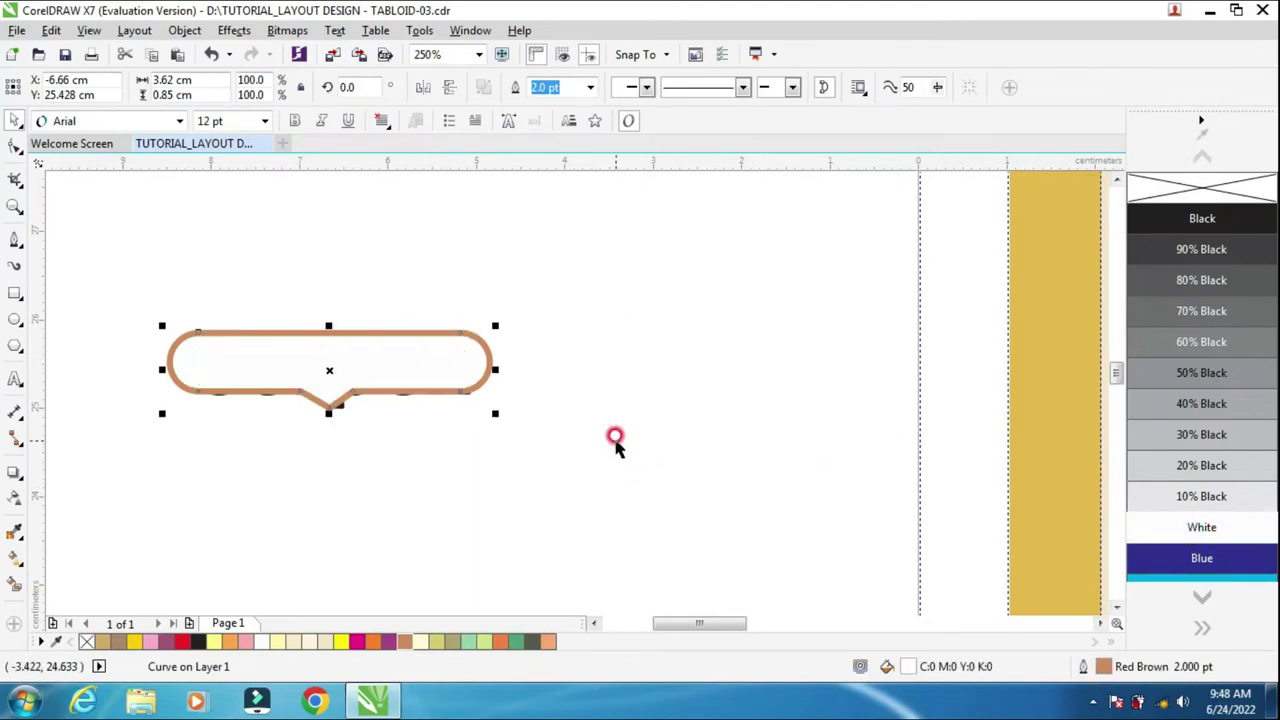
key(ctrl+Page_Down)
click(469, 461)
Enlarge the speech bubble from its centre to about 4.34 × 1.02 cm
click(486, 363)
drag(492, 410, 523, 449)
click(466, 404)
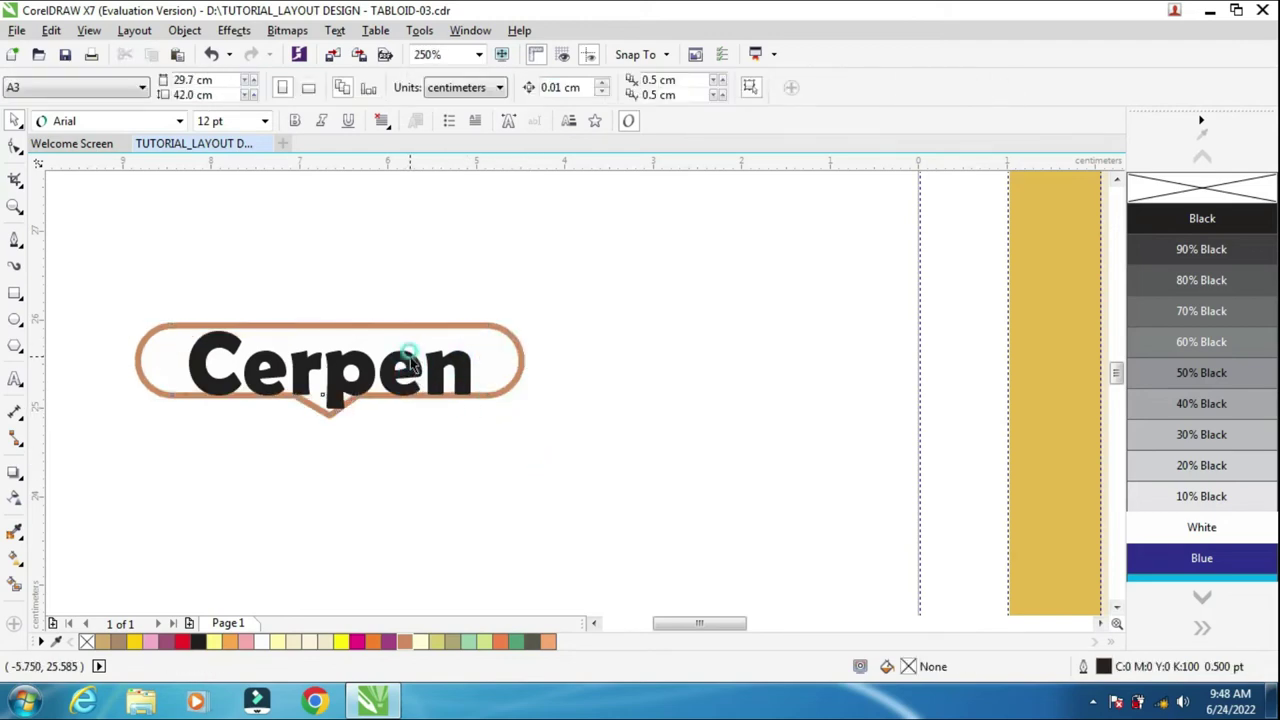
Nudge the "Cerpen" text slightly upward and shrink it to about 21.5 pt so it fits inside the bubble
click(411, 358)
drag(395, 335, 395, 330)
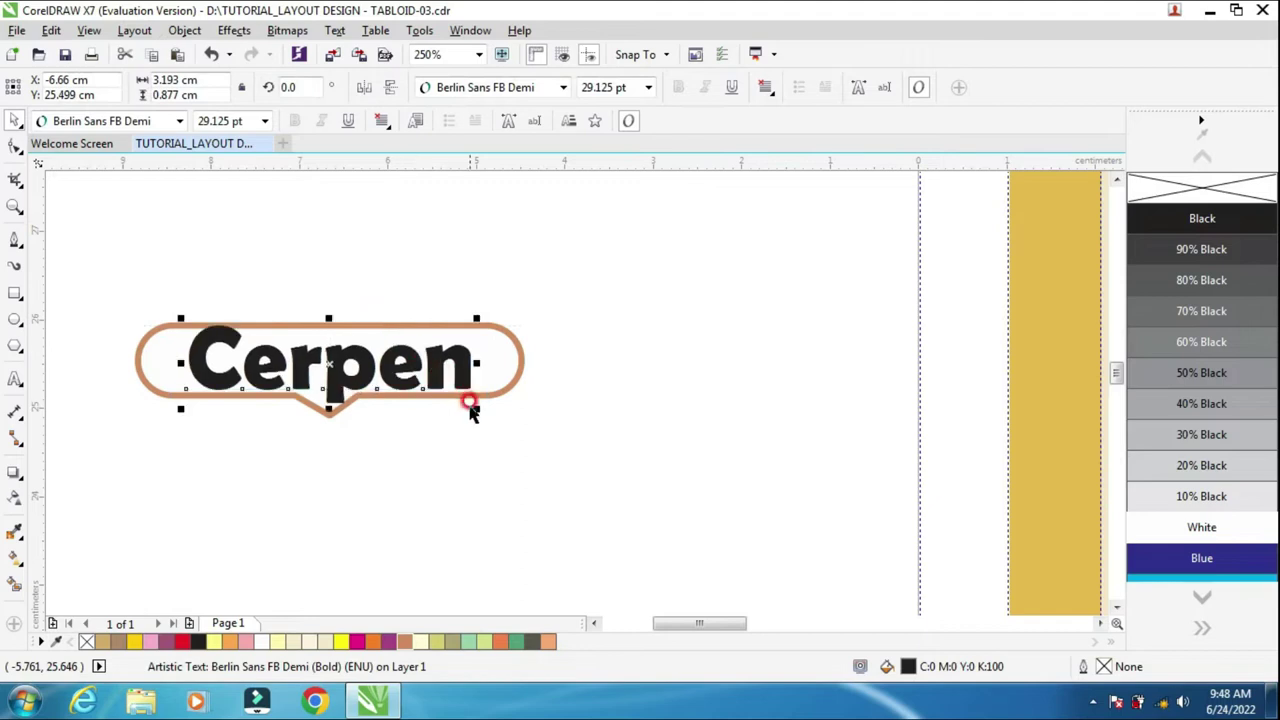
drag(477, 406, 430, 395)
click(20, 30)
click(211, 277)
Widen the letter spacing of "Cerpen" until the word spans about 2.91 cm
click(6, 174)
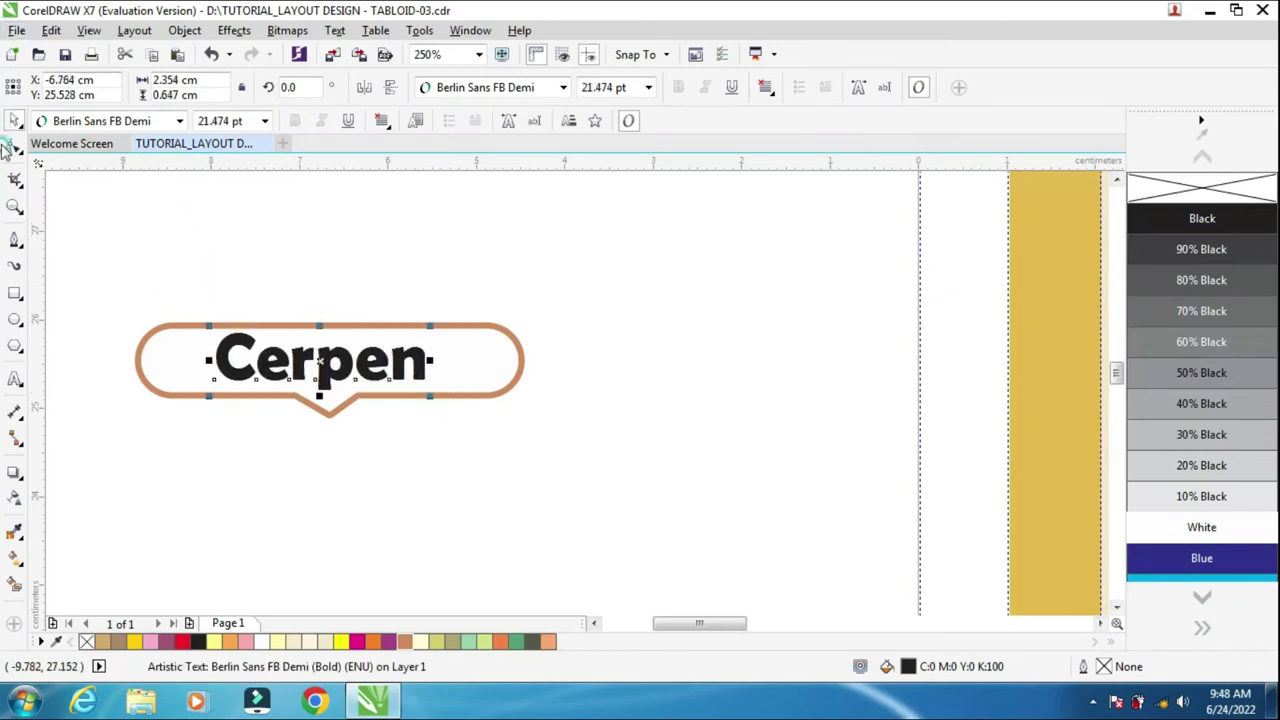
click(14, 147)
drag(429, 392, 477, 403)
click(14, 121)
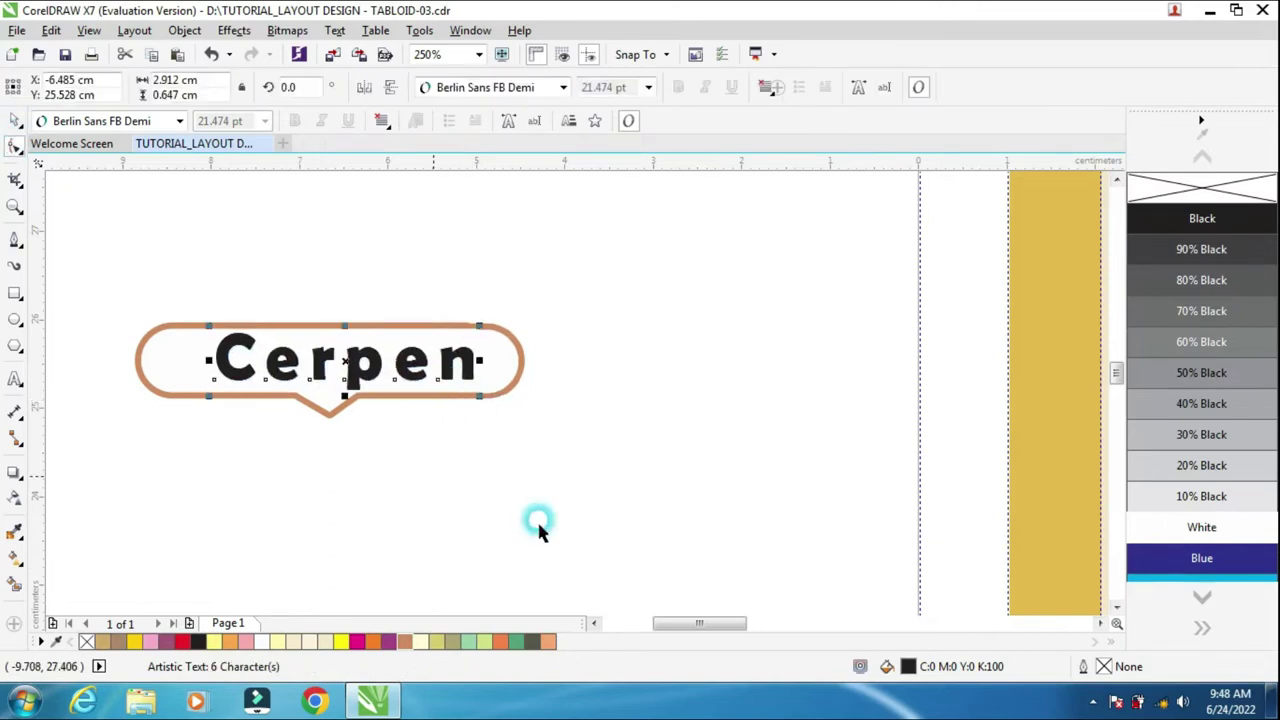
Centre the letter-spaced "Cerpen" text on the enlarged speech bubble again
shift+click(500, 346)
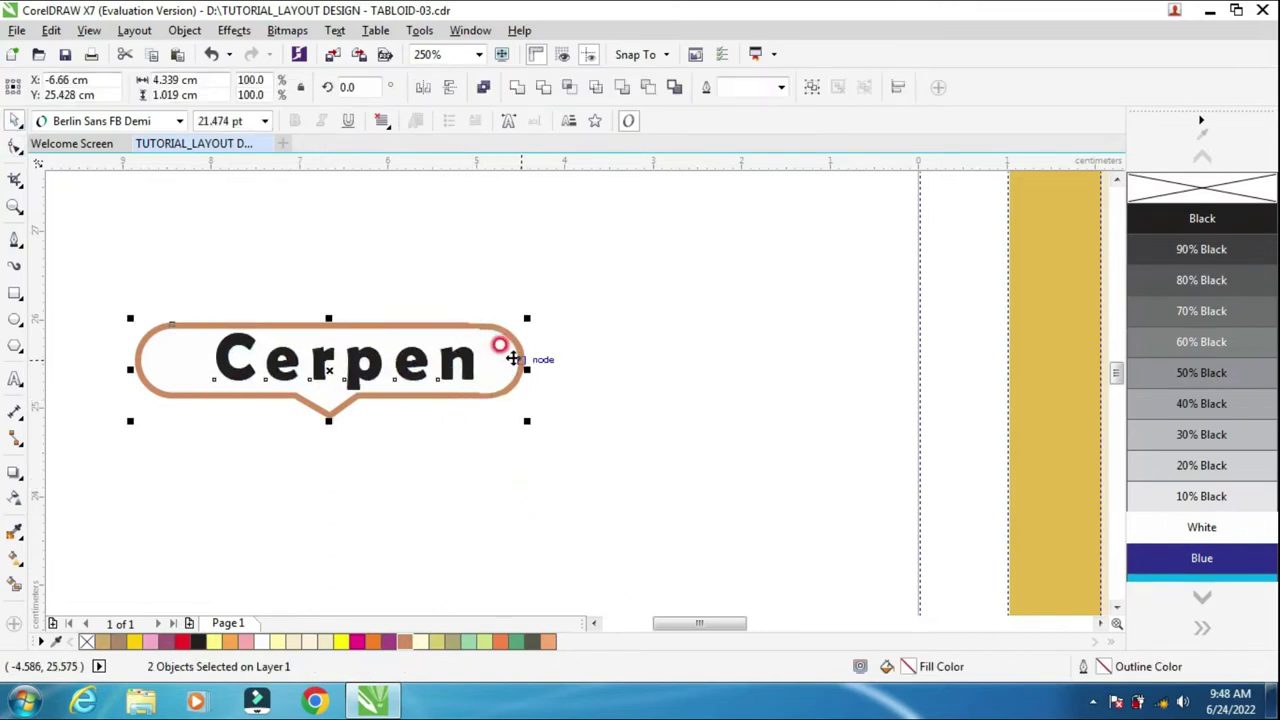
key(c)
key(e)
click(445, 421)
click(345, 370)
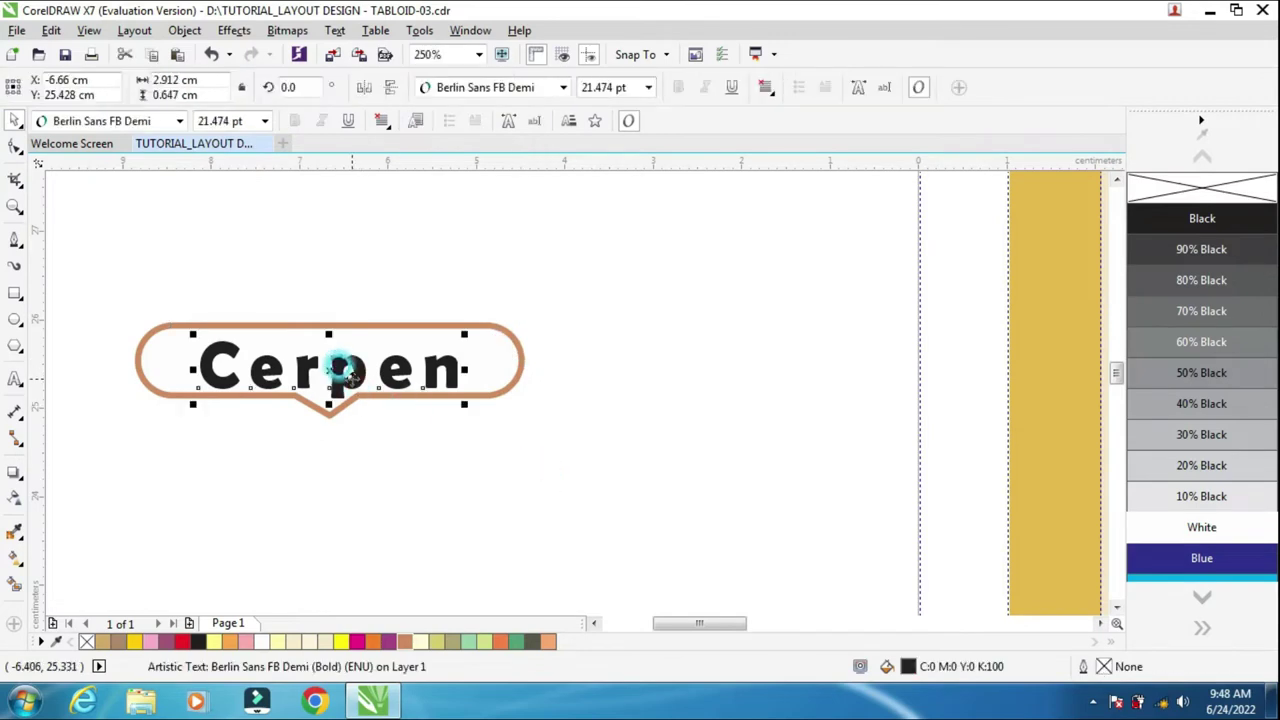
Raise the "Cerpen" text slightly inside the speech bubble and fill the bubble with the light olive-yellow document colour
drag(347, 374, 347, 367)
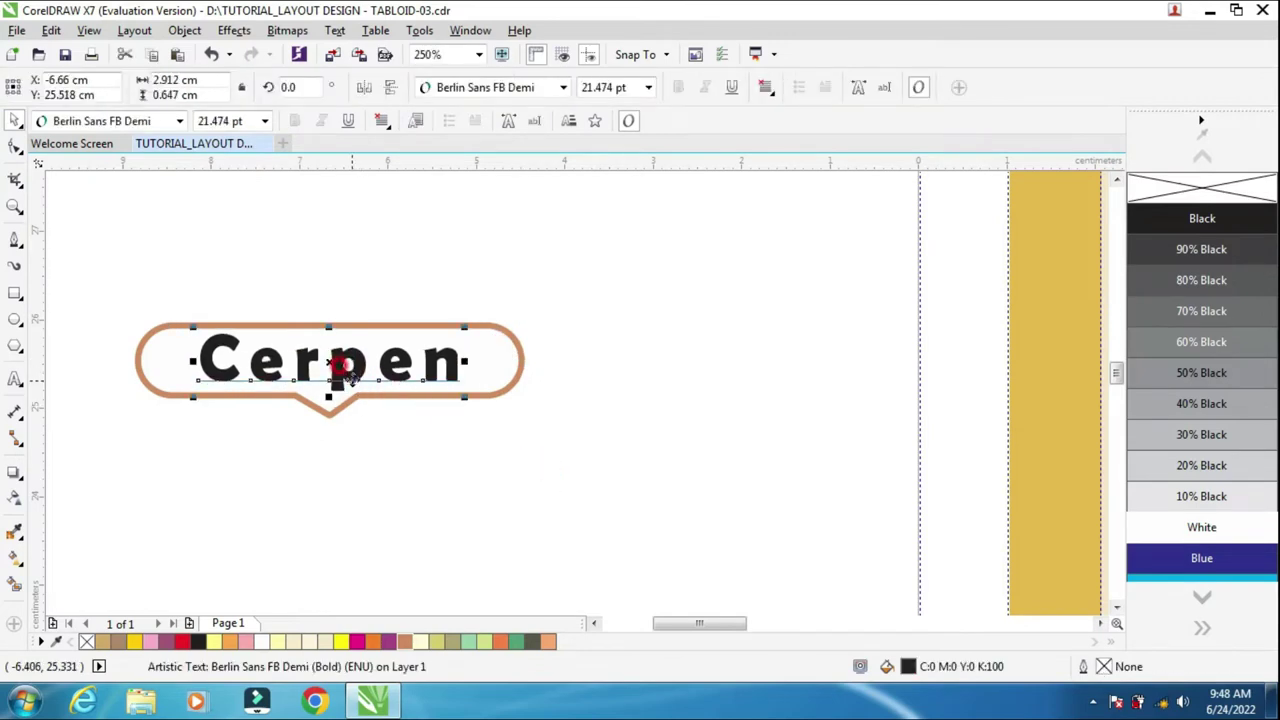
click(563, 463)
click(491, 349)
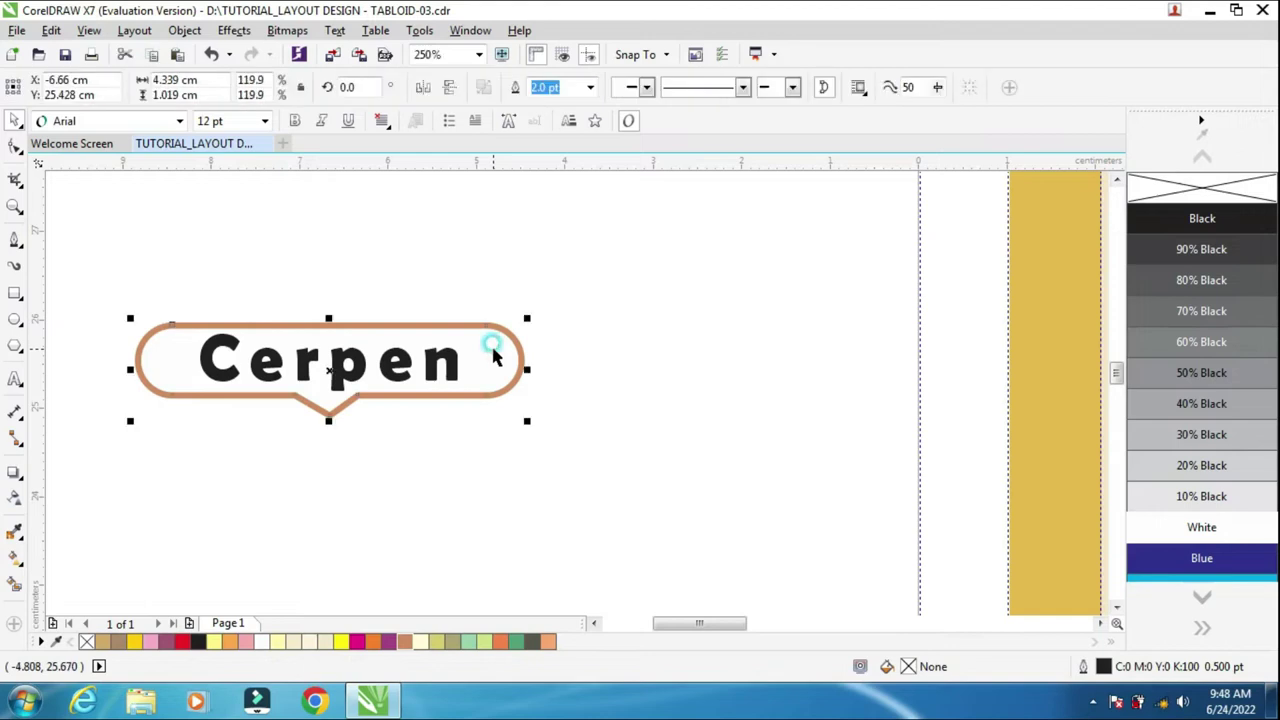
click(436, 641)
click(494, 474)
Group the "Cerpen" text with its speech bubble
drag(98, 290, 631, 492)
click(560, 490)
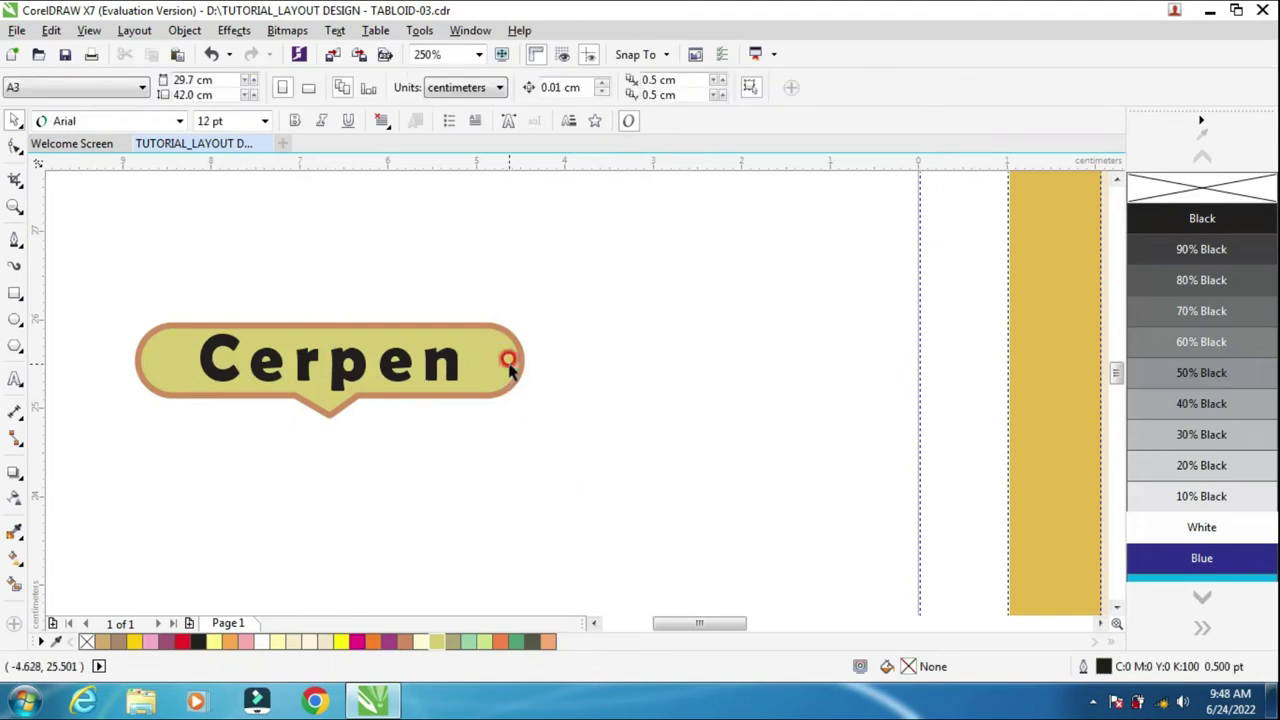
click(508, 360)
drag(114, 228, 640, 470)
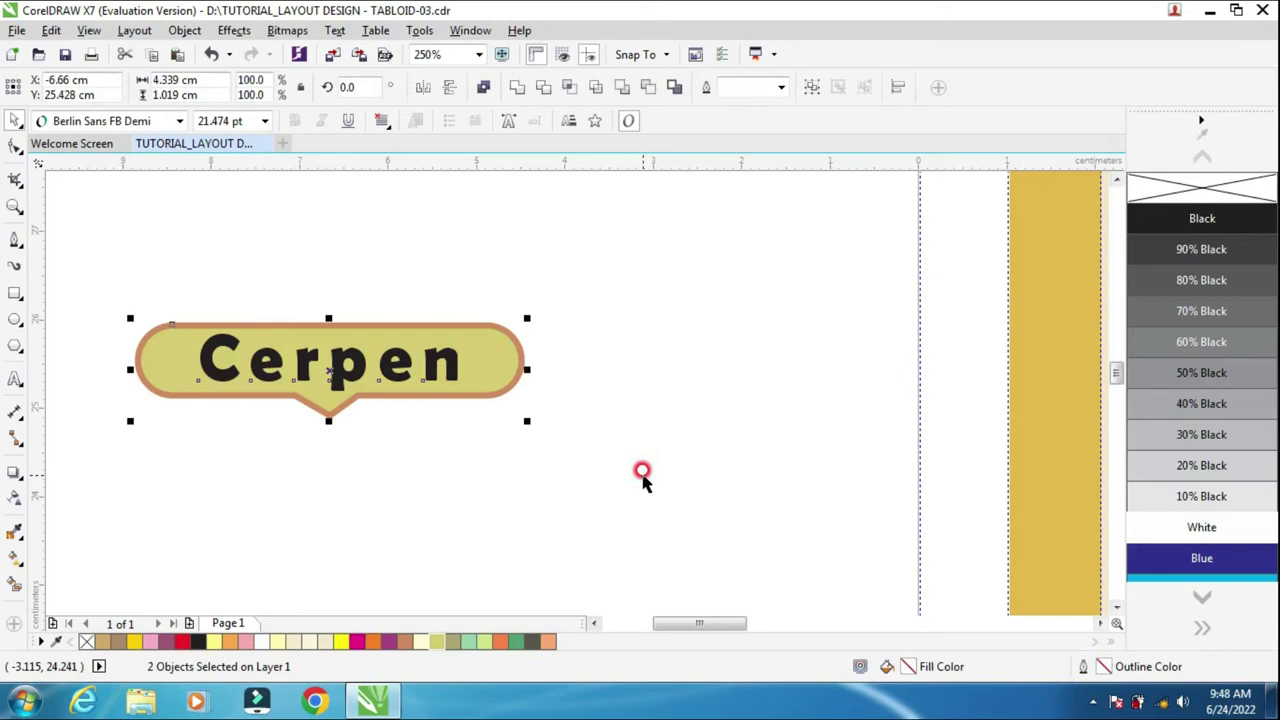
key(ctrl+g)
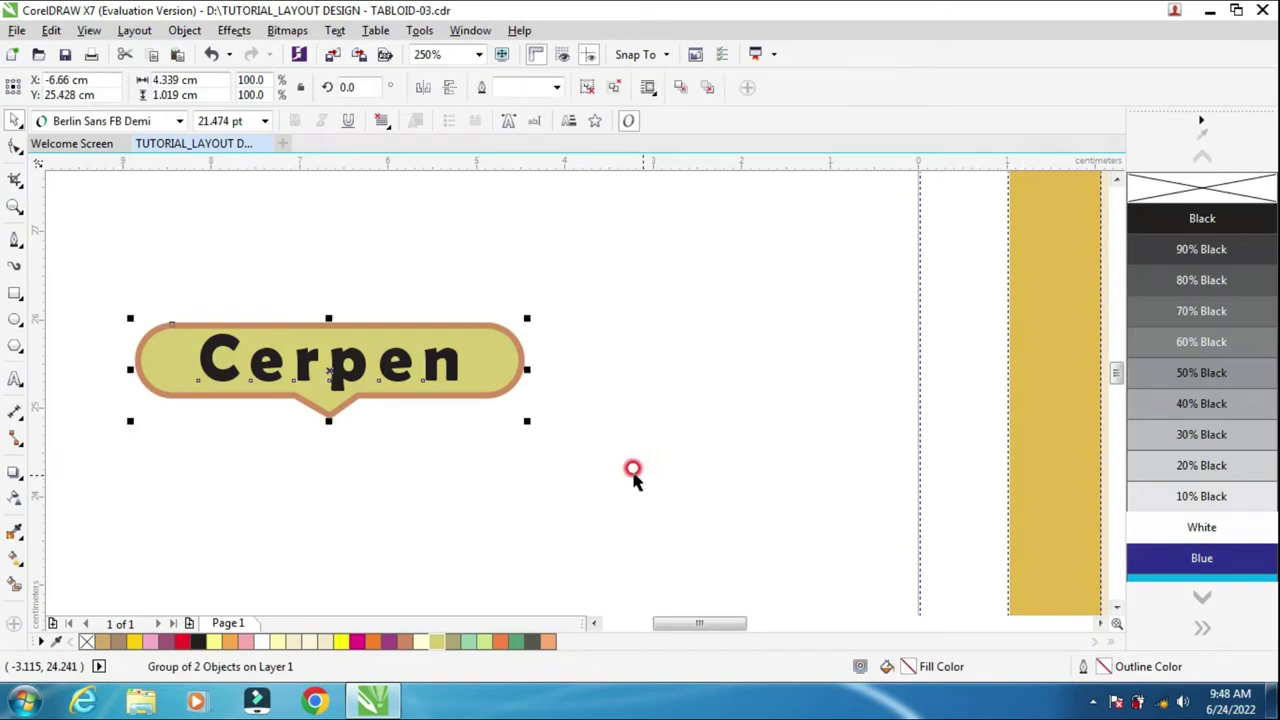
click(383, 505)
Copy the "Anak adalah harta..." paragraph from the cover to the blank area below the "Cerpen" bubble
scroll(620, 423, down, 4)
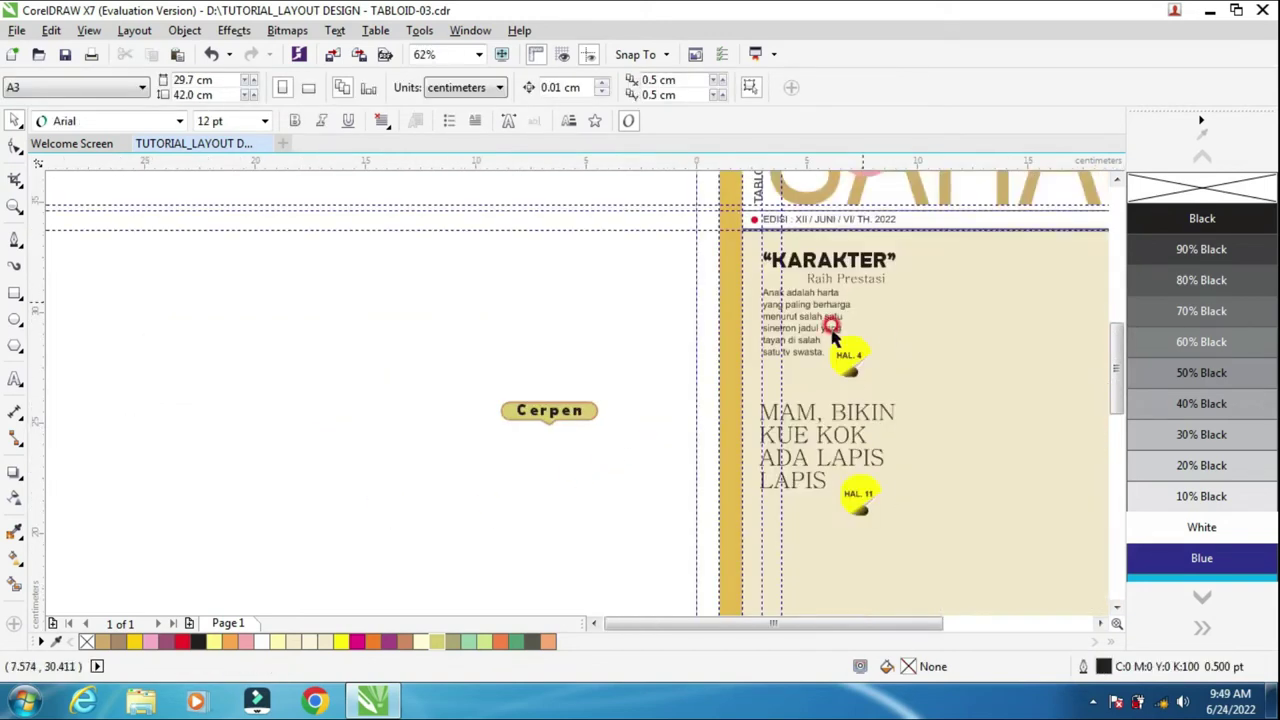
click(767, 338)
drag(767, 338, 518, 466)
scroll(517, 466, up, 2)
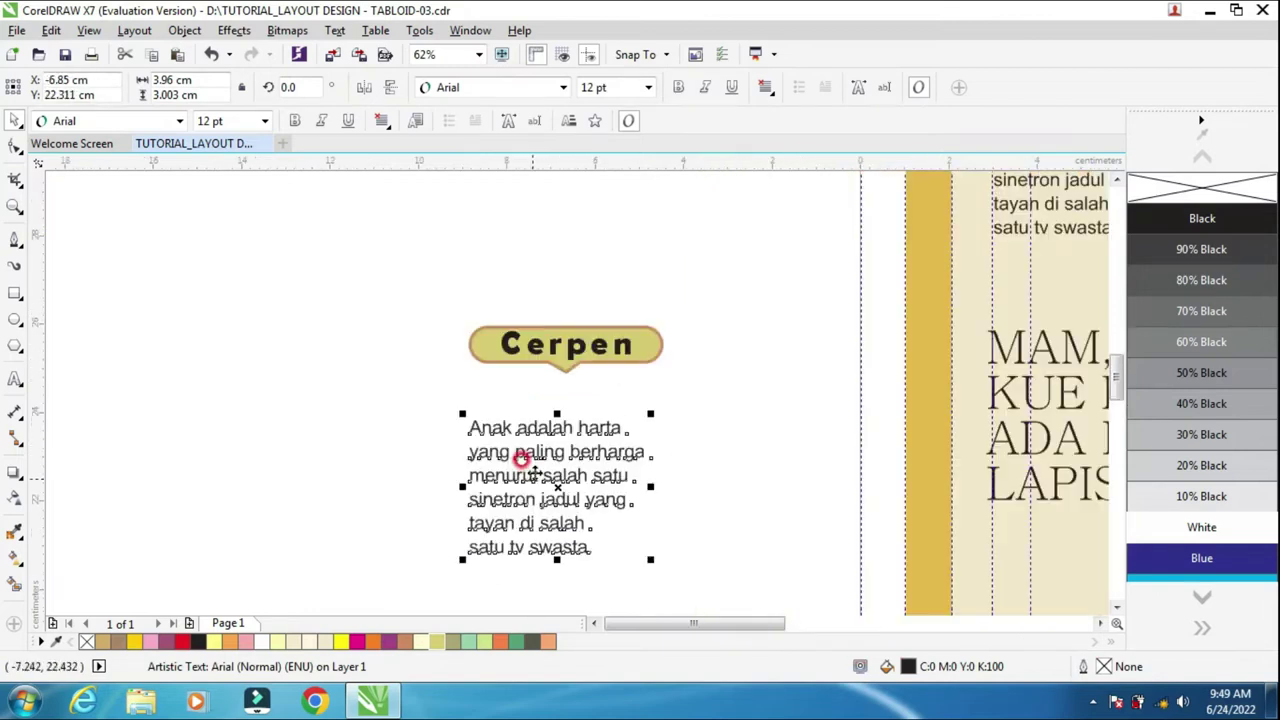
Replace the copied paragraph with the two-line story teaser “Tiba-tiba / hujan mengguyur, starting with an opening quotation mark
click(18, 381)
drag(471, 420, 665, 530)
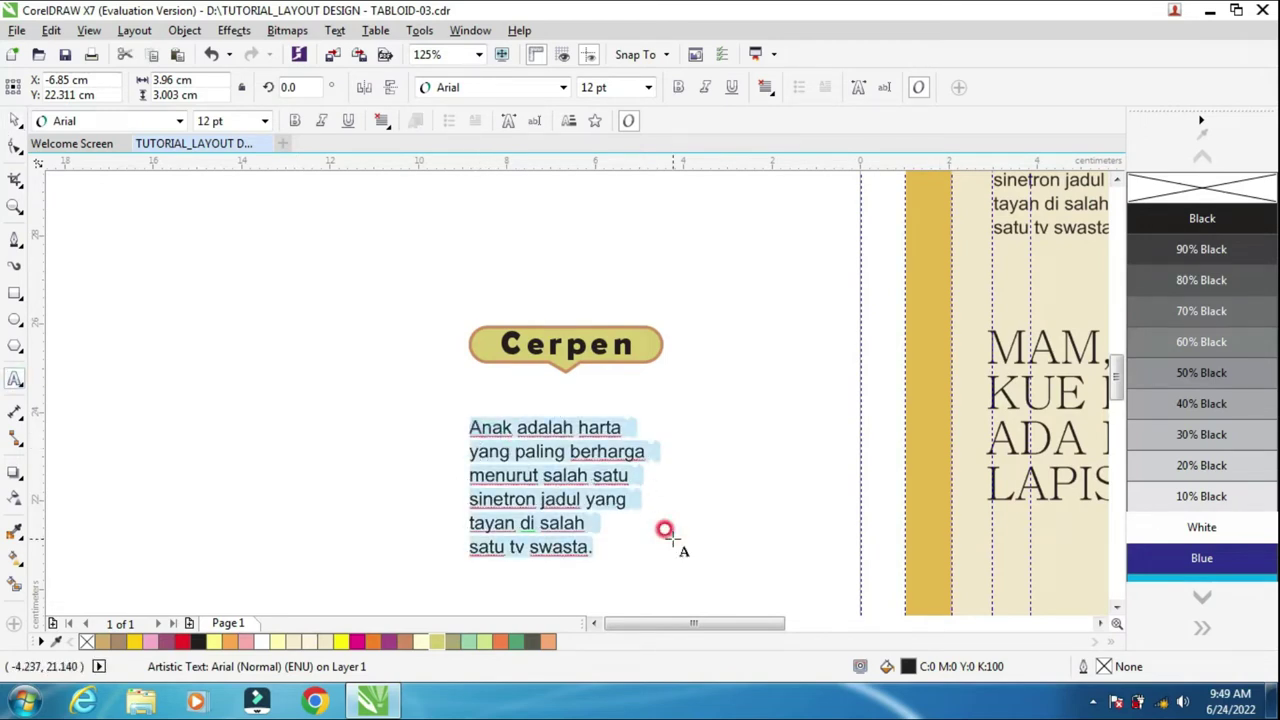
key(Delete)
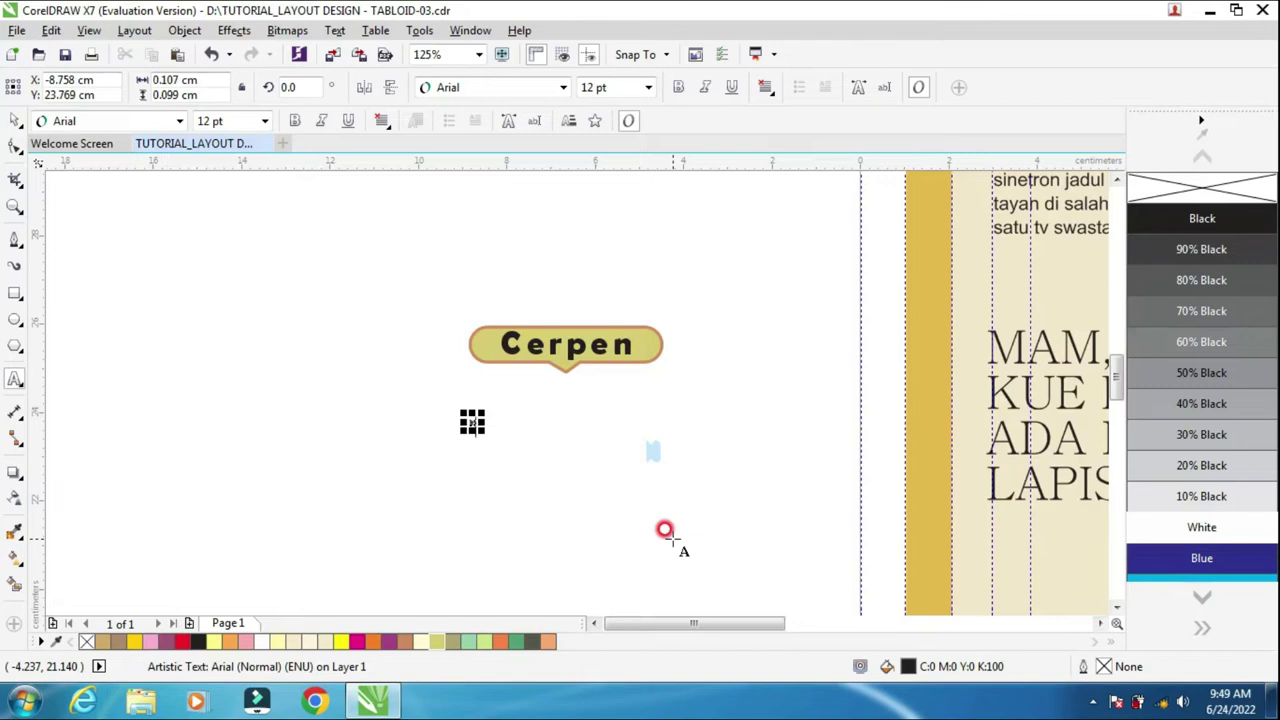
key(Escape)
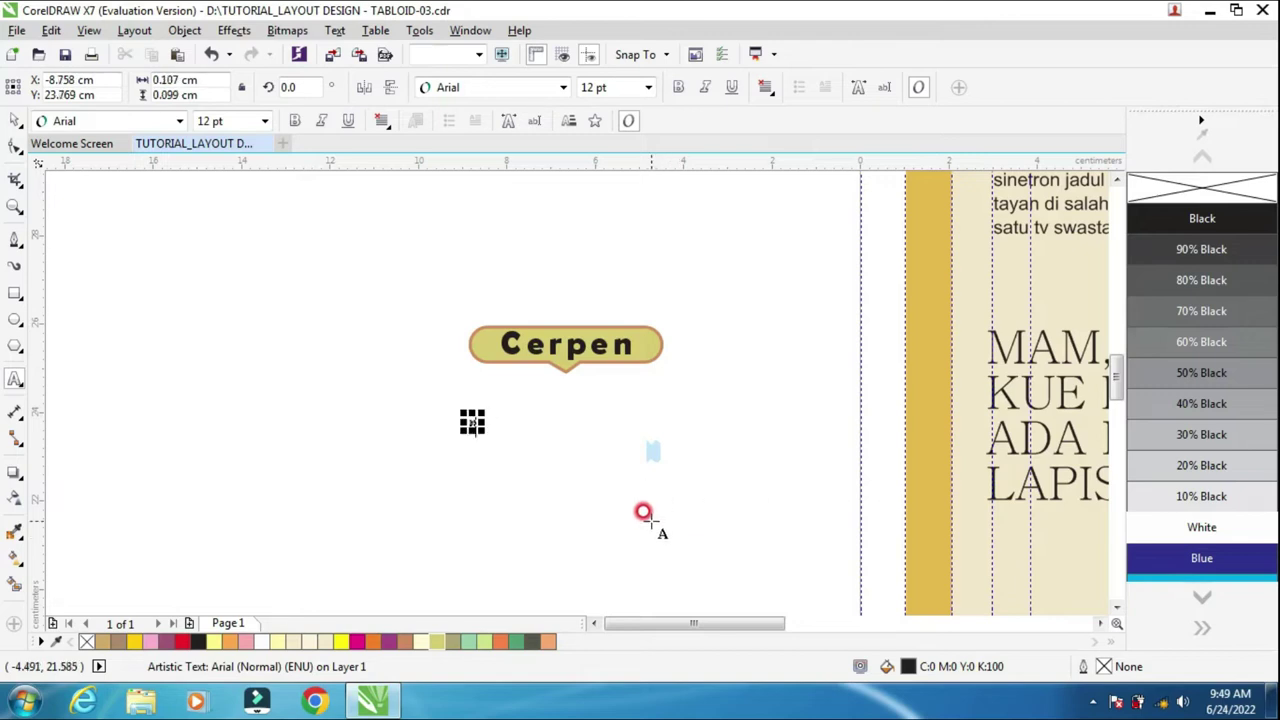
scroll(454, 390, up, 1)
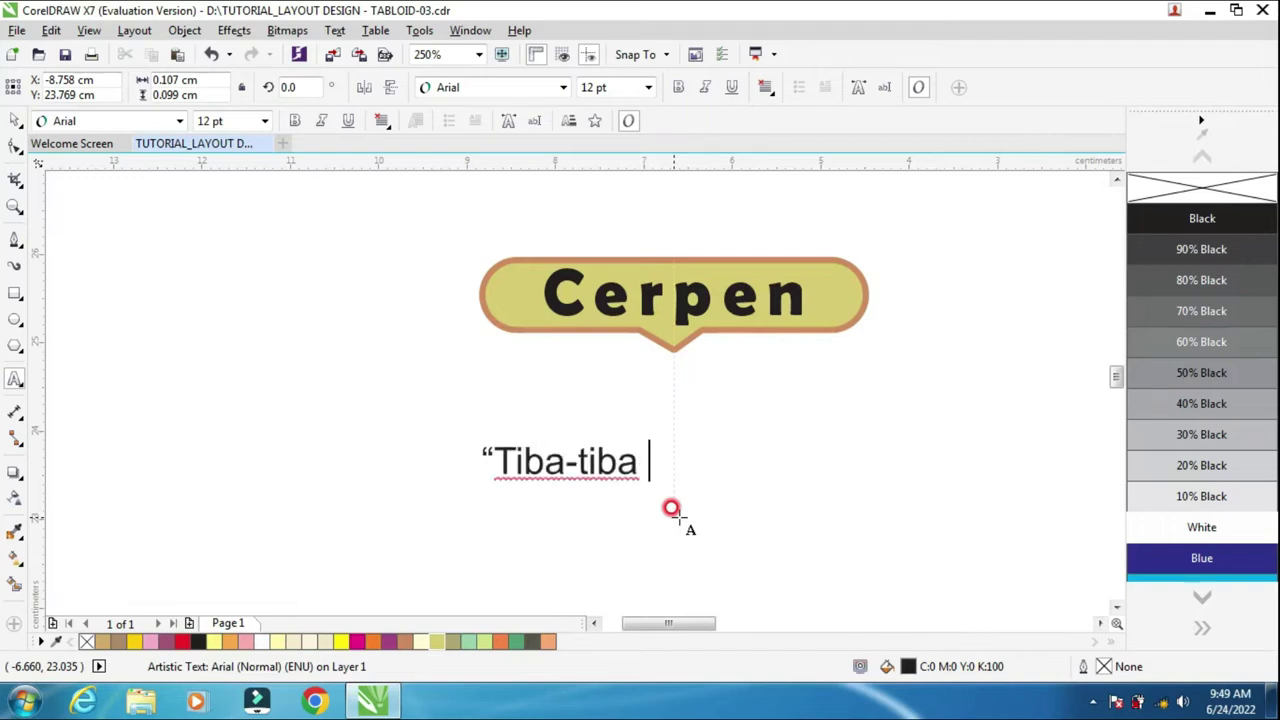
text(hu)
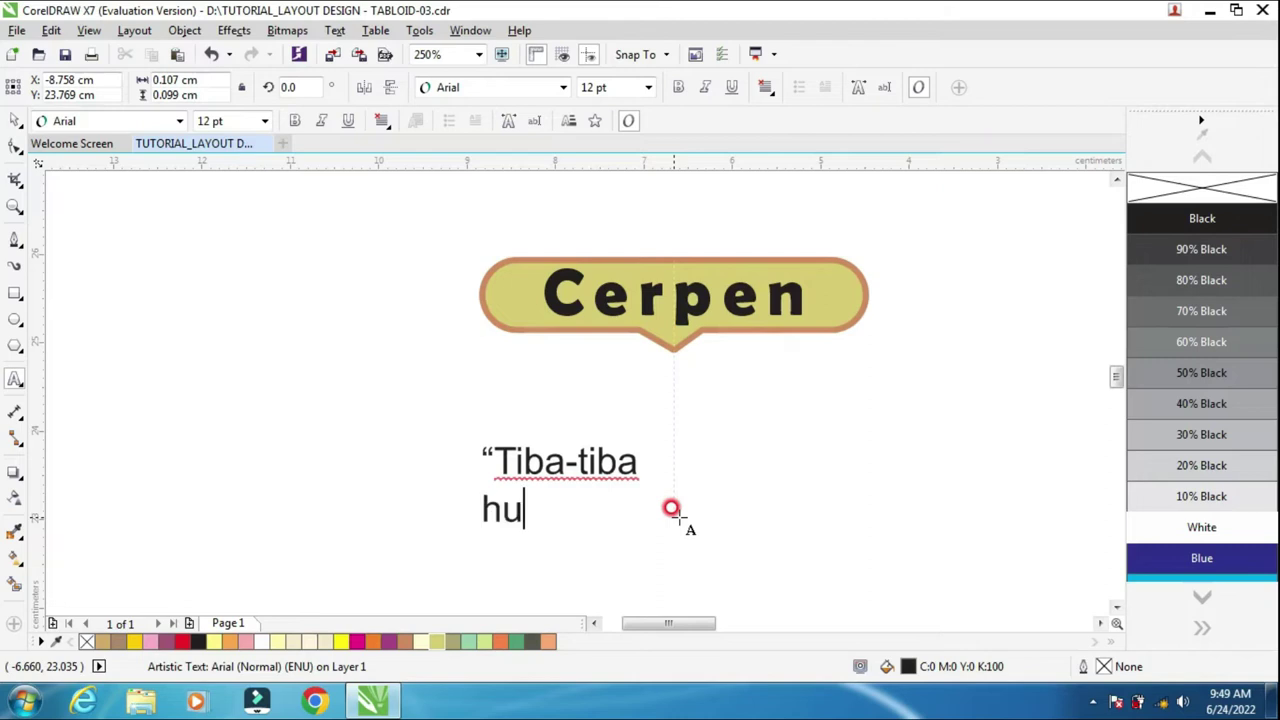
text(jan men)
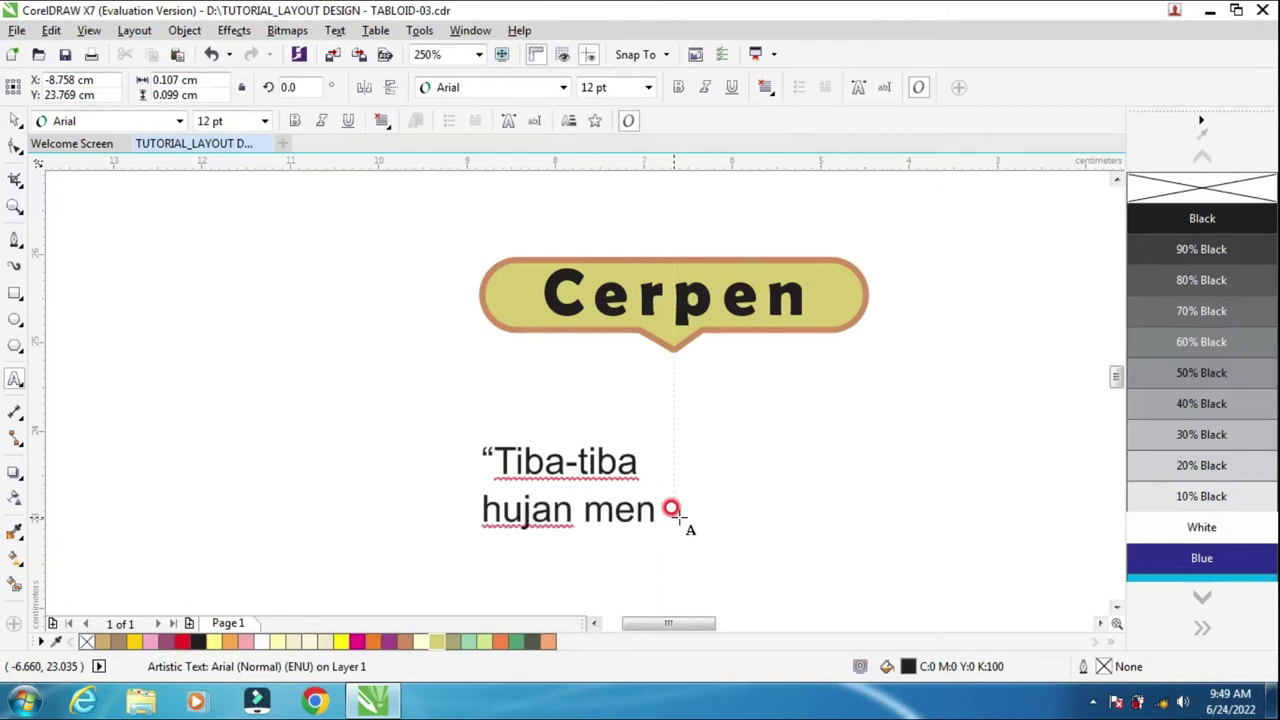
text(gguyur )
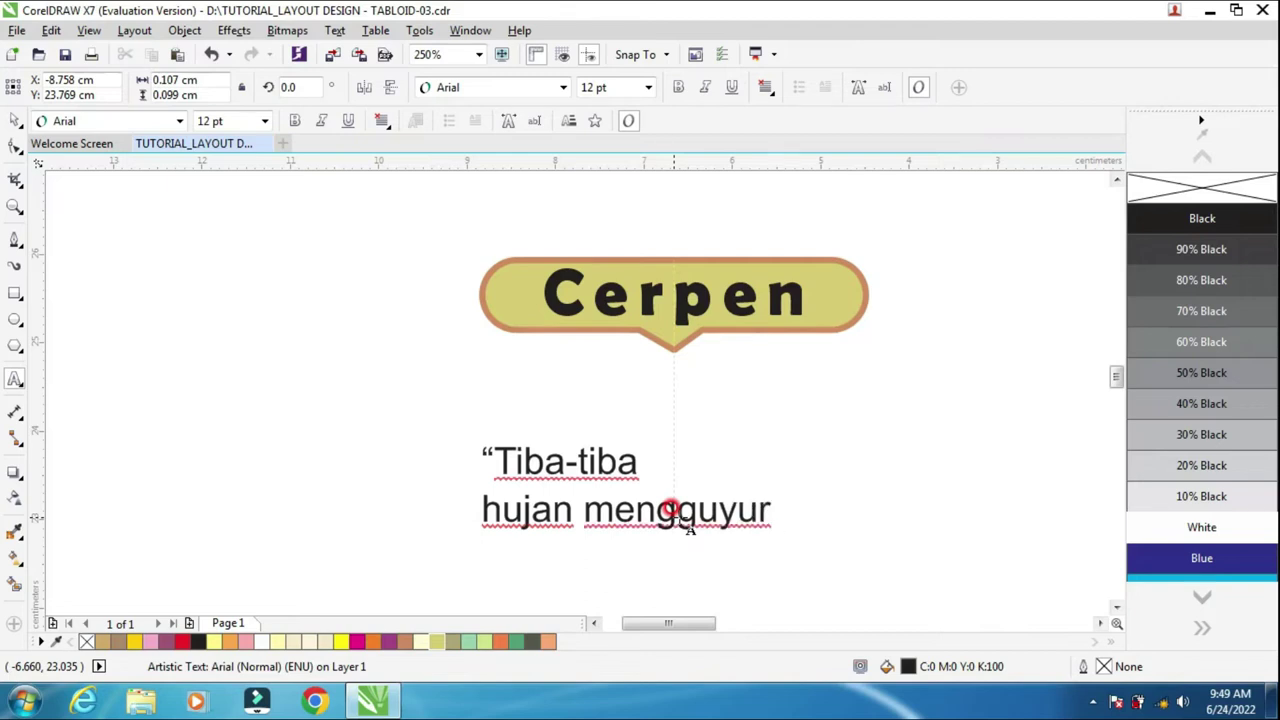
text(,)
Add a third teaser line in quotation marks asking “lantas ... dimana...?”, with the character's first name before "dimana"
text(lantas)
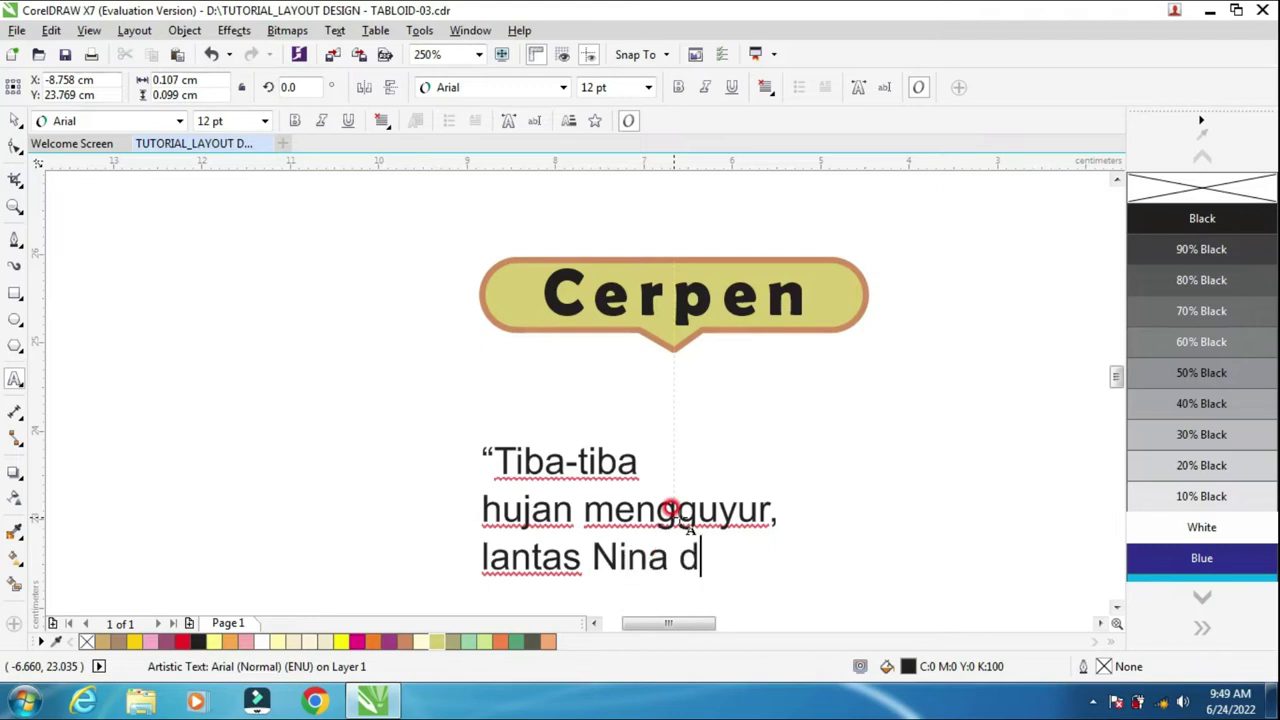
text(Nina dimana...?)
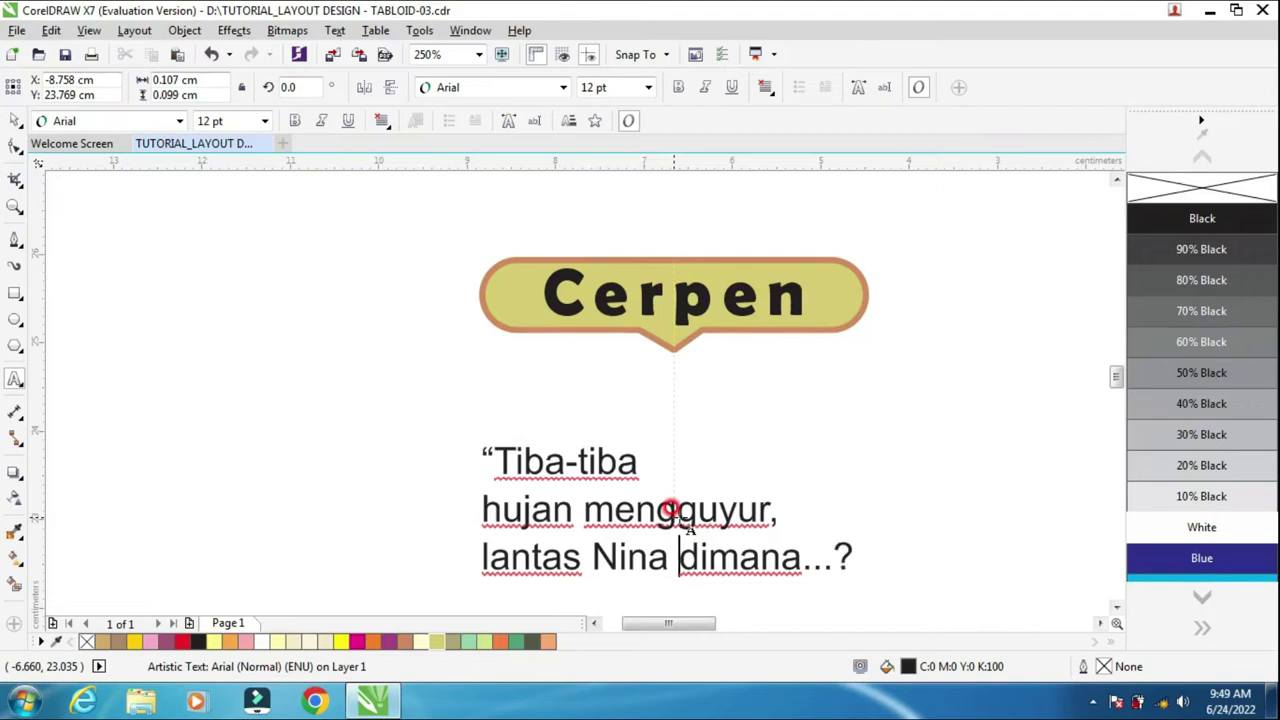
text(“)
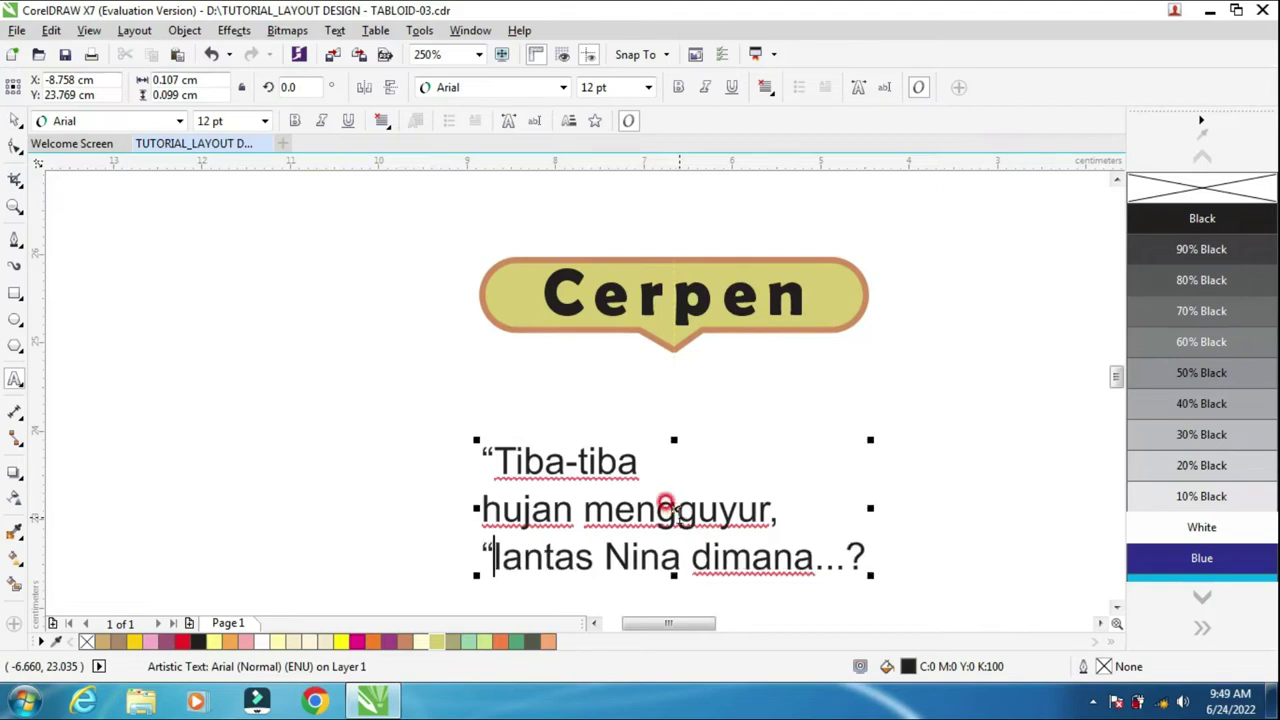
key(ctrl+Right)
key(ctrl+Right)
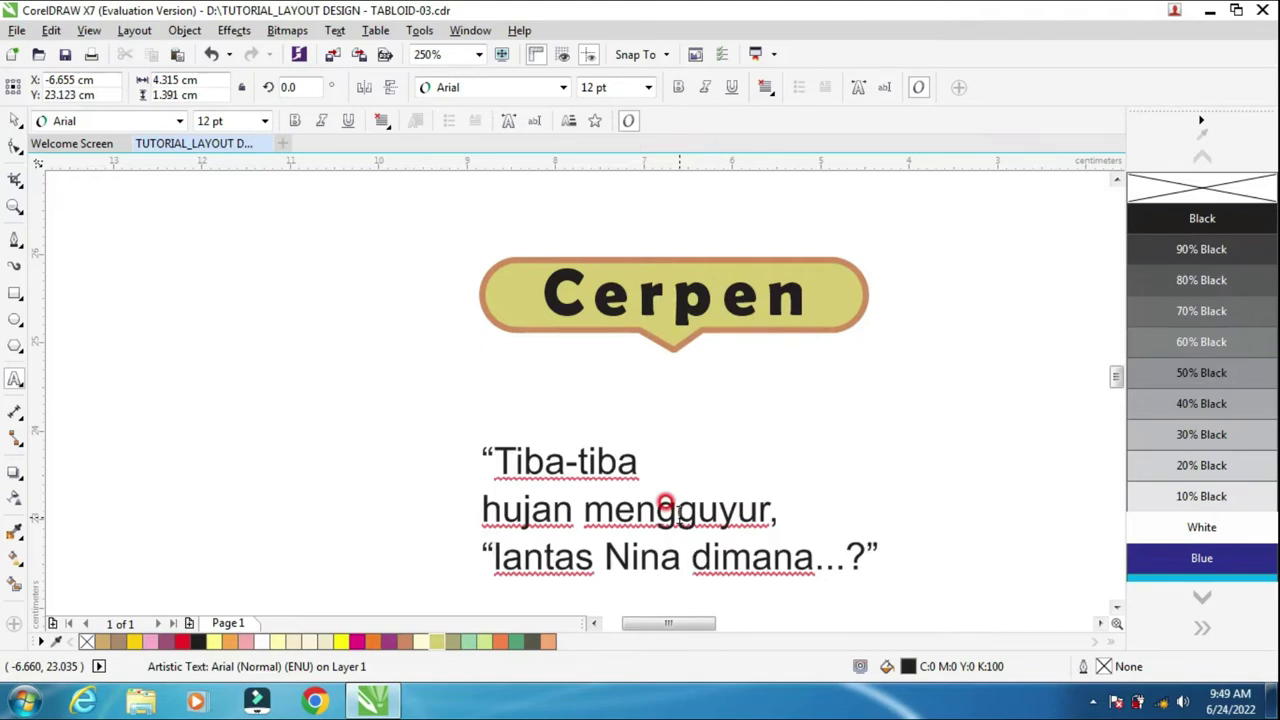
Set the story teaser text in the Chaparral Pro font
click(14, 120)
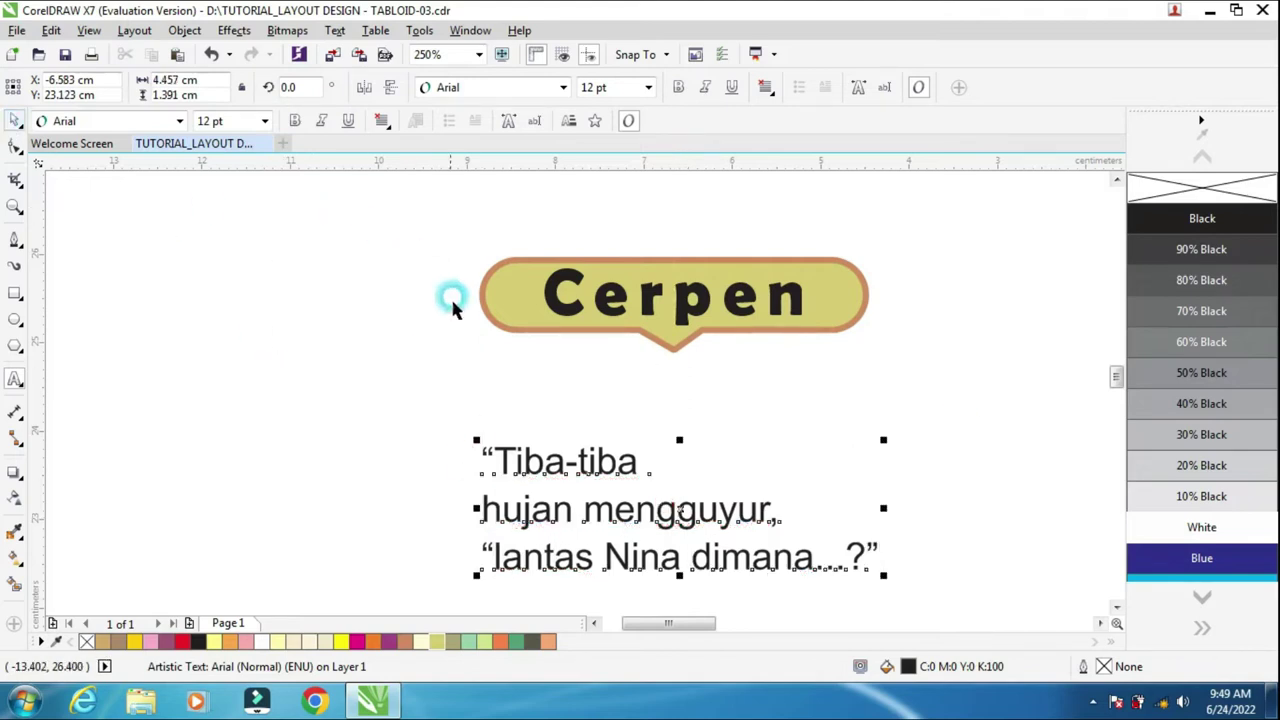
click(473, 87)
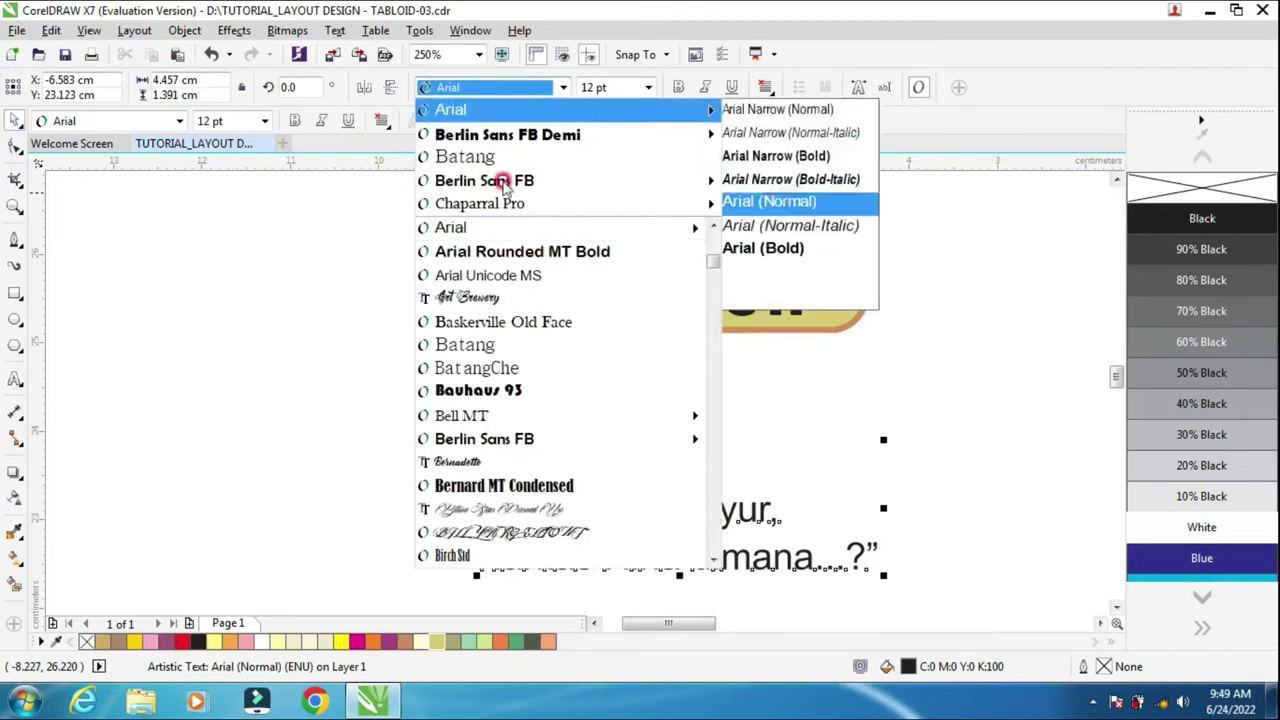
click(500, 203)
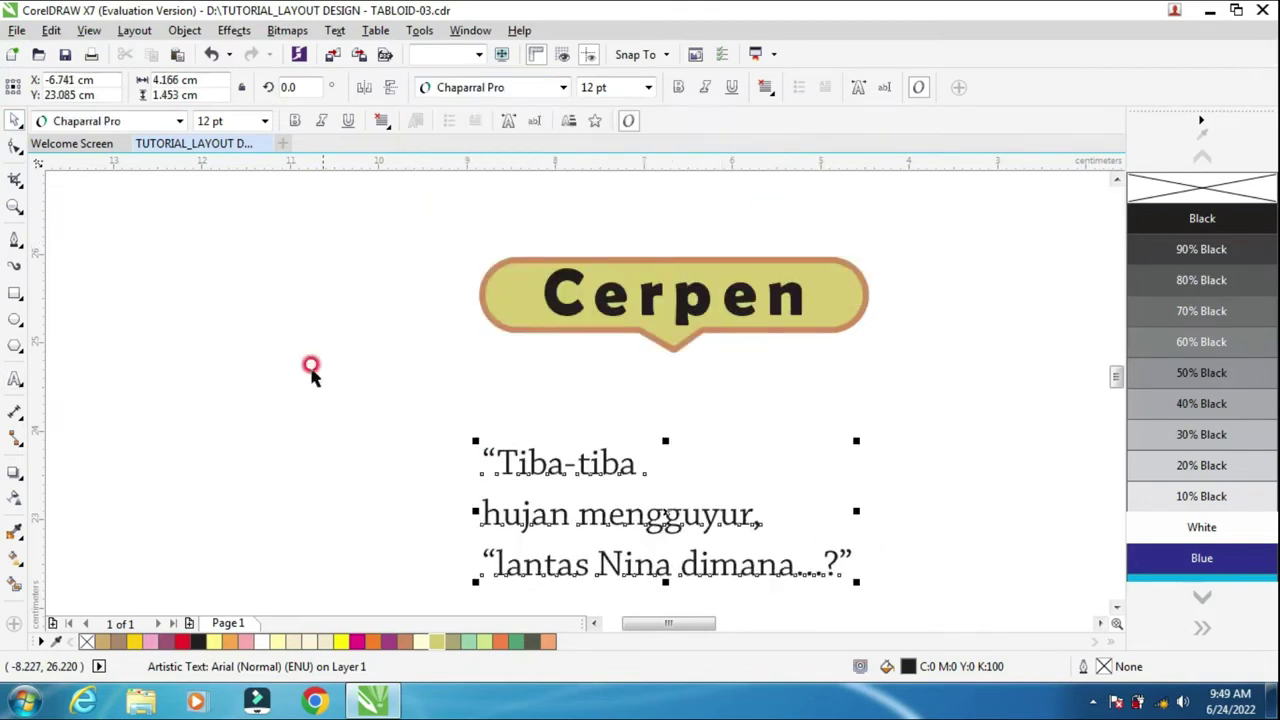
Tighten the teaser's line spacing until the text block is about 1.30 cm high
click(18, 165)
drag(477, 575, 484, 563)
key(space)
click(571, 525)
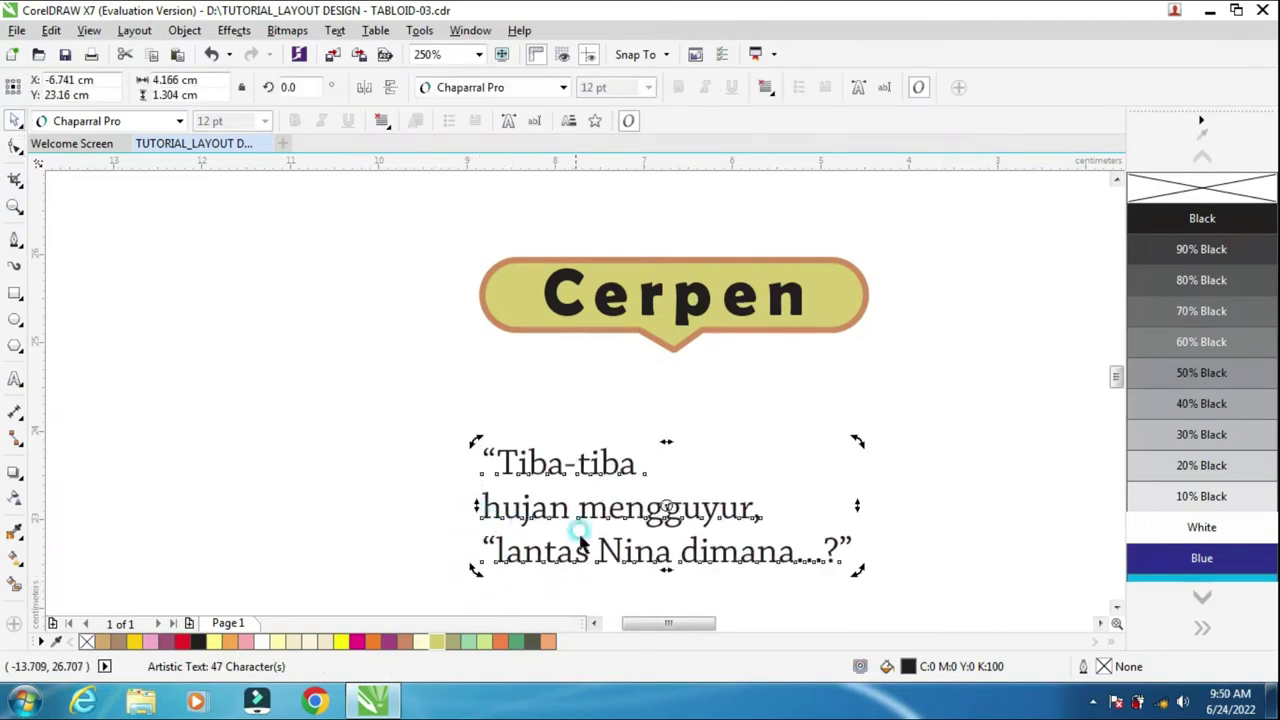
click(571, 525)
Move the teaser text up so it sits directly beneath the "Cerpen" bubble
click(414, 425)
drag(657, 514, 671, 417)
scroll(280, 325, down, 2)
click(512, 434)
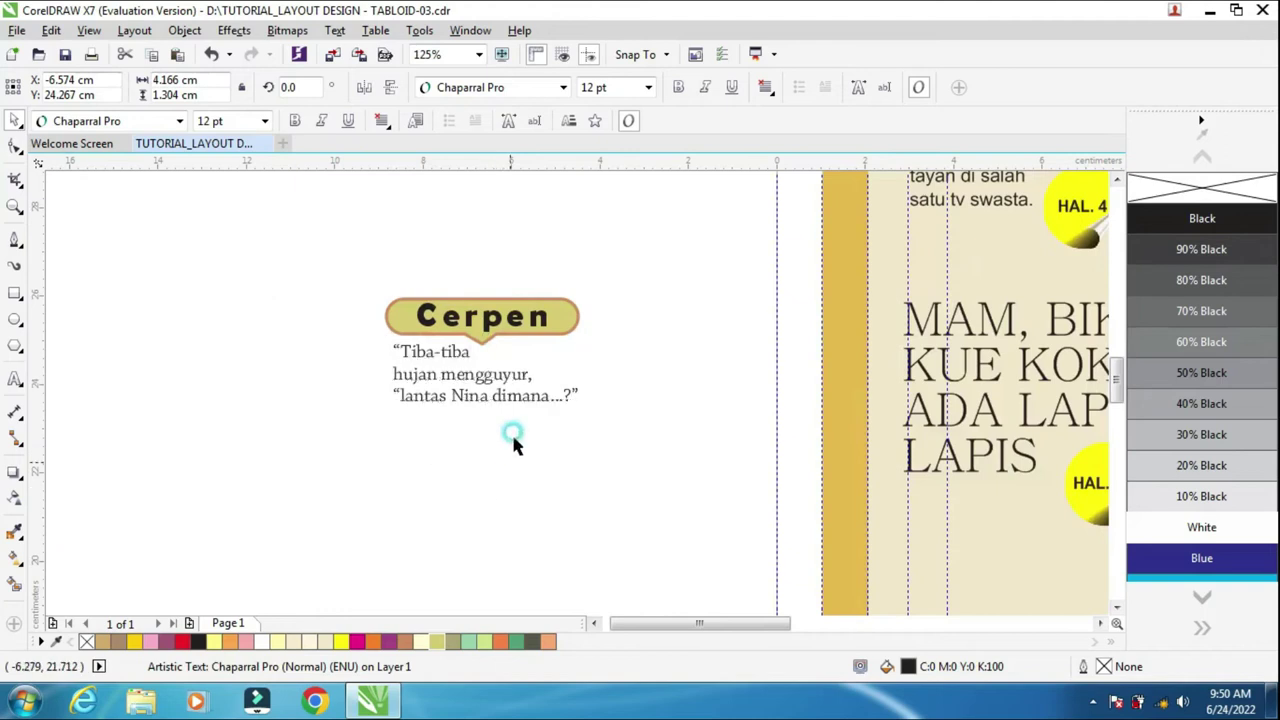
Move the "Cerpen" bubble and its teaser text together onto the cover, below the "MAM, BIKIN KUE KOK ADA LAPIS LAPIS" headline
scroll(977, 610, down, 2)
drag(1126, 624, 1100, 622)
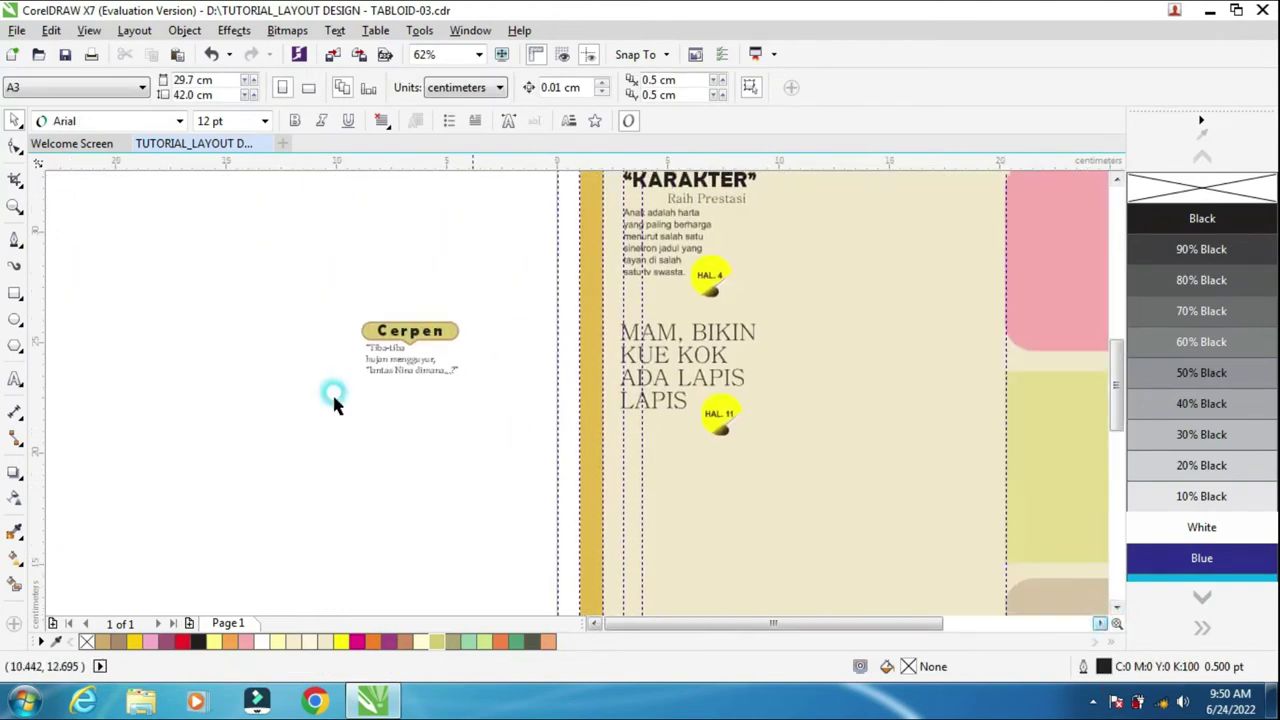
drag(322, 302, 464, 384)
drag(372, 324, 657, 466)
click(374, 443)
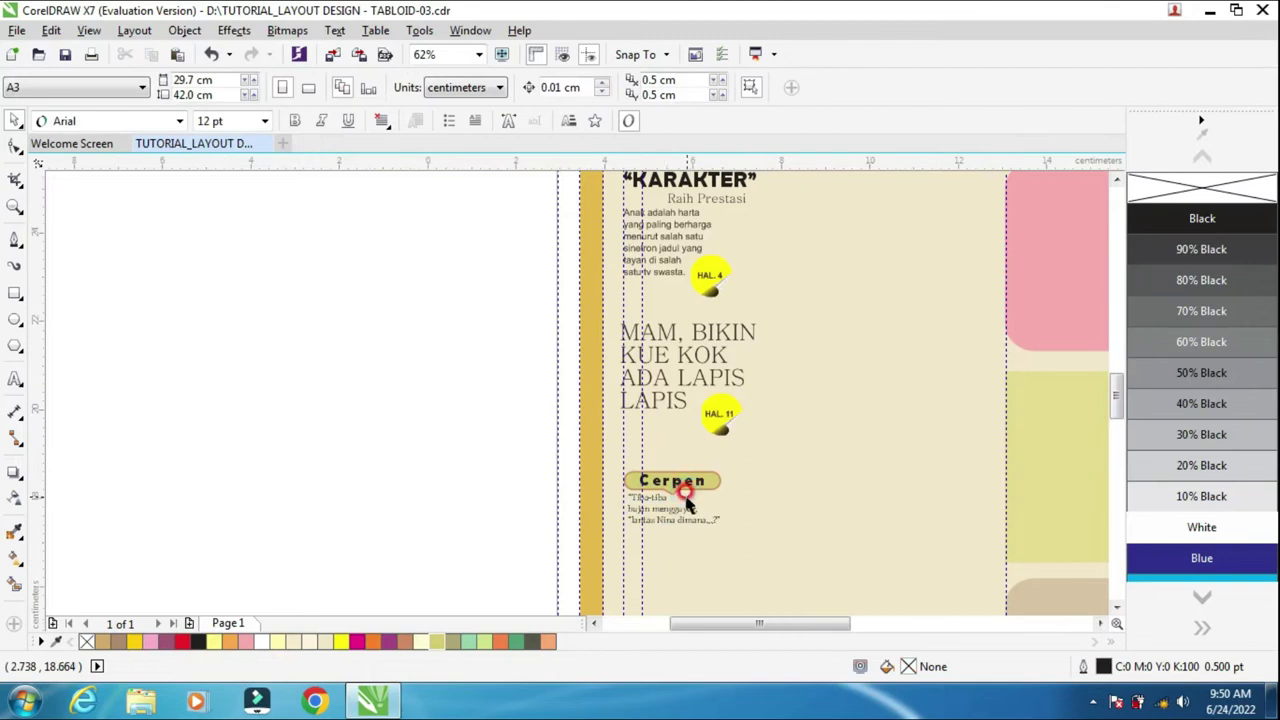
Nudge the teaser text slightly down, away from the "Cerpen" bubble
scroll(686, 510, up, 2)
click(627, 504)
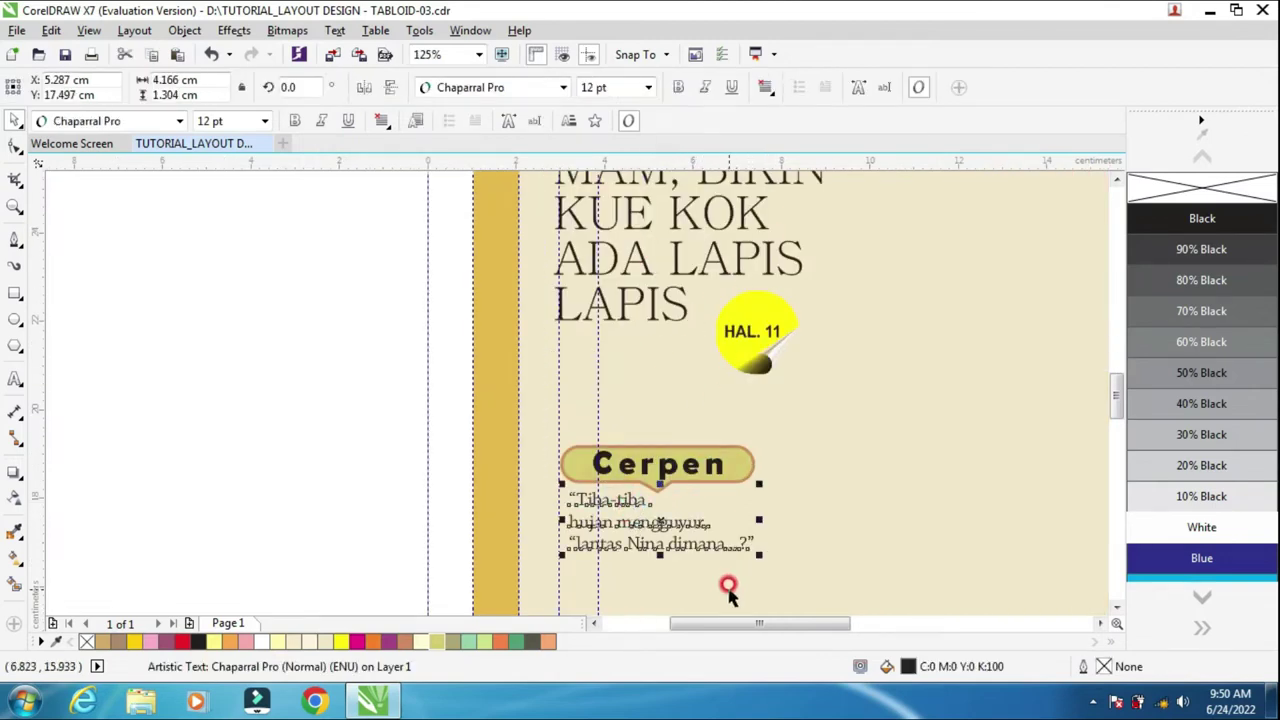
scroll(731, 534, up, 2)
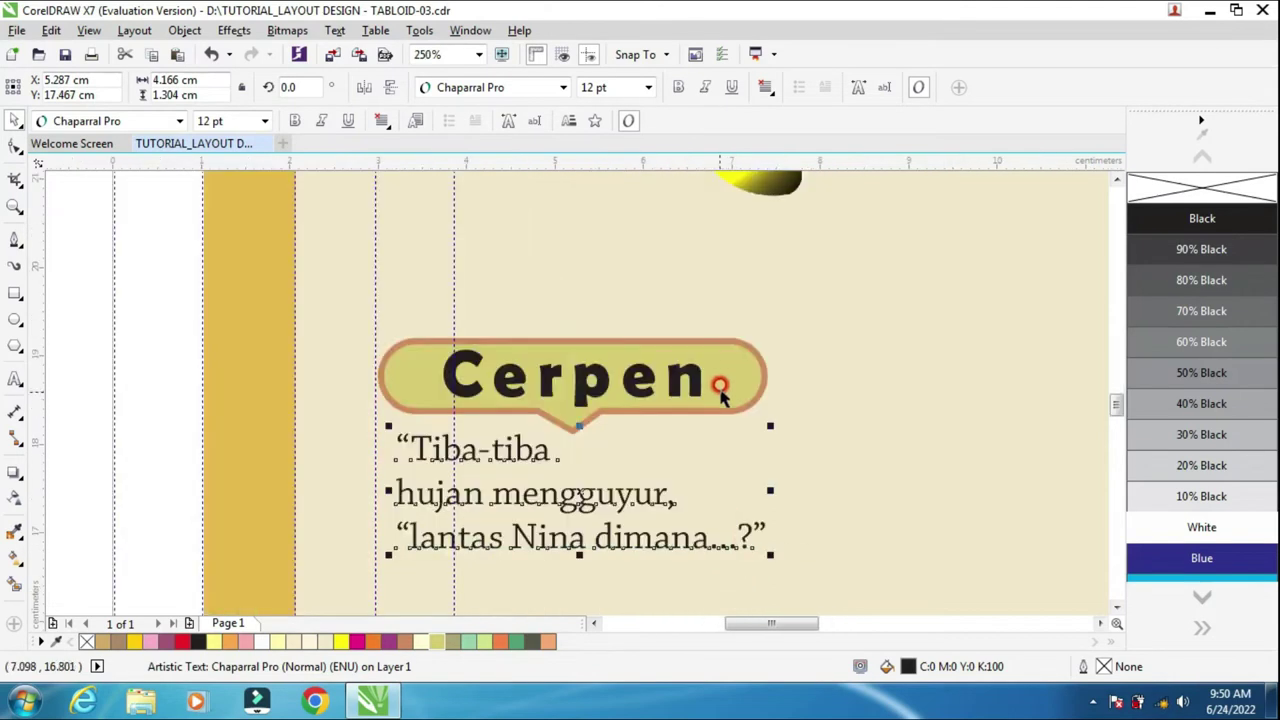
Recolour only the "Cerpen" text within its group to the pale cream document colour
click(640, 383)
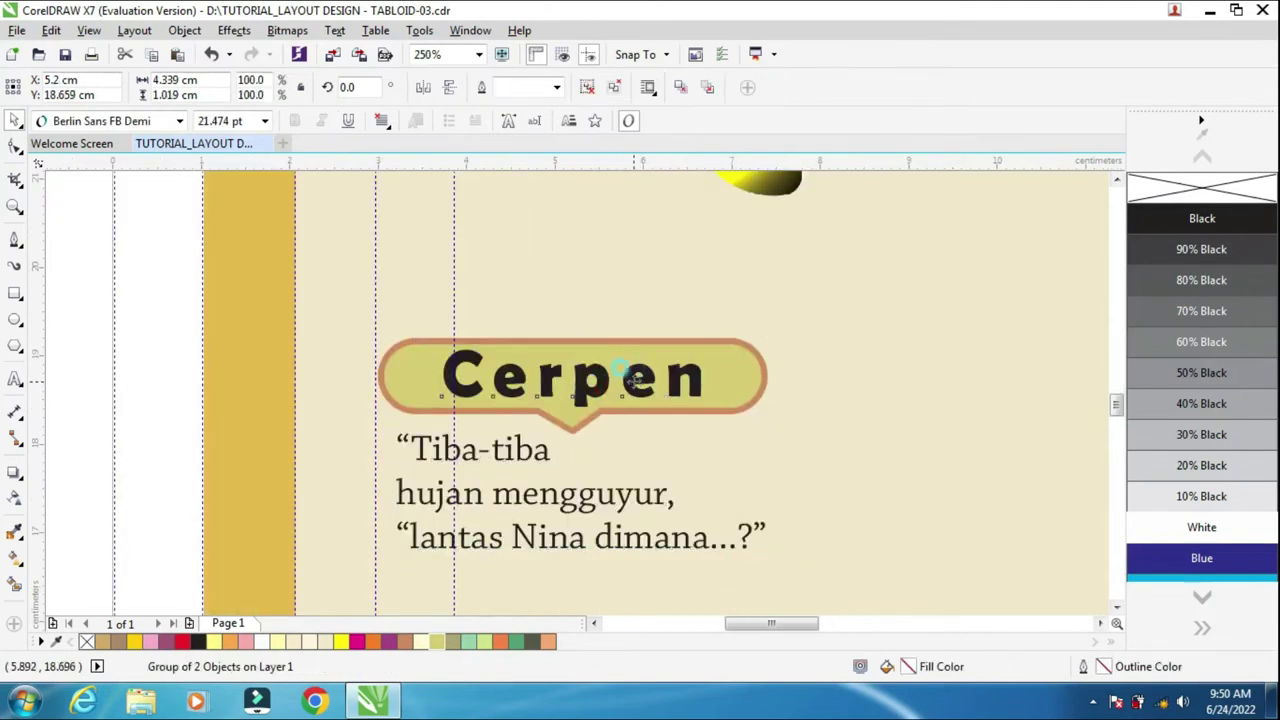
ctrl+click(633, 378)
click(421, 642)
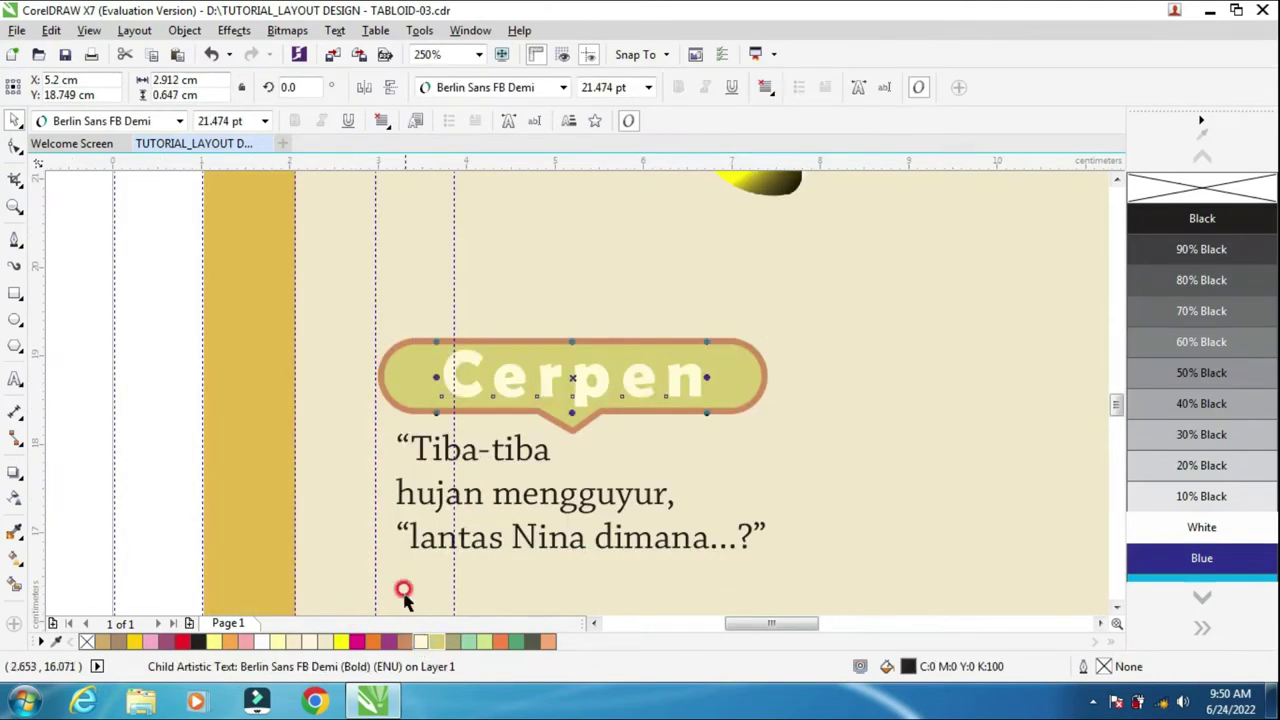
scroll(400, 588, down, 2)
click(143, 386)
Copy the "HAL. 11" curled sticker to the blank area beside the page
scroll(340, 455, down, 2)
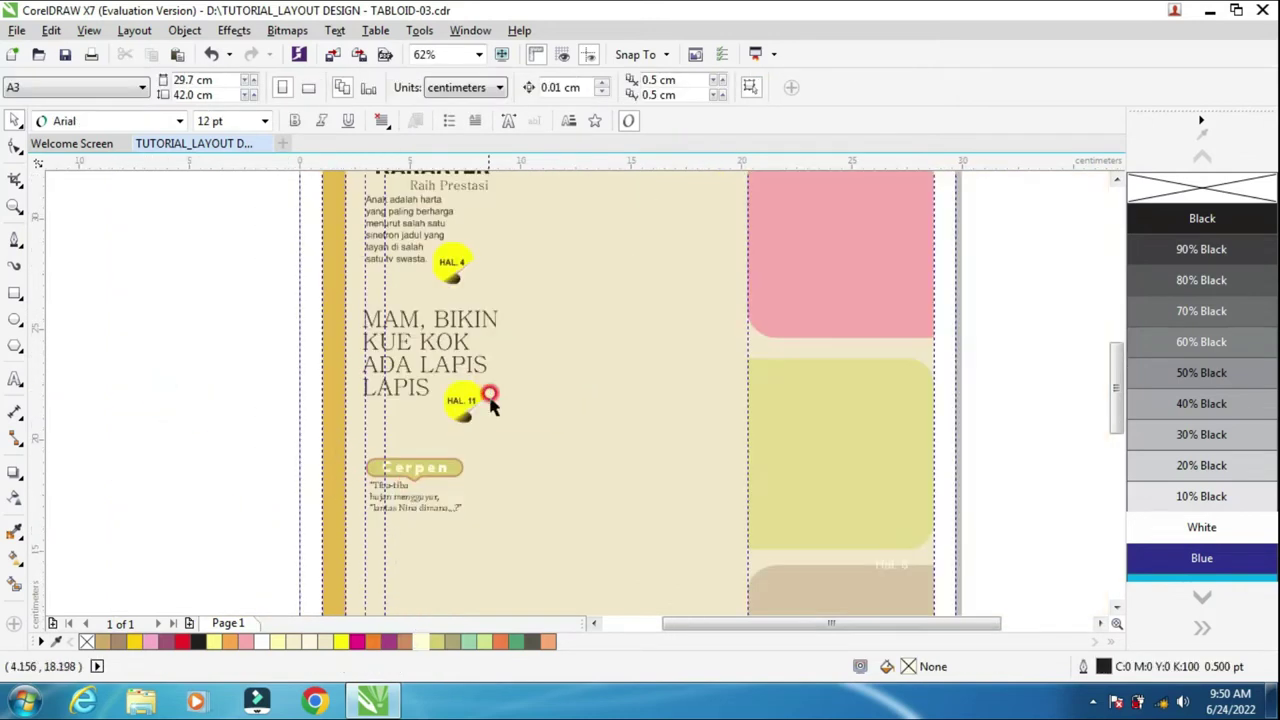
click(457, 403)
drag(457, 403, 214, 449)
scroll(207, 440, up, 2)
scroll(207, 440, up, 2)
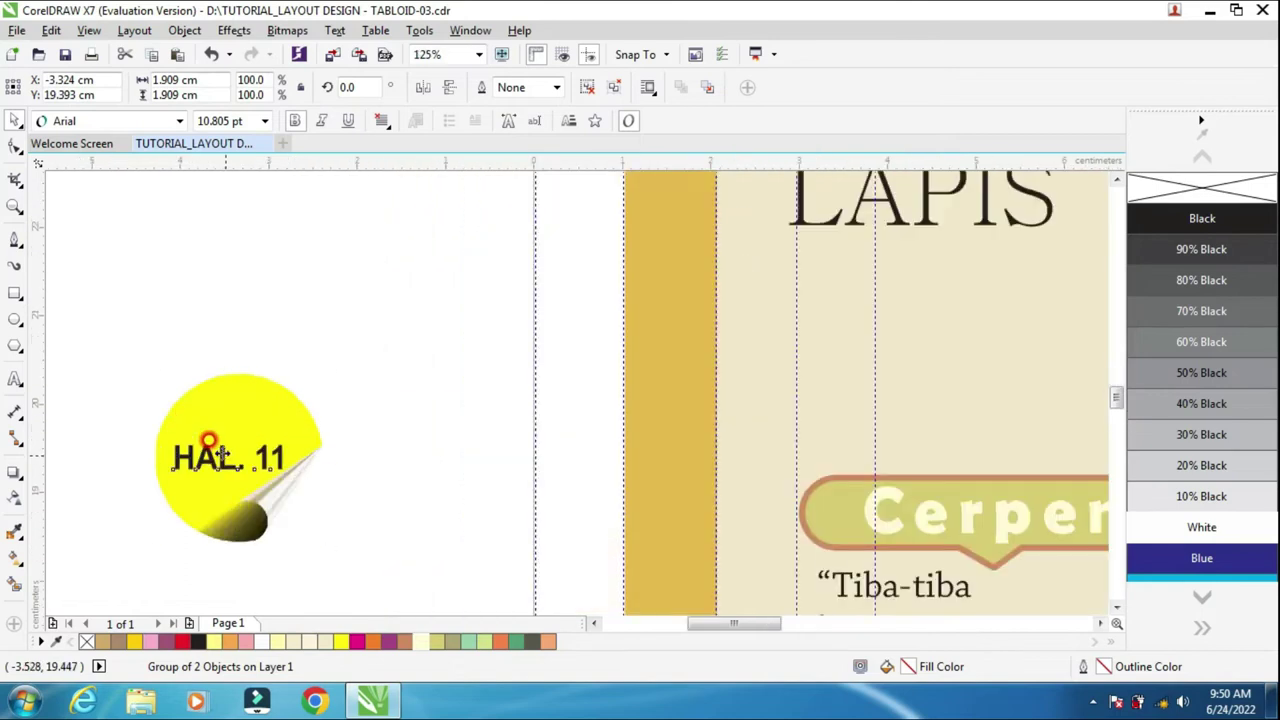
Change the copied sticker's label to "HAL. 3" and nudge the text right to recentre it on the sticker
click(10, 377)
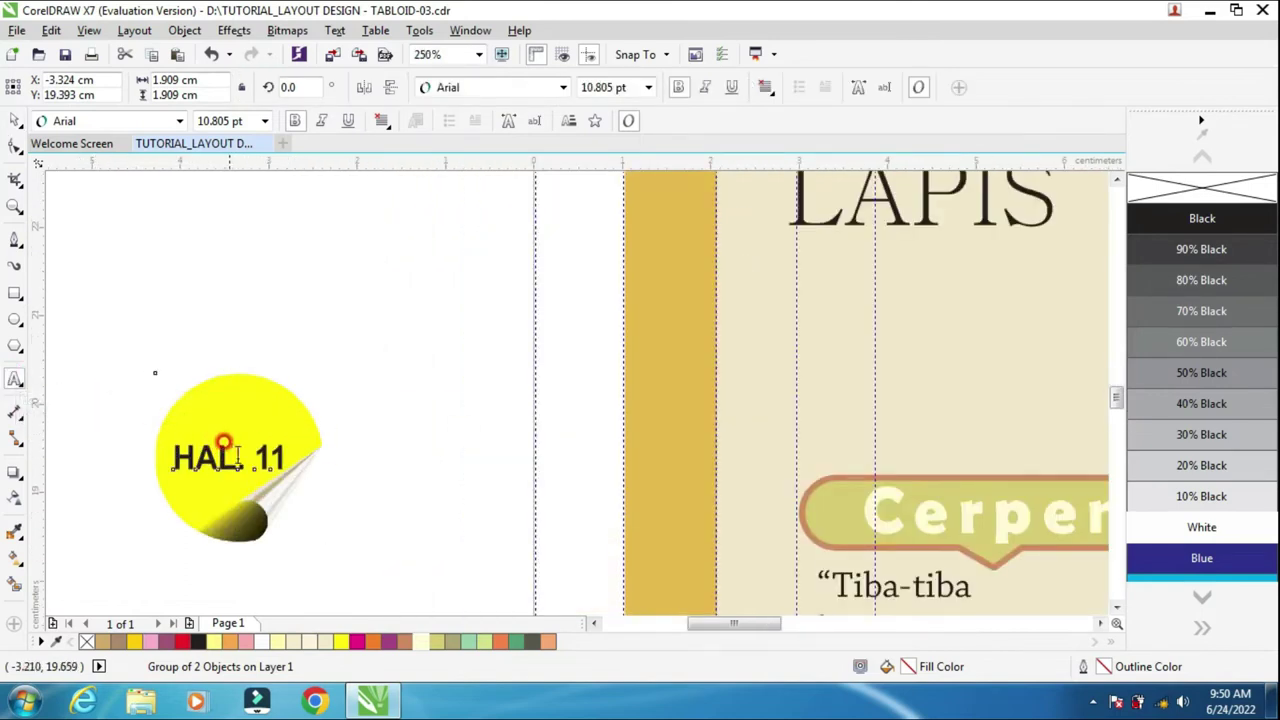
click(271, 457)
click(348, 470)
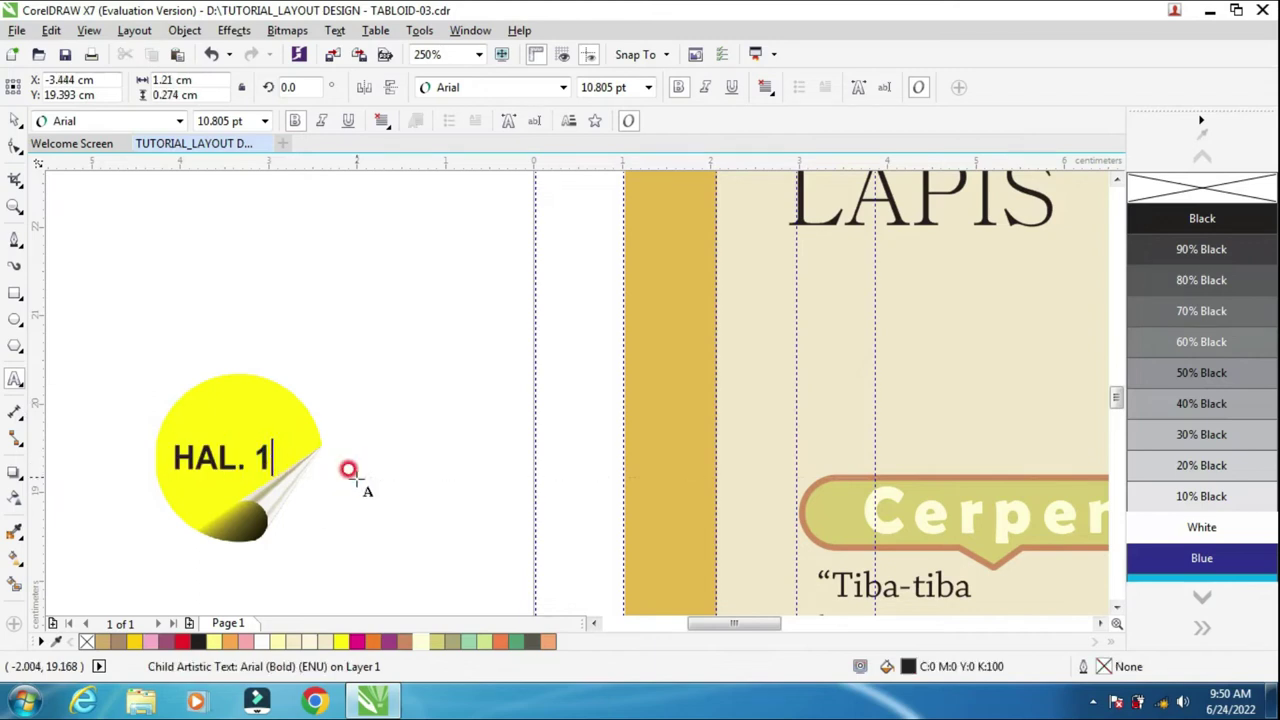
click(15, 120)
scroll(300, 487, up, 2)
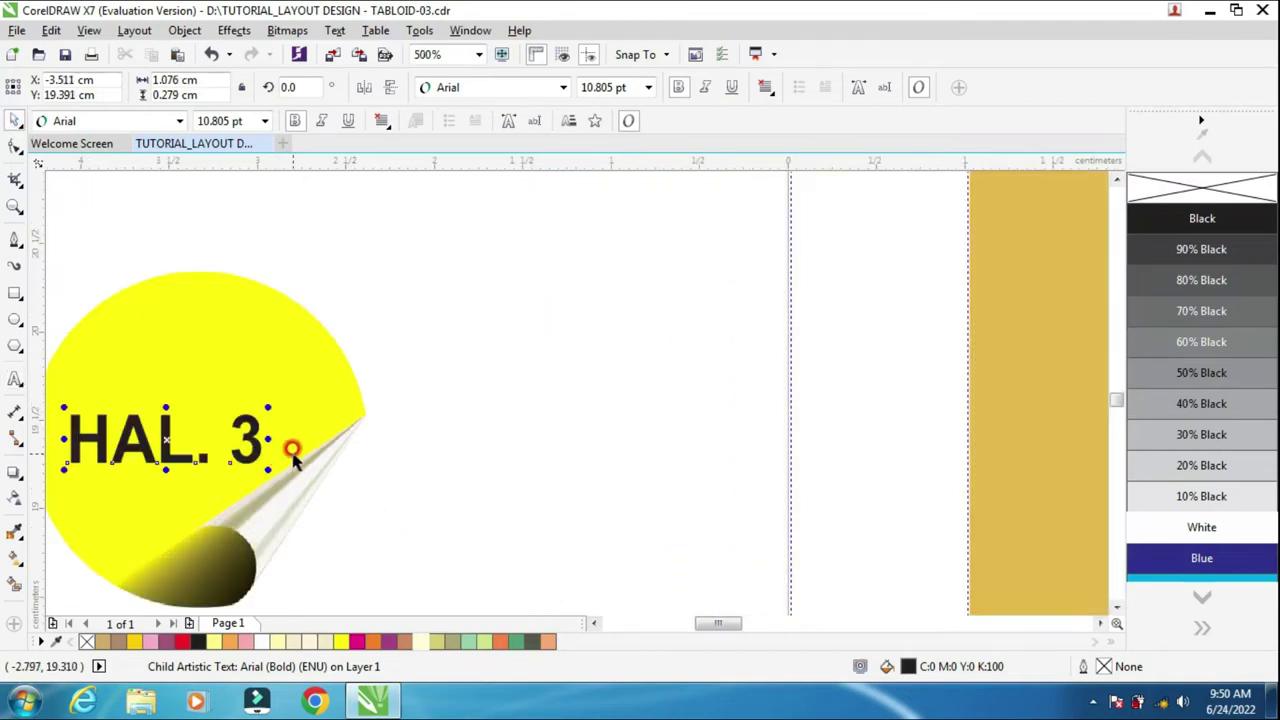
key(Right)
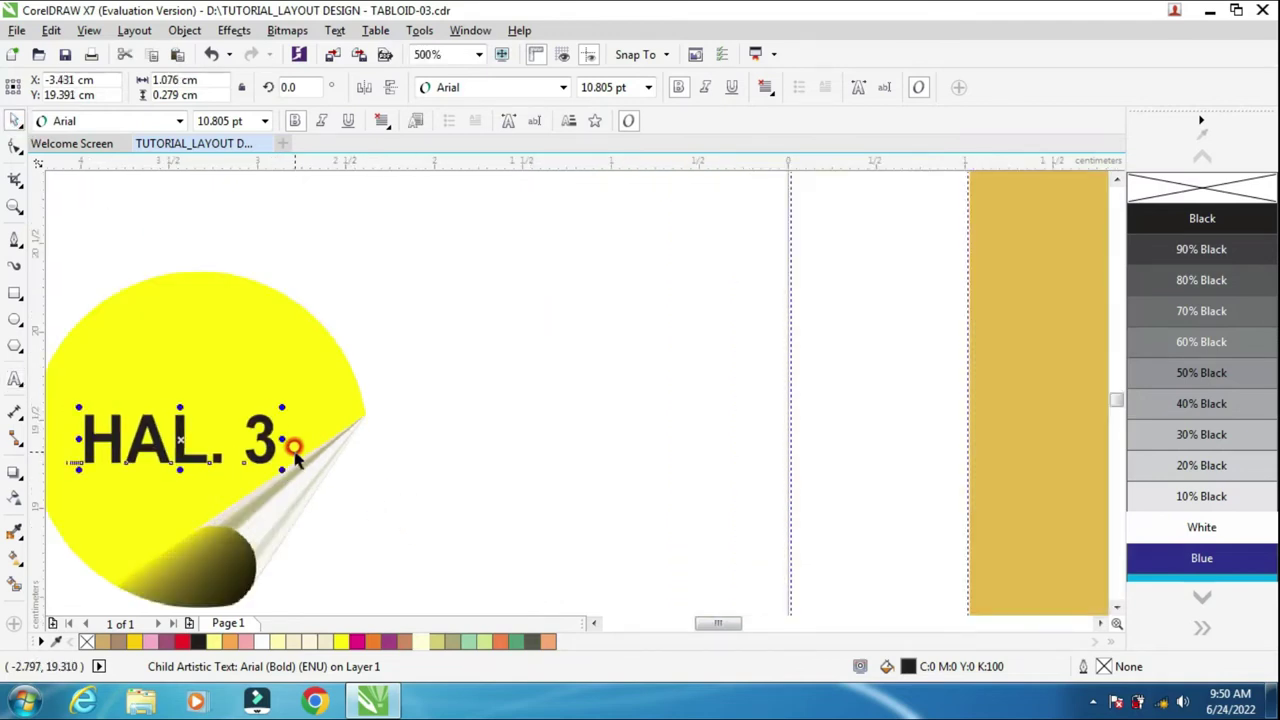
Move the "HAL. 3" curled sticker onto the page, beside the teaser text under the "Cerpen" bubble
click(404, 443)
scroll(408, 447, down, 2)
drag(146, 345, 474, 583)
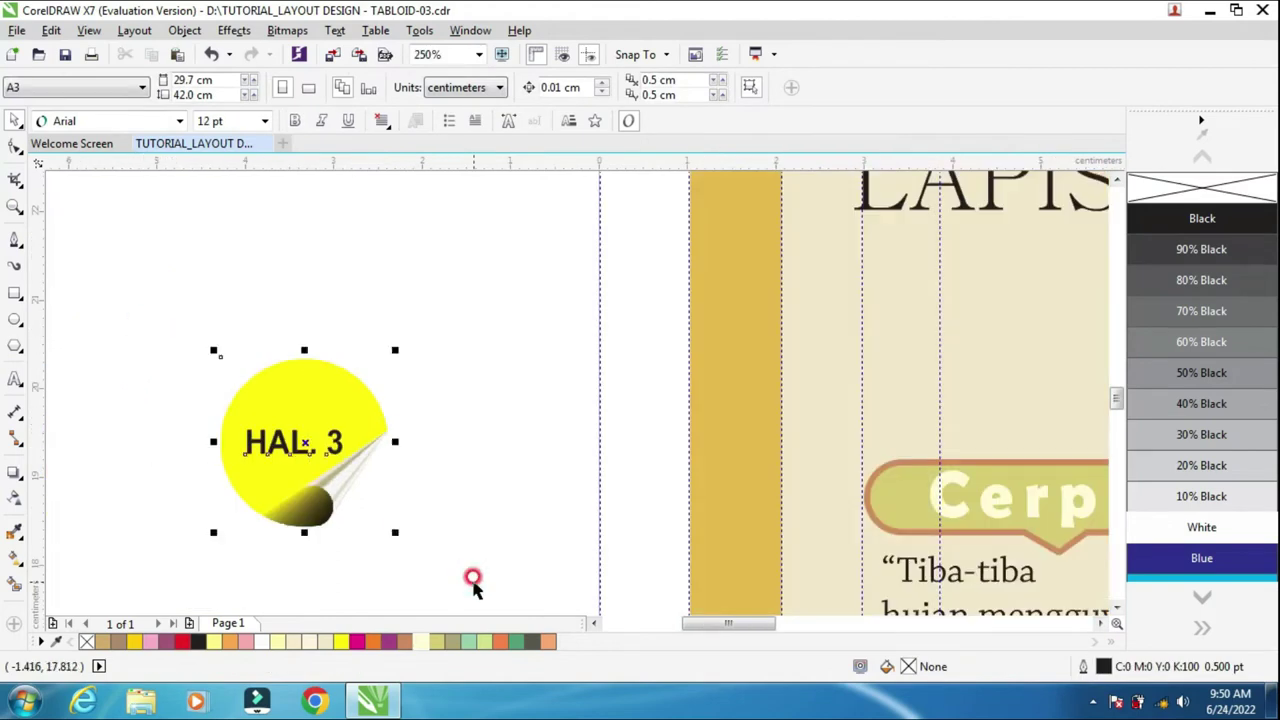
scroll(474, 588, down, 2)
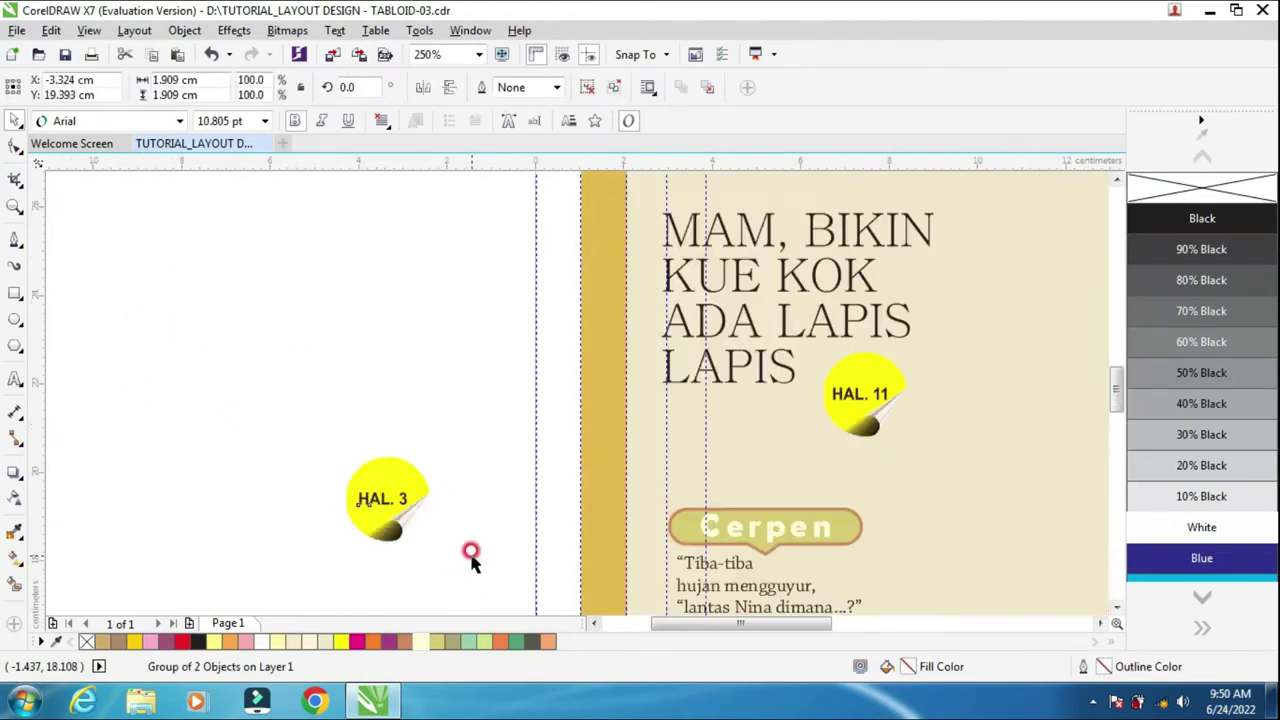
scroll(530, 527, down, 2)
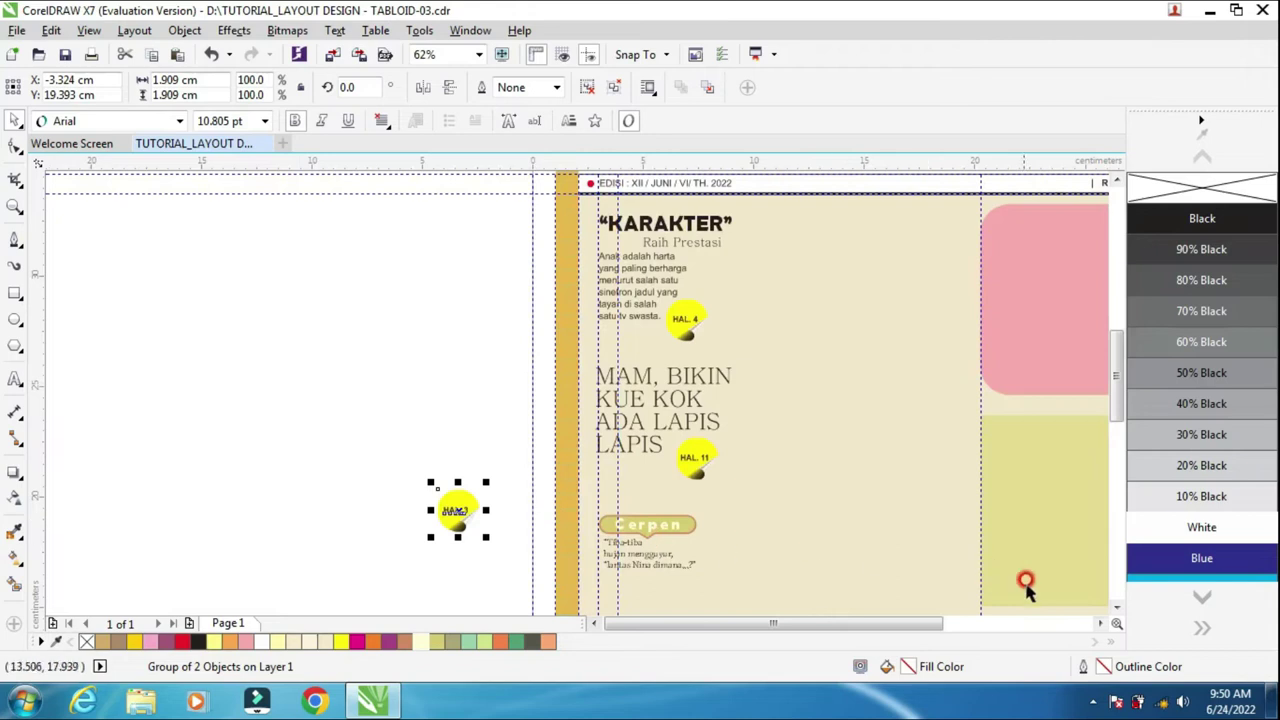
click(1116, 607)
drag(451, 402, 708, 451)
scroll(726, 456, up, 2)
click(137, 371)
scroll(414, 429, down, 4)
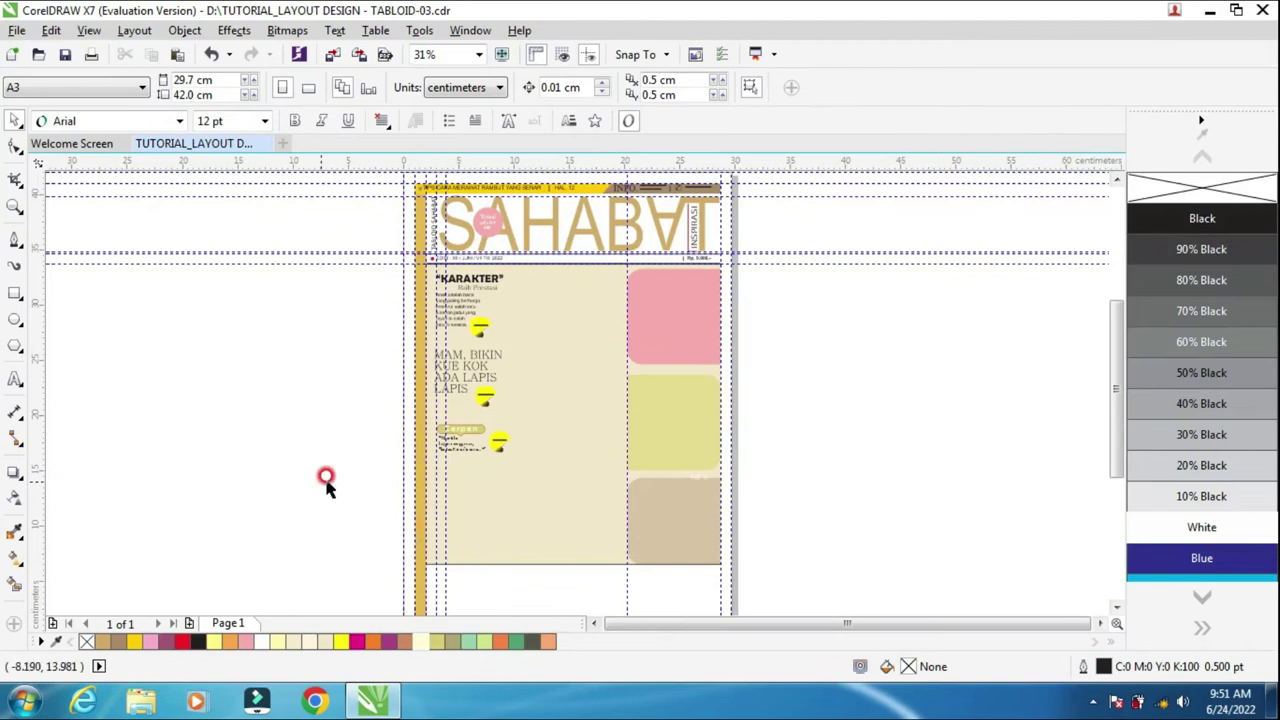
Add the artistic text "bagi" in Arial on the blank area beside the page and enlarge it to about 48 pt
scroll(326, 478, up, 2)
drag(285, 430, 280, 497)
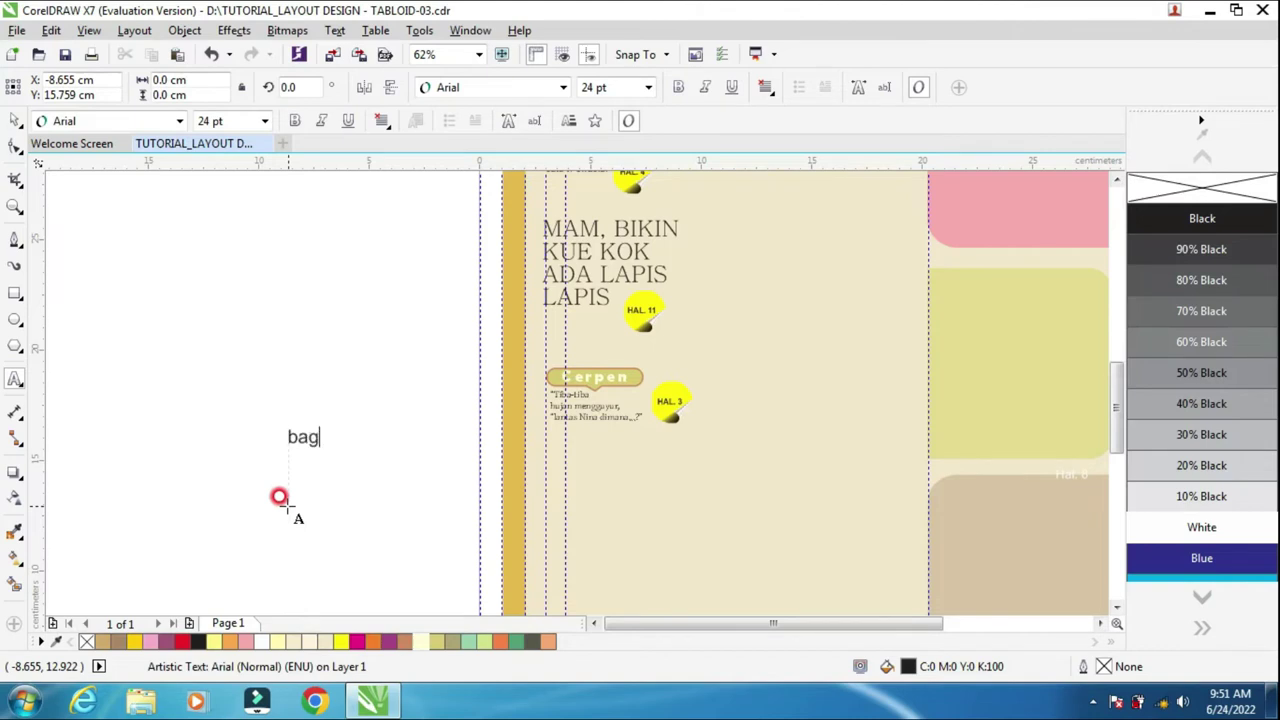
click(14, 120)
scroll(316, 450, up, 2)
drag(334, 446, 391, 514)
scroll(343, 449, up, 2)
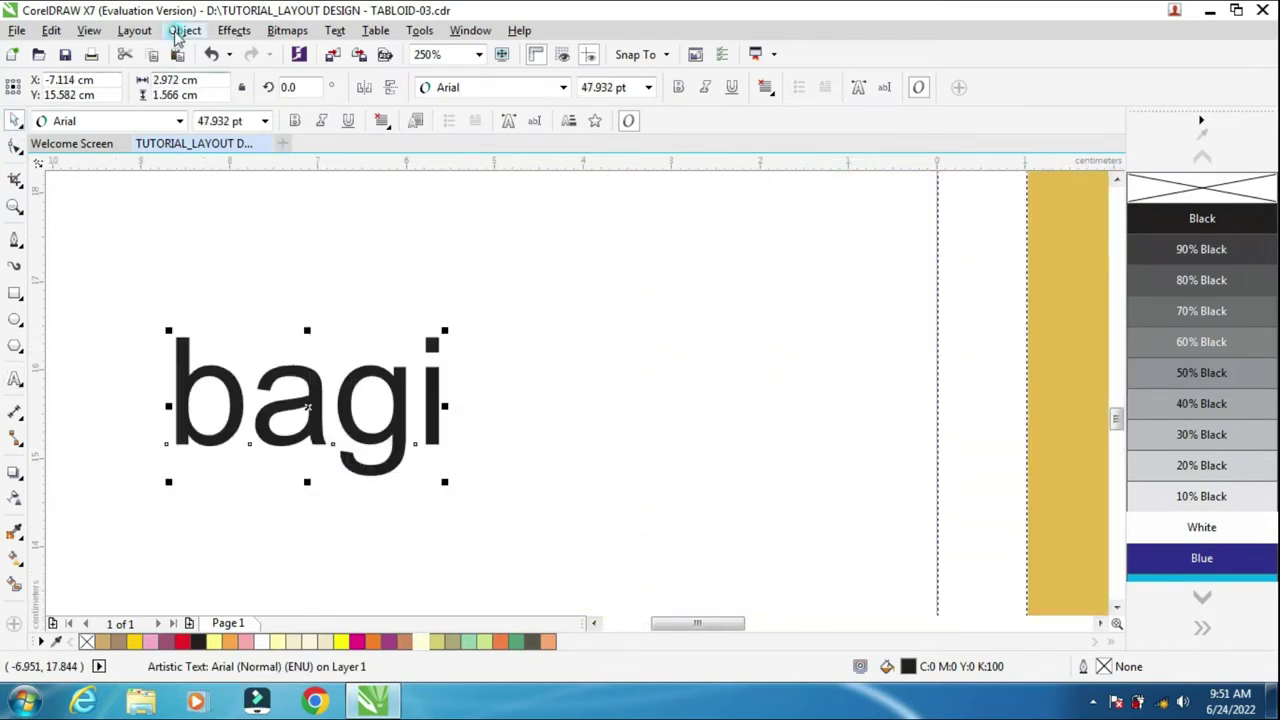
Break the "bagi" text apart into separate letters and stretch the "b" upward to about 1.8 cm tall
click(180, 32)
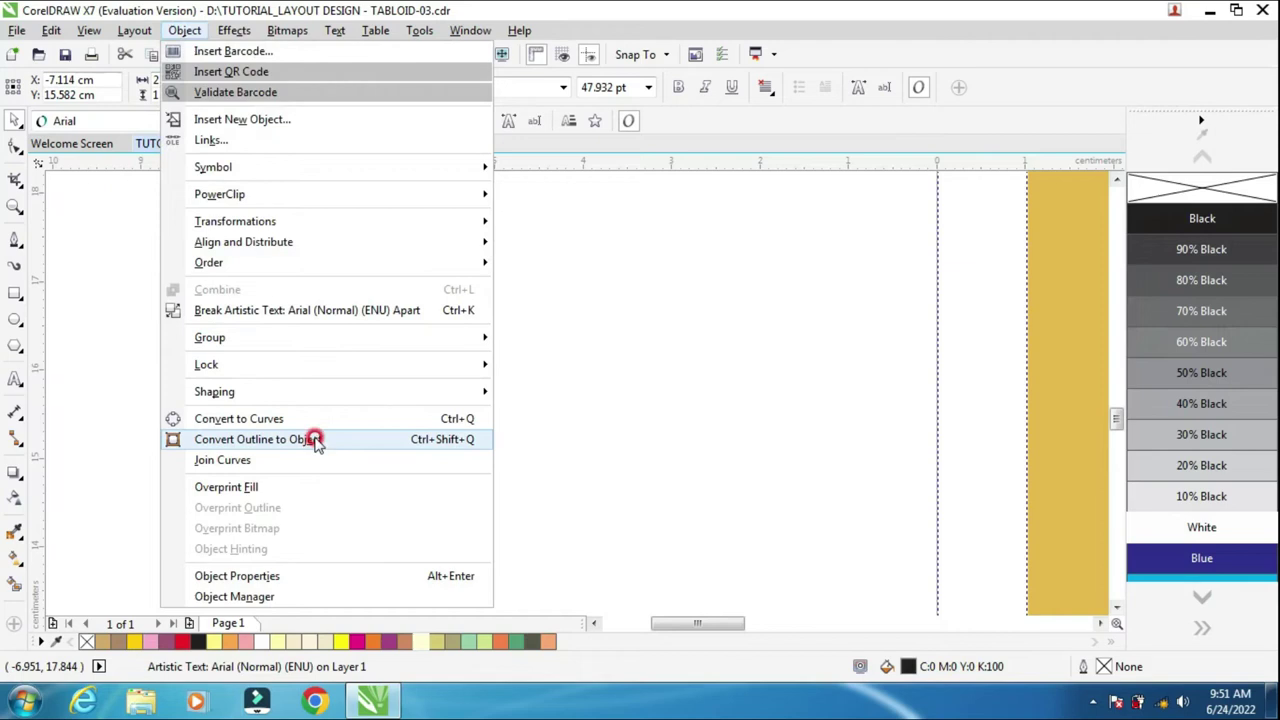
click(318, 310)
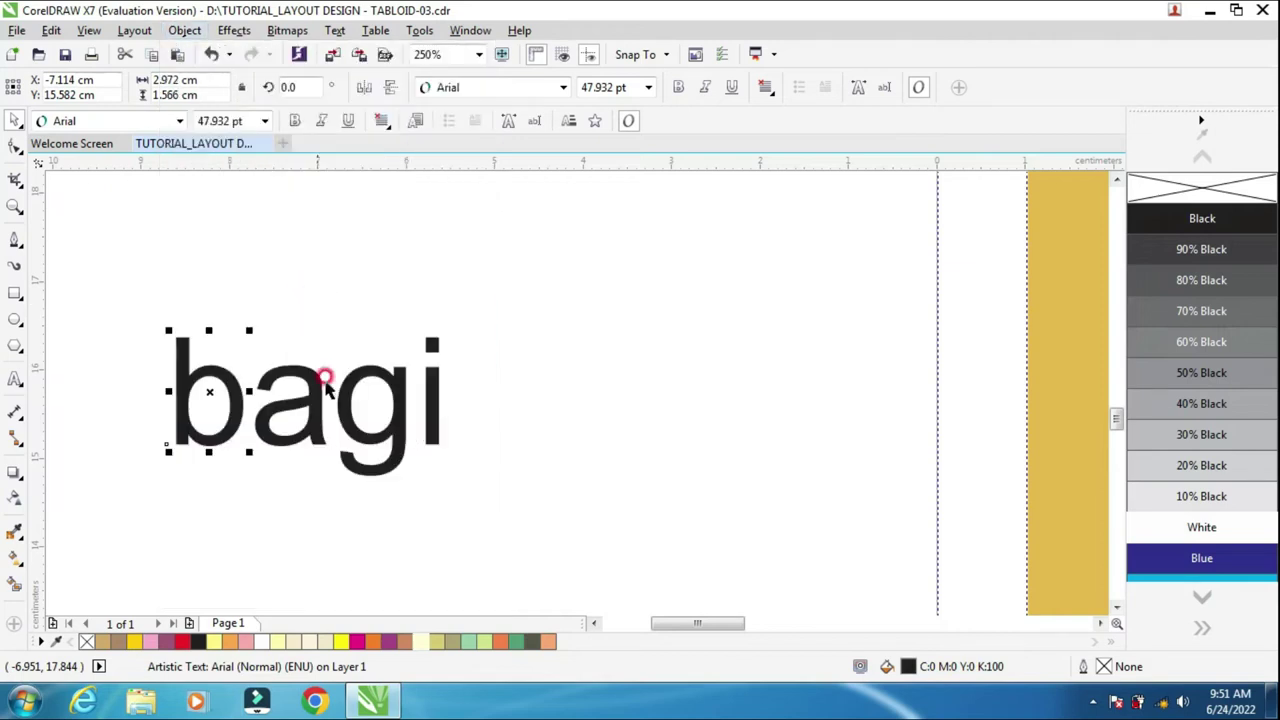
click(570, 423)
click(216, 390)
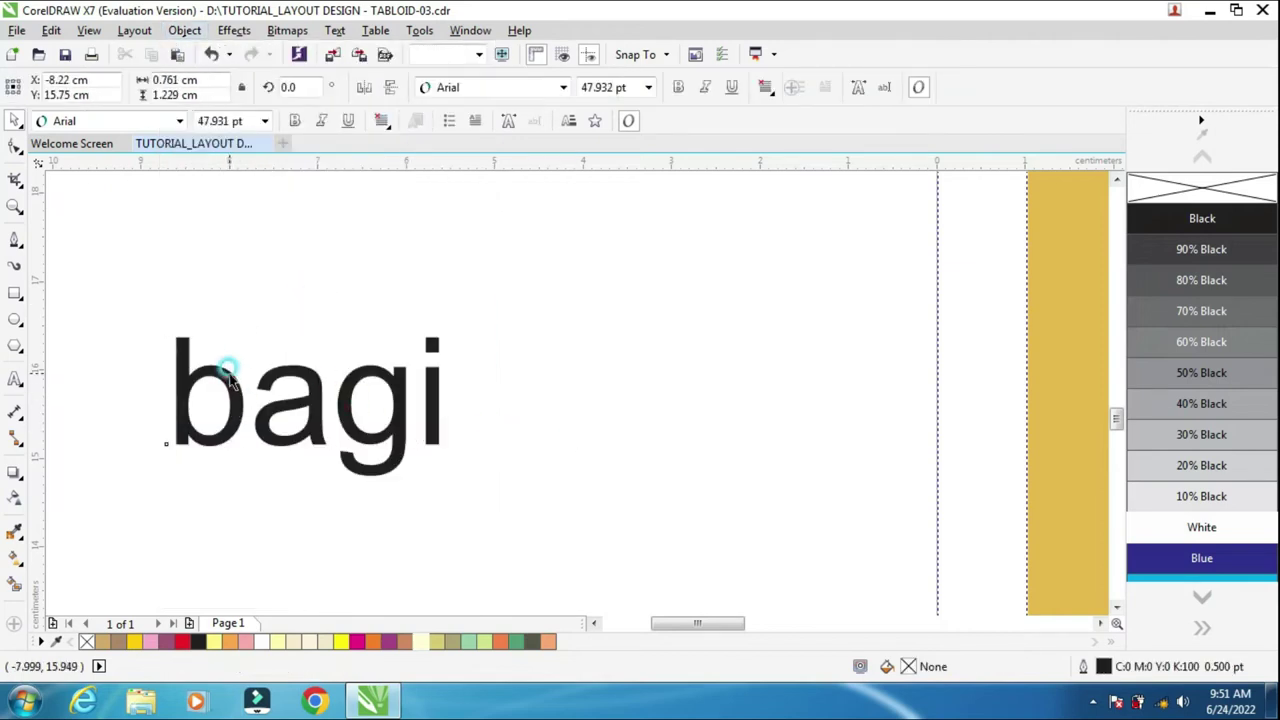
drag(210, 330, 220, 280)
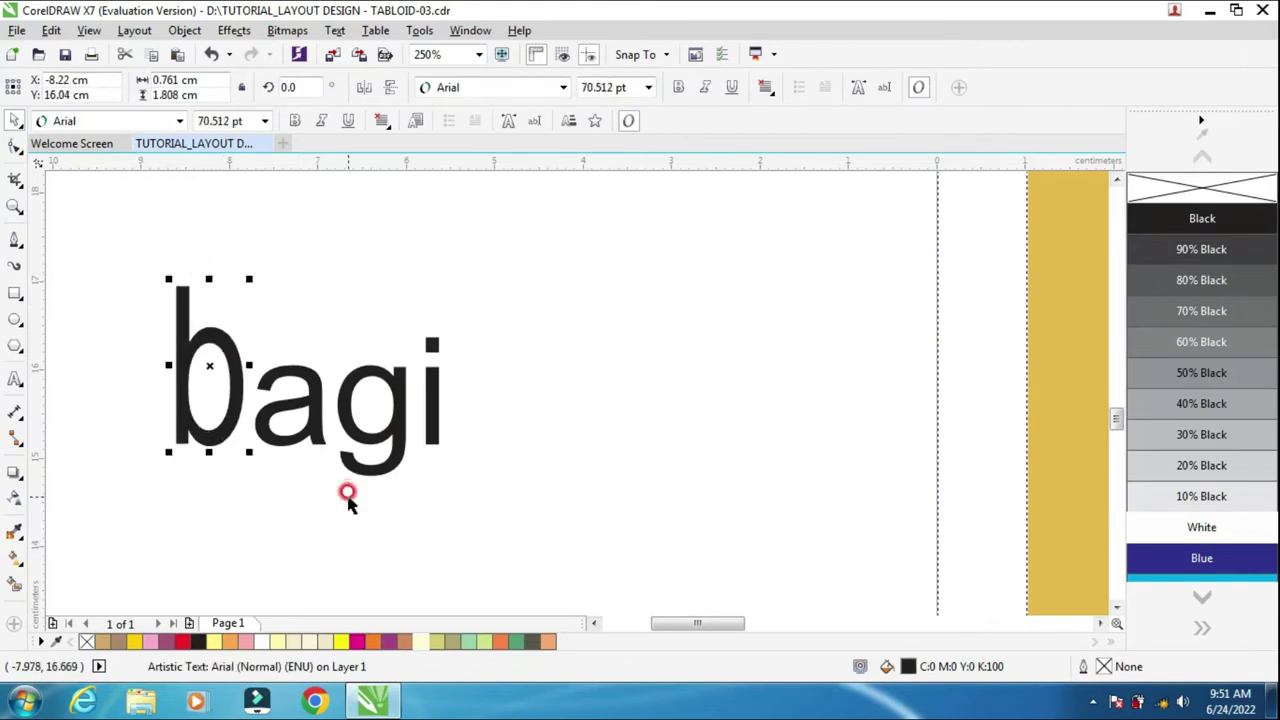
Move the letter "g" directly above the "a" so the two letters form a vertical stack
click(310, 430)
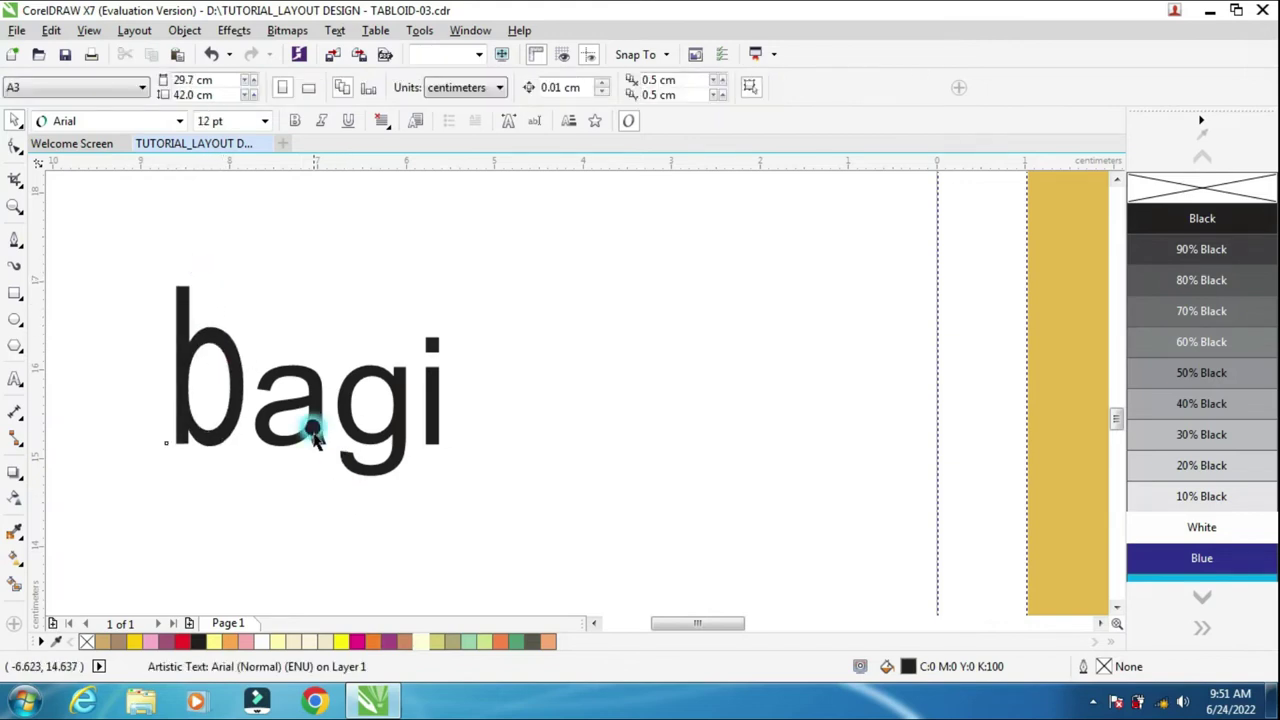
click(372, 420)
drag(372, 420, 281, 312)
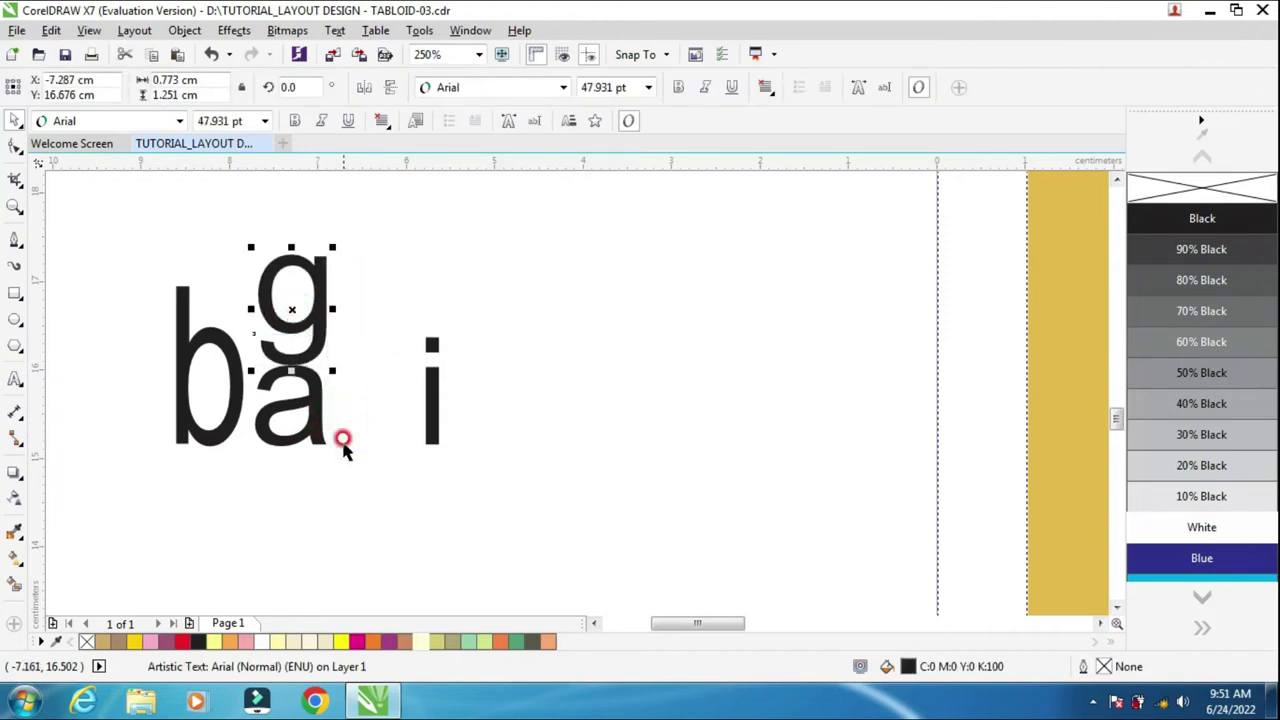
click(363, 510)
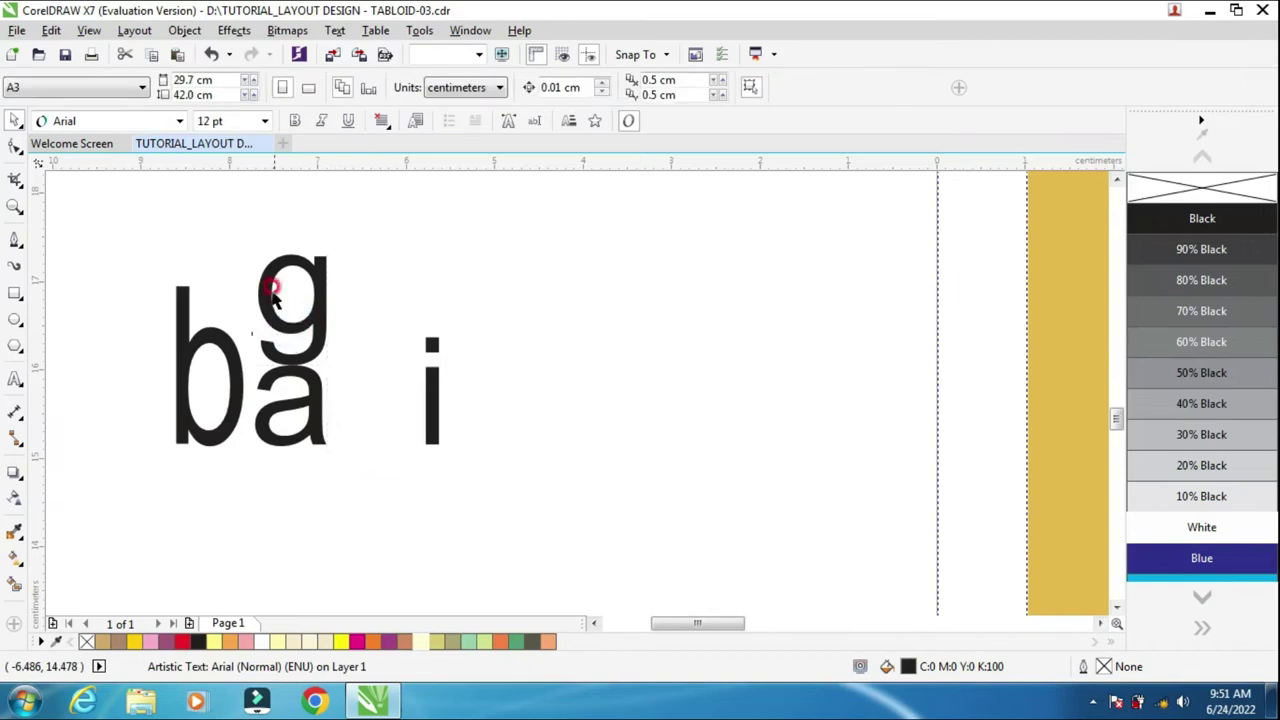
click(300, 360)
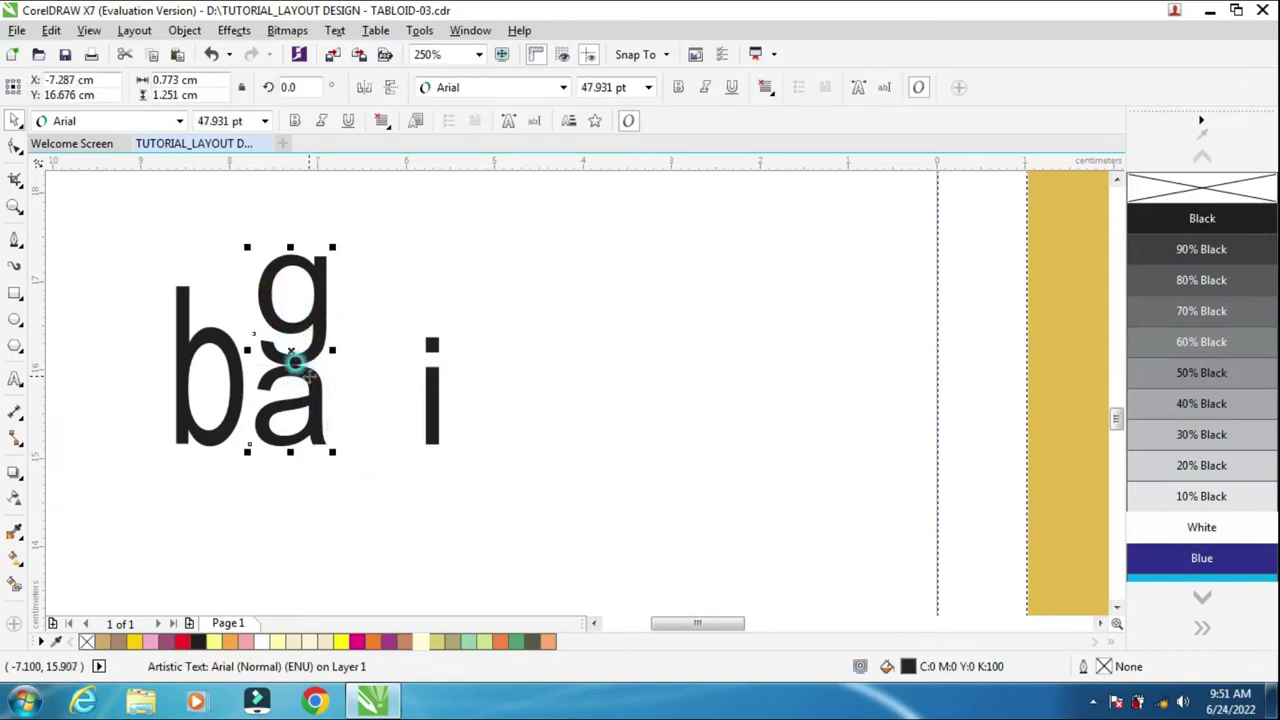
shift+click(295, 364)
Stretch the "b" to about 2.17 cm tall, and move the "i" against the "g"-"a" stack, stretching it to the same height
click(206, 349)
click(200, 320)
drag(205, 285, 214, 247)
drag(428, 396, 352, 402)
drag(343, 331, 343, 245)
Nudge the "b" slightly right to tighten its gap with the stacked "g" and "a"
mouse_move(135, 210)
mouse_down()
mouse_move(509, 506)
mouse_move(500, 512)
mouse_up()
click(263, 386)
click(229, 371)
key(Right)
key(Right)
key(Right)
key(Right)
key(Right)
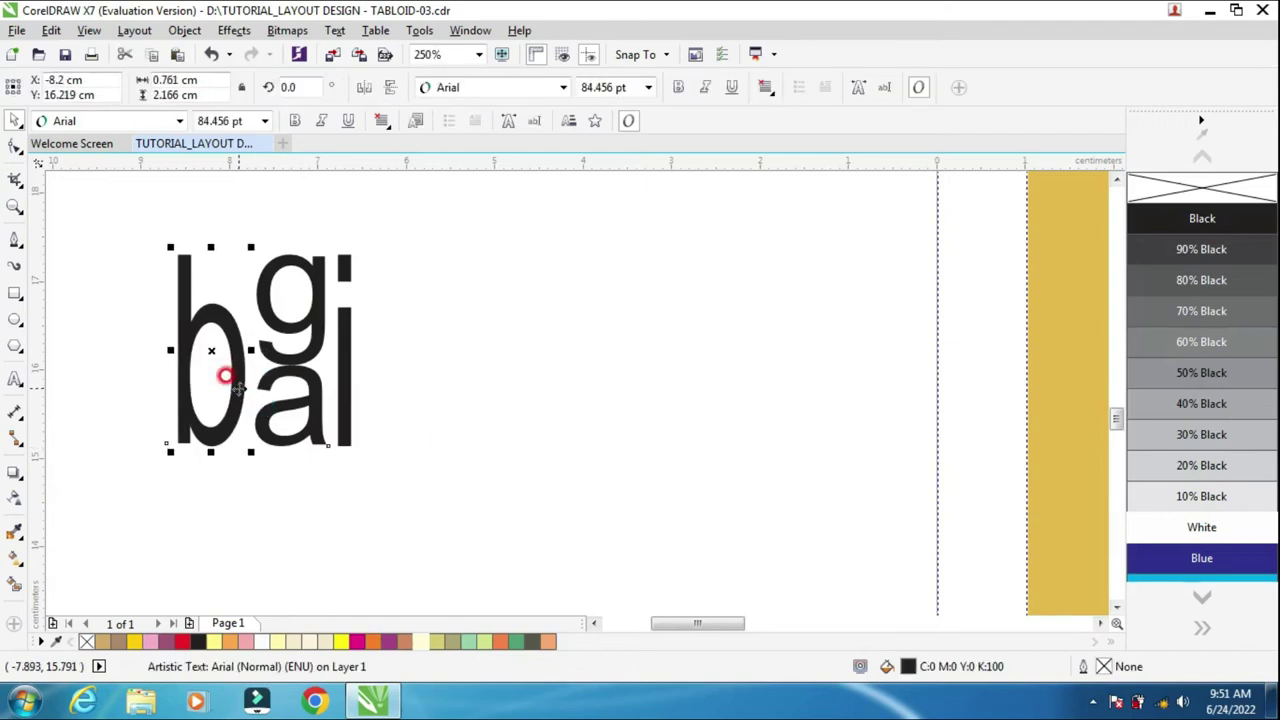
click(520, 565)
Group the four rearranged "bagi" letters into one object
drag(104, 223, 517, 540)
key(ctrl+g)
click(459, 470)
Draw a nearly square frame about 2.58 by 2.61 cm around the grouped "bagi" letters
click(20, 296)
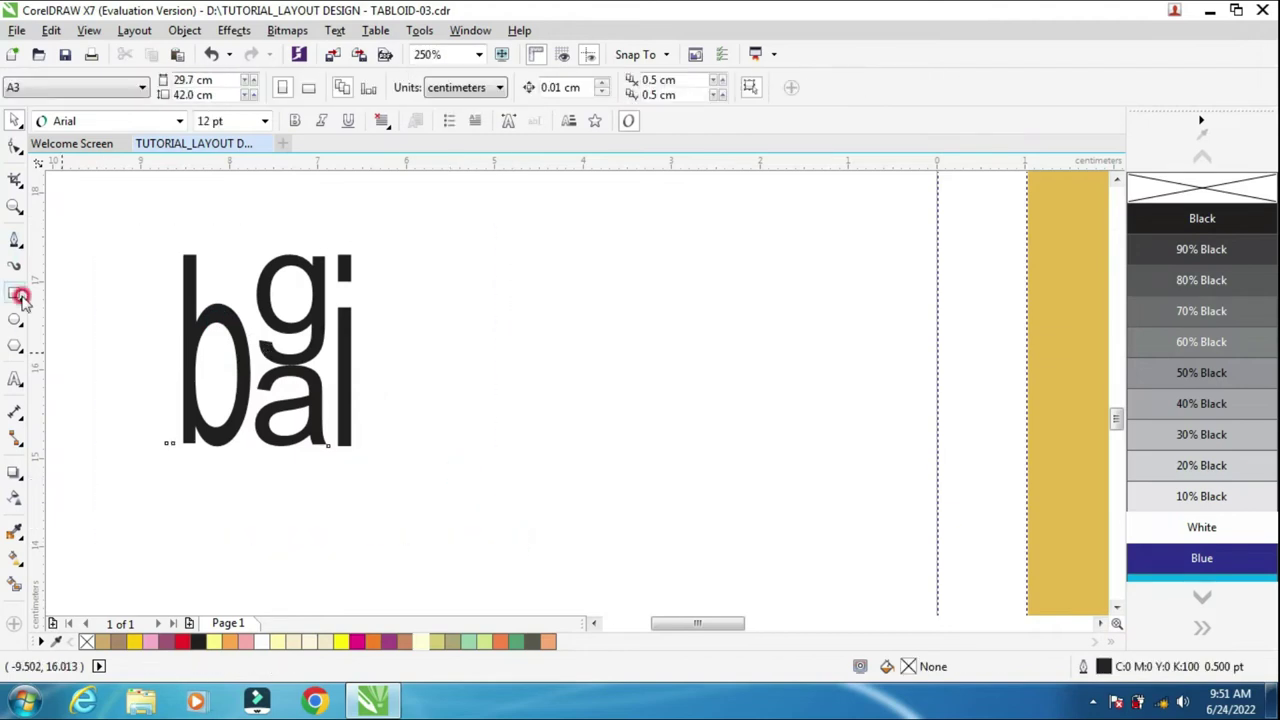
drag(155, 238, 385, 467)
click(15, 140)
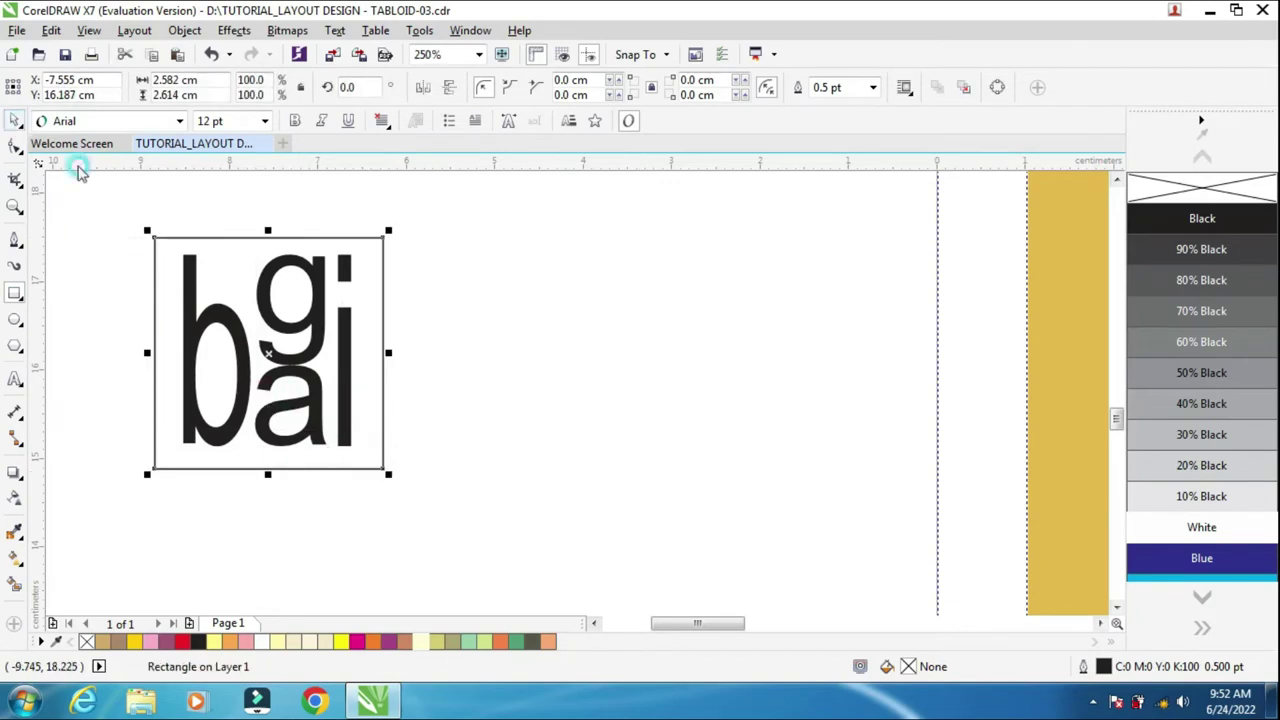
click(252, 250)
click(285, 248)
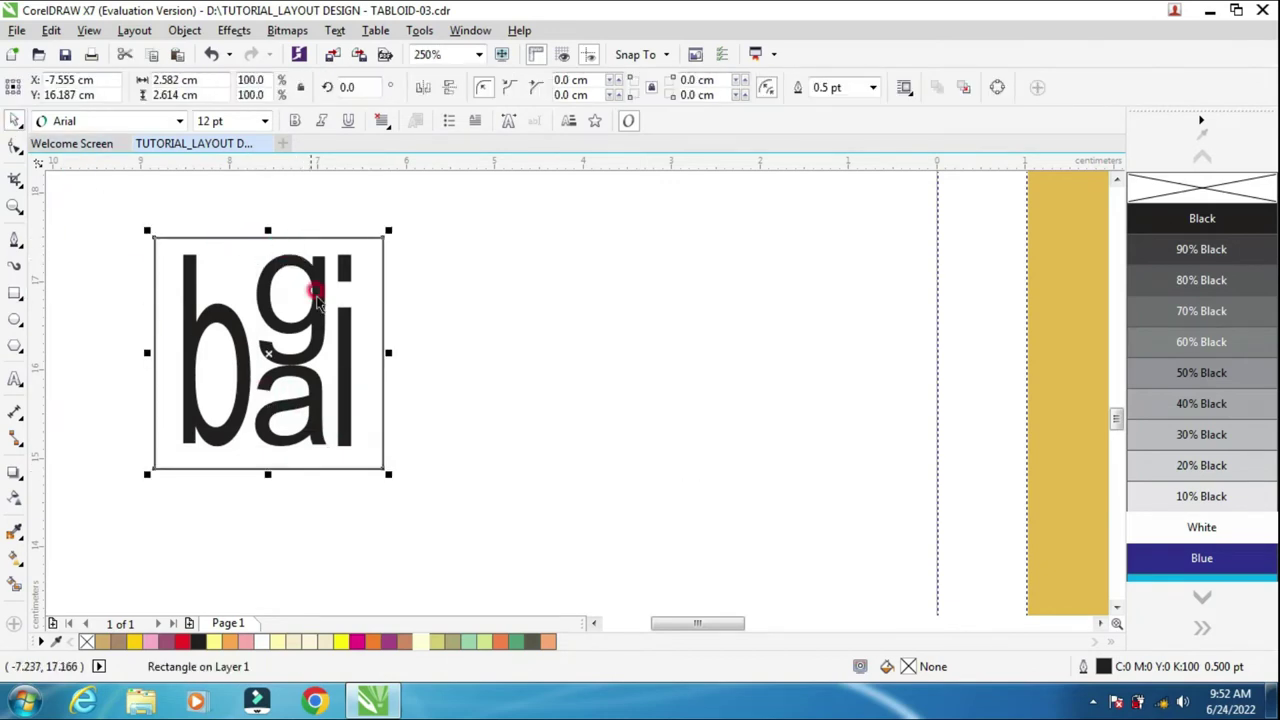
Centre the grouped "bagi" letters horizontally and vertically within the square frame
click(441, 345)
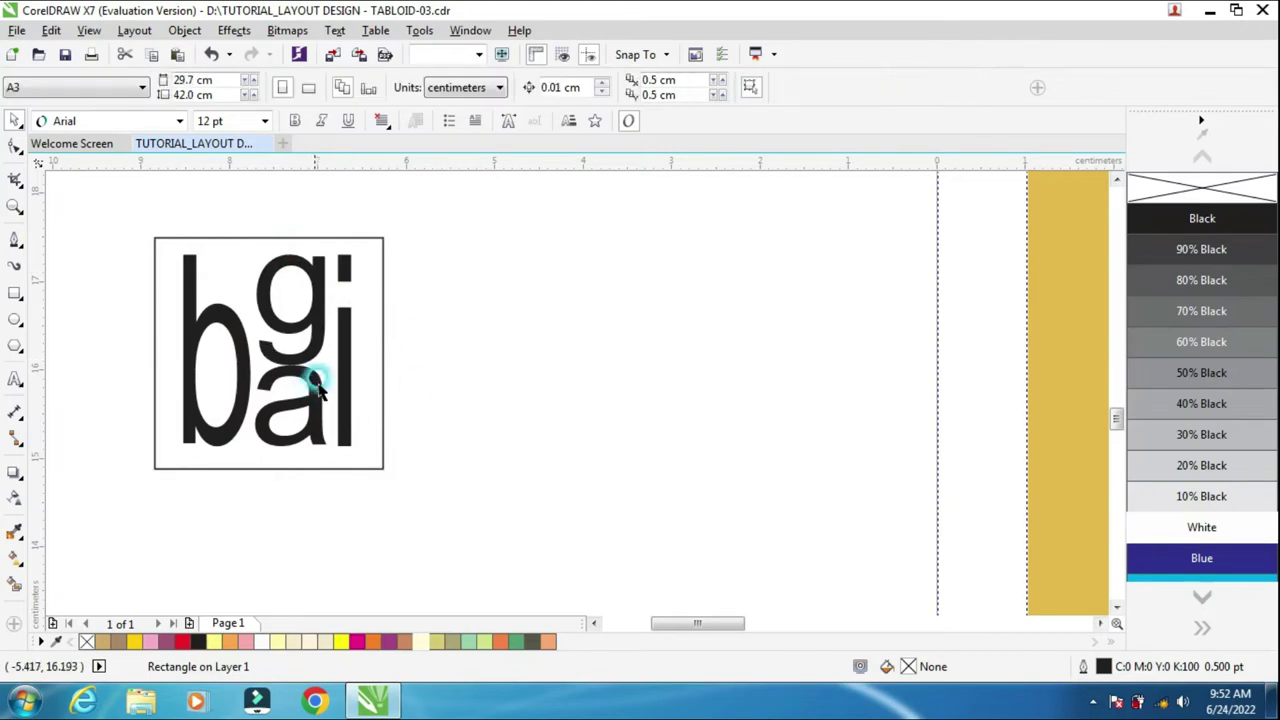
click(343, 366)
shift+click(366, 424)
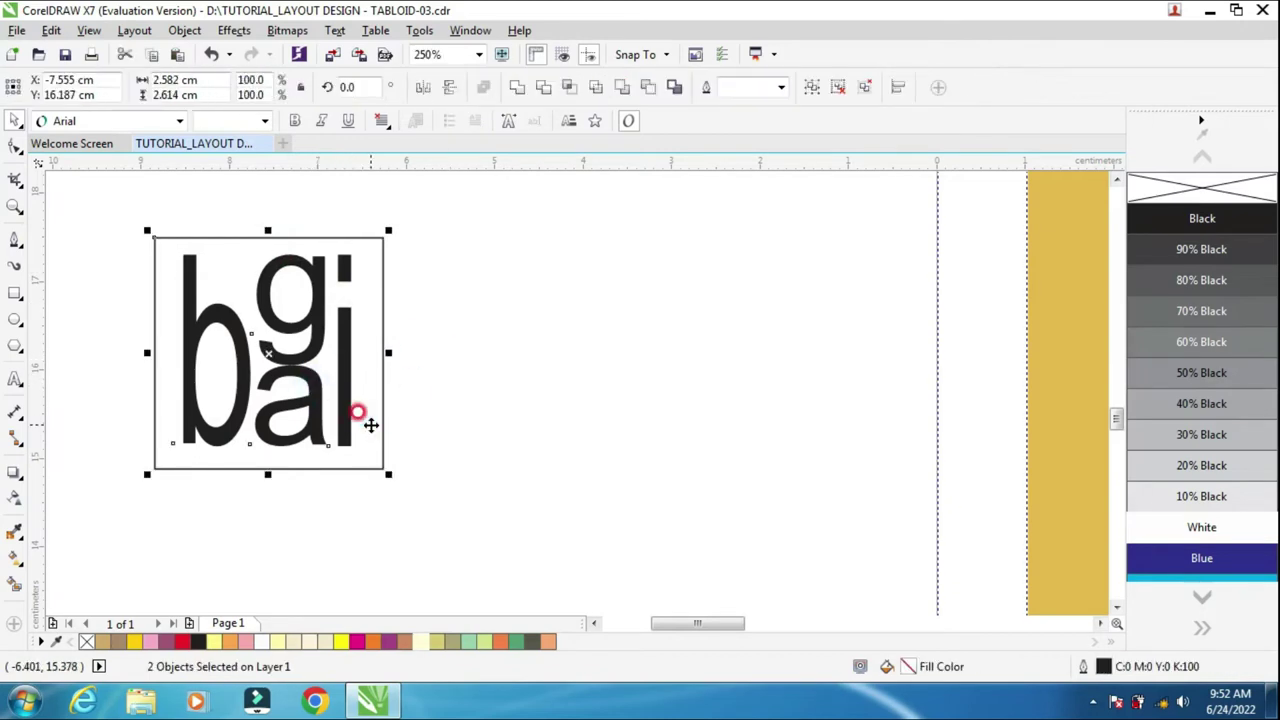
key(e)
key(c)
click(469, 398)
Add the lowercase artistic text "voucer" in the blank area beside the framed "bagi" lettering
key(F8)
click(467, 458)
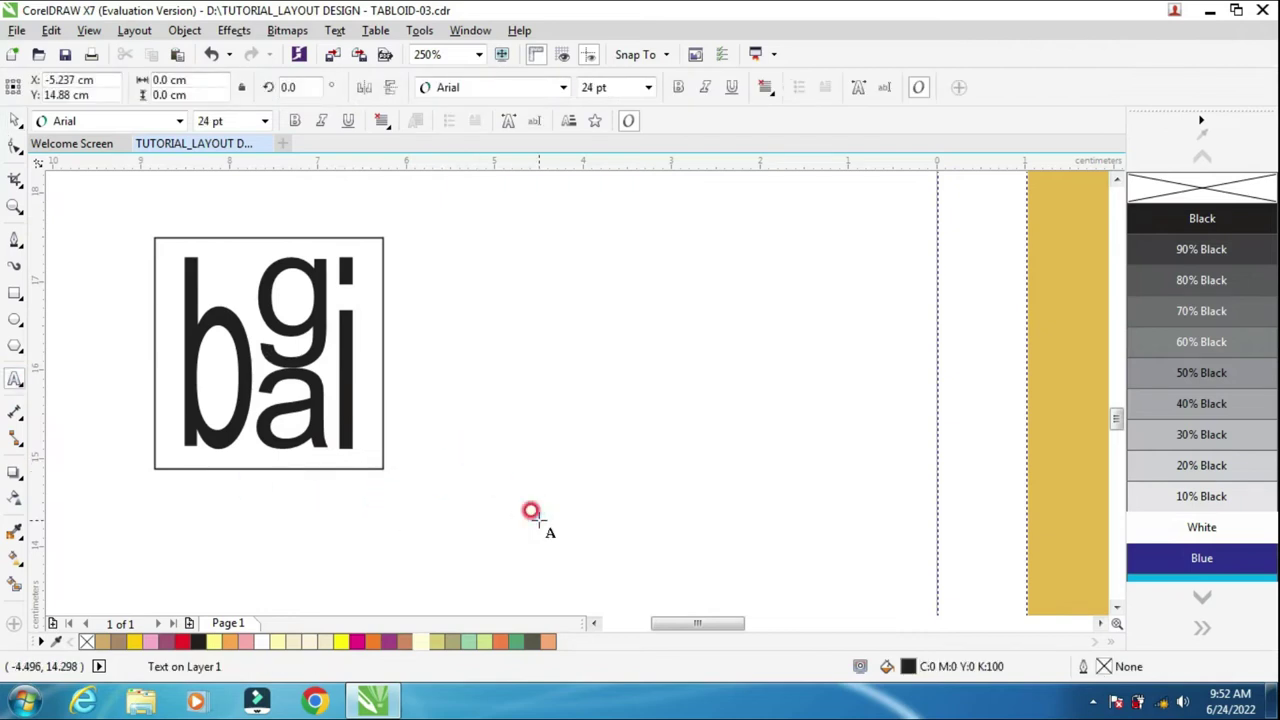
text(Vouc)
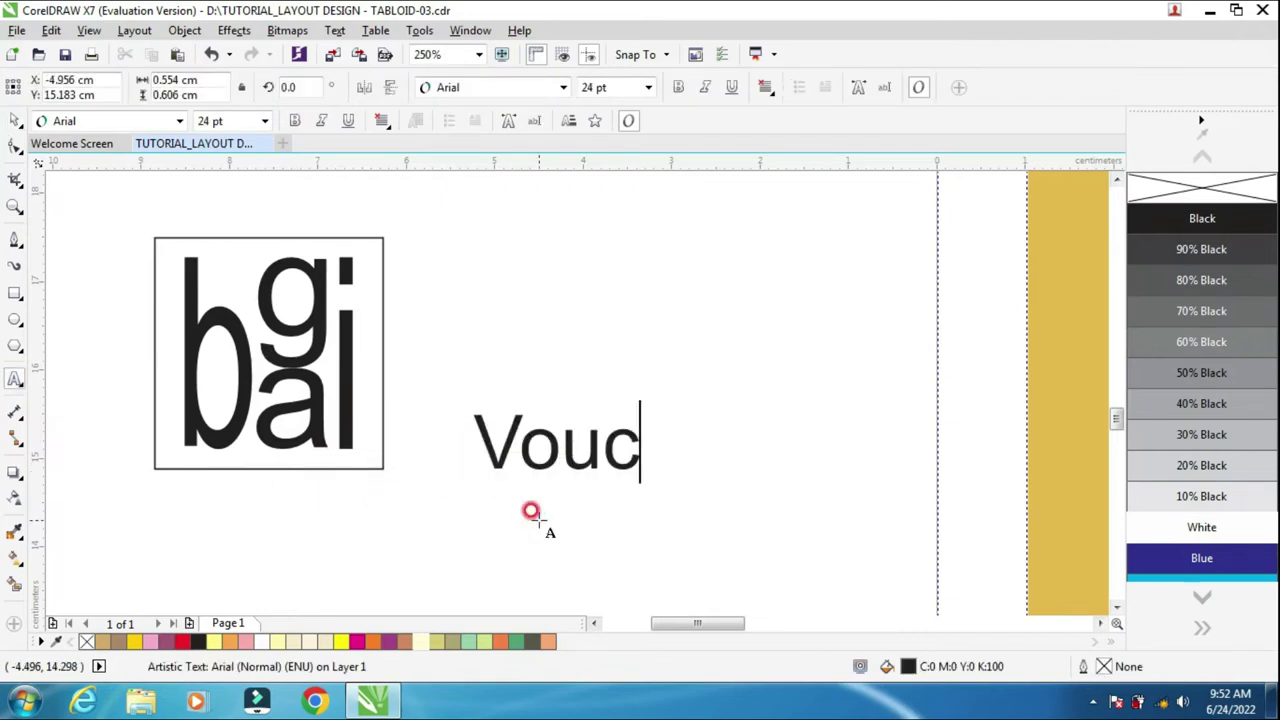
text(we)
key(BackSpace)
key(BackSpace)
key(BackSpace)
key(BackSpace)
key(BackSpace)
key(BackSpace)
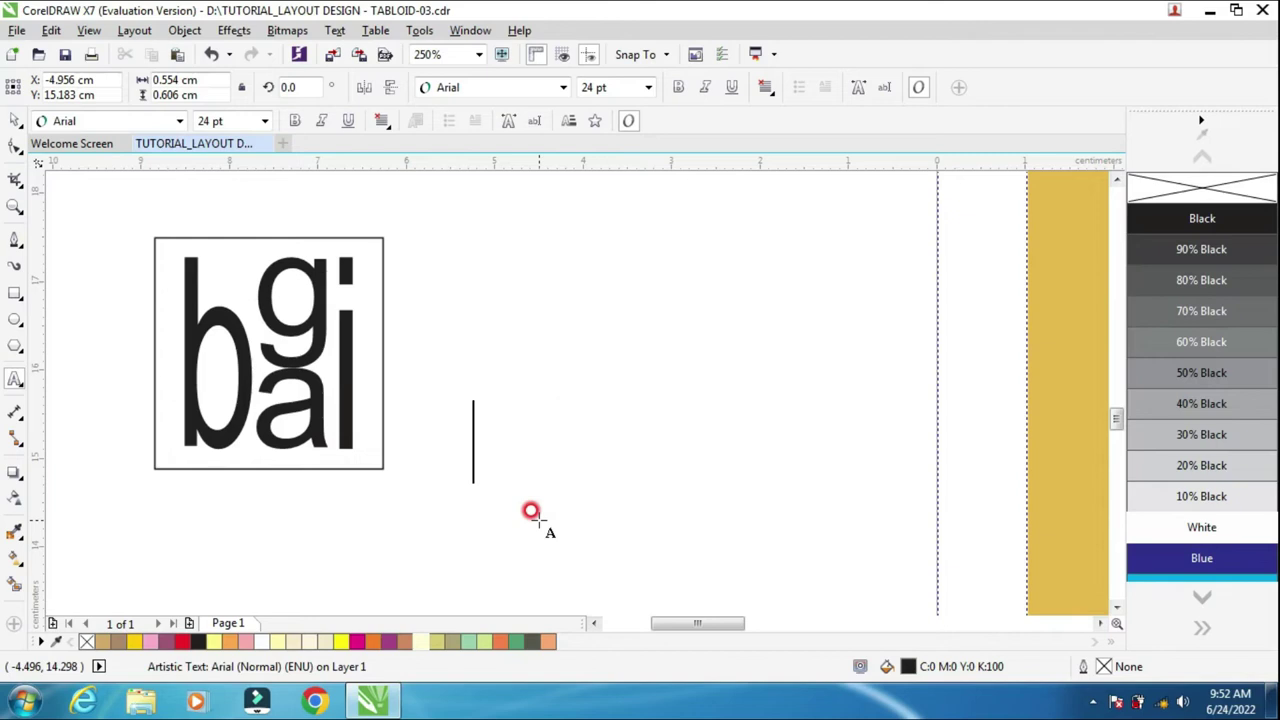
text(vo)
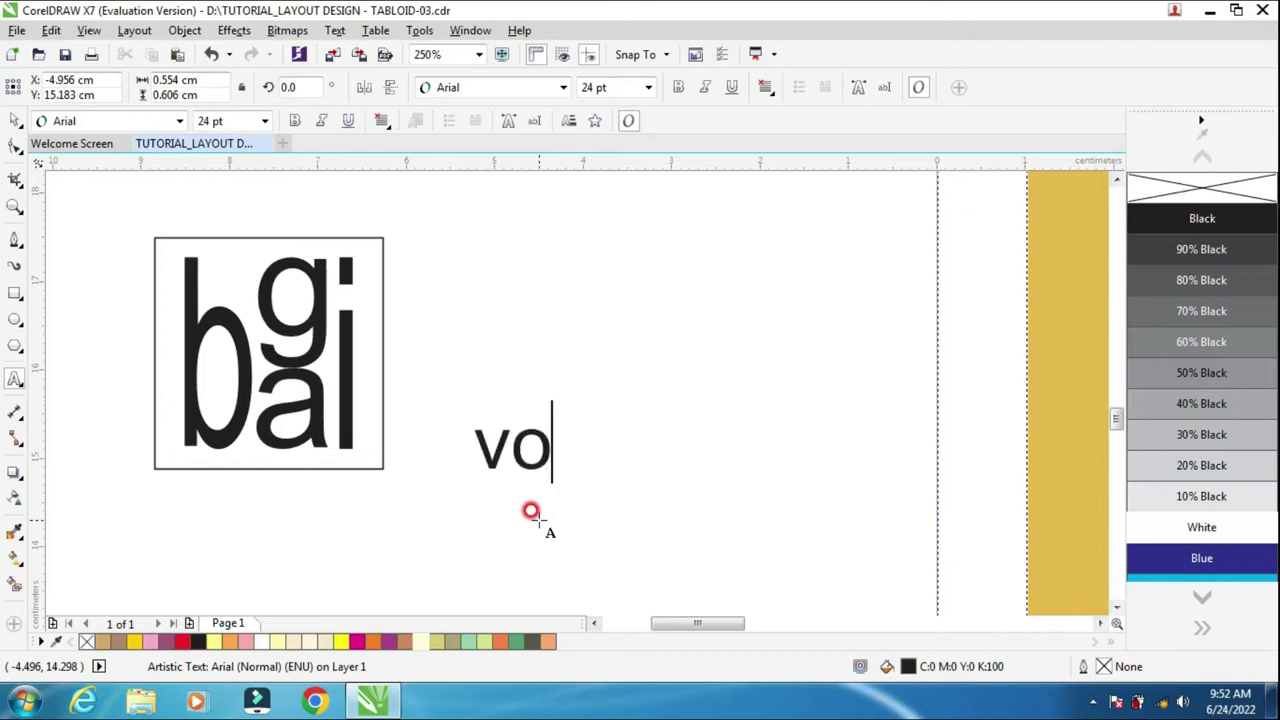
text(uce)
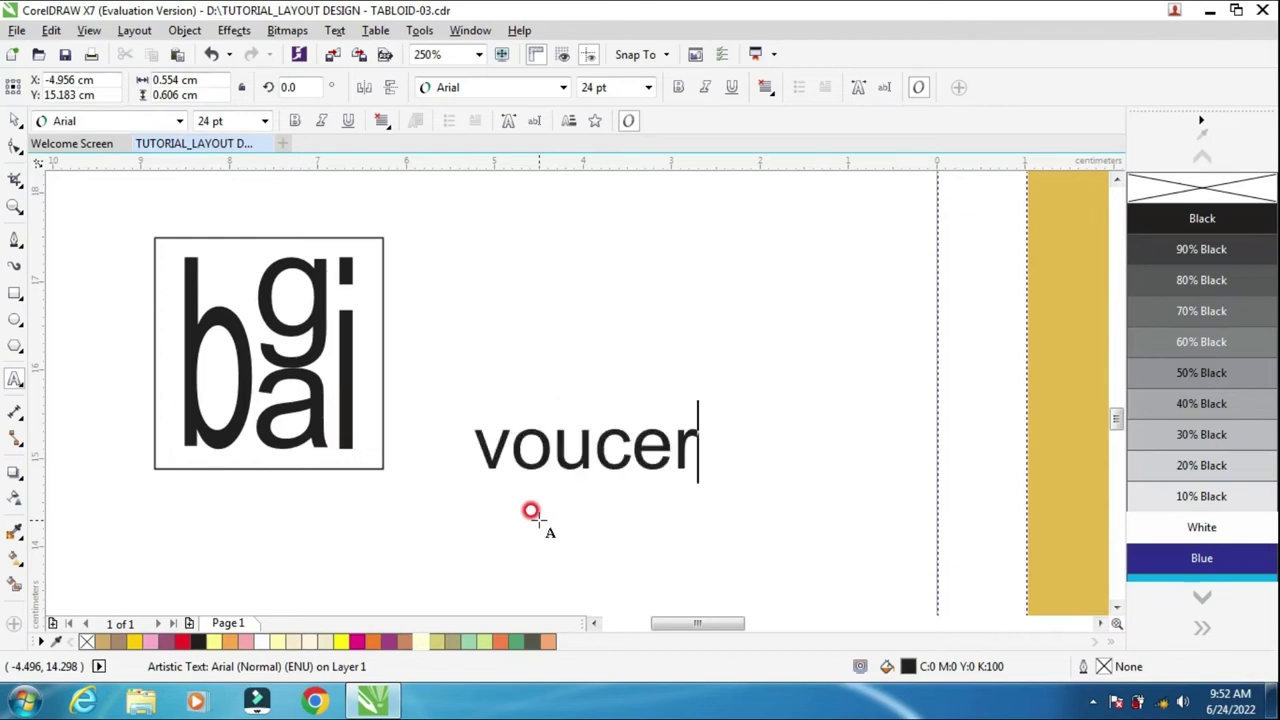
text(r)
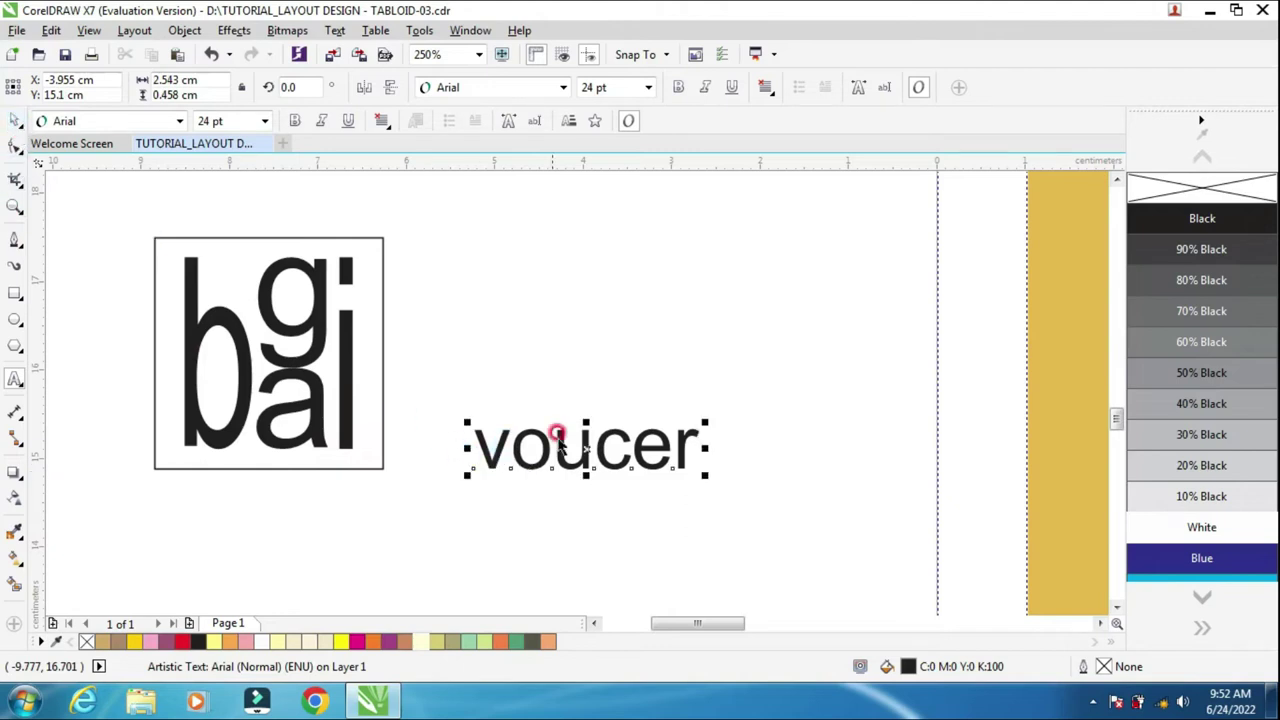
click(371, 477)
click(568, 455)
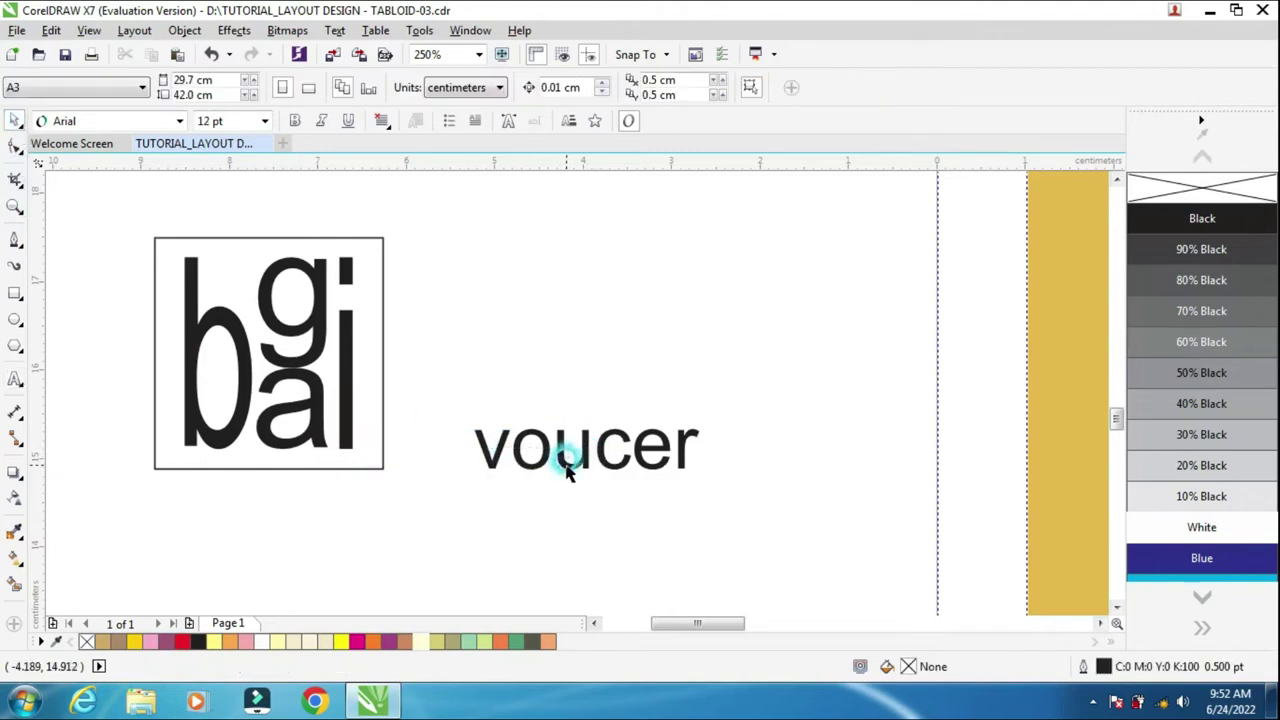
Draw a rectangle about 2.58 by 0.46 cm under the square frame and nudge it down to leave a small gap
click(14, 293)
drag(155, 467, 384, 508)
click(17, 122)
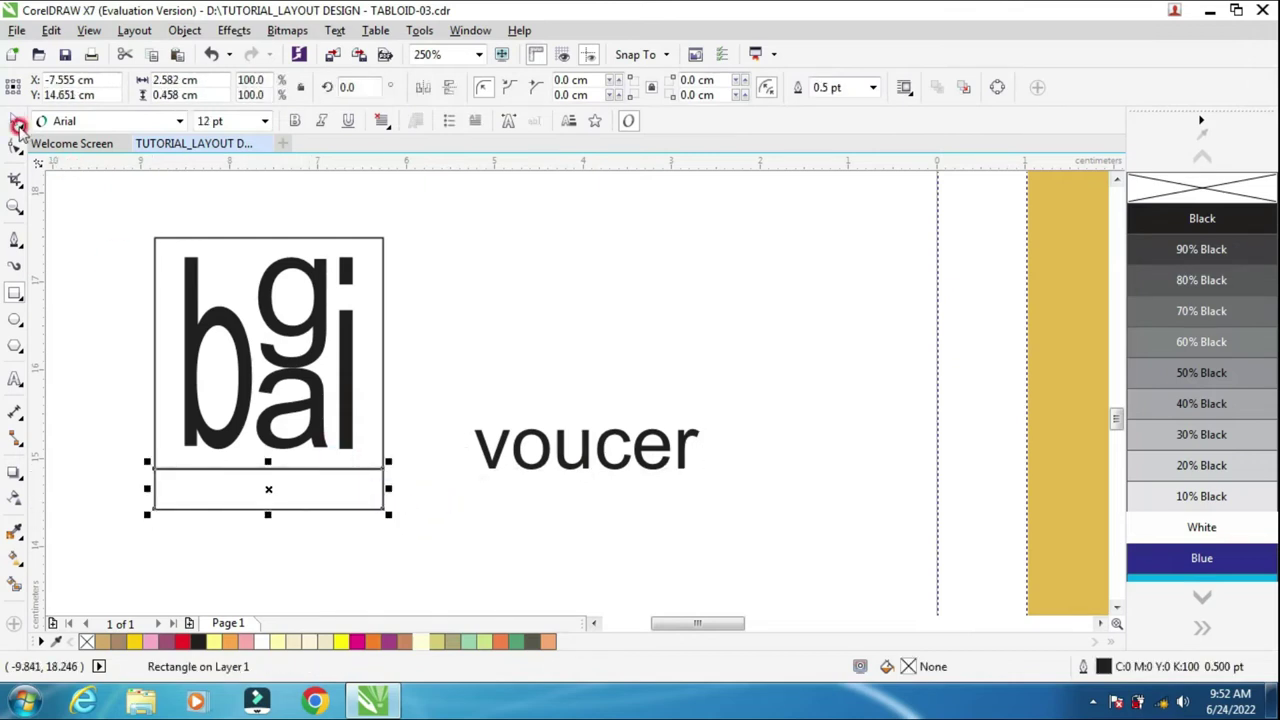
key(Down)
key(Down)
key(Down)
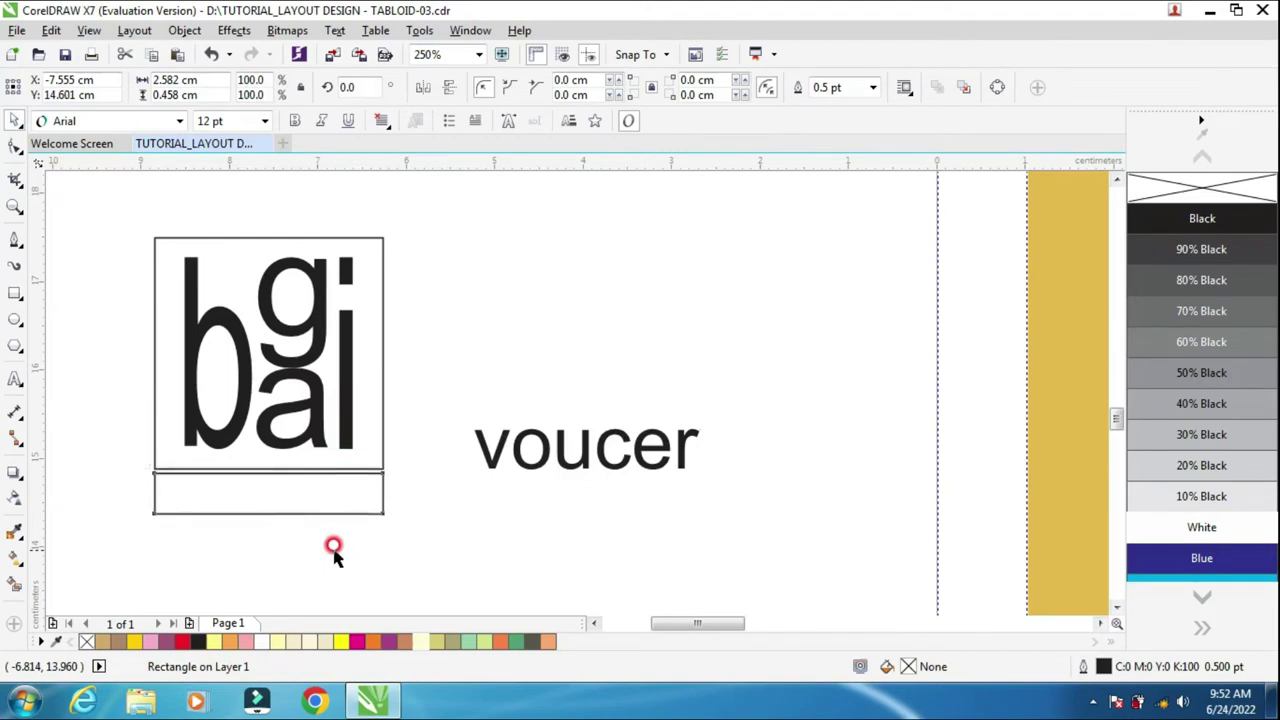
click(640, 474)
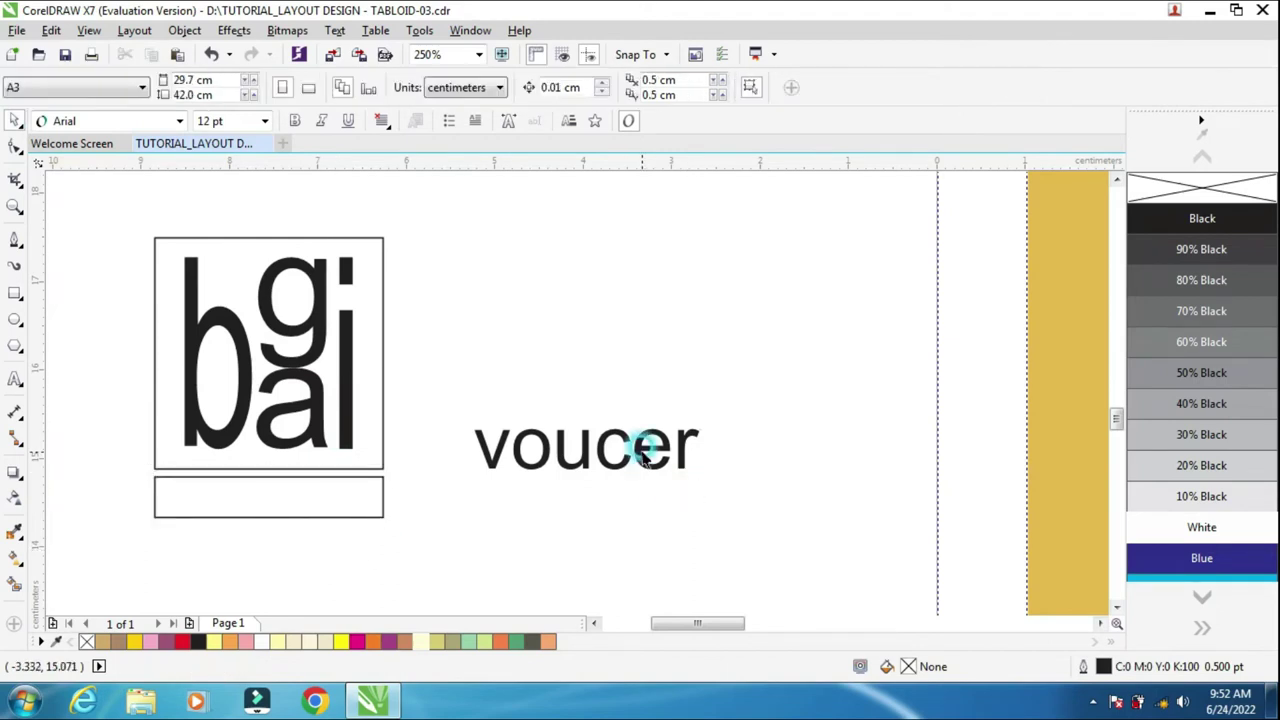
Set the font size of the "voucer" text to 14 pt
click(642, 445)
click(647, 87)
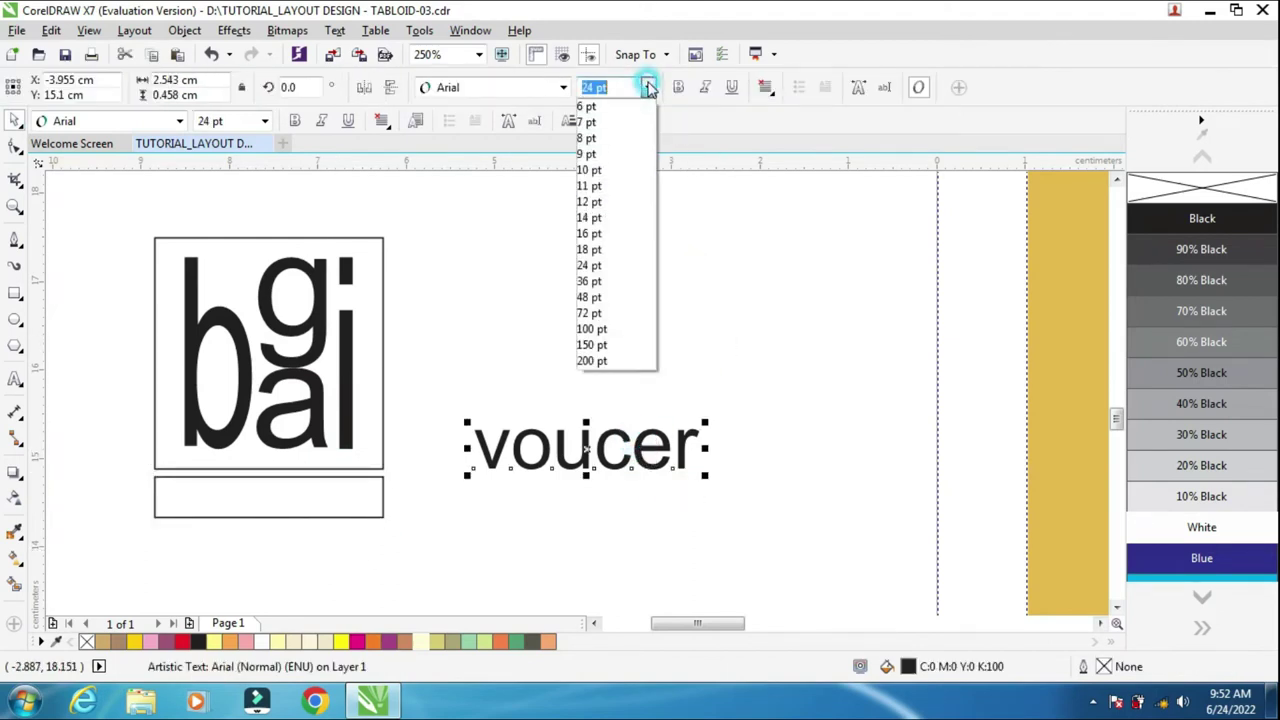
click(615, 205)
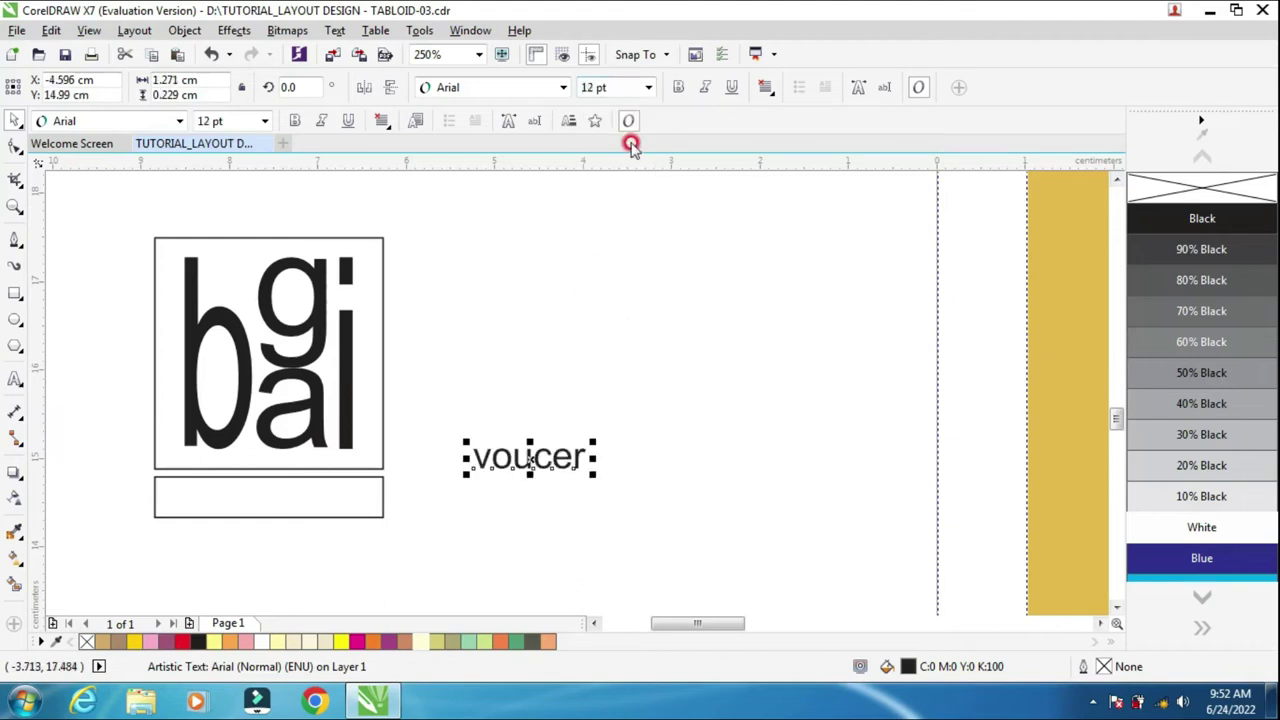
click(648, 87)
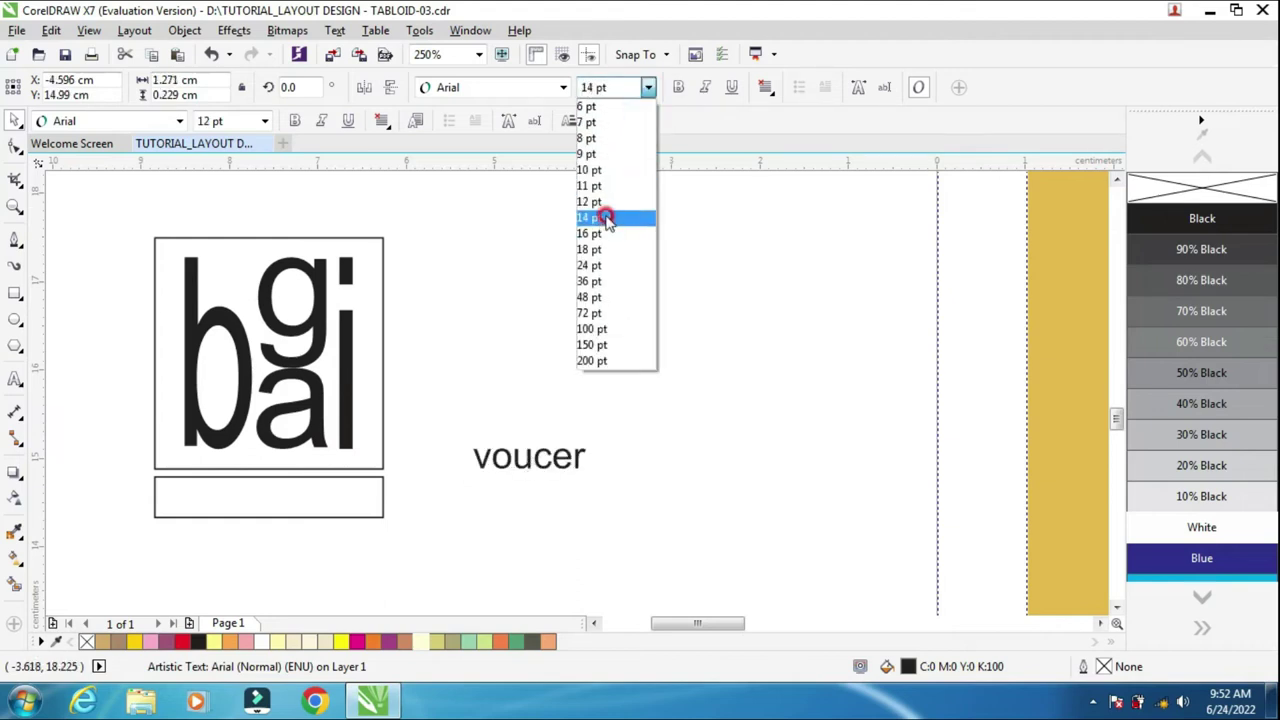
click(612, 213)
Centre the "voucer" text horizontally and vertically within the narrow rectangle below the "bagi" frame
shift+click(353, 500)
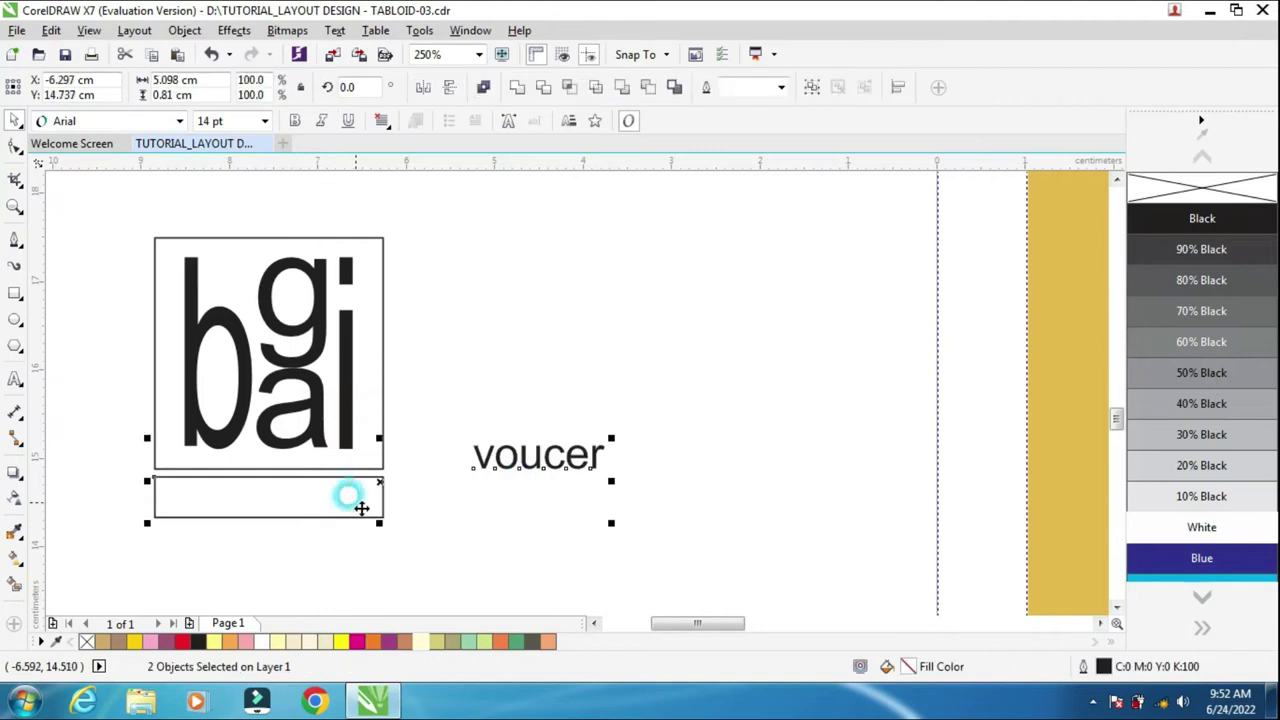
key(e)
key(c)
click(365, 568)
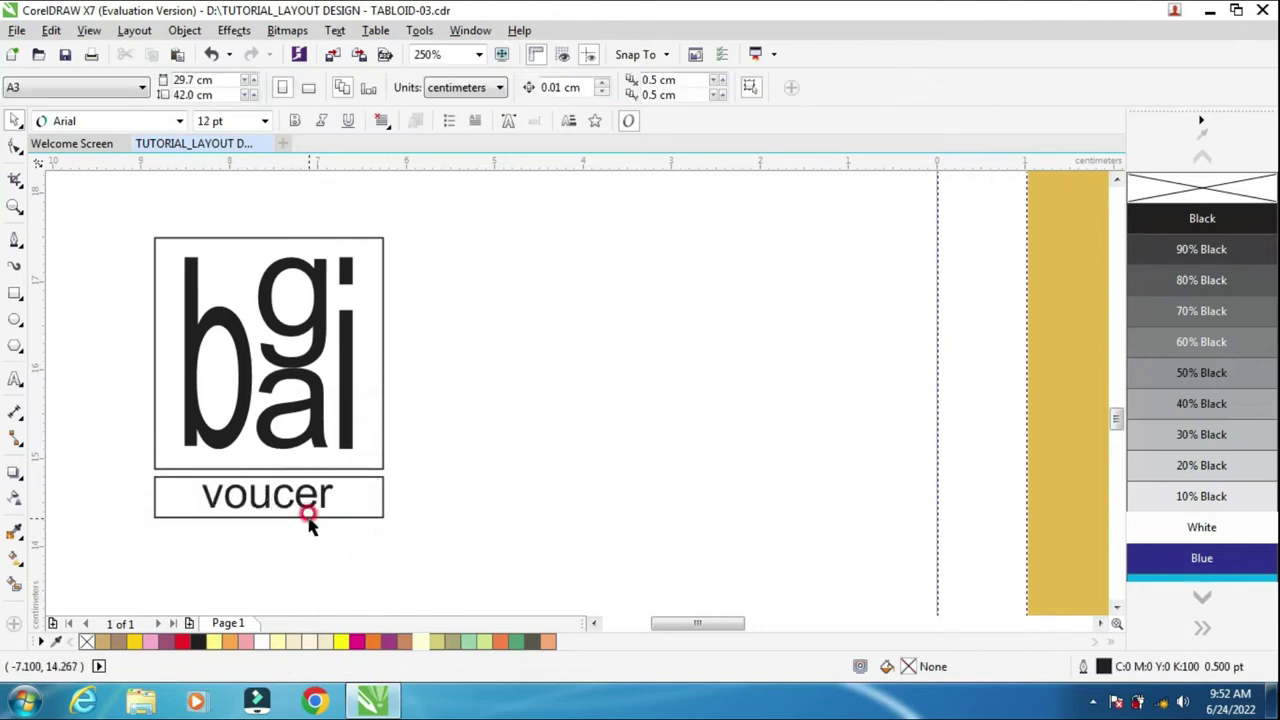
Shift the "voucer" text horizontally until it starts near the left end of its narrow rectangle
scroll(309, 520, up, 2)
click(307, 490)
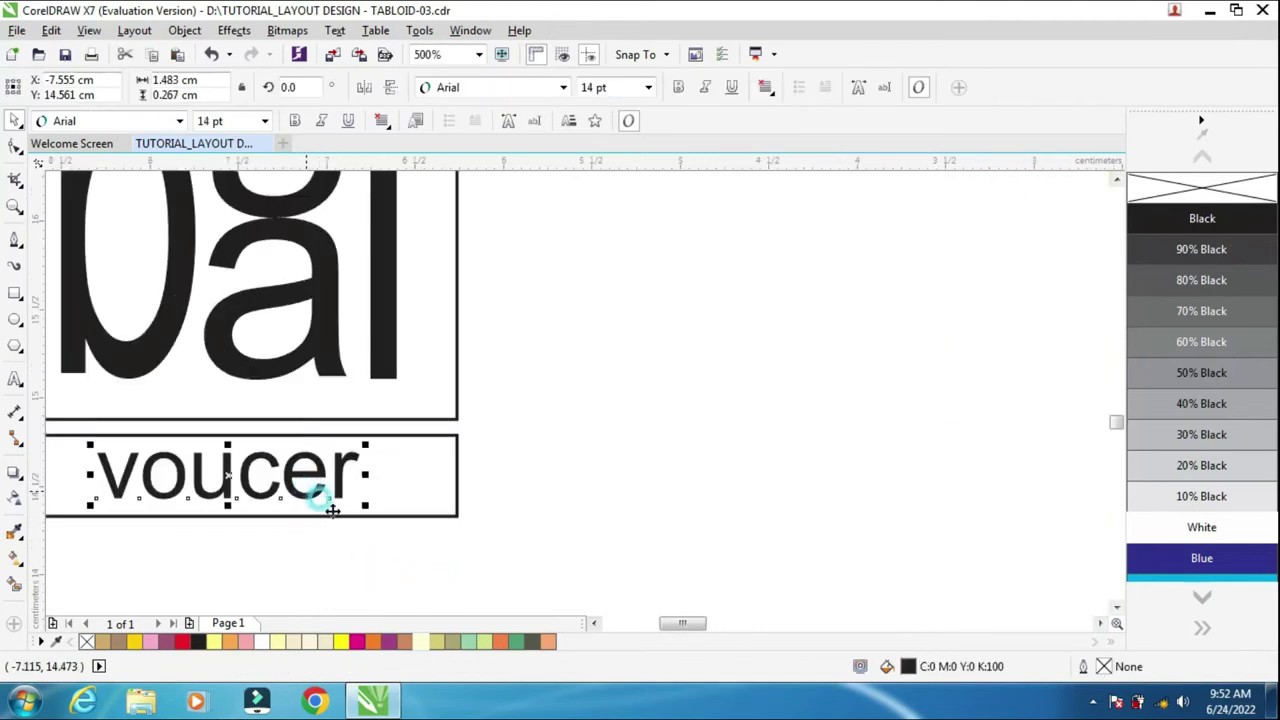
click(594, 623)
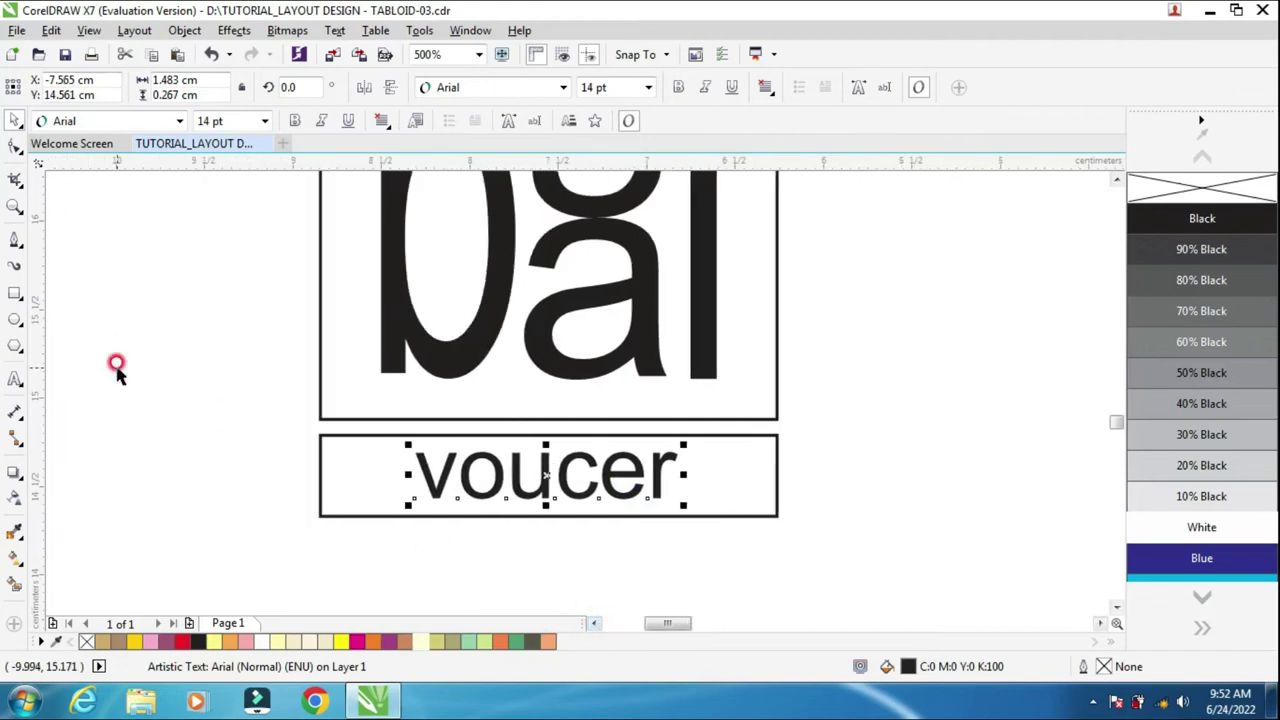
key(Left)
key(Left)
key(Left)
key(Left)
key(Left)
key(Left)
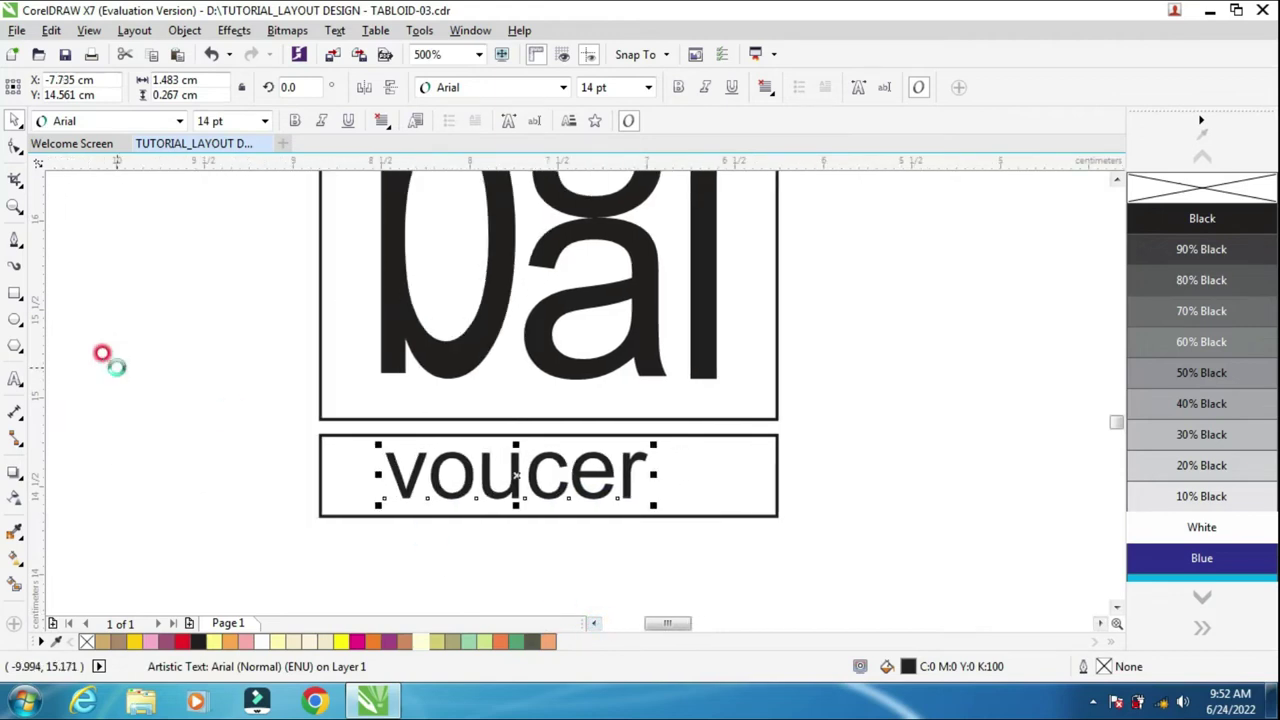
key(Left)
key(Left)
key(Left)
key(Left)
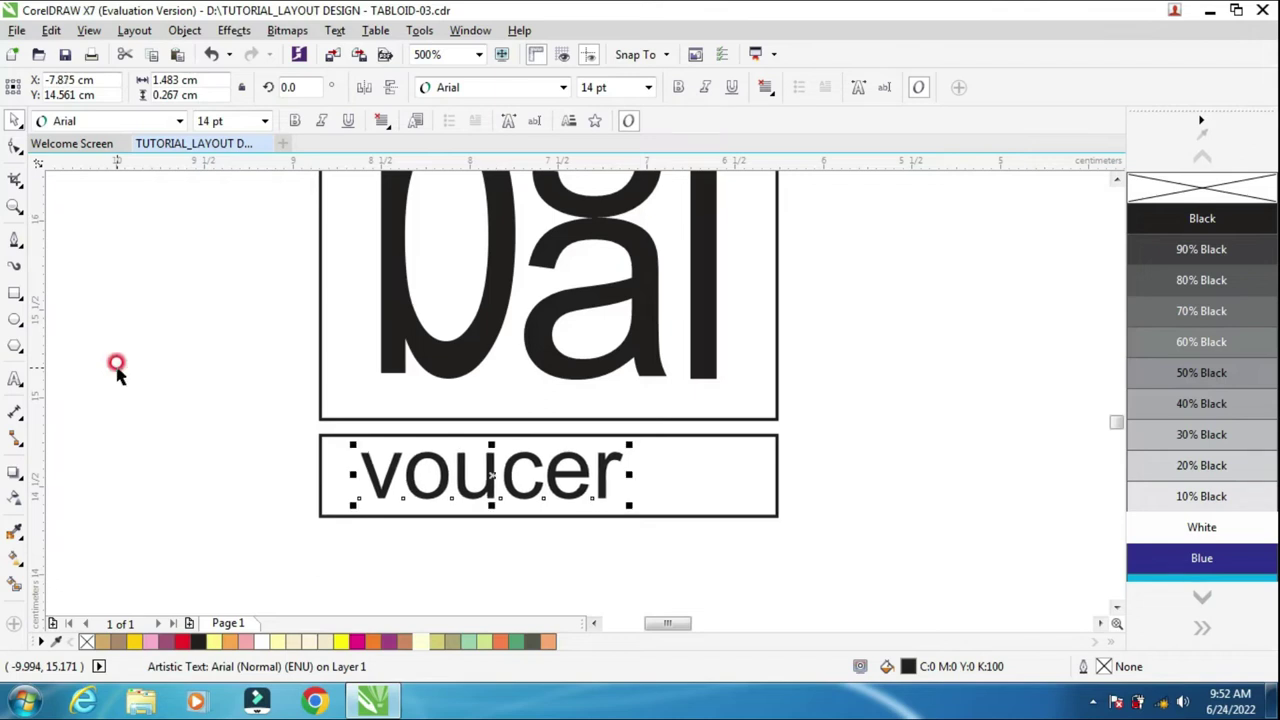
key(Left)
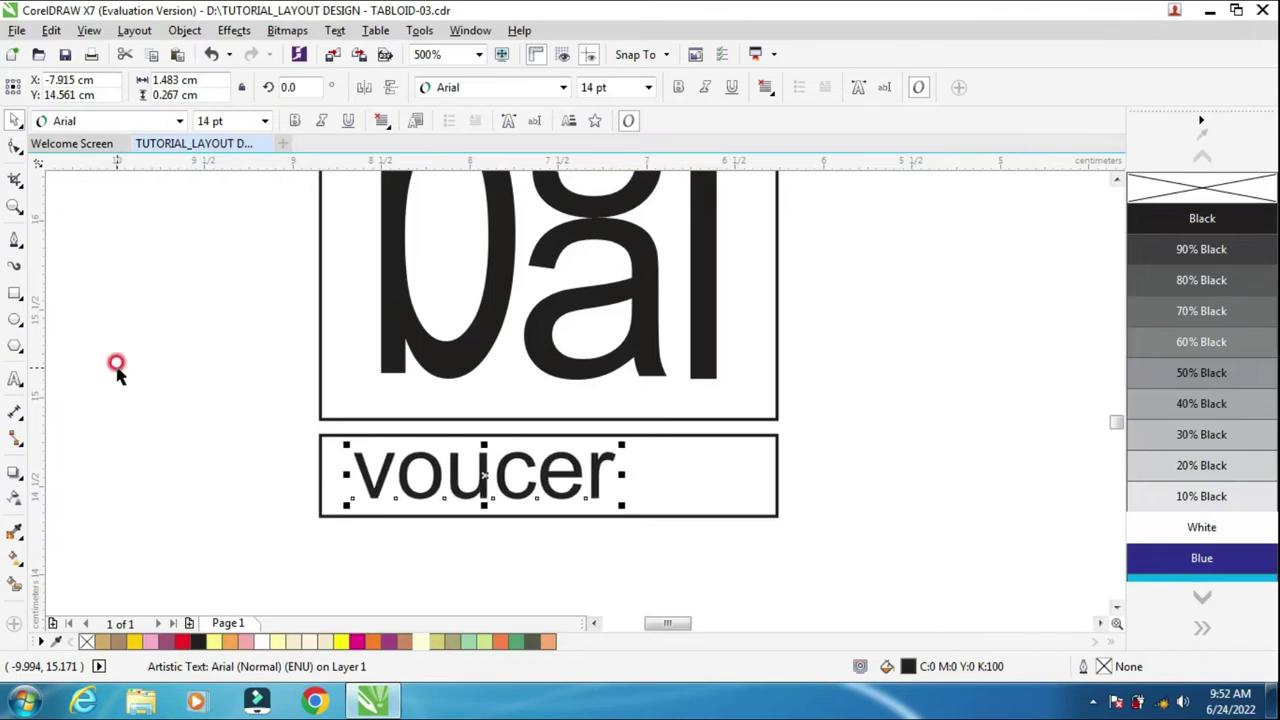
Widen the letter spacing of "voucer" to about 2.23 cm overall so the word spans the rectangle
click(15, 148)
drag(612, 500, 737, 504)
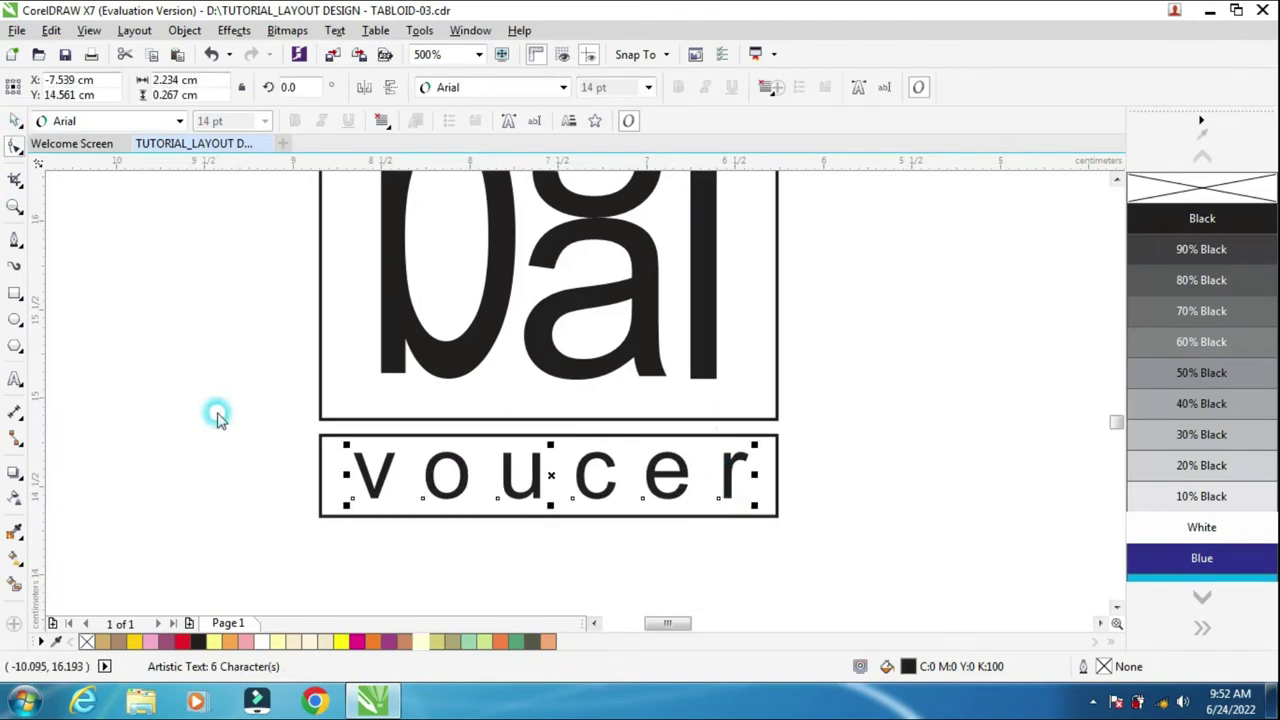
click(311, 503)
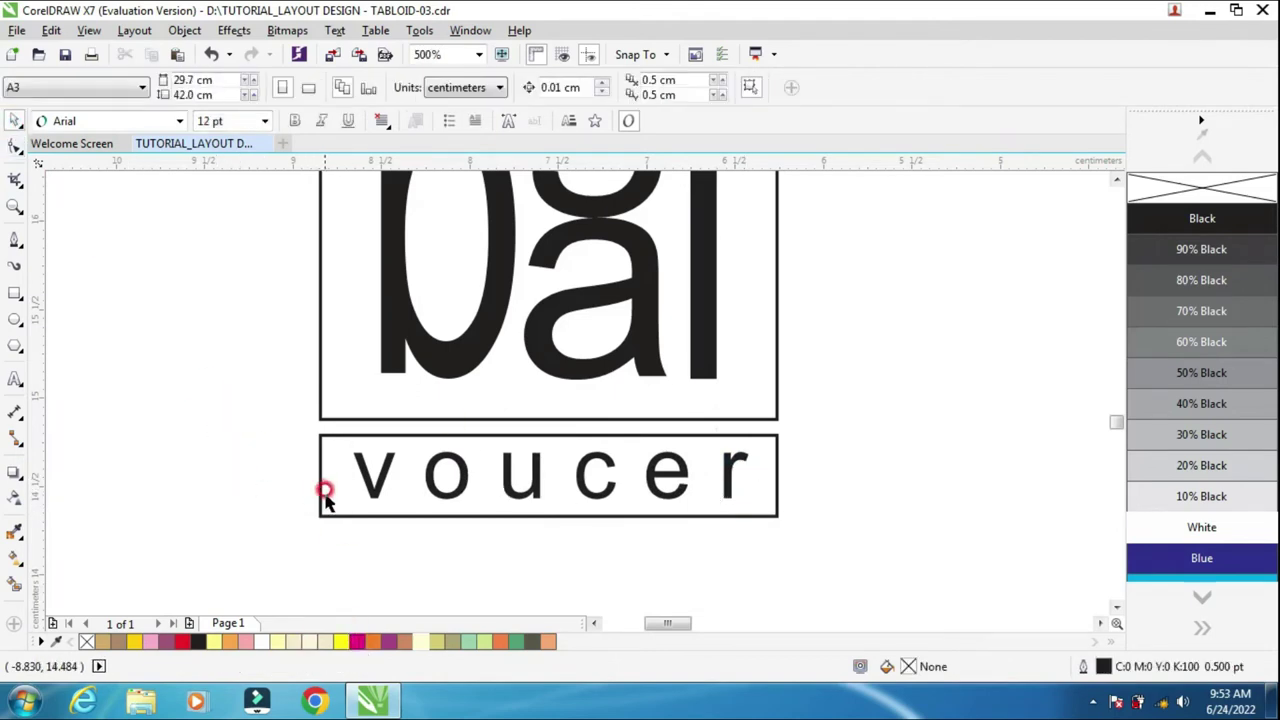
Fill the narrow rectangle with Light Violet, colour the "voucer" text white and remove the rectangle's outline
click(333, 503)
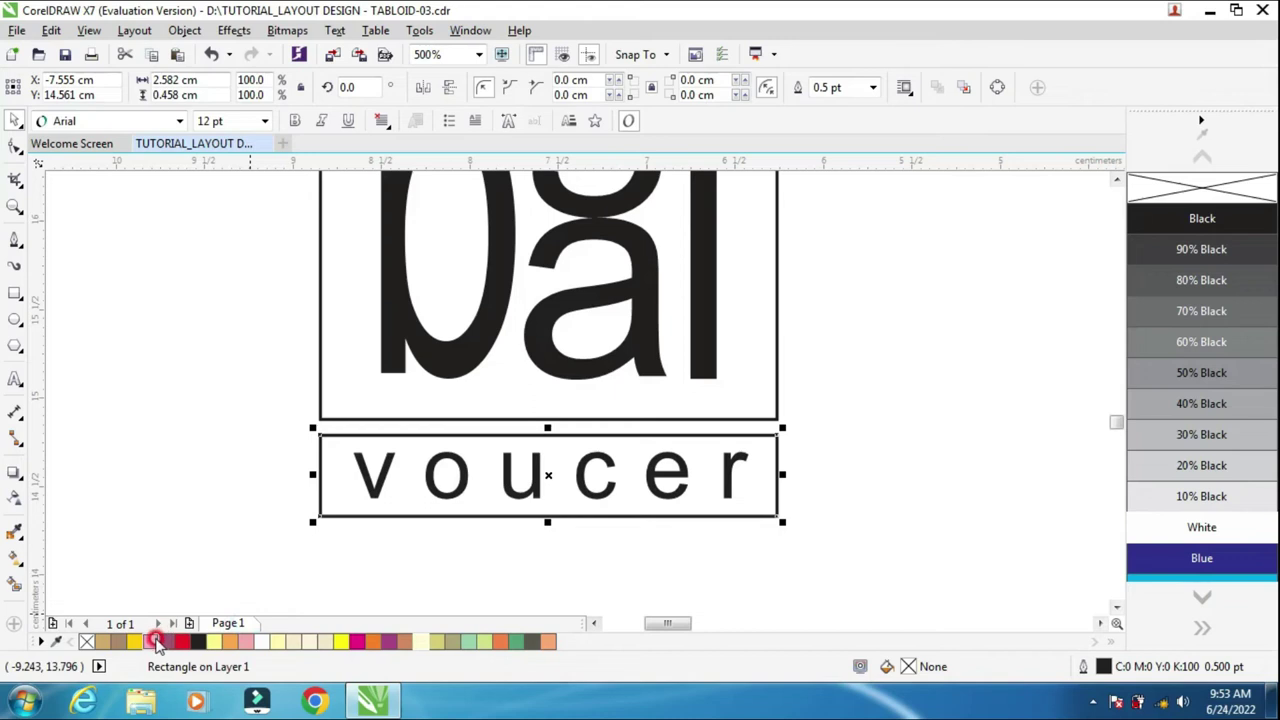
click(157, 641)
click(240, 574)
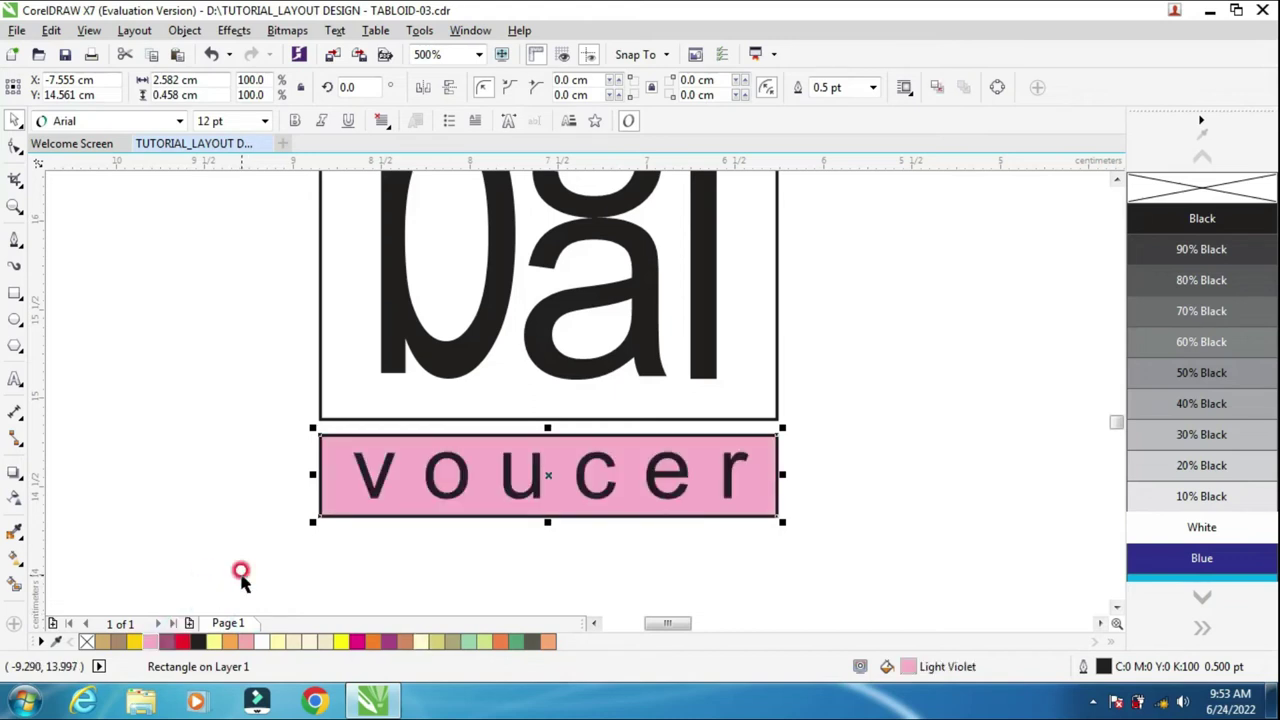
click(375, 488)
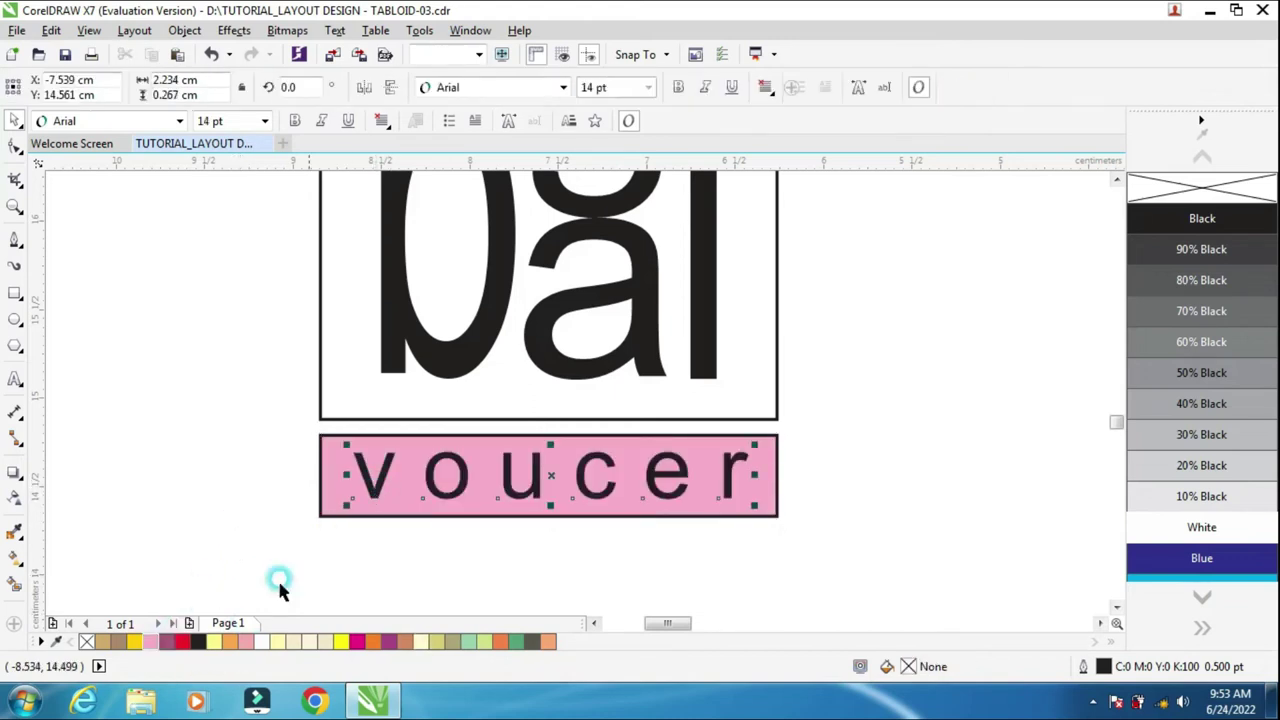
click(264, 641)
click(331, 502)
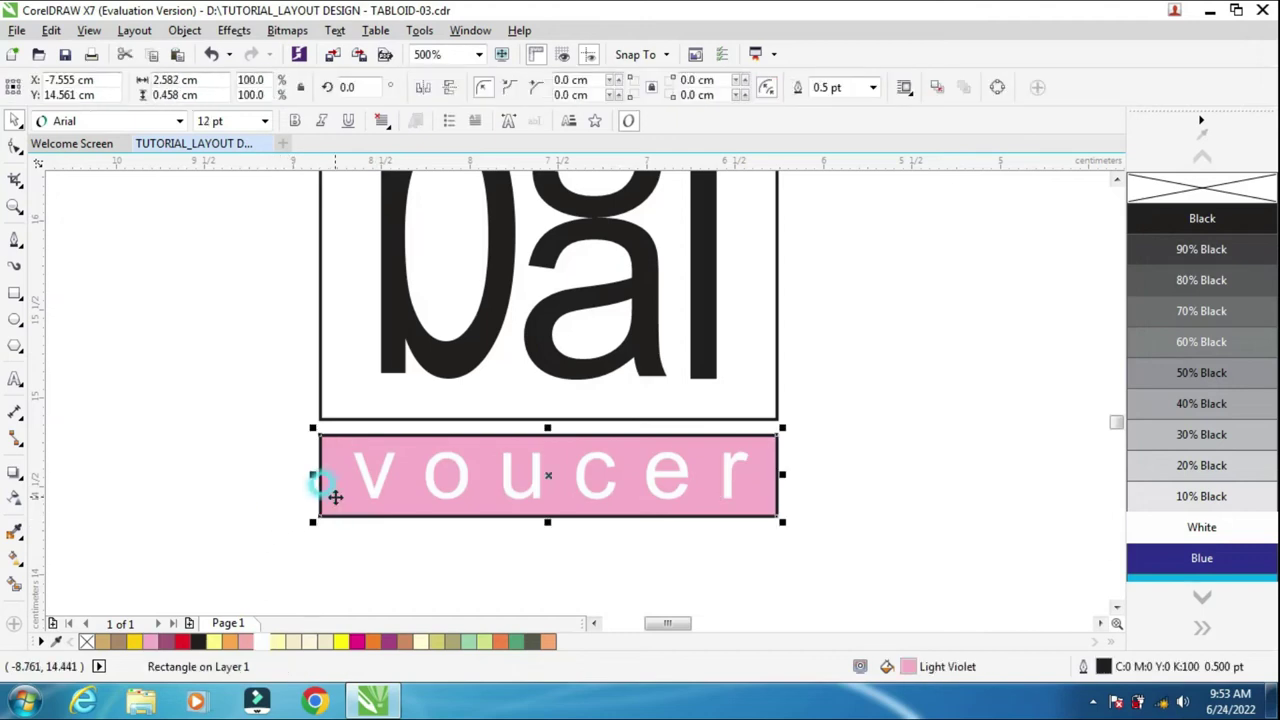
right_click(1200, 190)
click(937, 462)
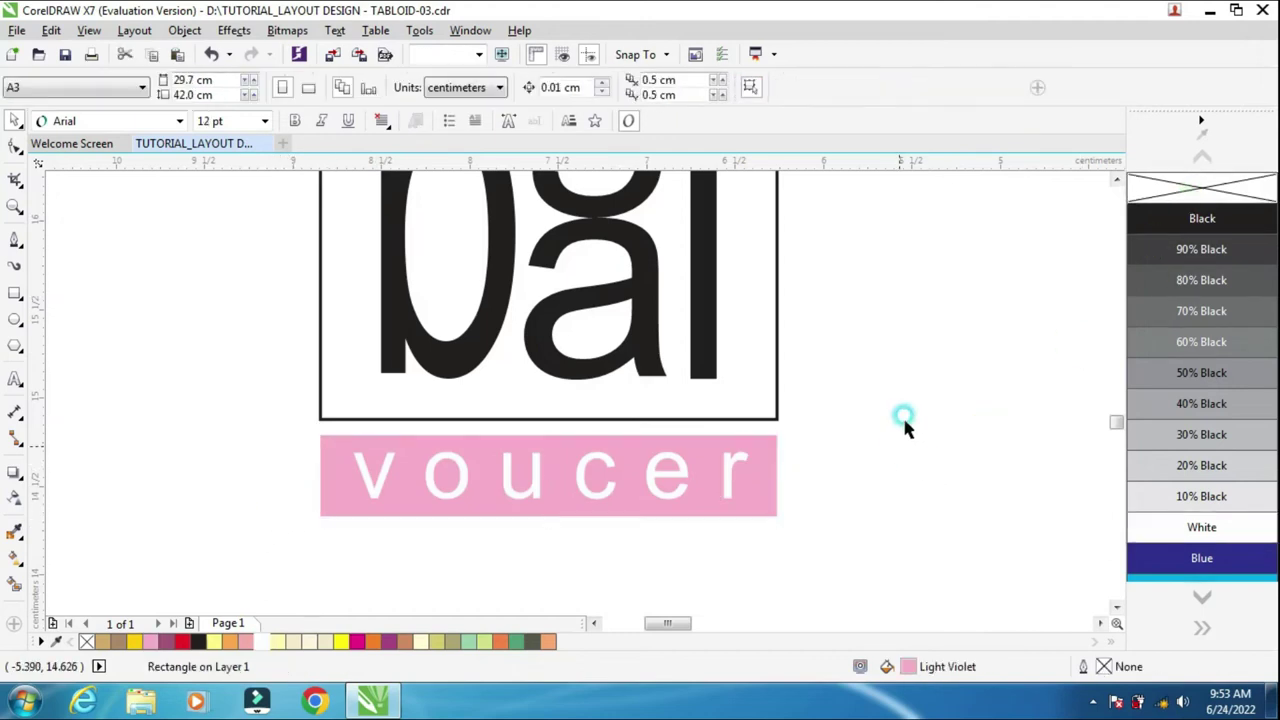
Fill the large "bagi" frame with Light Violet, colour its lettering white and remove the frame's outline
click(1117, 181)
click(1117, 181)
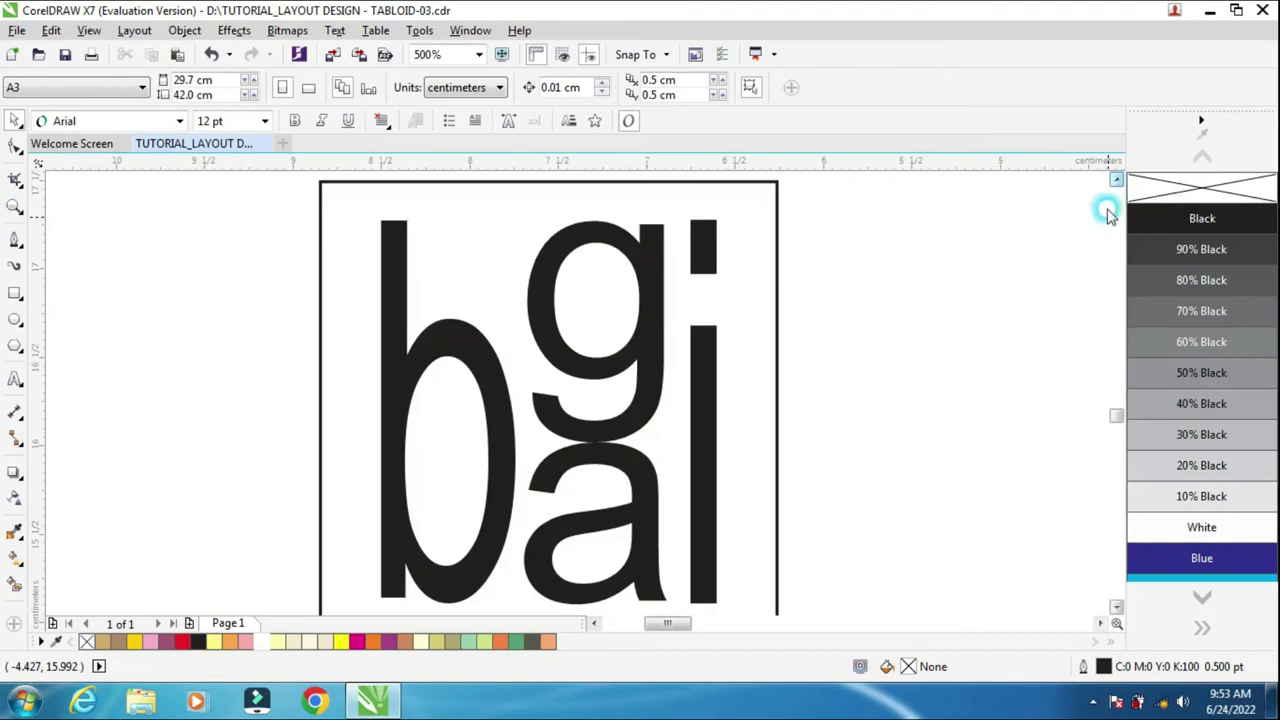
click(737, 415)
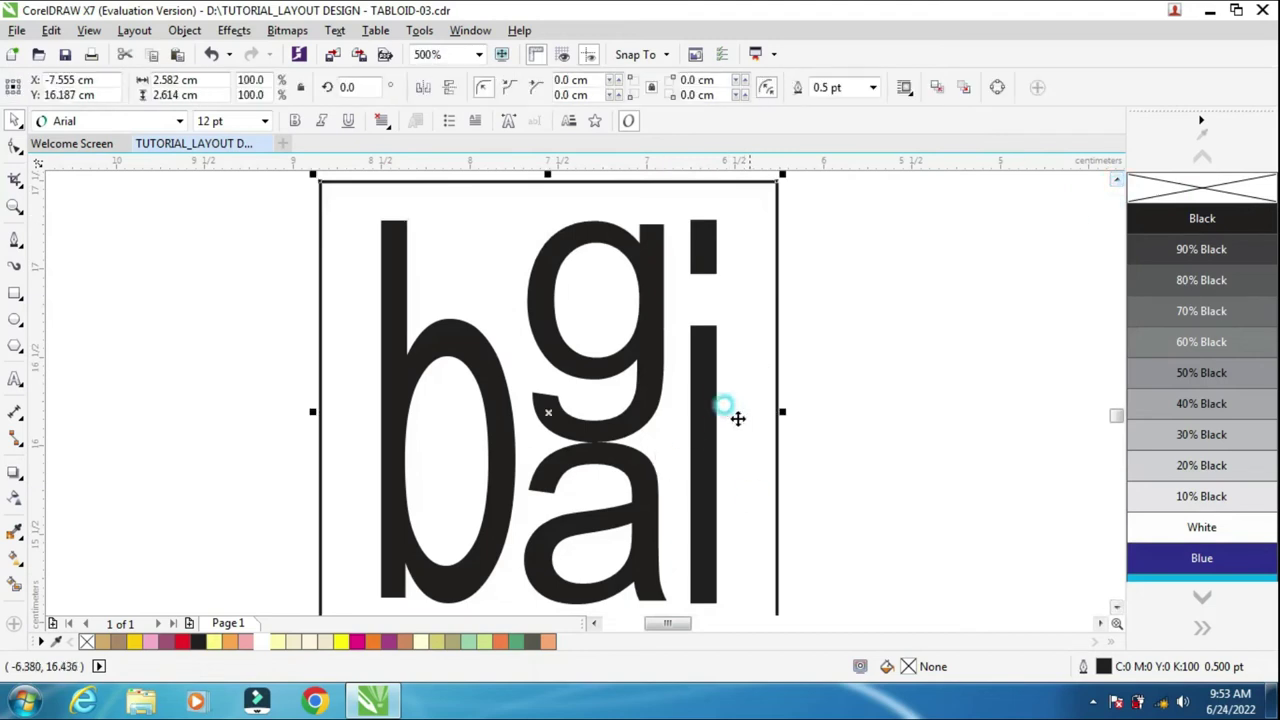
click(153, 642)
click(704, 452)
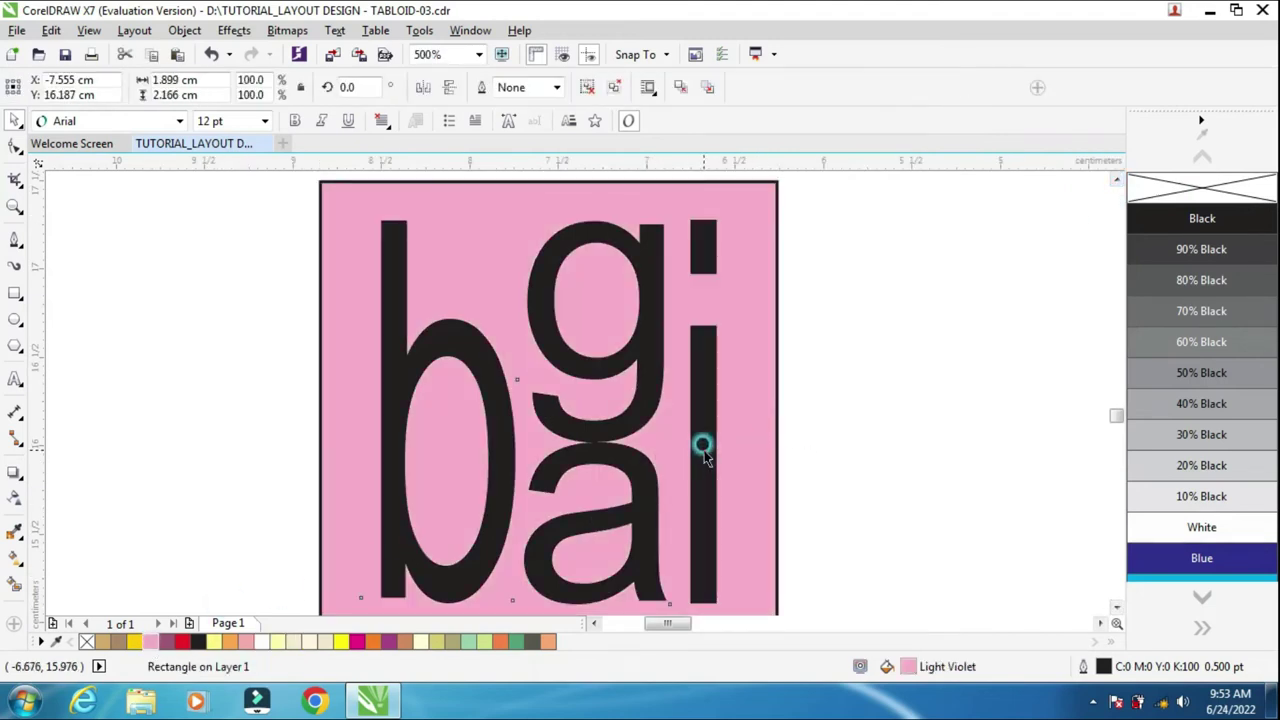
click(260, 642)
click(746, 320)
right_click(1238, 192)
Group the two rectangles, the "bagi" lettering and the "voucer" text into one emblem
scroll(866, 323, down, 2)
drag(502, 266, 938, 568)
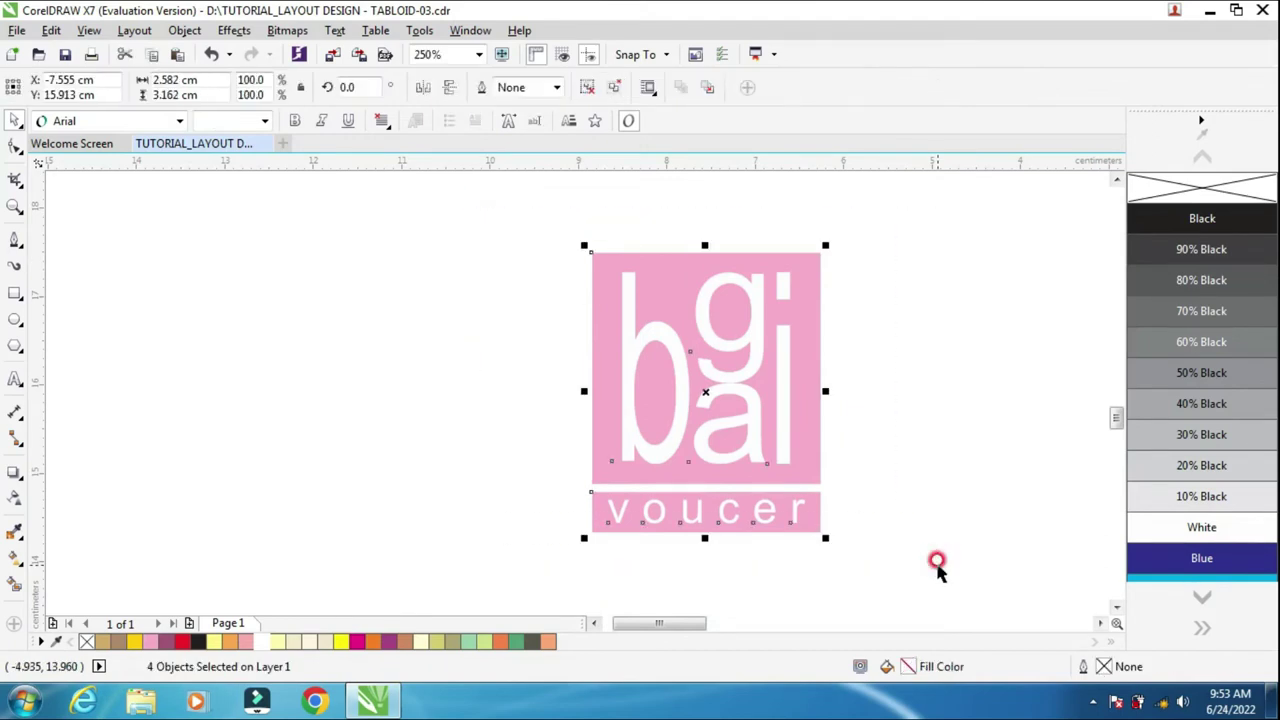
click(508, 513)
scroll(700, 506, down, 4)
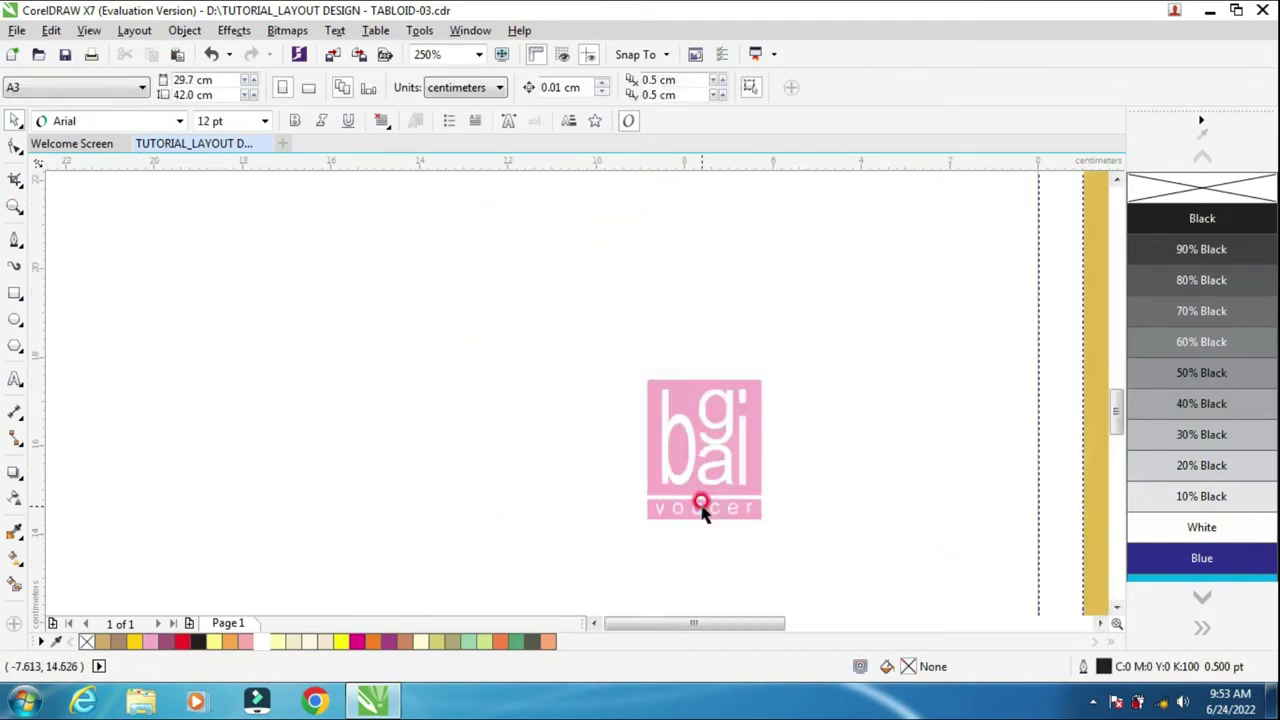
Move the grouped "bagi voucer" emblem onto the cover, below the "Cerpen" teaser
click(1100, 623)
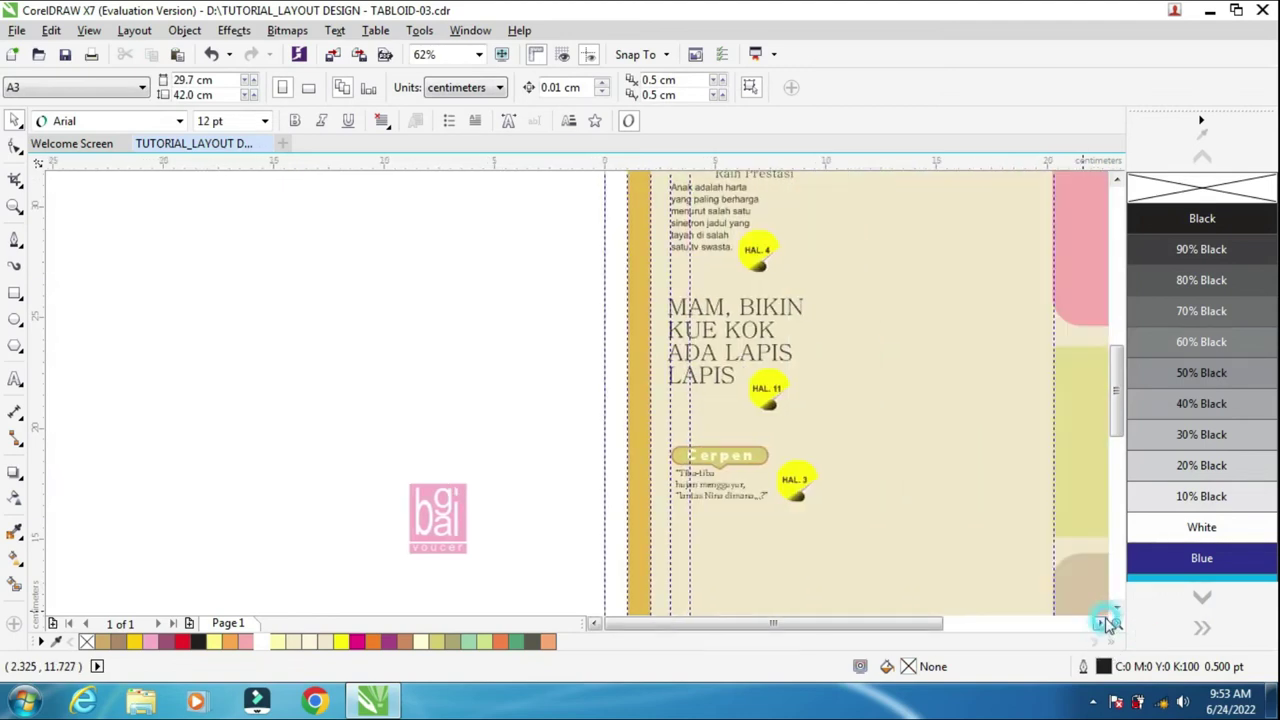
click(1100, 623)
click(1116, 606)
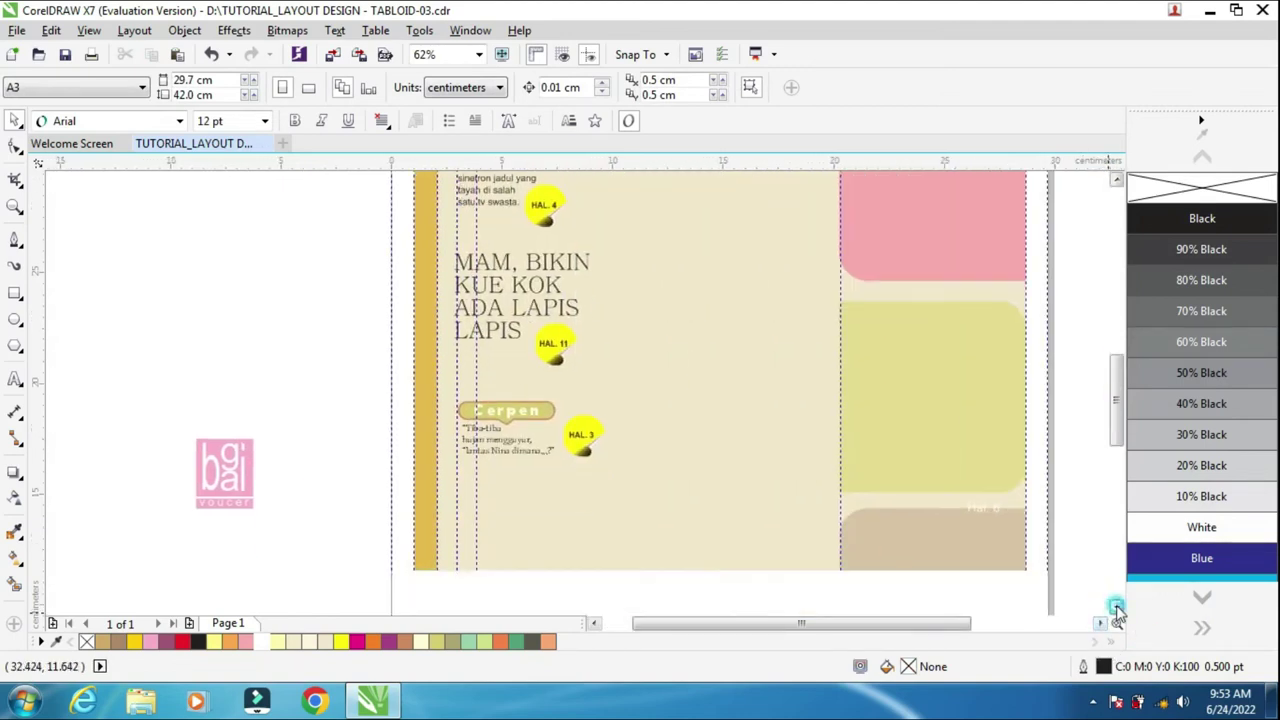
drag(234, 406, 505, 475)
Align the left edge of the "bagi voucer" emblem with the text column's left guideline
click(1116, 179)
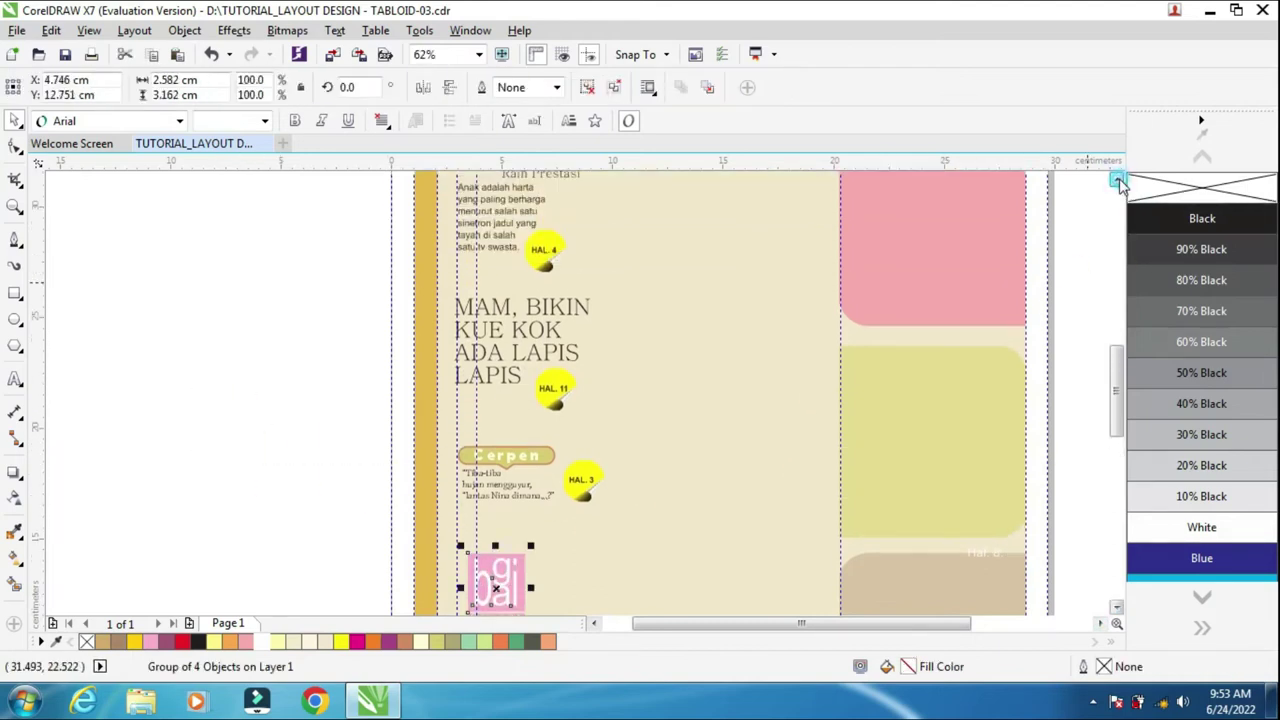
scroll(930, 308, down, 2)
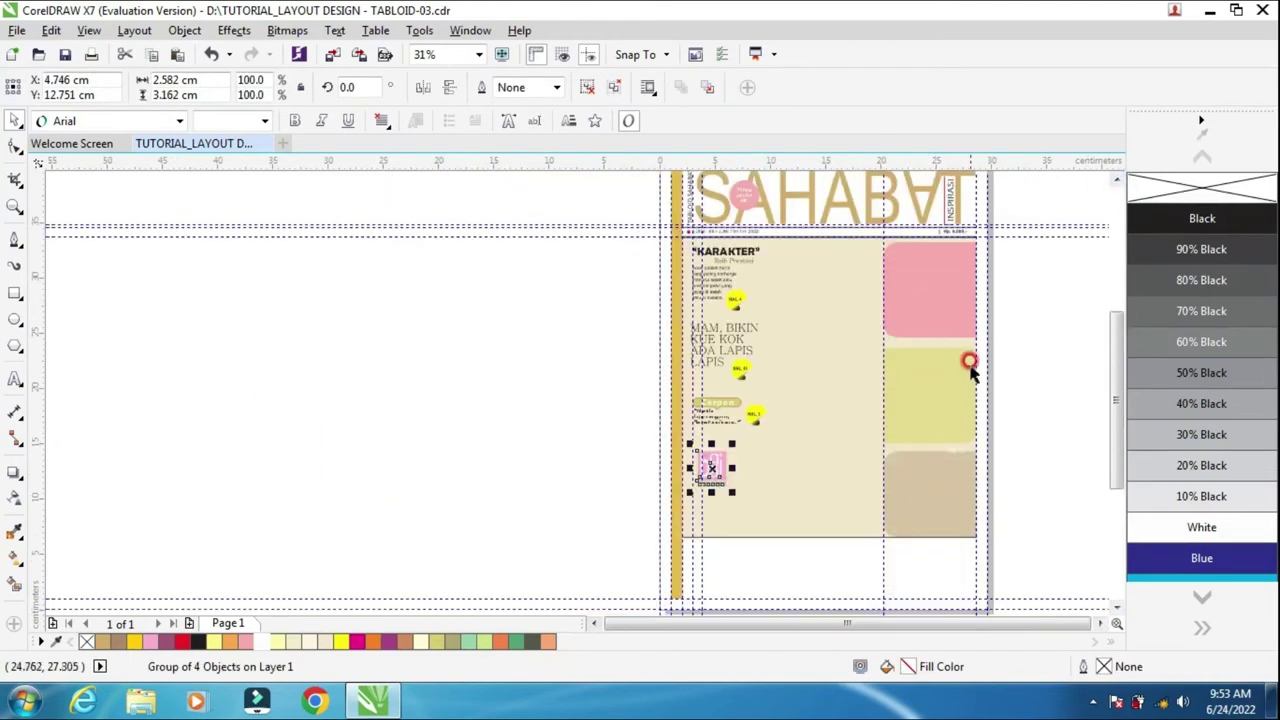
click(1116, 179)
click(40, 212)
drag(586, 186, 870, 556)
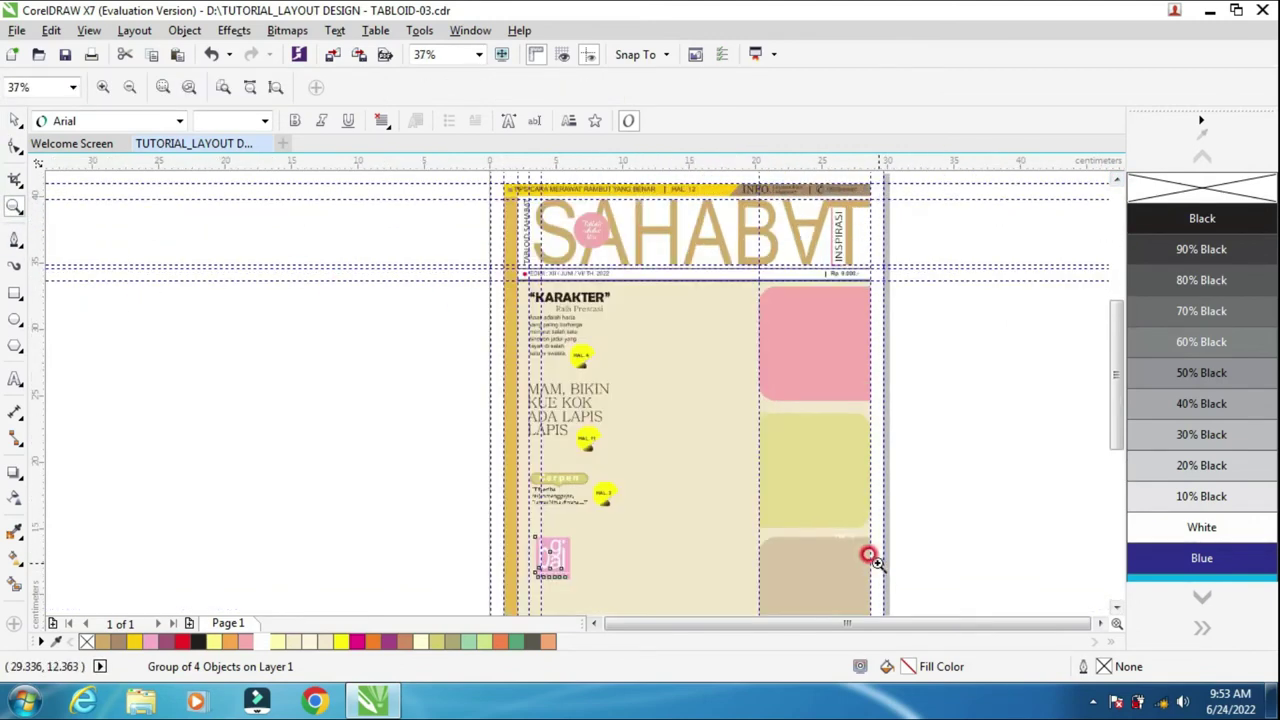
scroll(780, 595, down, 1)
drag(414, 300, 765, 545)
click(17, 124)
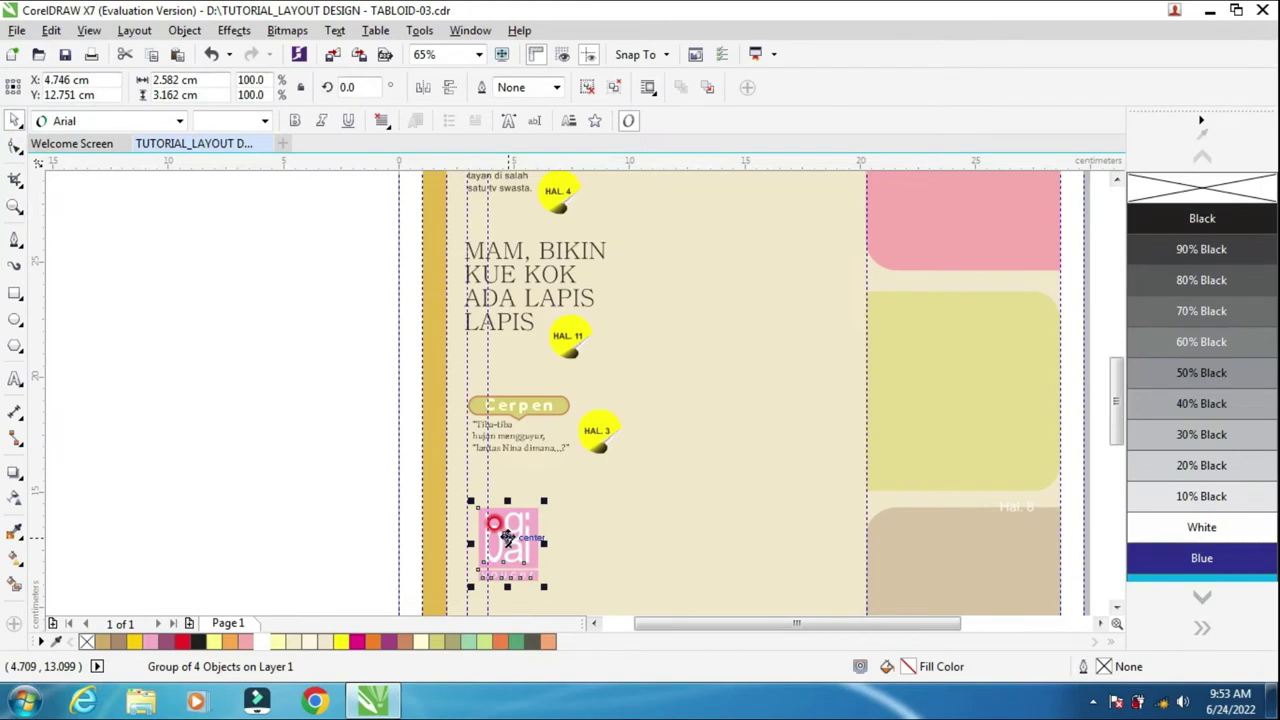
drag(509, 537, 479, 537)
scroll(492, 536, up, 4)
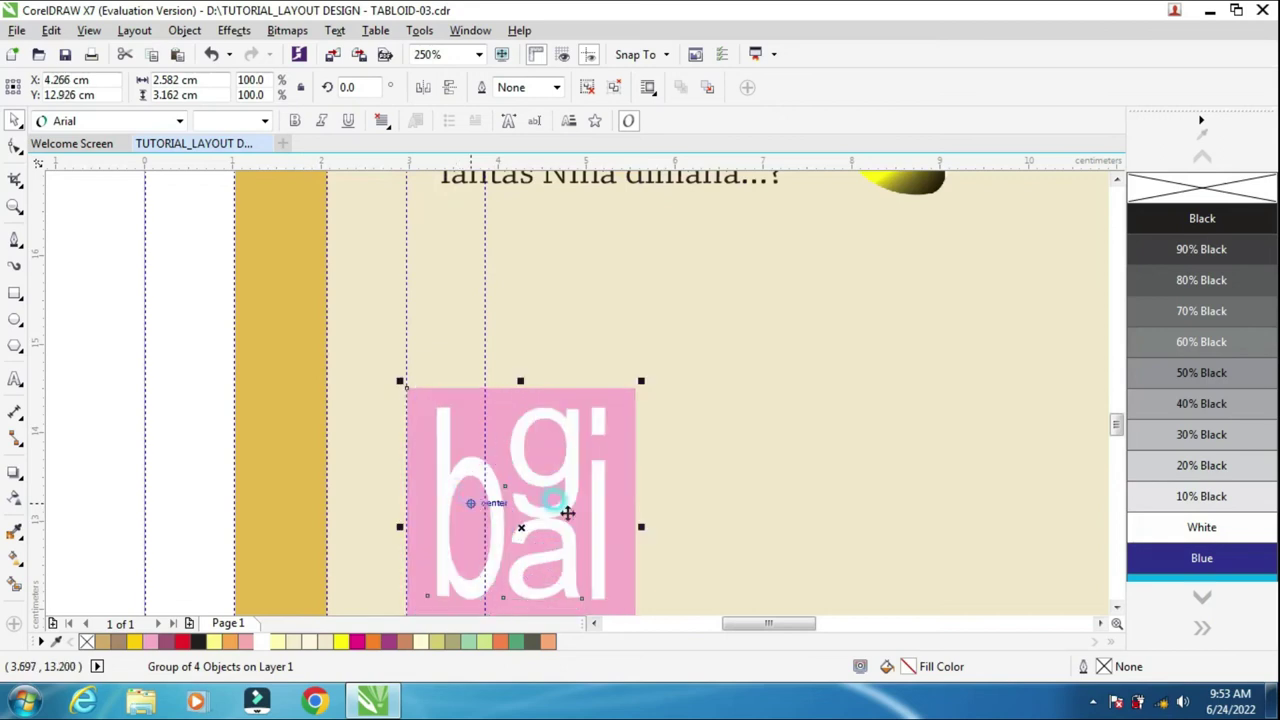
Scale the "bagi voucer" emblem proportionally by 137.5% to about 3.55 by 4.35 cm
scroll(684, 530, down, 2)
click(1116, 606)
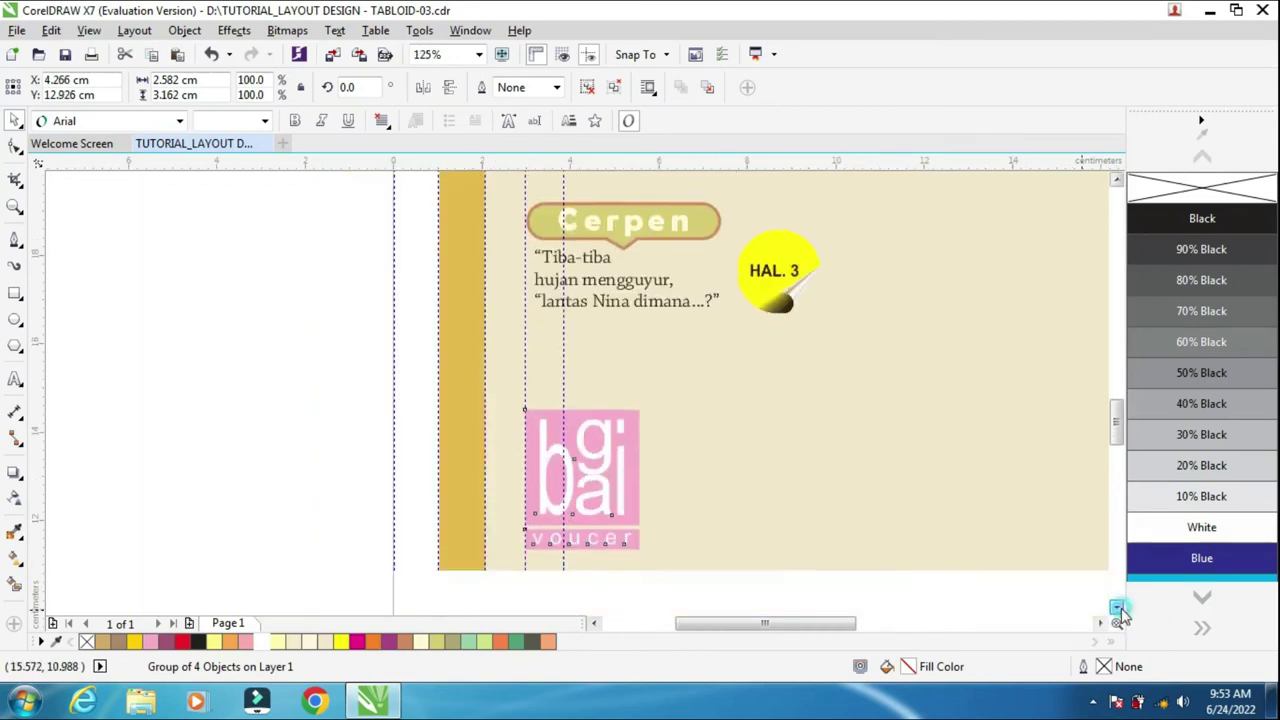
scroll(830, 520, down, 2)
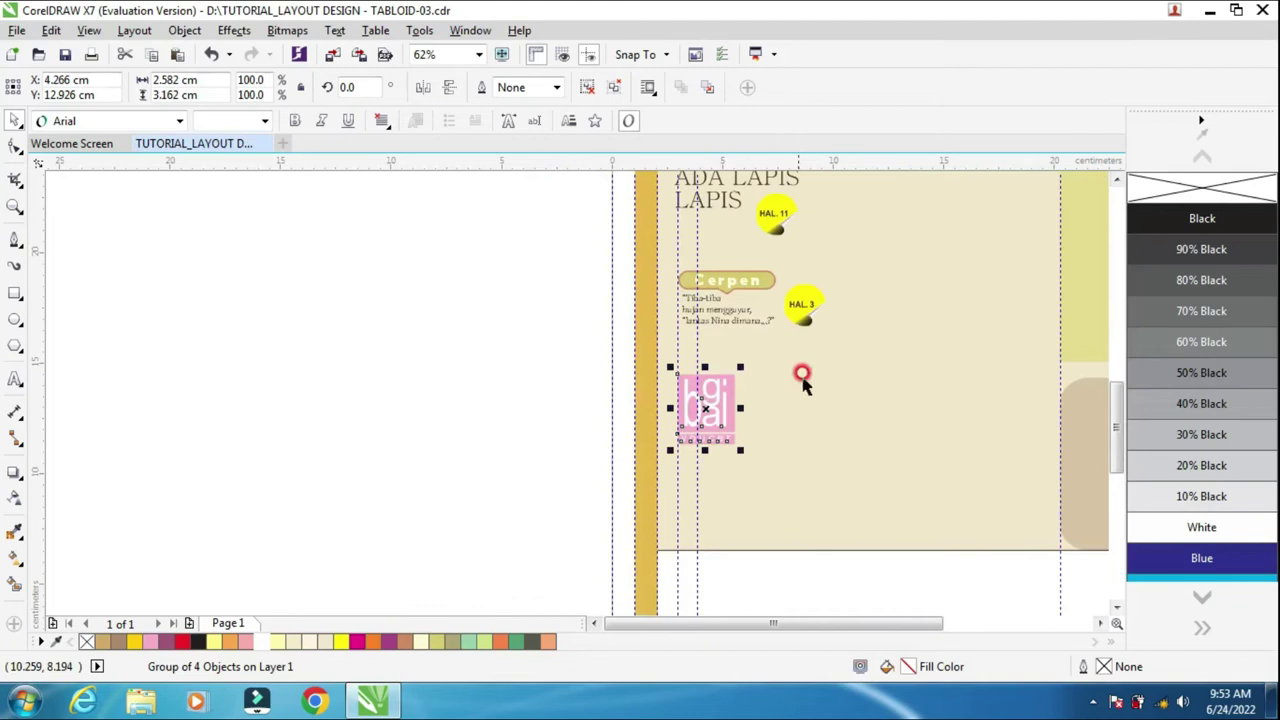
drag(740, 450, 760, 482)
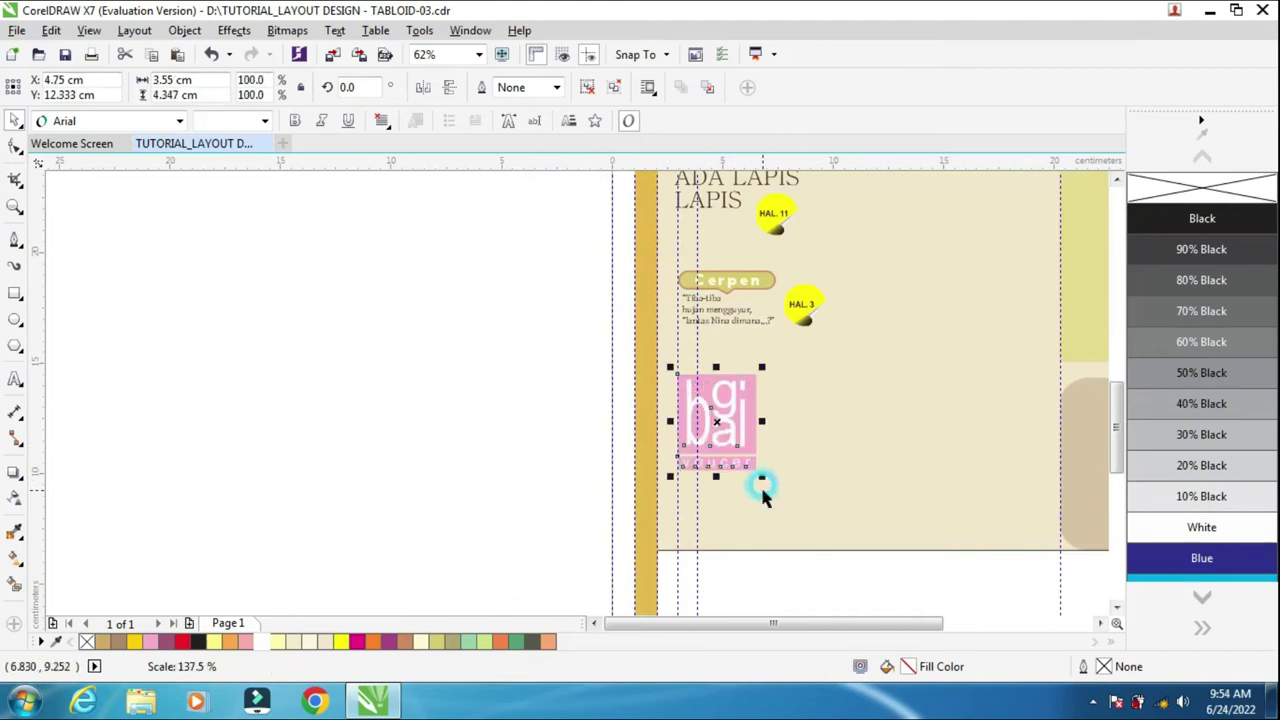
Duplicate the yellow "HAL. 3" sticker and place the copy in the blank area left of the page
click(803, 306)
key(Up)
key(Right)
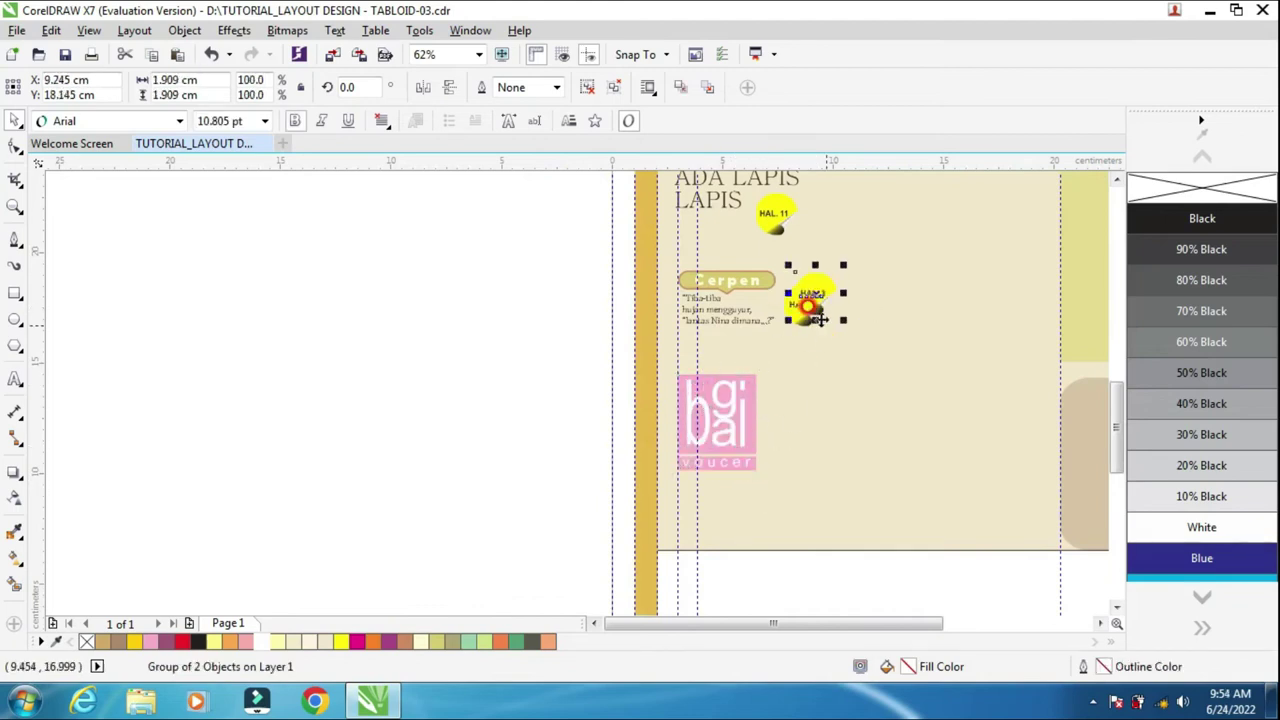
drag(811, 295, 580, 488)
scroll(580, 488, up, 2)
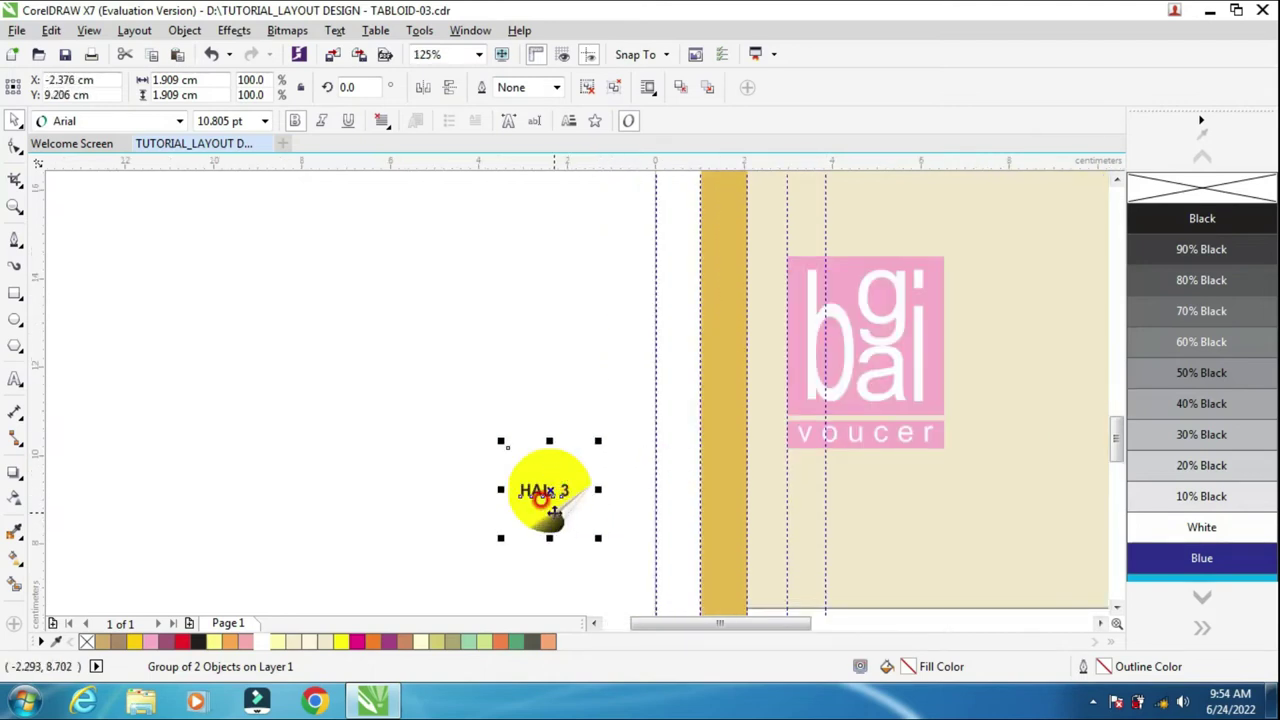
Change the text of the copied sticker to "HAL. 9"
click(13, 390)
click(566, 455)
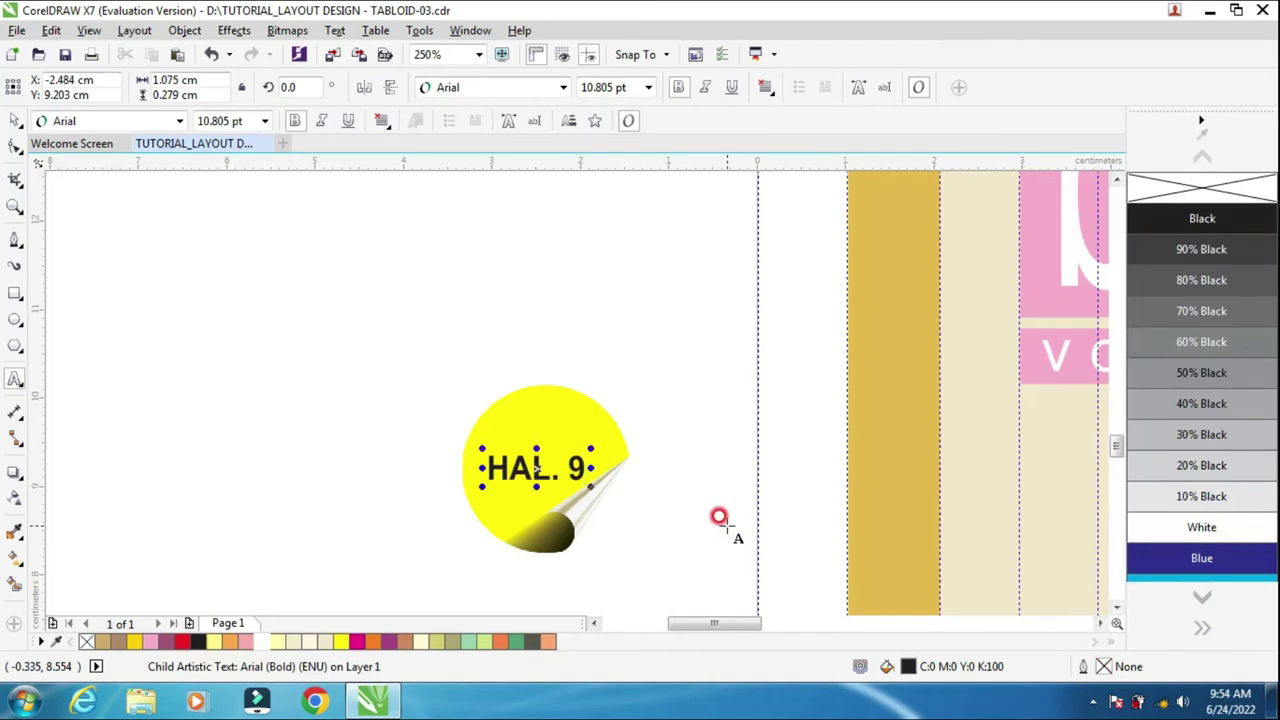
click(14, 121)
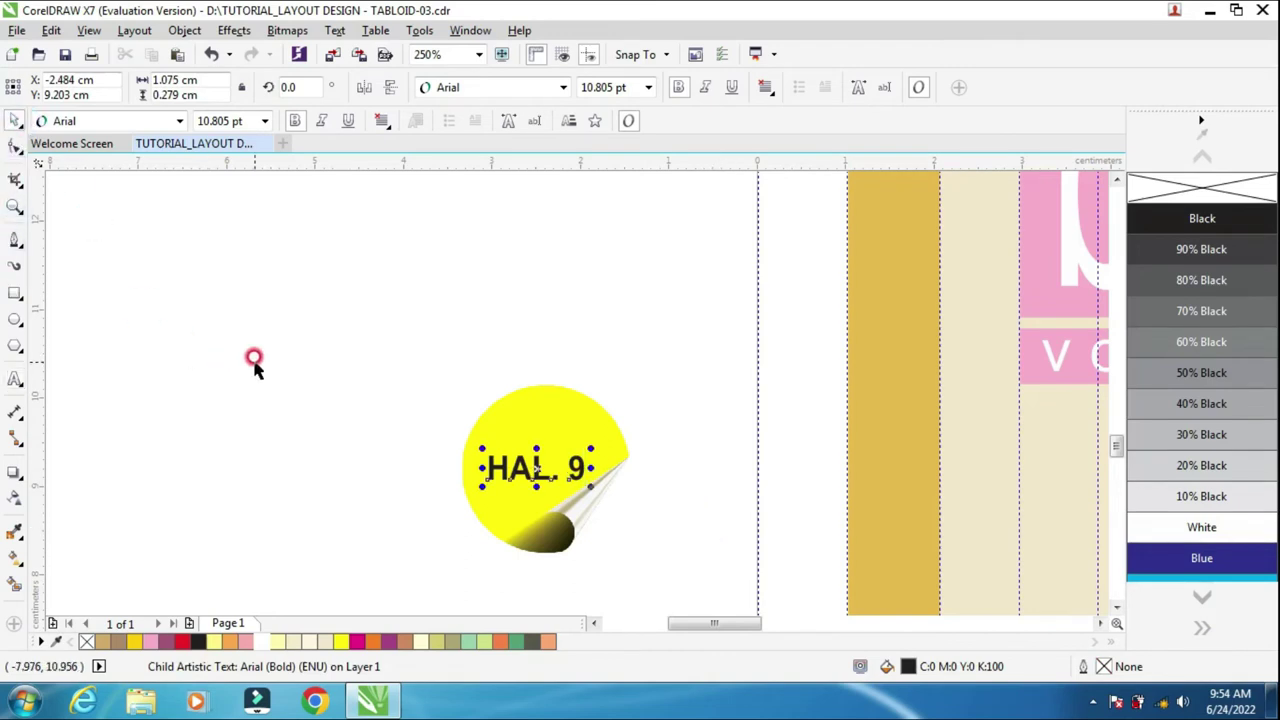
Move the "HAL. 9" sticker onto the cover beside the lower right of the "bagi voucer" emblem
scroll(254, 365, down, 2)
click(231, 391)
scroll(395, 440, down, 2)
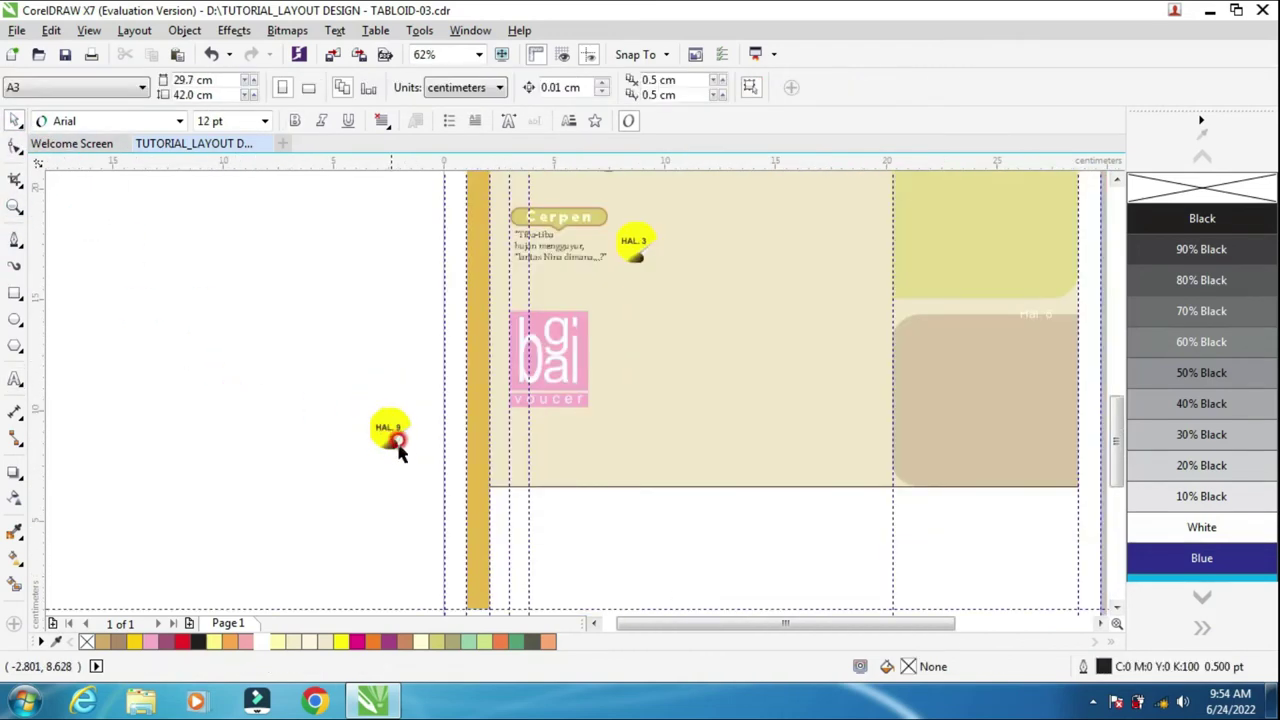
drag(390, 432, 625, 389)
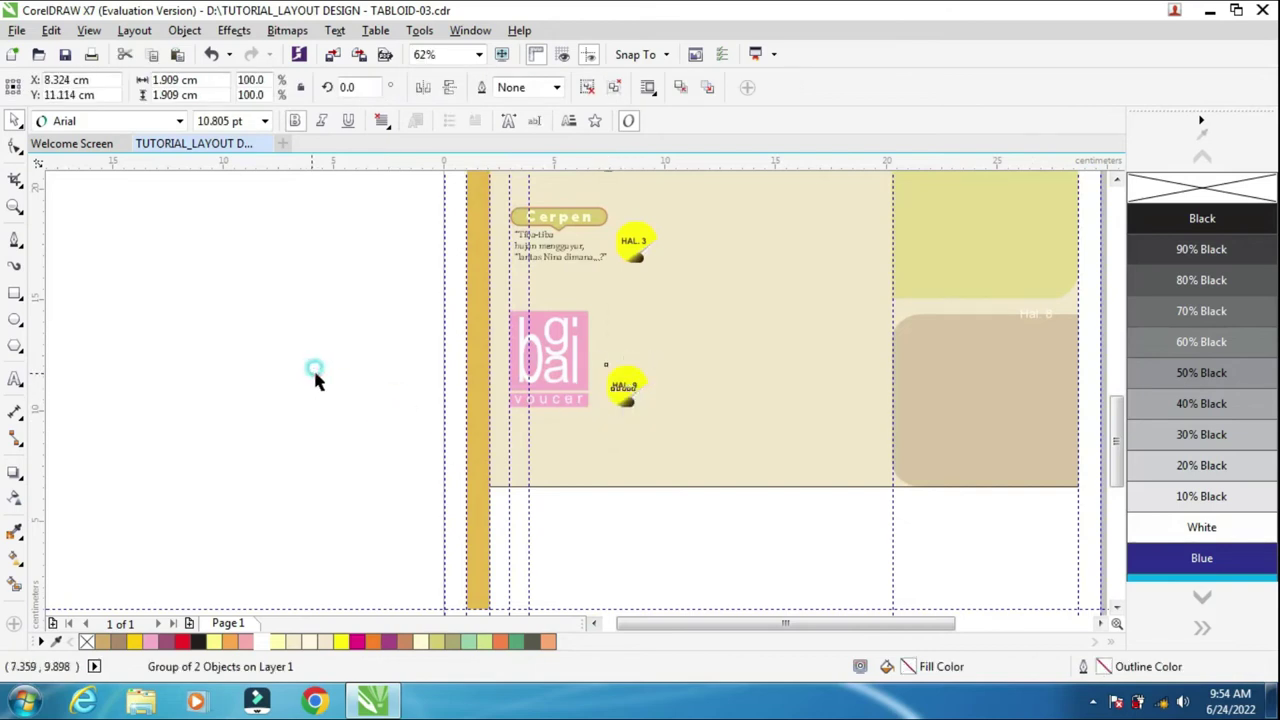
Tilt the "bagi voucer" emblem slightly counterclockwise and let the "HAL. 9" sticker overlap its right edge
scroll(546, 392, up, 1)
click(582, 345)
click(582, 345)
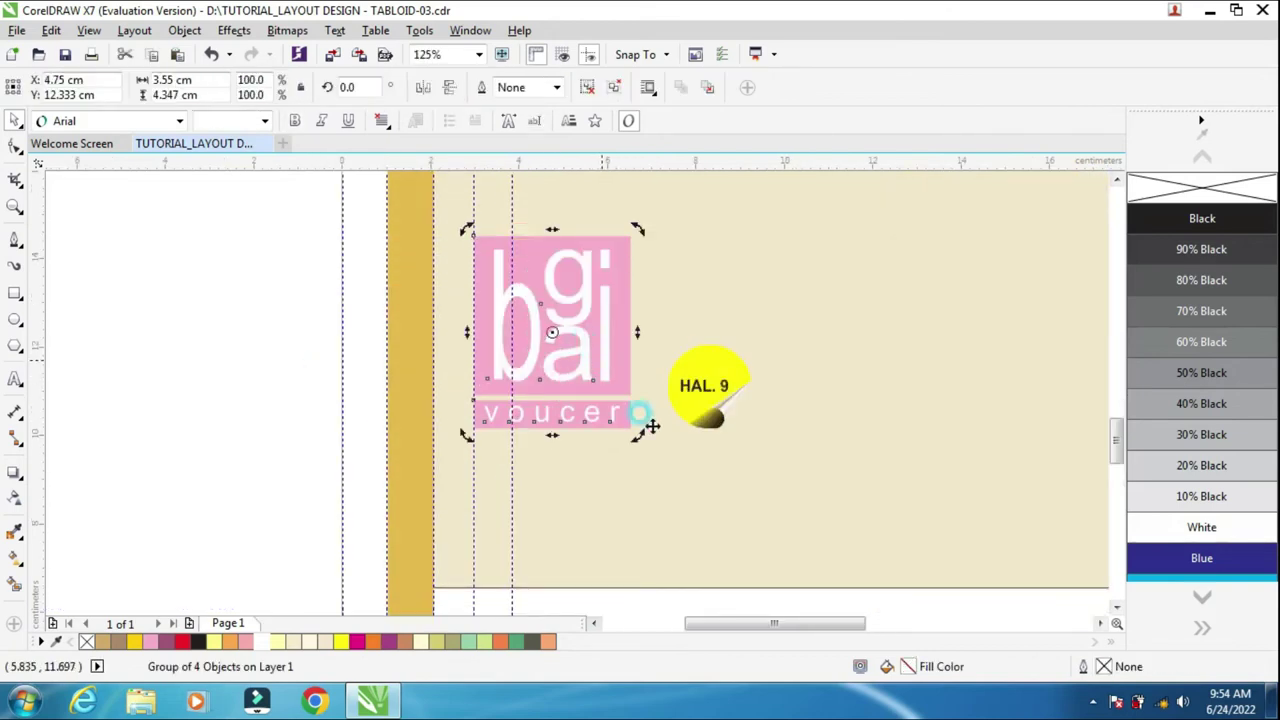
drag(638, 438, 598, 366)
click(271, 349)
scroll(497, 381, down, 2)
scroll(590, 350, up, 2)
click(214, 335)
scroll(337, 371, down, 2)
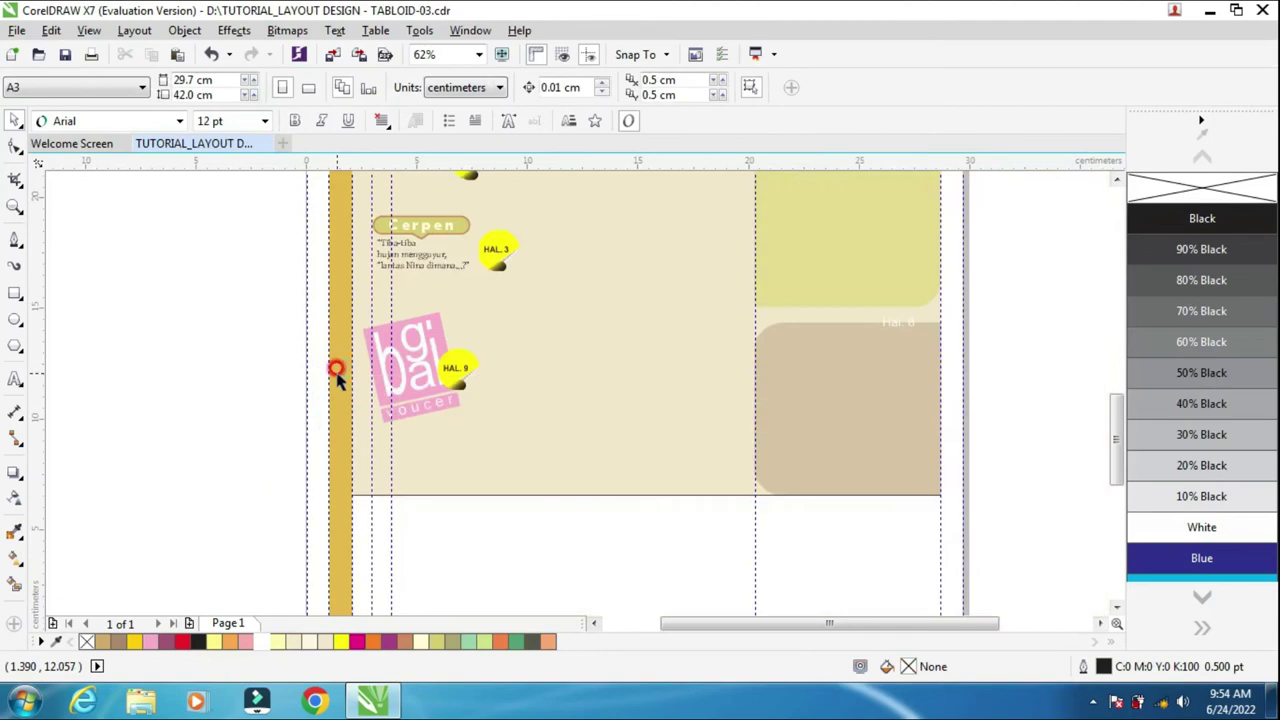
Group the tilted "bagi voucer" emblem with its "HAL. 9" sticker
drag(277, 300, 558, 465)
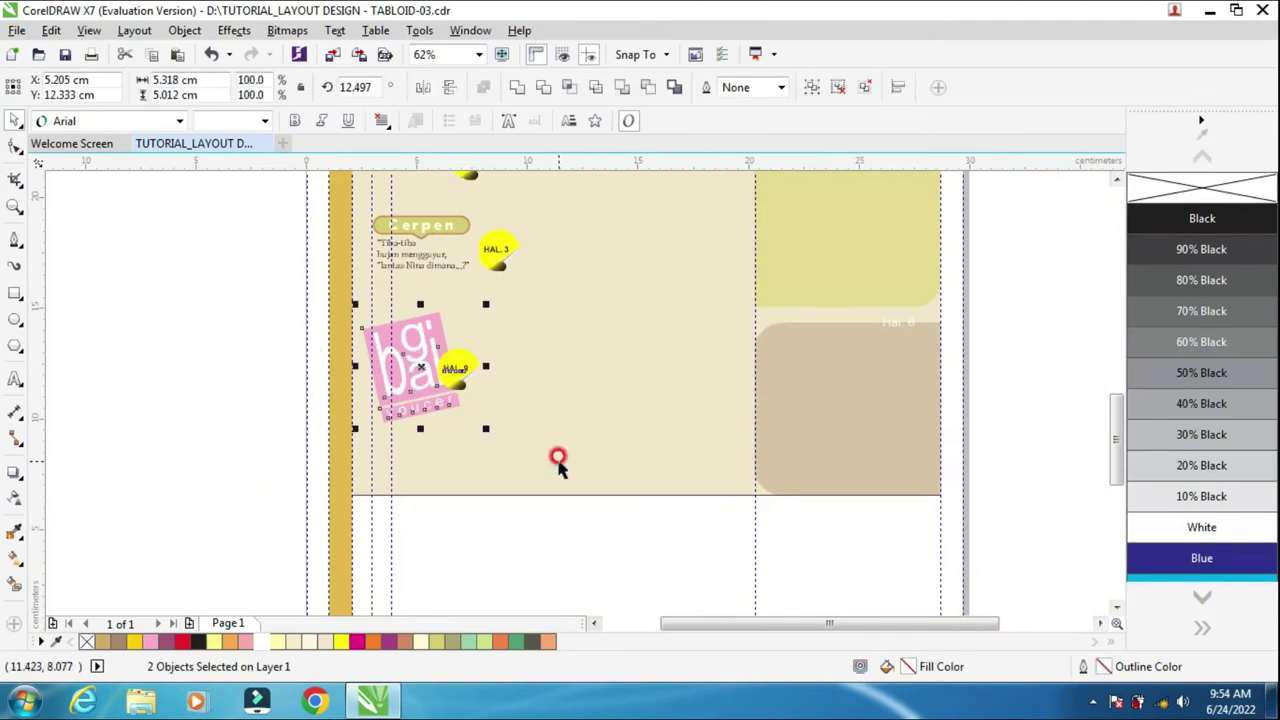
key(ctrl+g)
click(160, 352)
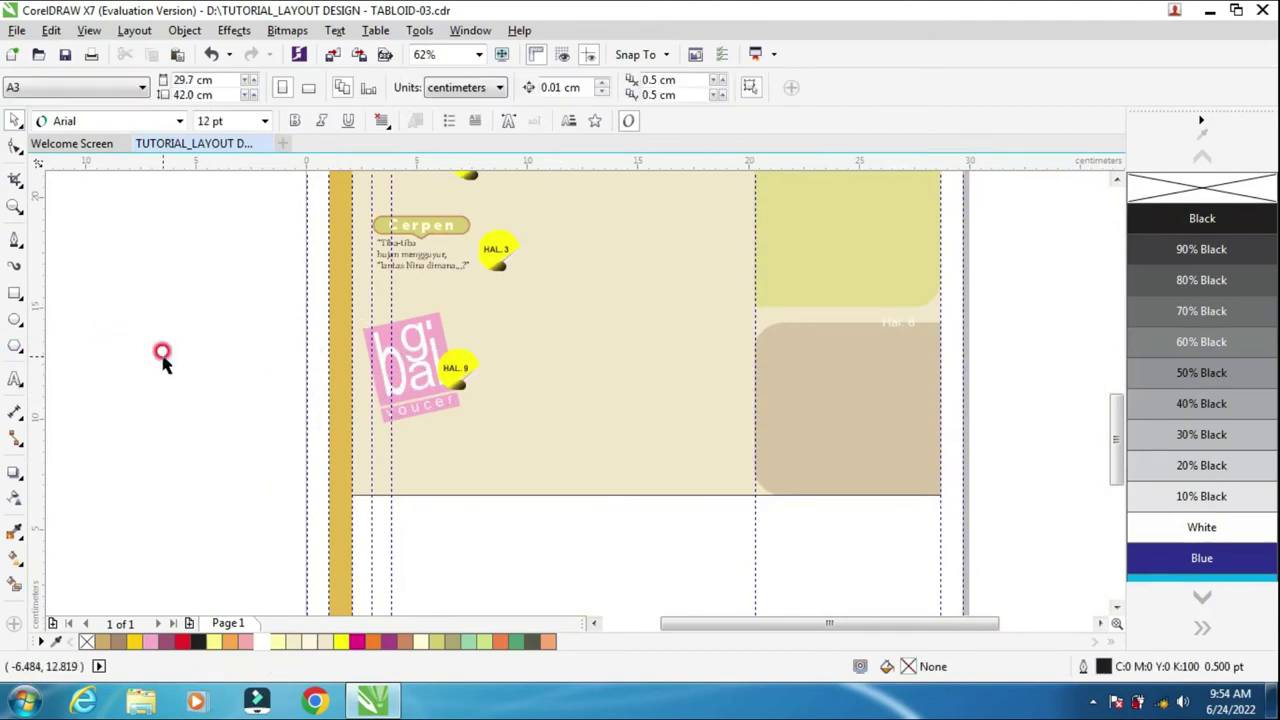
scroll(160, 354, down, 2)
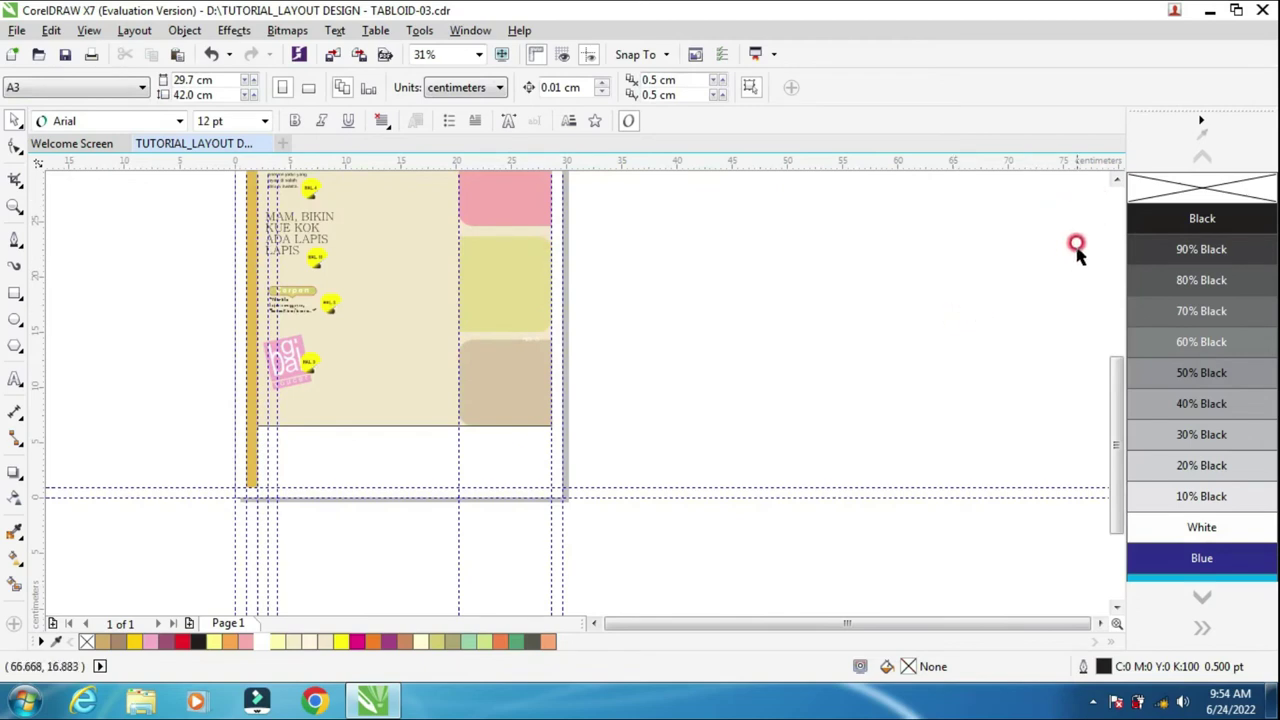
click(1116, 180)
click(1116, 182)
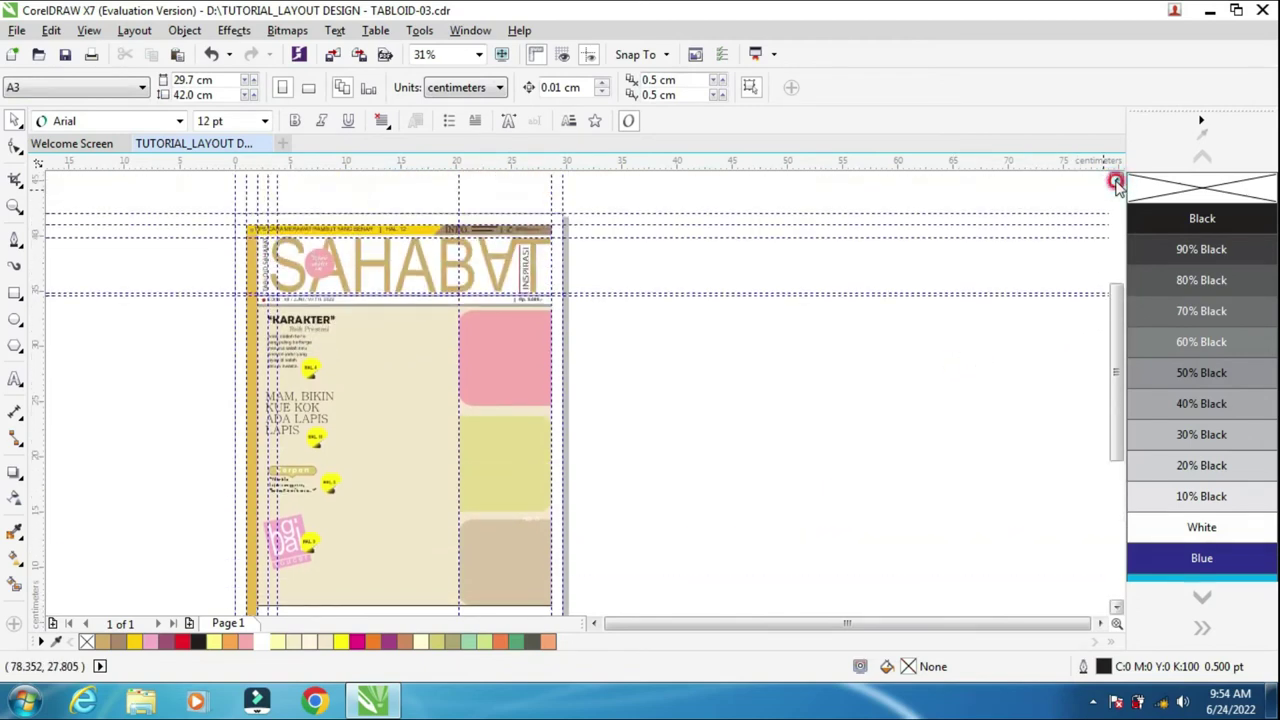
click(1116, 182)
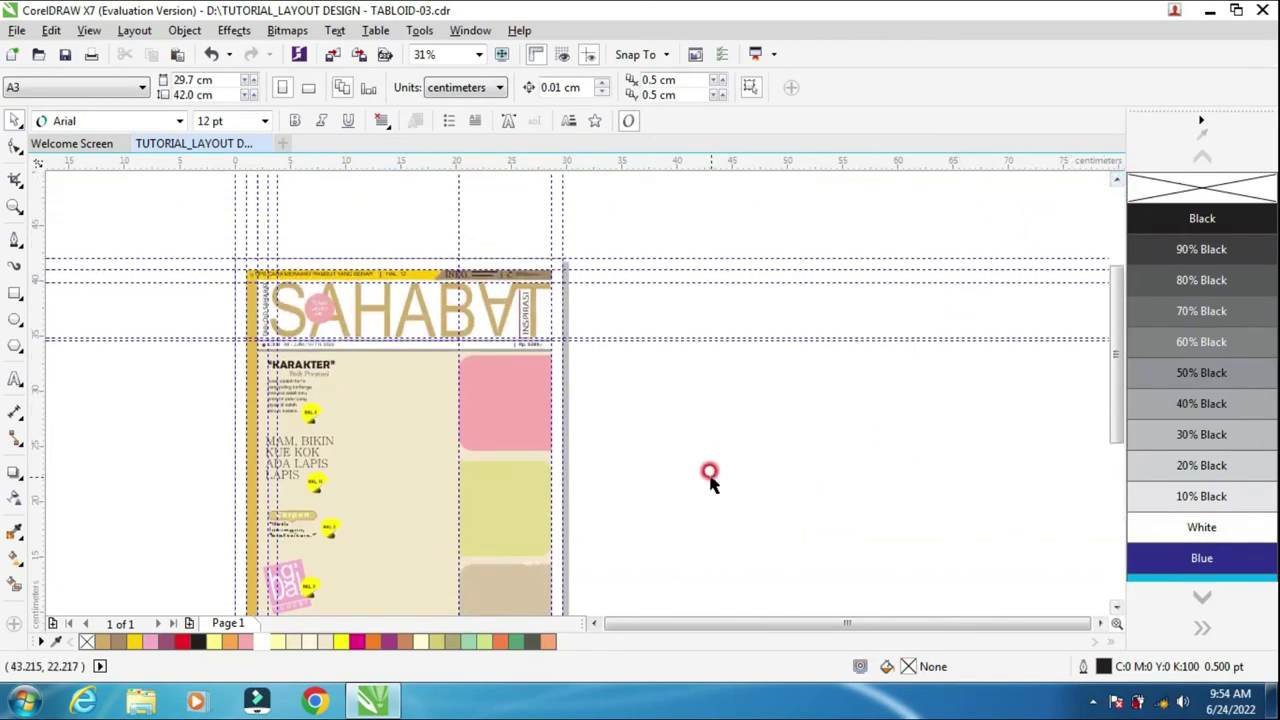
scroll(499, 418, up, 2)
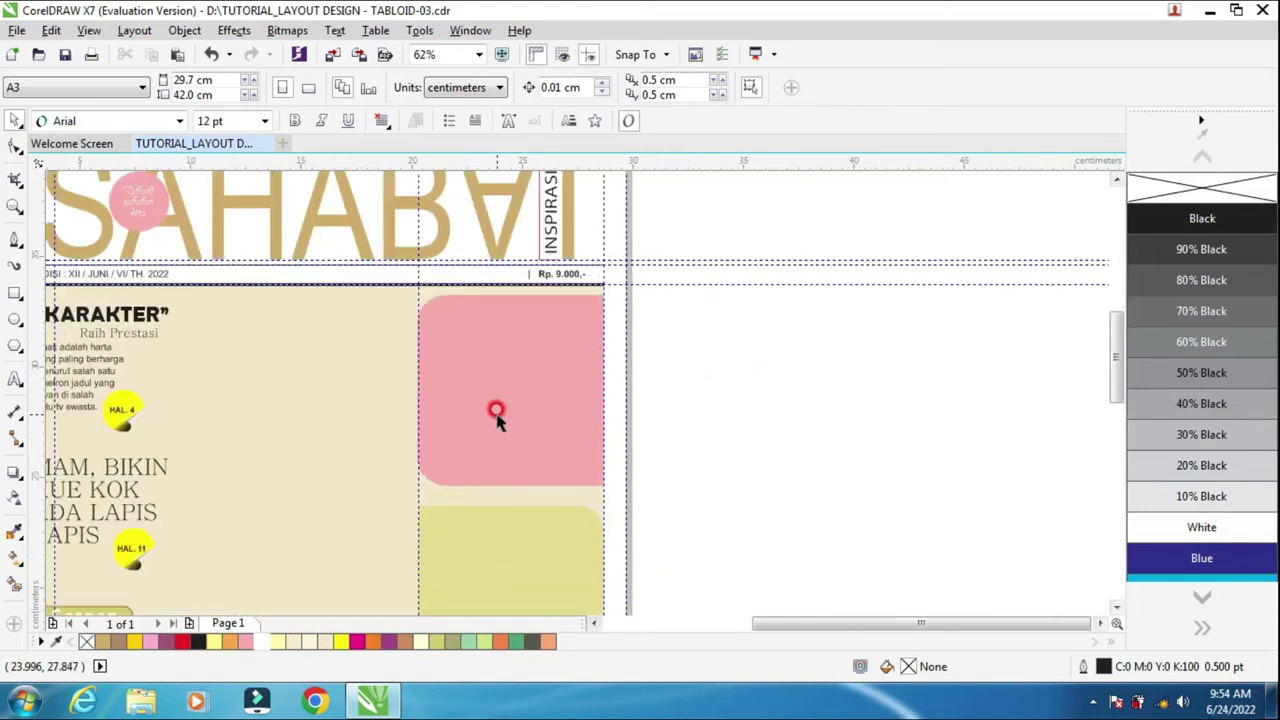
scroll(490, 403, up, 2)
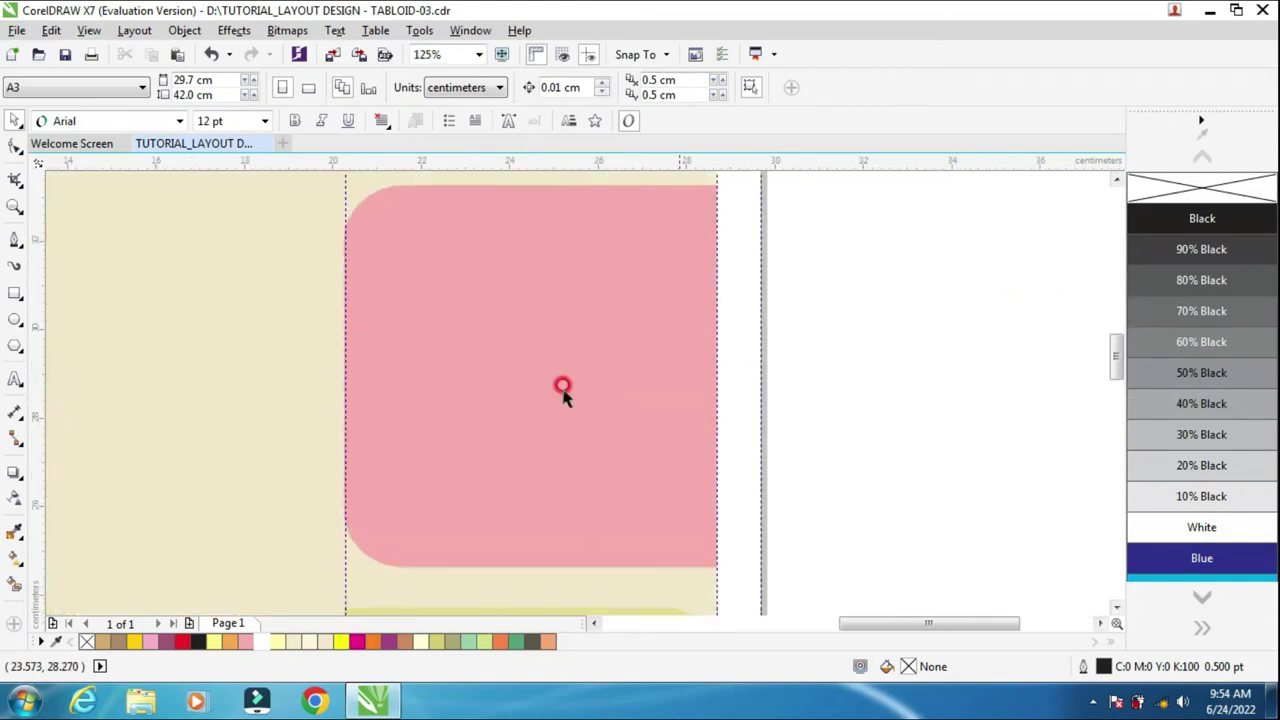
click(13, 291)
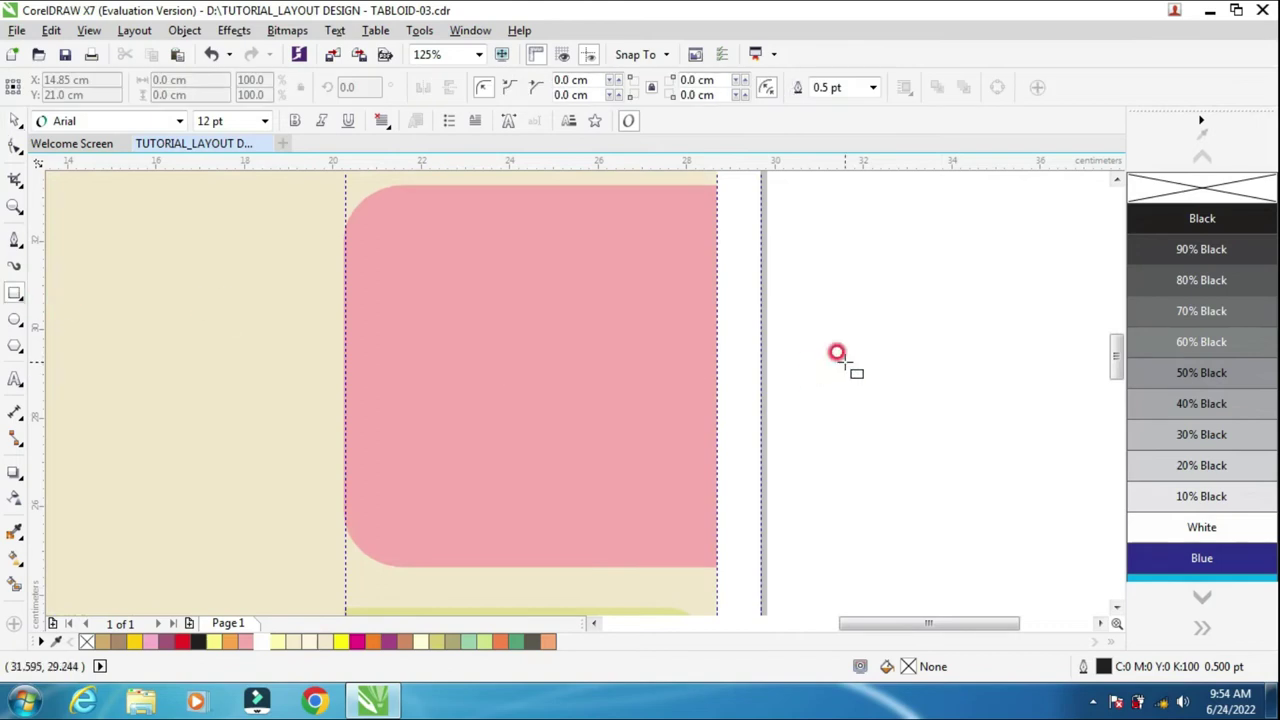
click(14, 380)
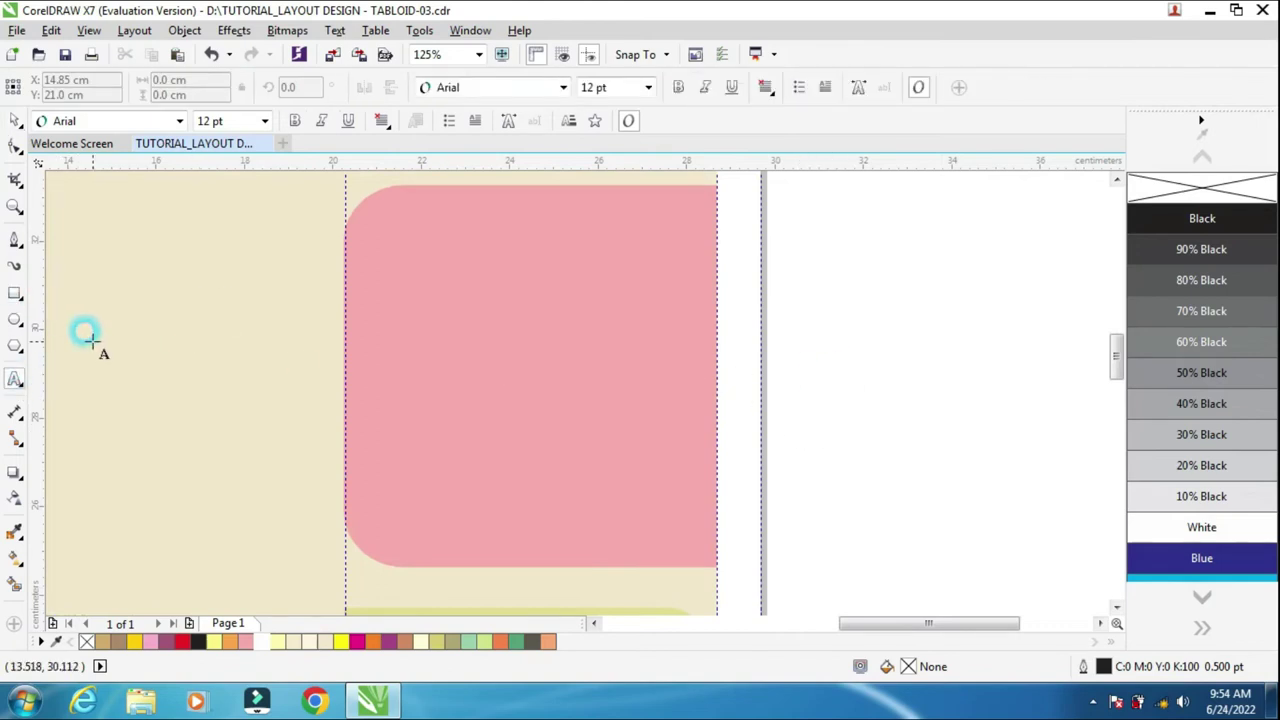
Duplicate the "KARAKTER" headline and place the copy in the blank area right of the page, beside the pink box
scroll(120, 312, down, 4)
click(594, 623)
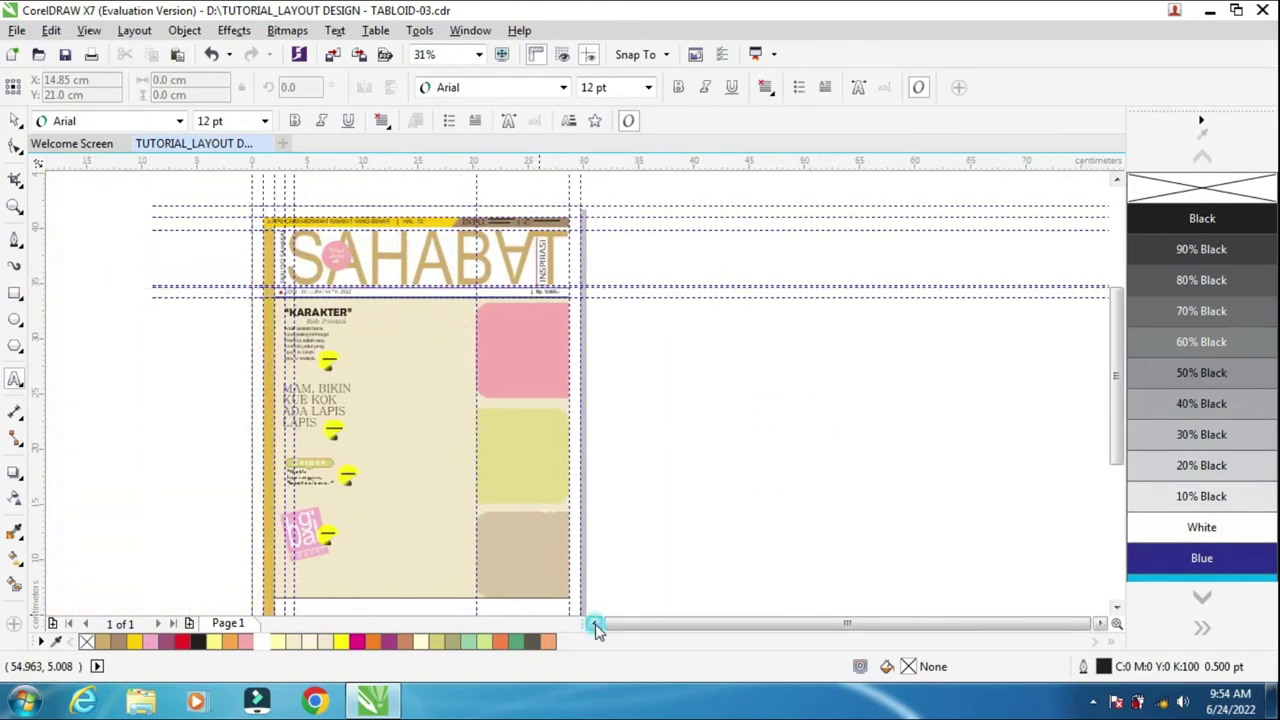
click(14, 120)
click(312, 312)
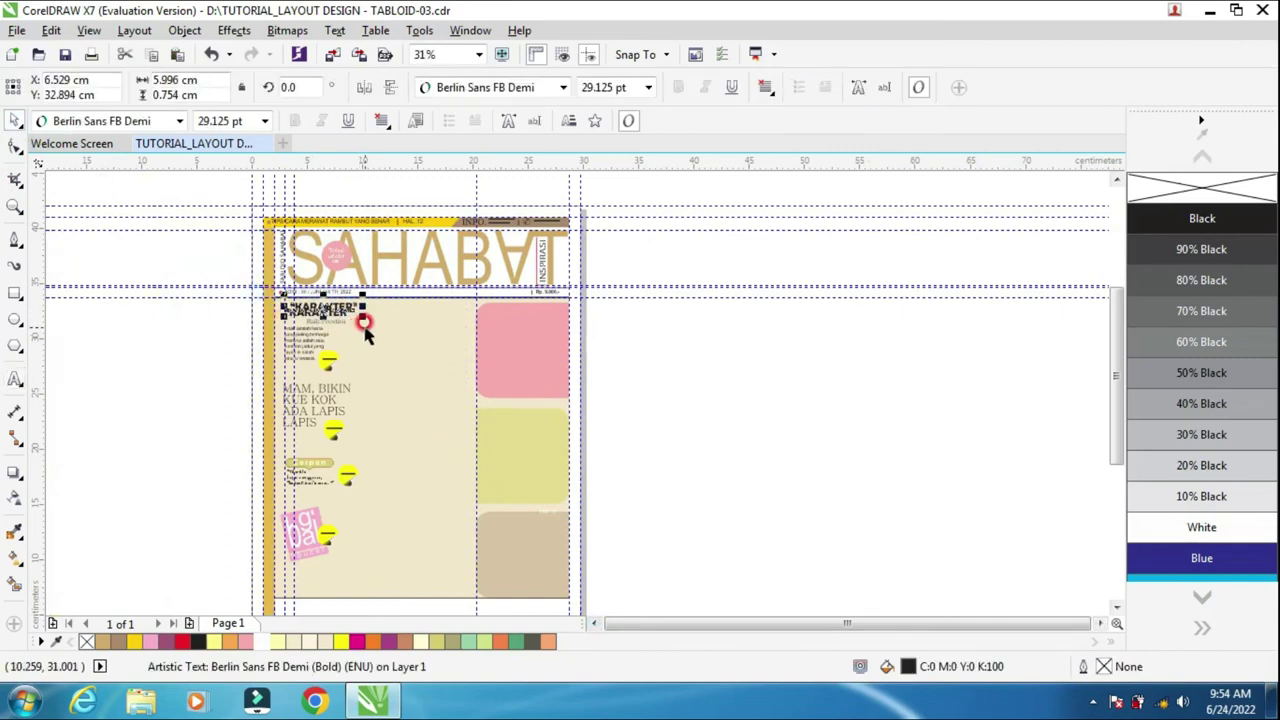
scroll(360, 325, up, 1)
drag(277, 271, 866, 287)
scroll(866, 287, up, 1)
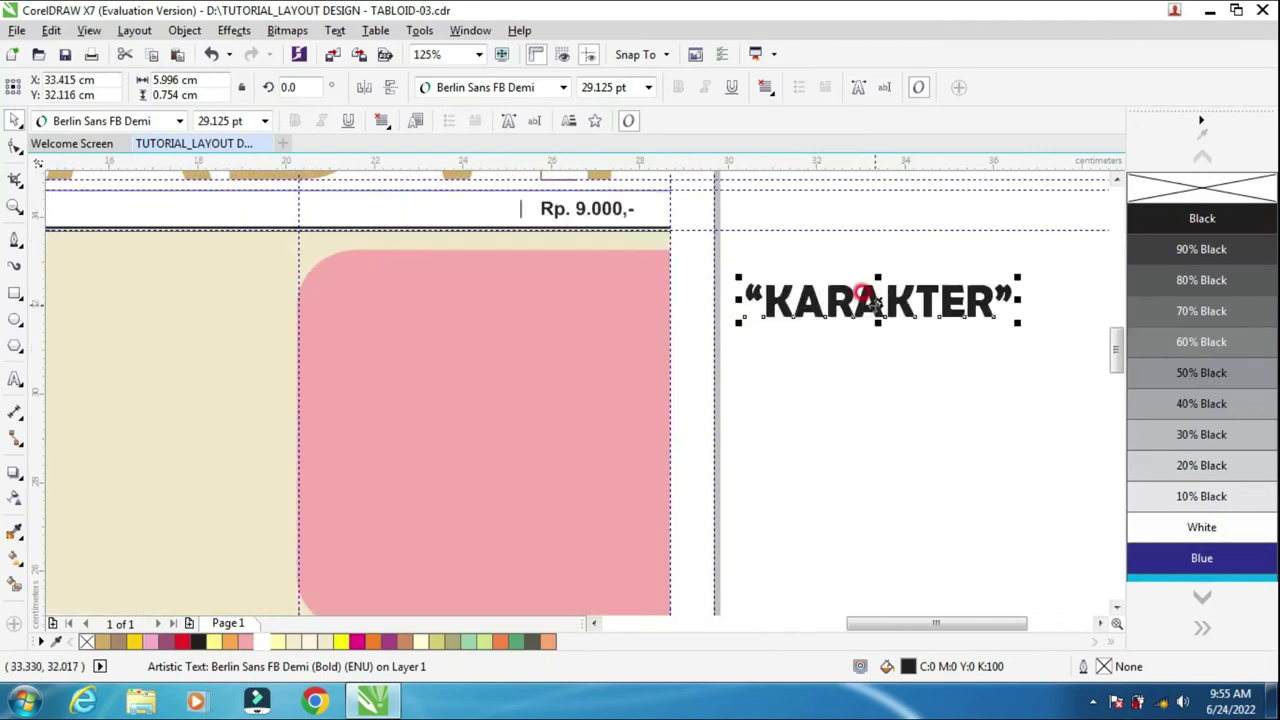
Replace the copied headline's text with "MAM,", "MEMANFAATKAN" and "PEKARANGAN RUMAH" on three separate lines
click(12, 370)
click(739, 282)
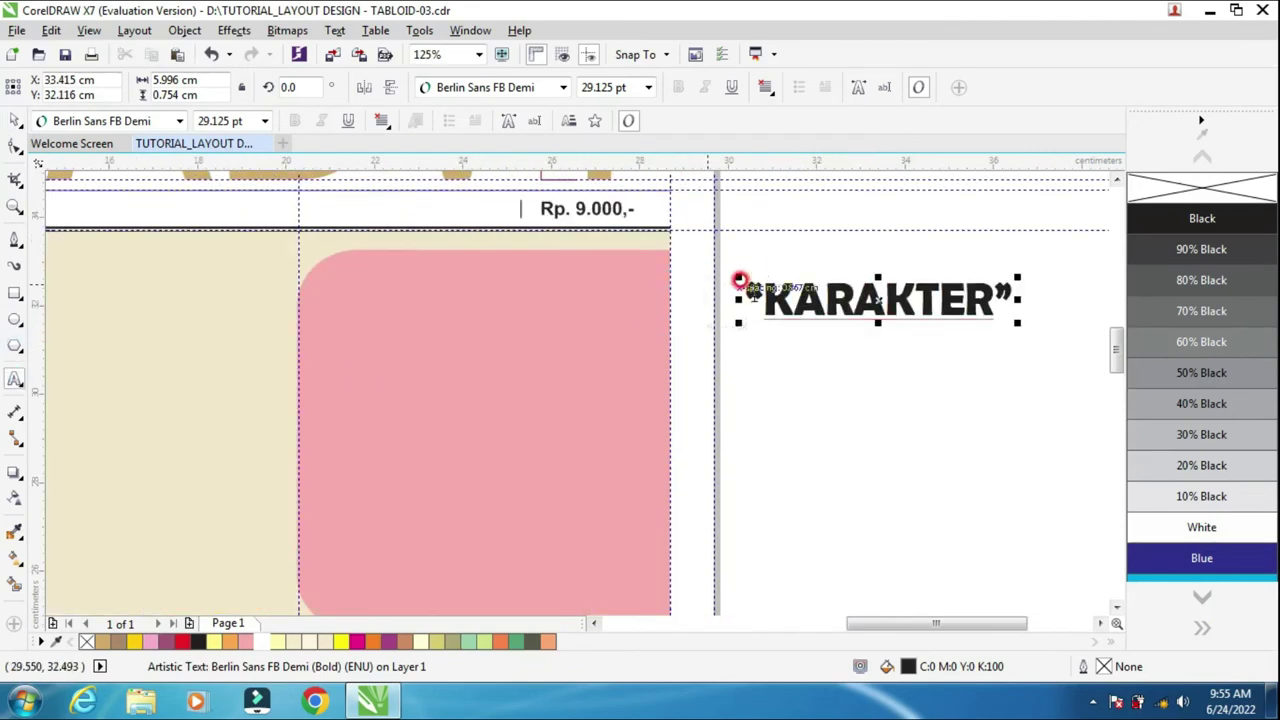
drag(735, 276, 920, 300)
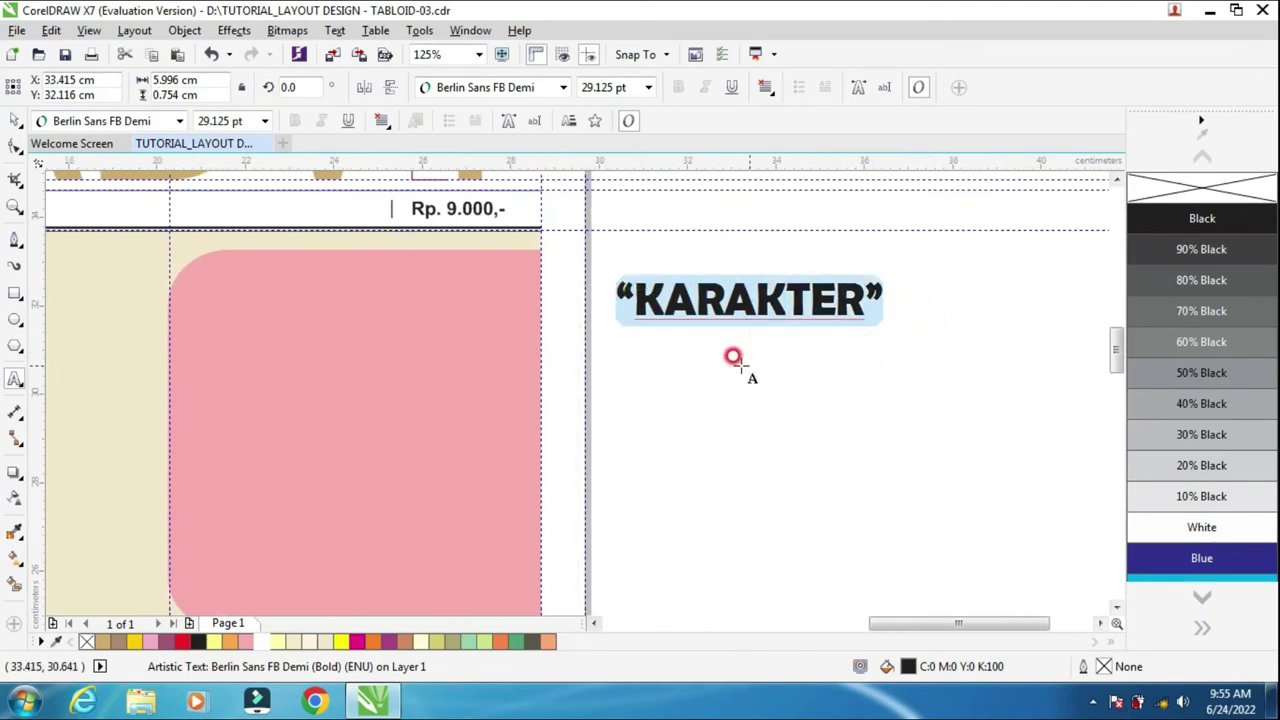
text(MAM)
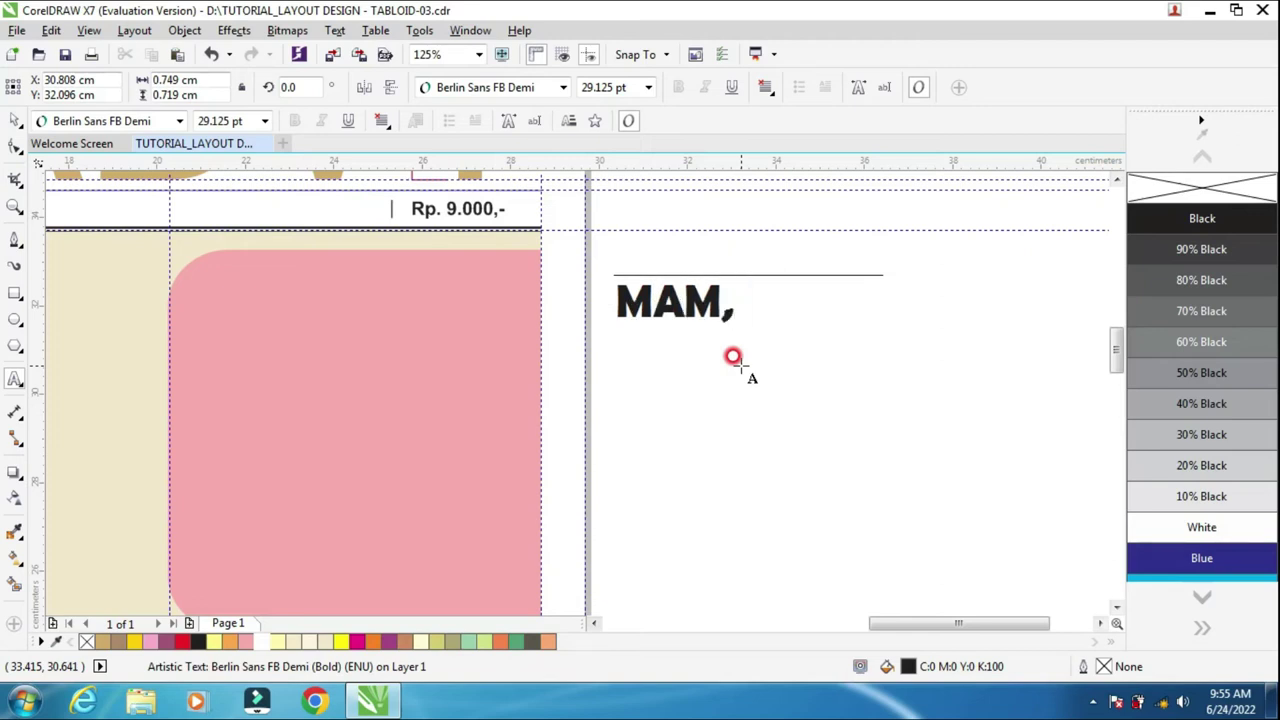
text(,)
key(Return)
text(ME)
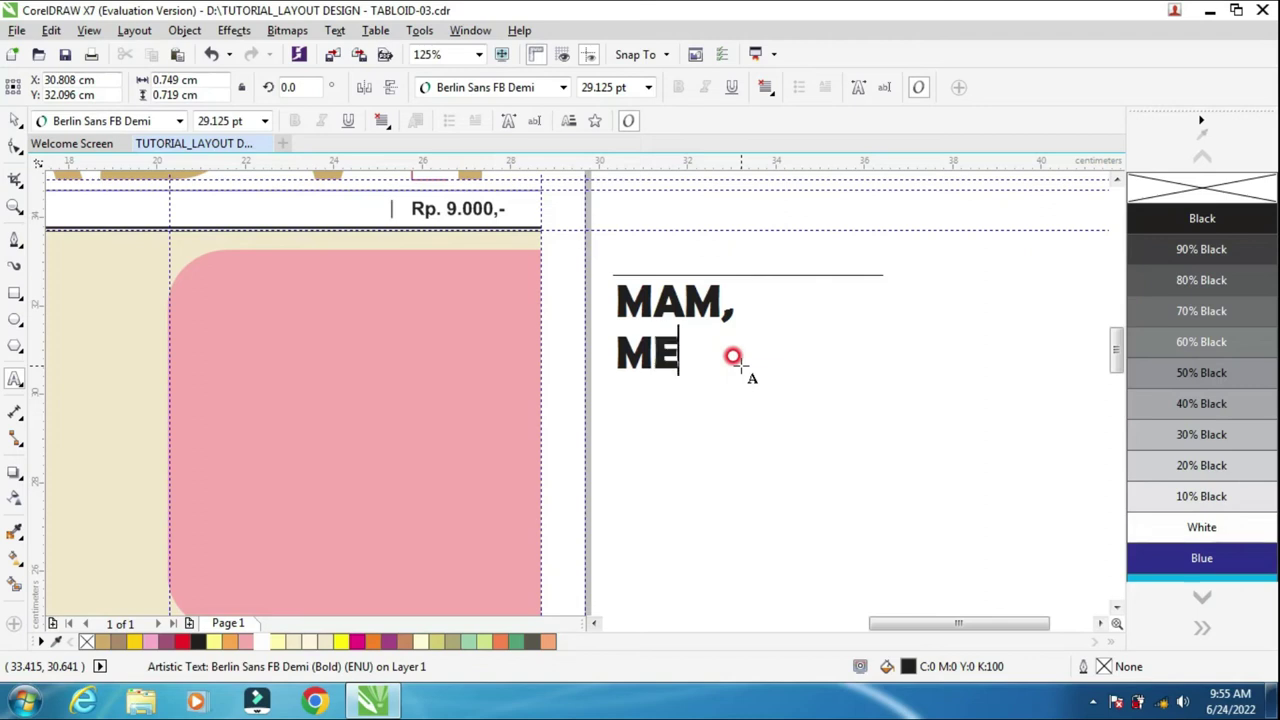
text(MANFAATKA)
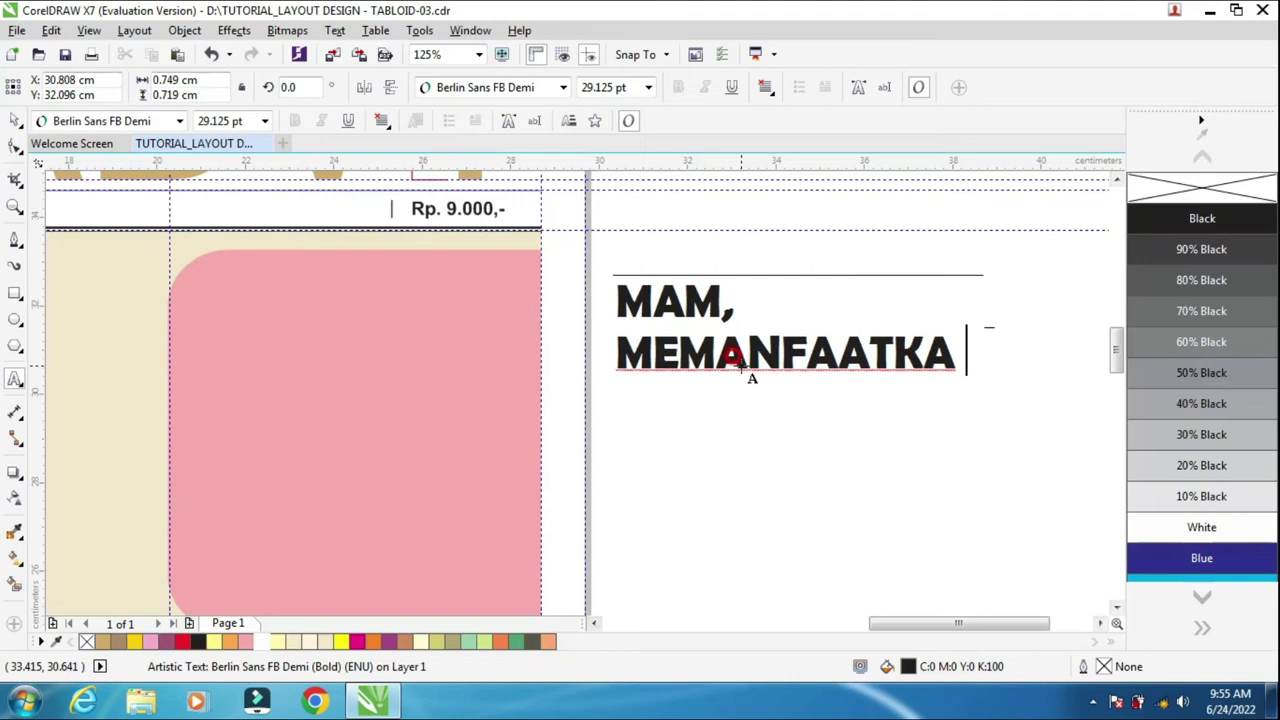
key(BackSpace)
text(N)
key(Return)
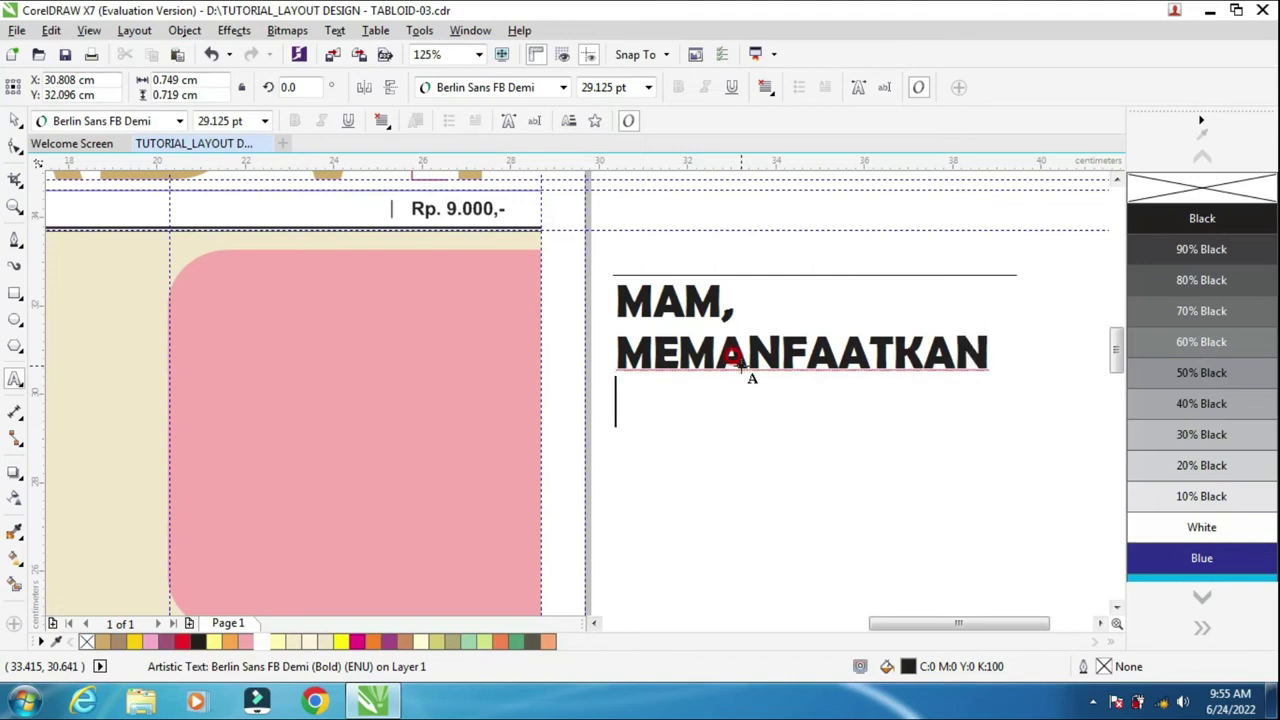
text(PER)
key(BackSpace)
text(KARANGAN )
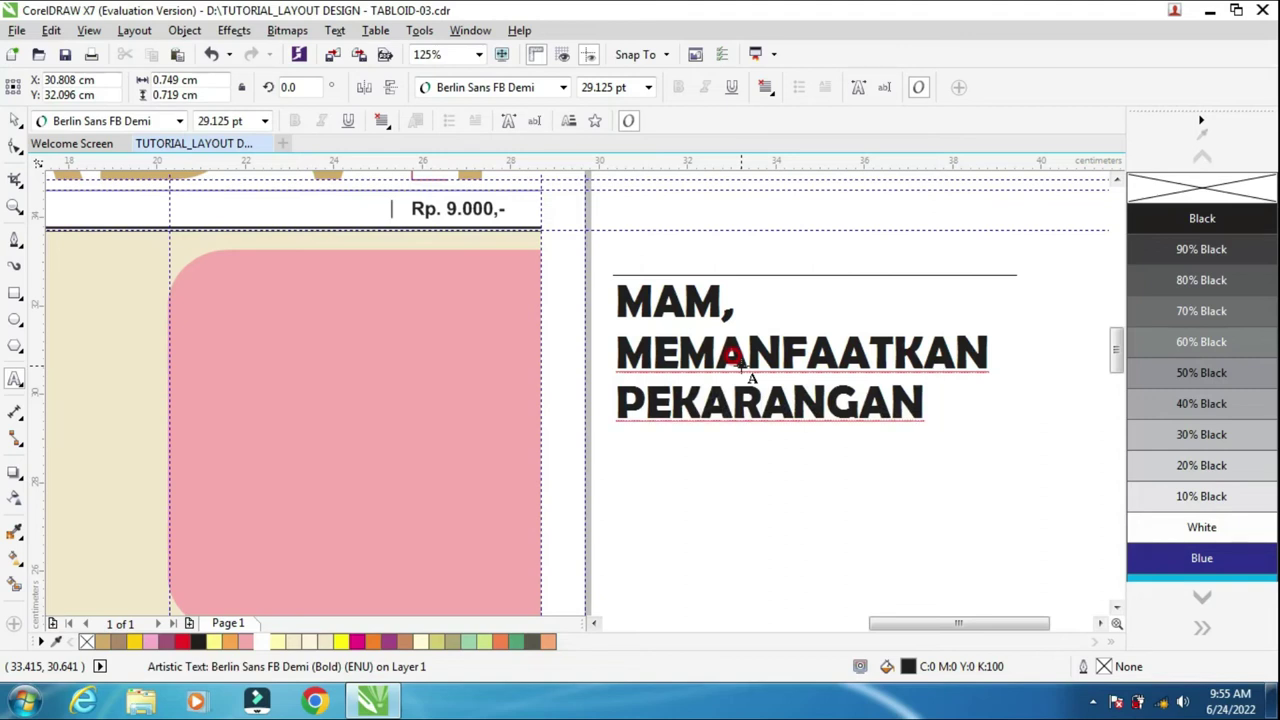
text(RUMAH)
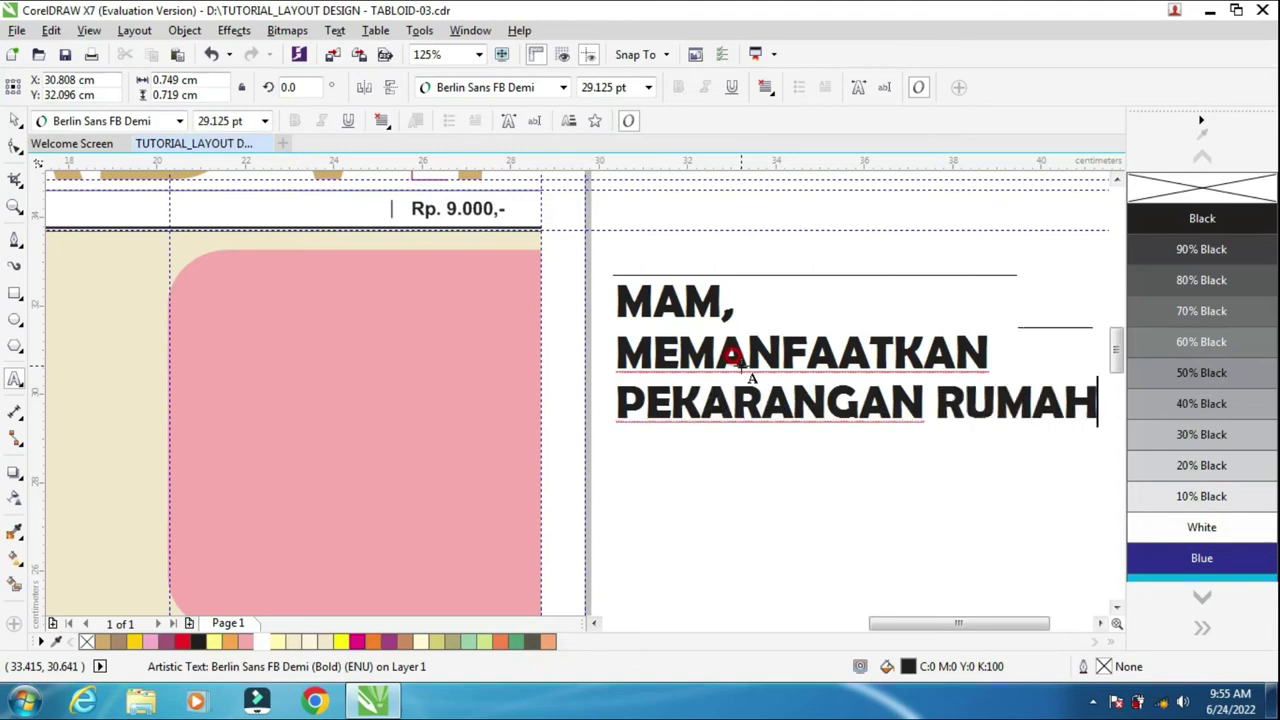
key(Return)
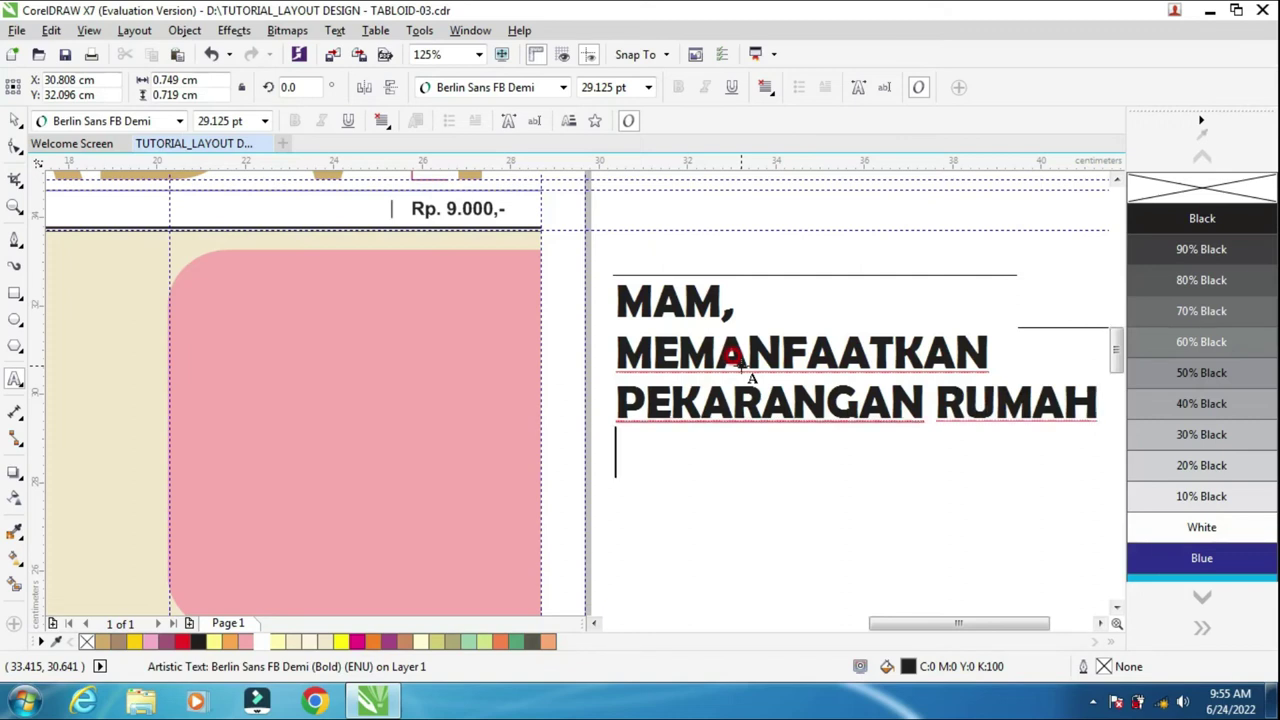
Break the last line of the new headline so that "RUMAH" stands on its own fourth line
click(928, 385)
click(740, 396)
click(738, 367)
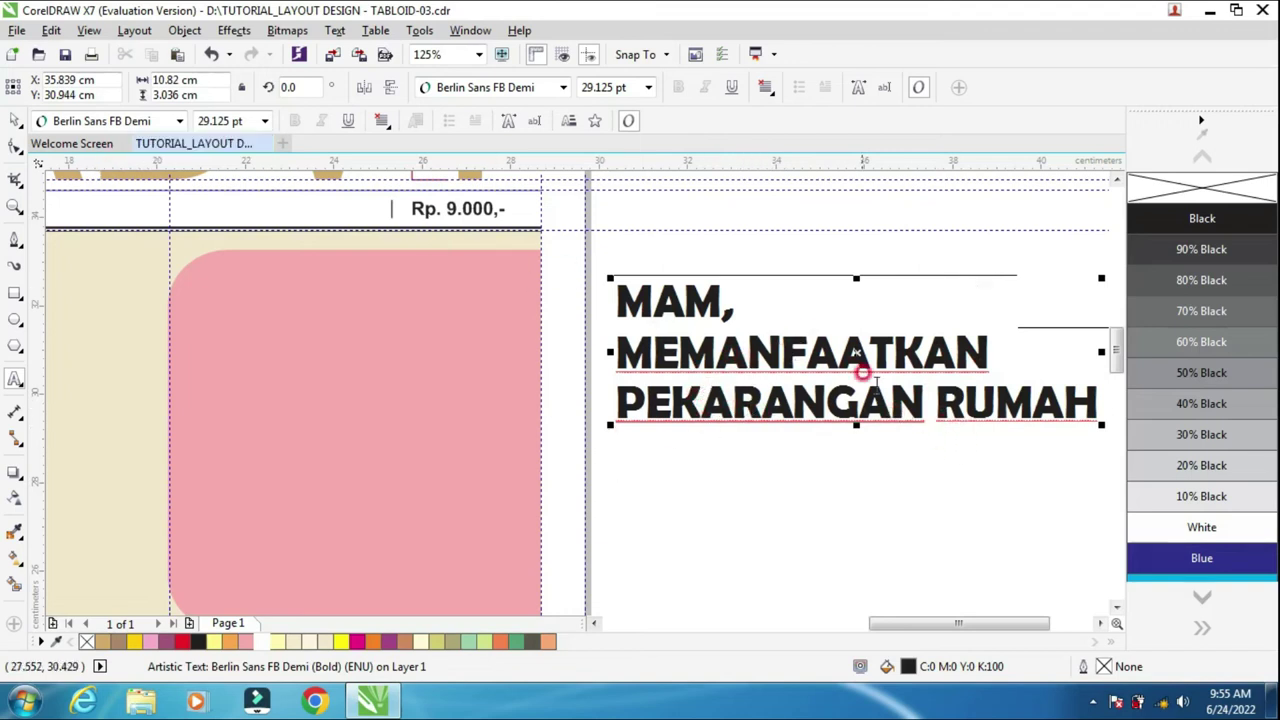
click(926, 392)
key(Return)
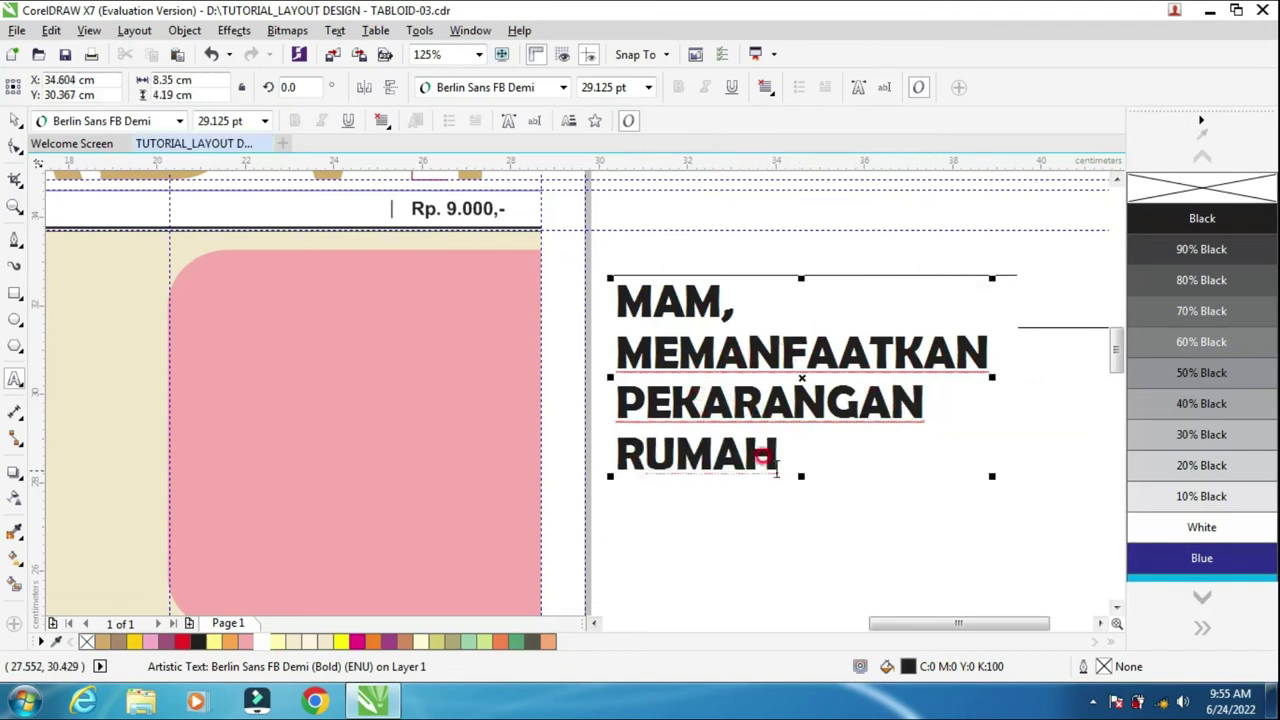
Set the "MAM, MEMANFAATKAN PEKARANGAN RUMAH" headline in Berlin Sans FB Demi at 18 pt
click(14, 120)
click(825, 434)
click(686, 163)
click(651, 88)
click(620, 233)
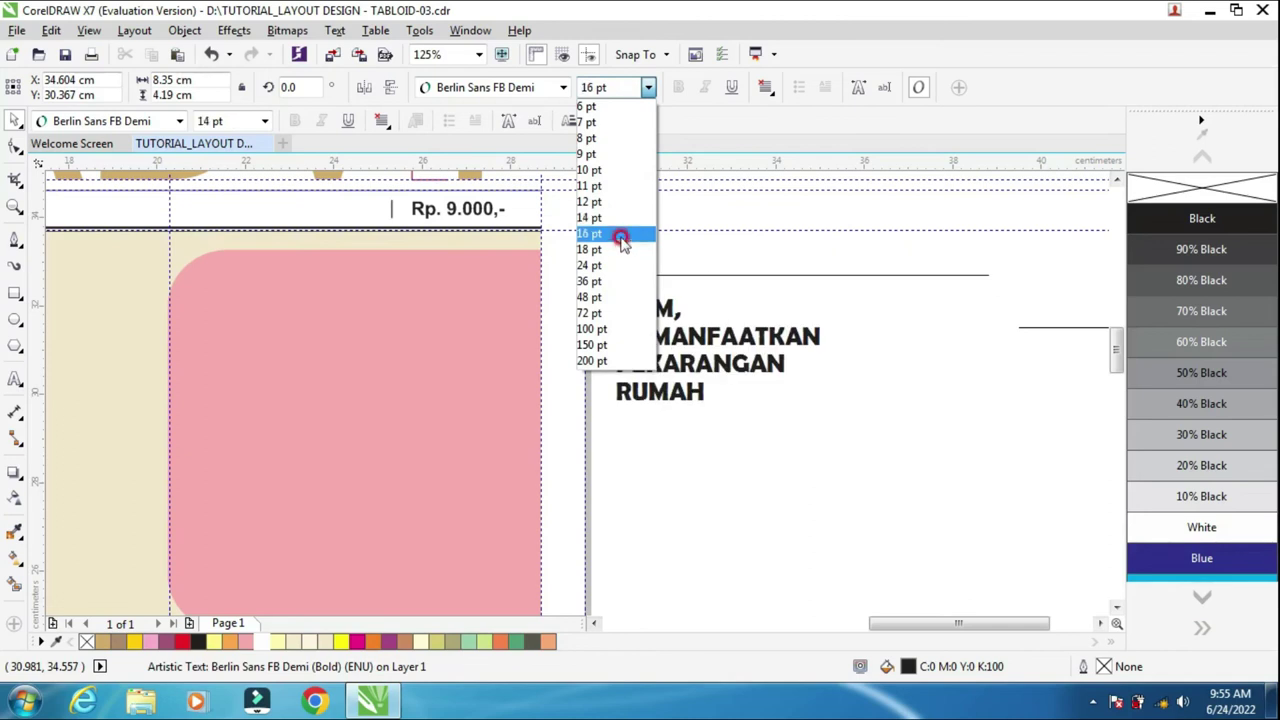
click(620, 249)
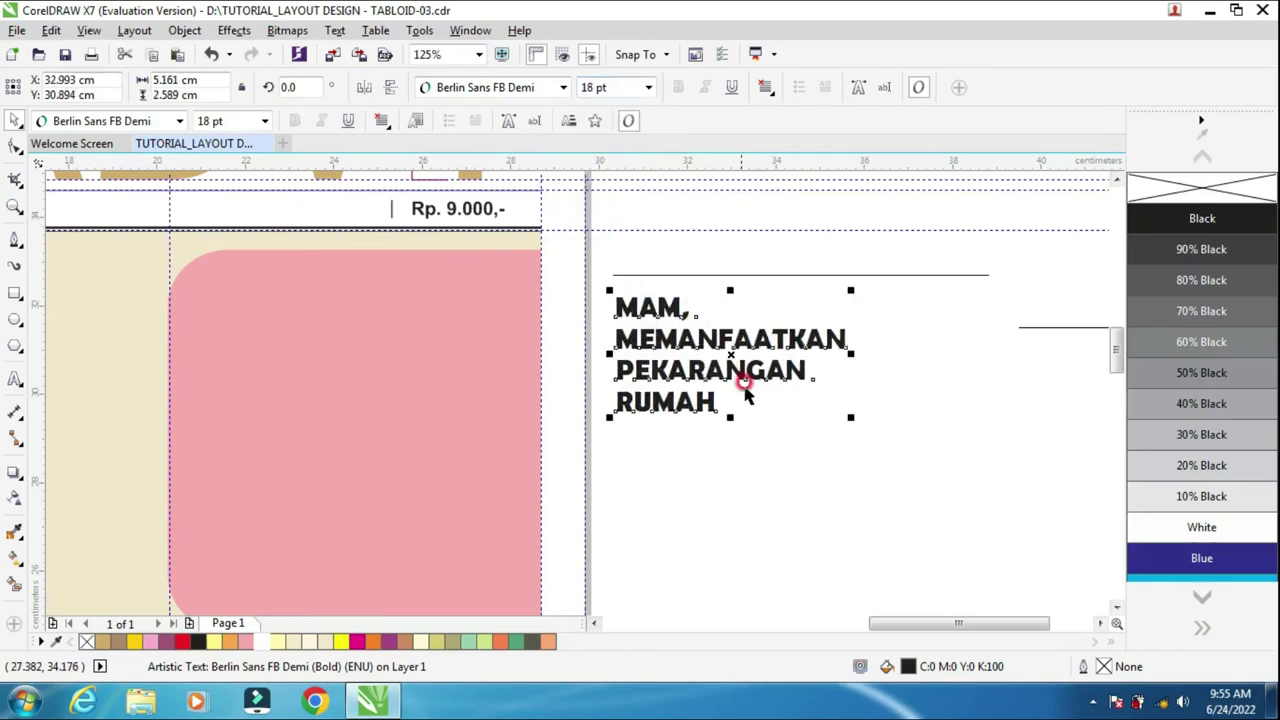
click(567, 91)
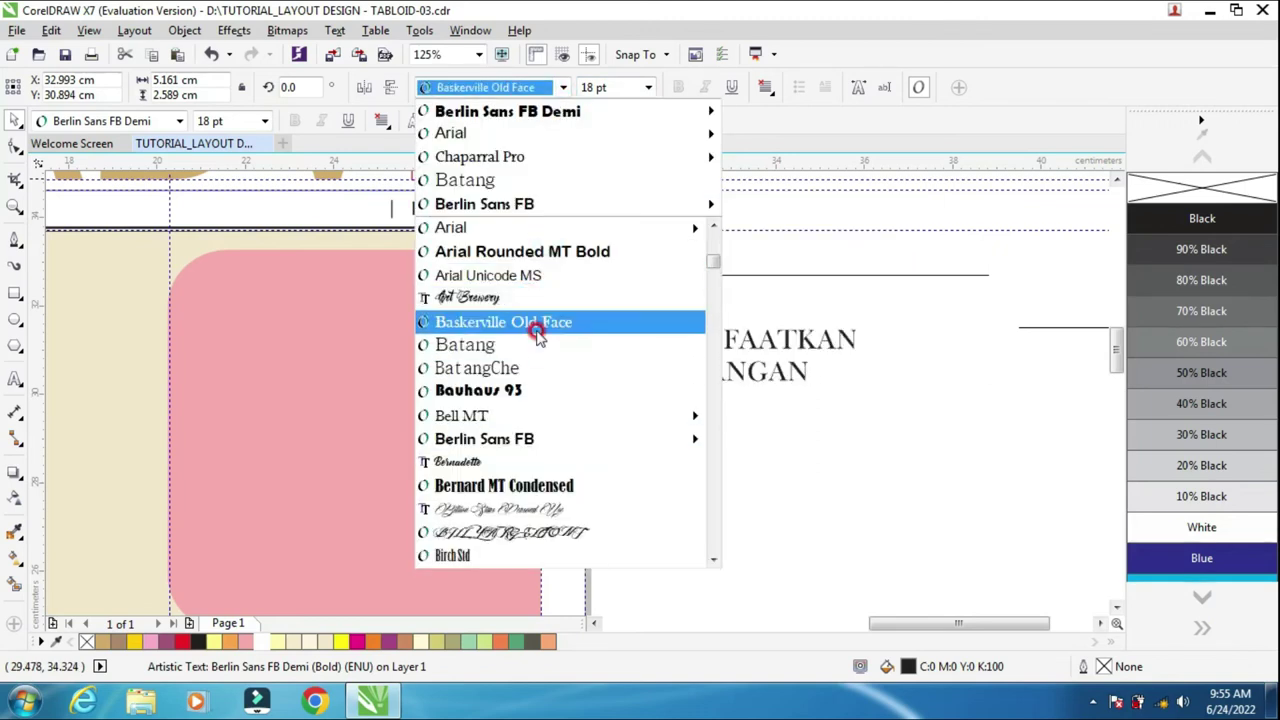
mouse_move(535, 442)
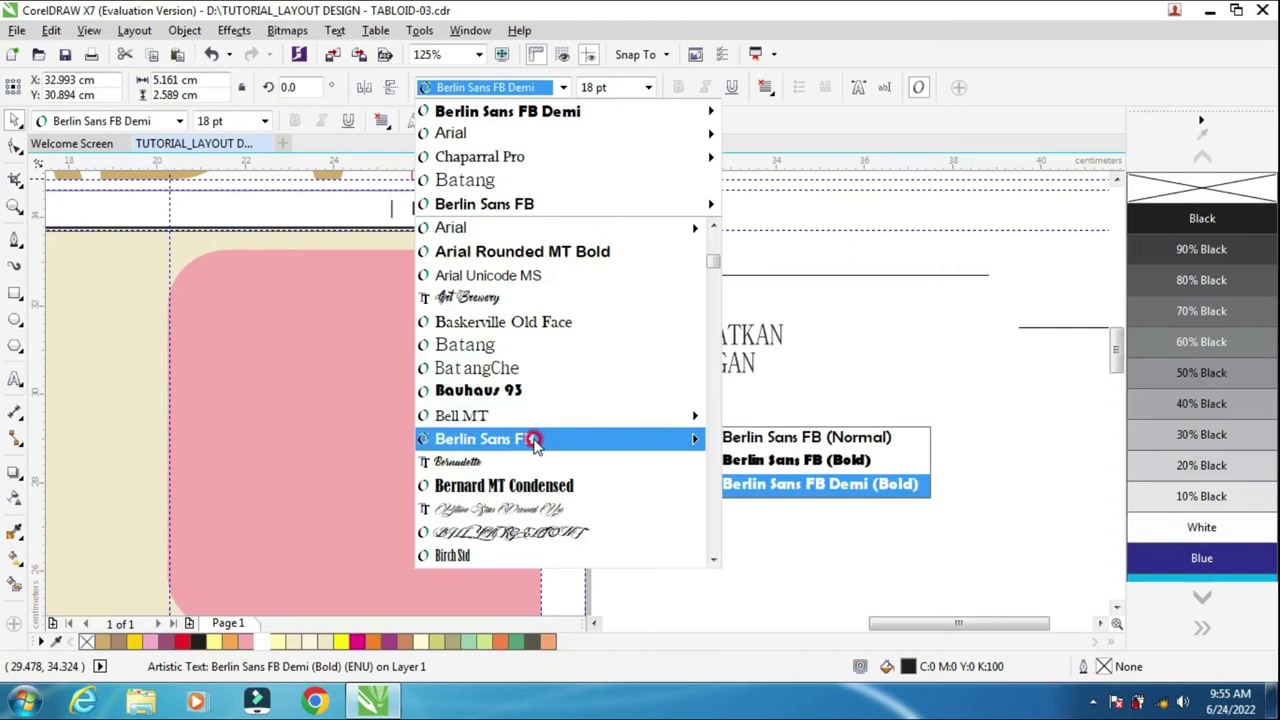
click(535, 442)
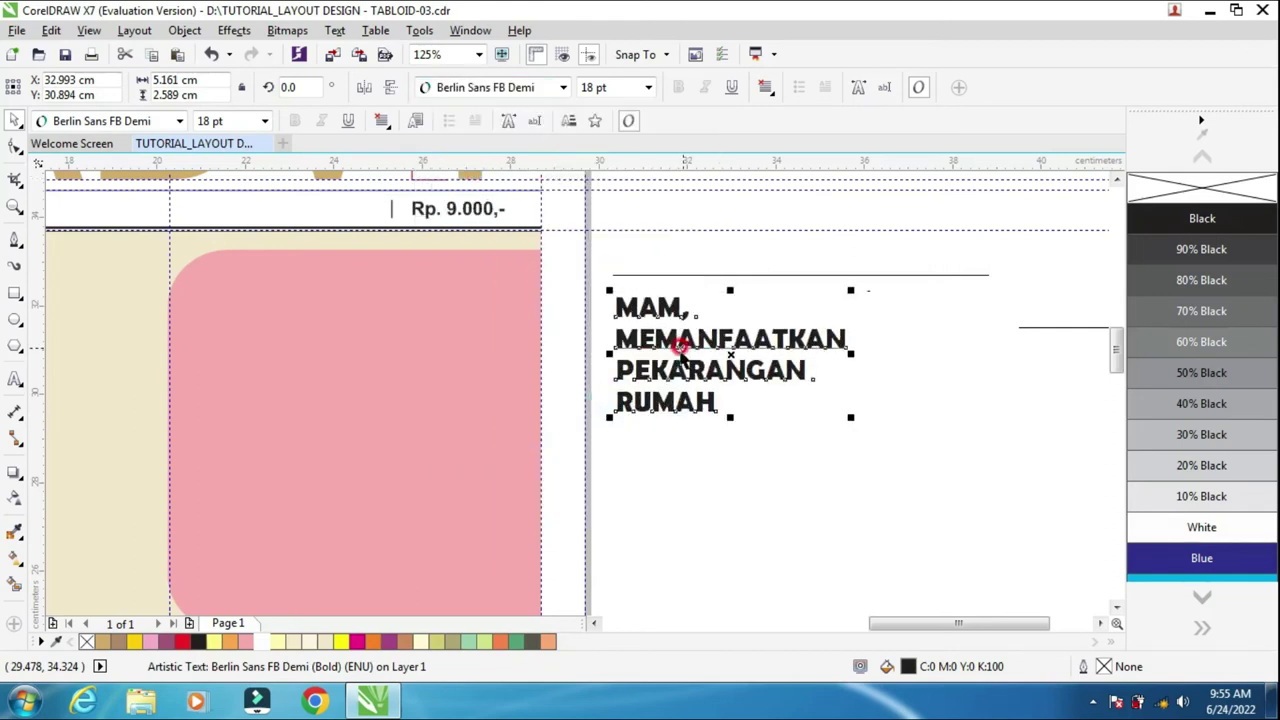
Move the four-line headline into the pink box near its left edge and color the text white
drag(723, 337, 311, 440)
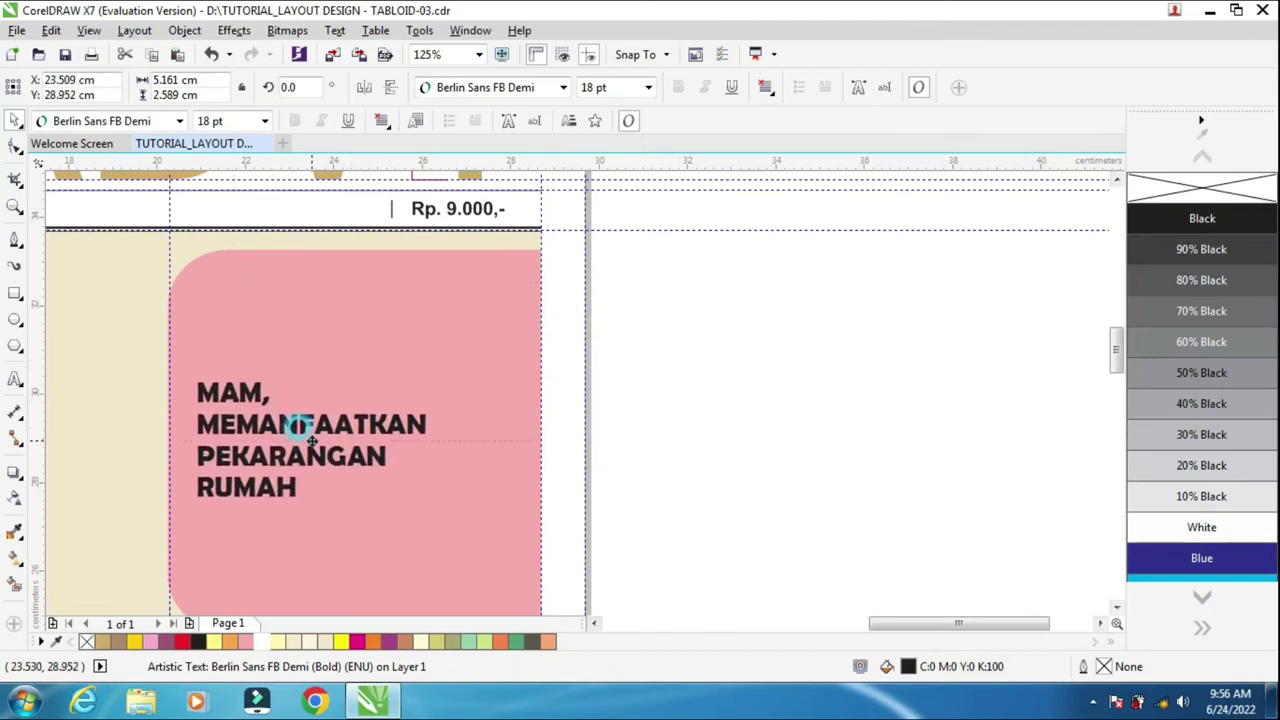
click(263, 641)
key(Right)
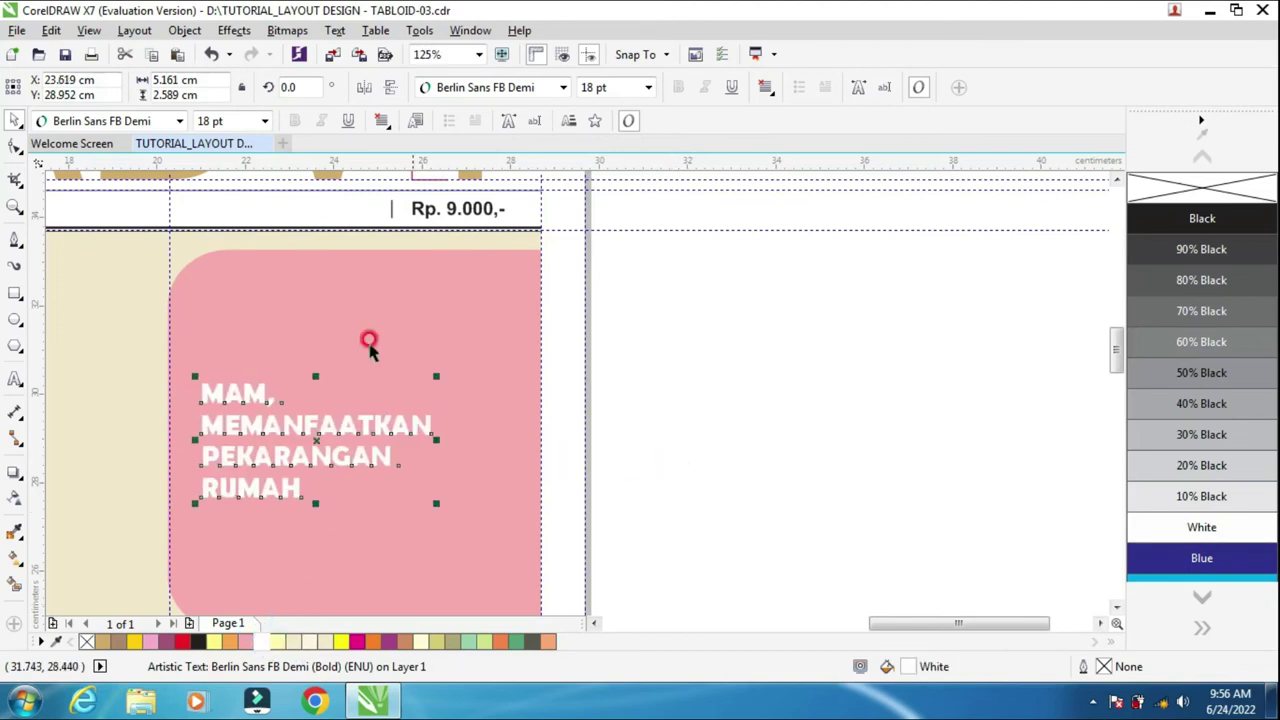
Tighten the line spacing of the white headline in the pink box with the Shape tool
click(15, 145)
click(191, 507)
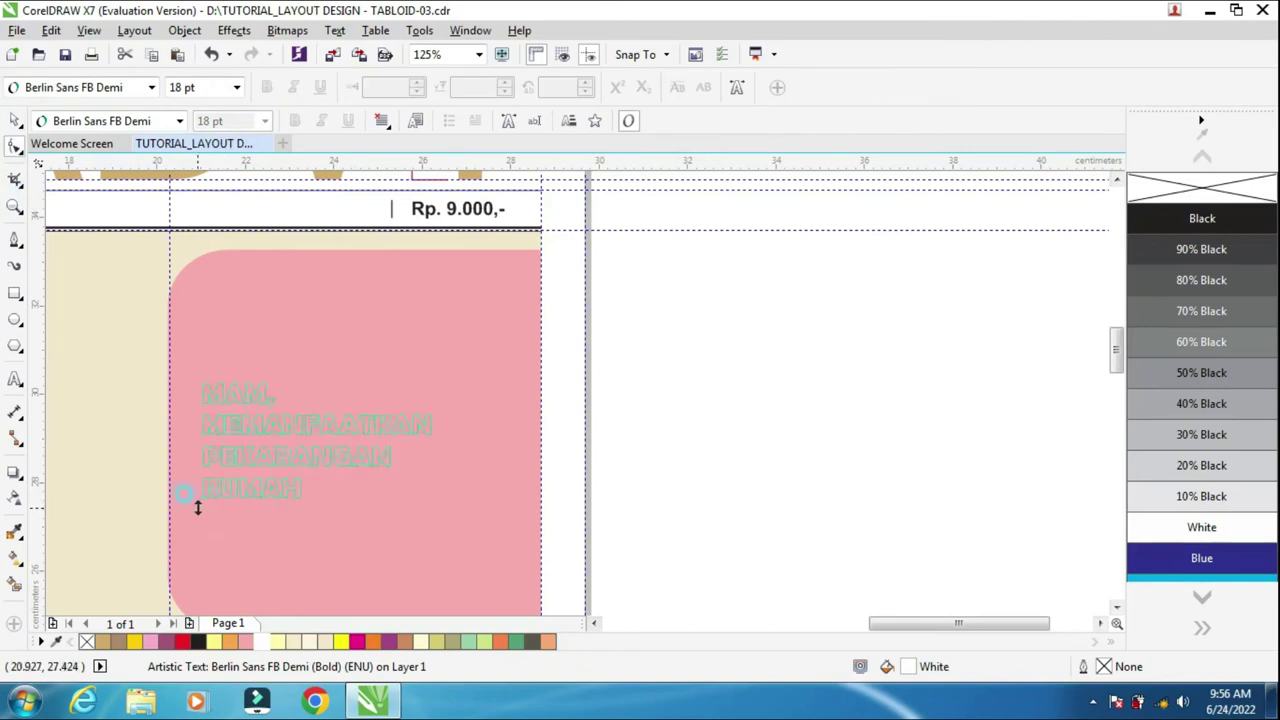
click(201, 486)
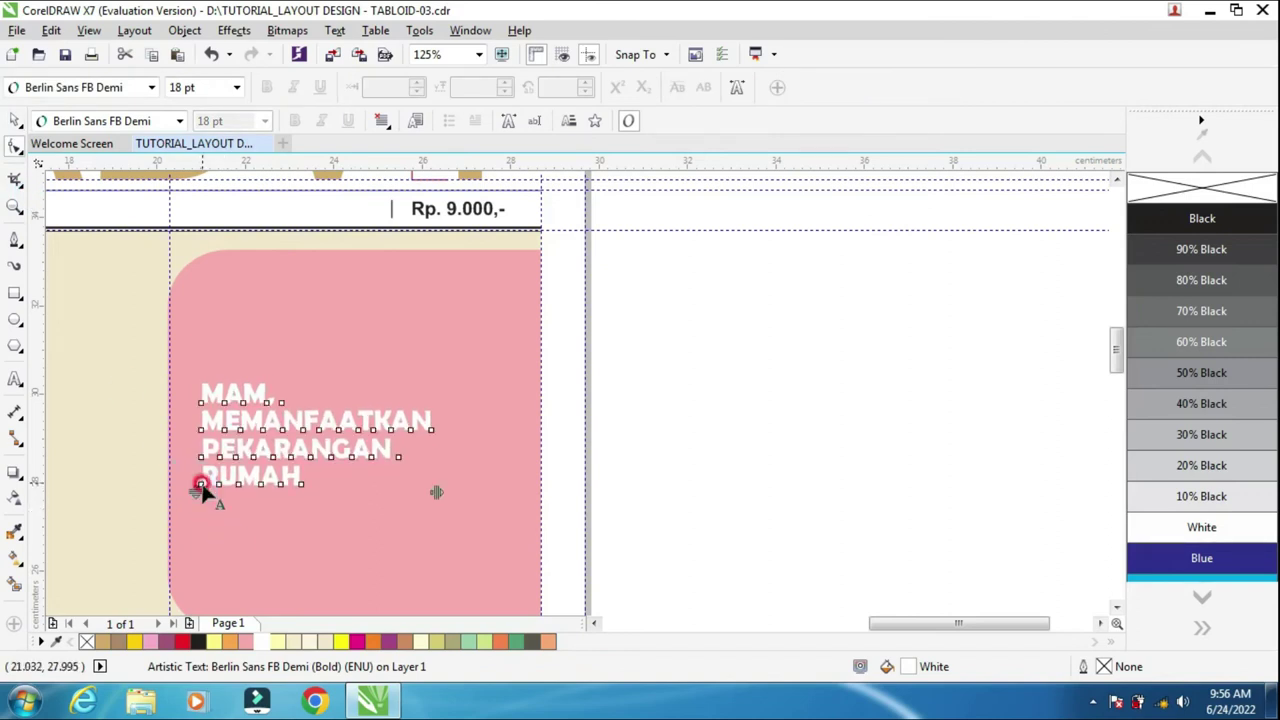
click(18, 121)
click(741, 412)
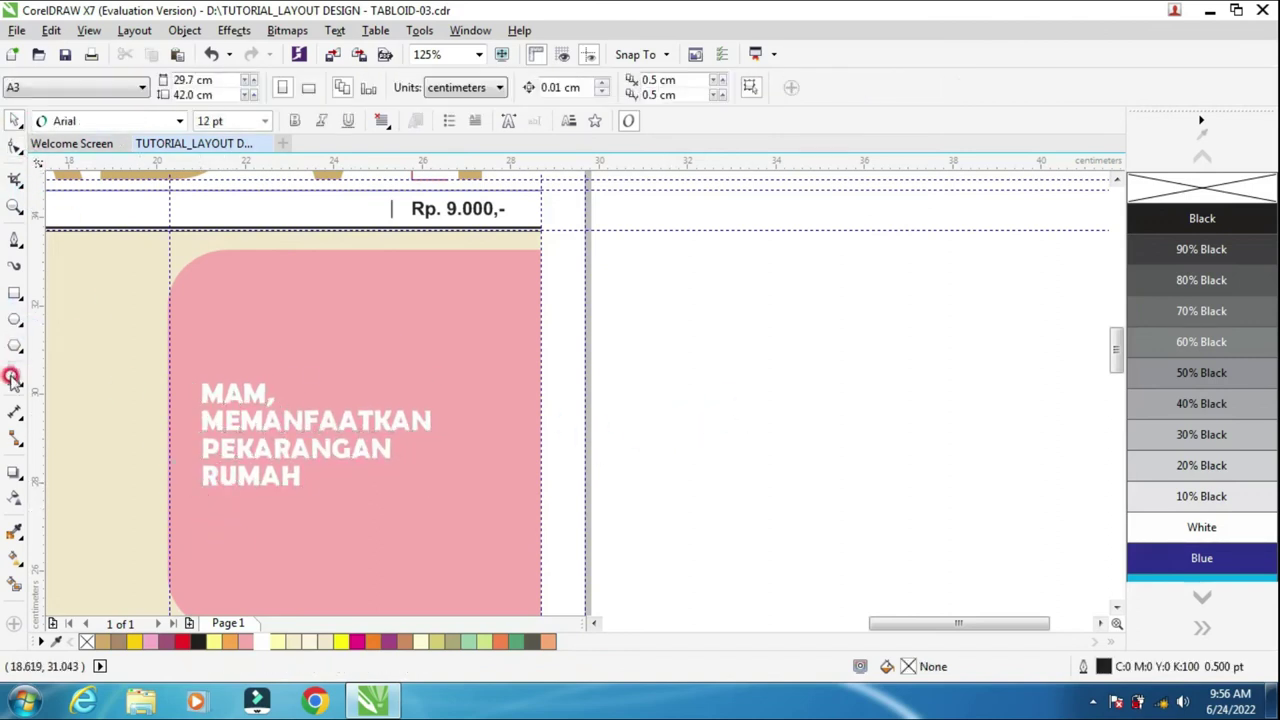
Draw a vertical, zero-width rectangle about 2 cm tall in the blank area right of the page, level with the headline
click(14, 294)
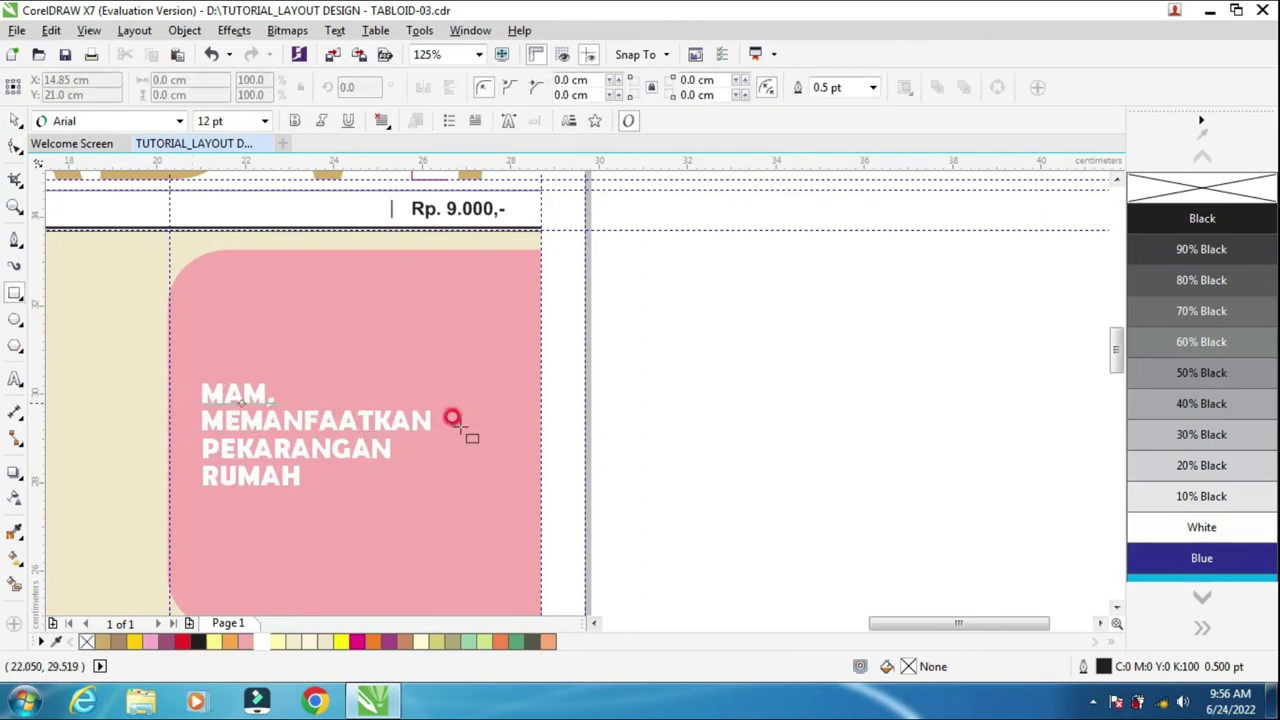
drag(721, 383, 722, 477)
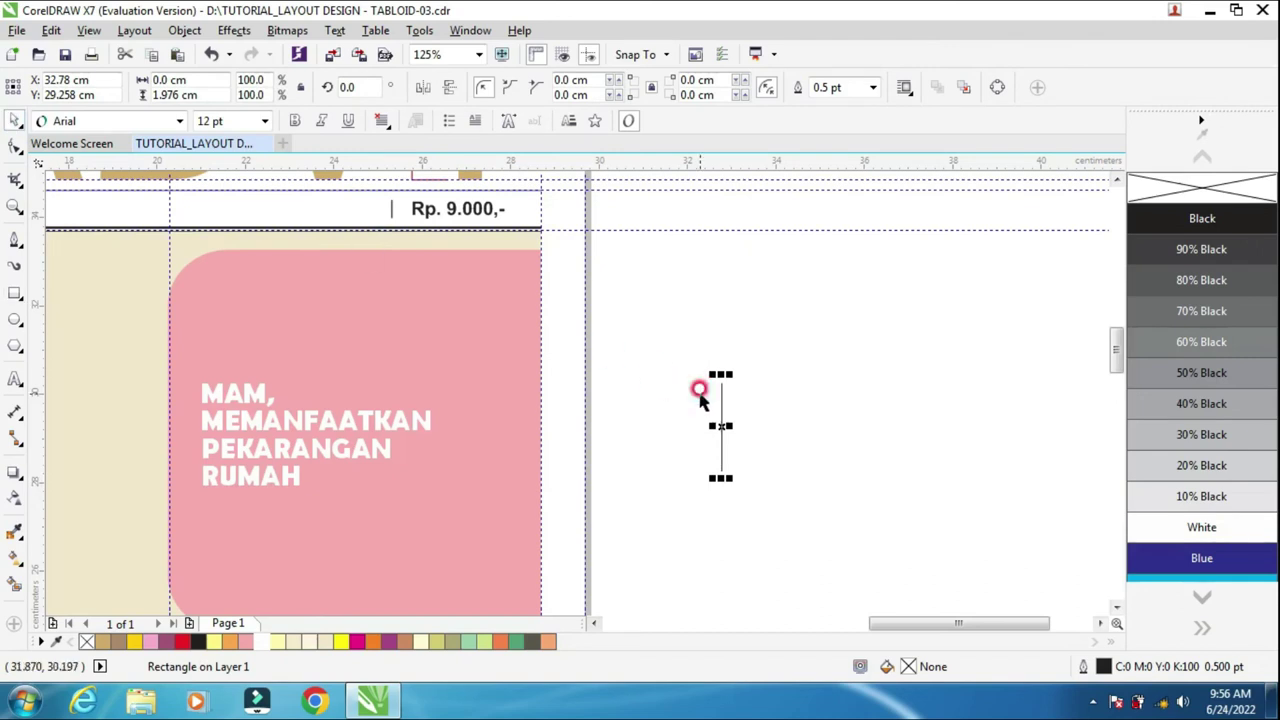
Widen the thin vertical rectangle to about 0.13 cm and place it, filled magenta, just left of the white headline
scroll(700, 398, up, 2)
drag(688, 437, 707, 437)
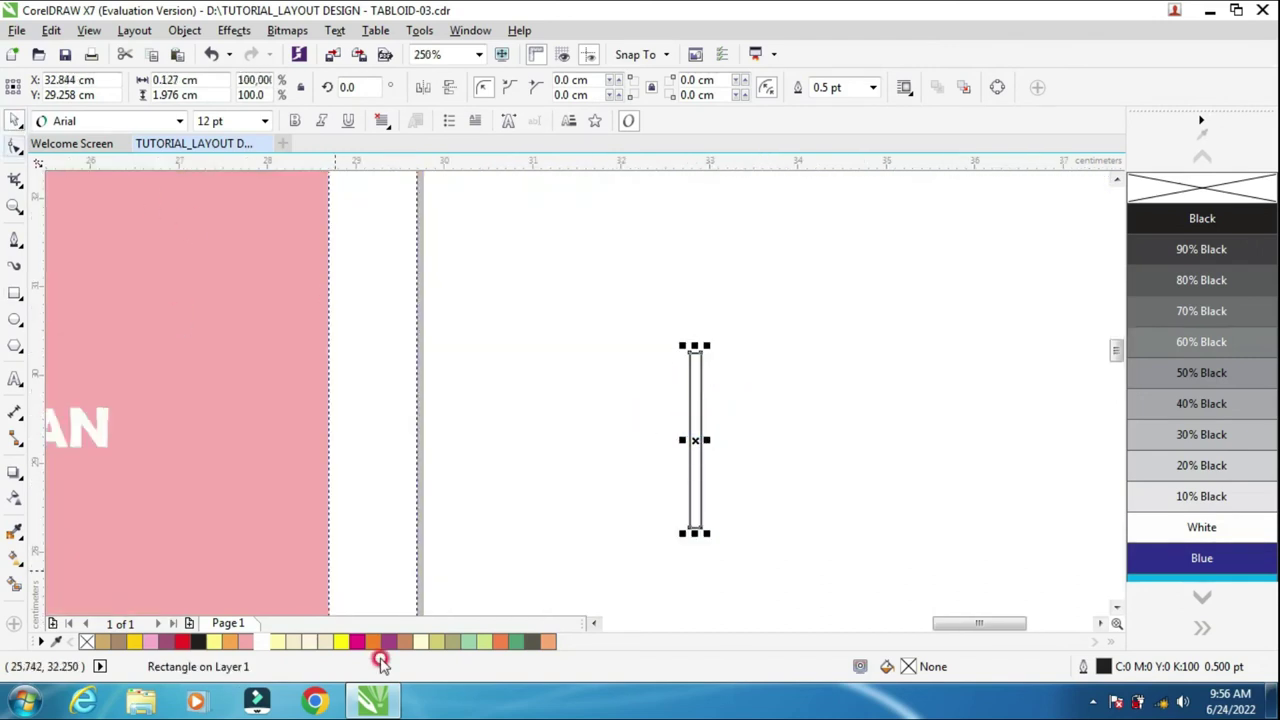
scroll(560, 490, down, 2)
drag(490, 557, 90, 470)
scroll(88, 470, up, 2)
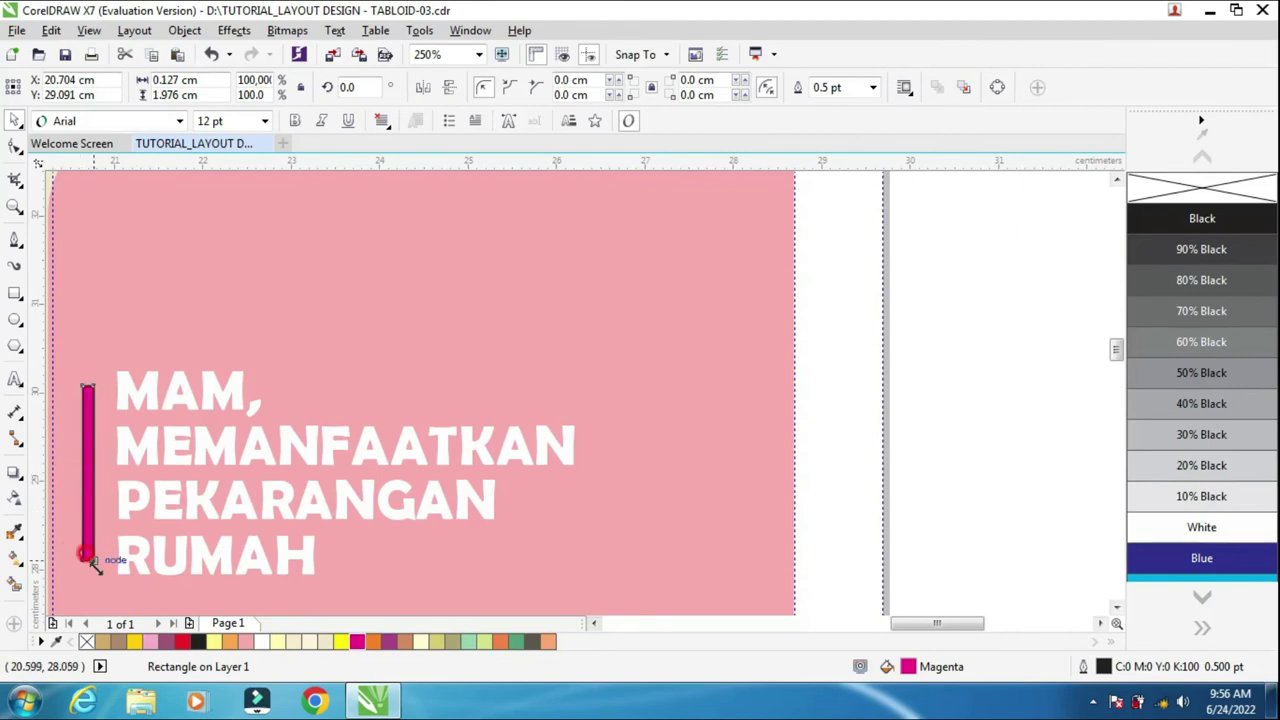
Stretch the magenta bar at both ends to about 2.31 cm tall to span the four headline lines, and remove its outline
drag(86, 560, 85, 577)
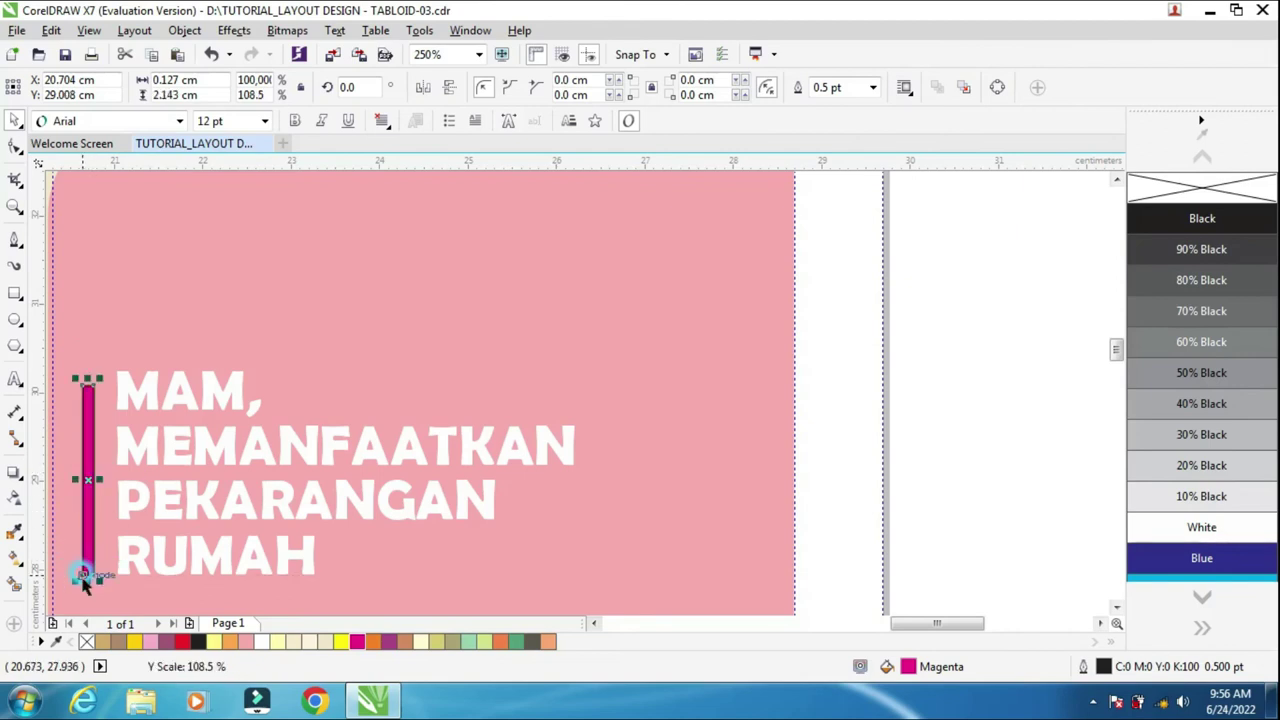
mouse_move(88, 378)
mouse_down()
mouse_move(82, 350)
mouse_move(86, 364)
mouse_up()
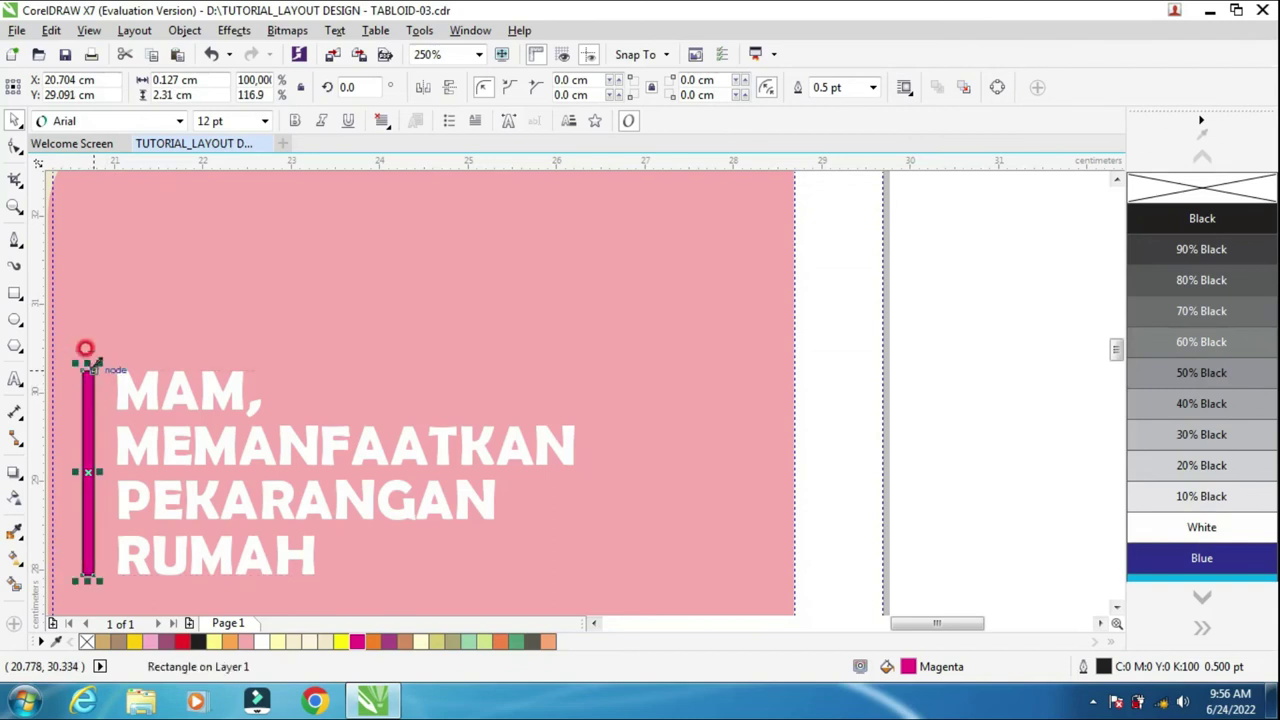
right_click(1264, 192)
scroll(329, 443, down, 2)
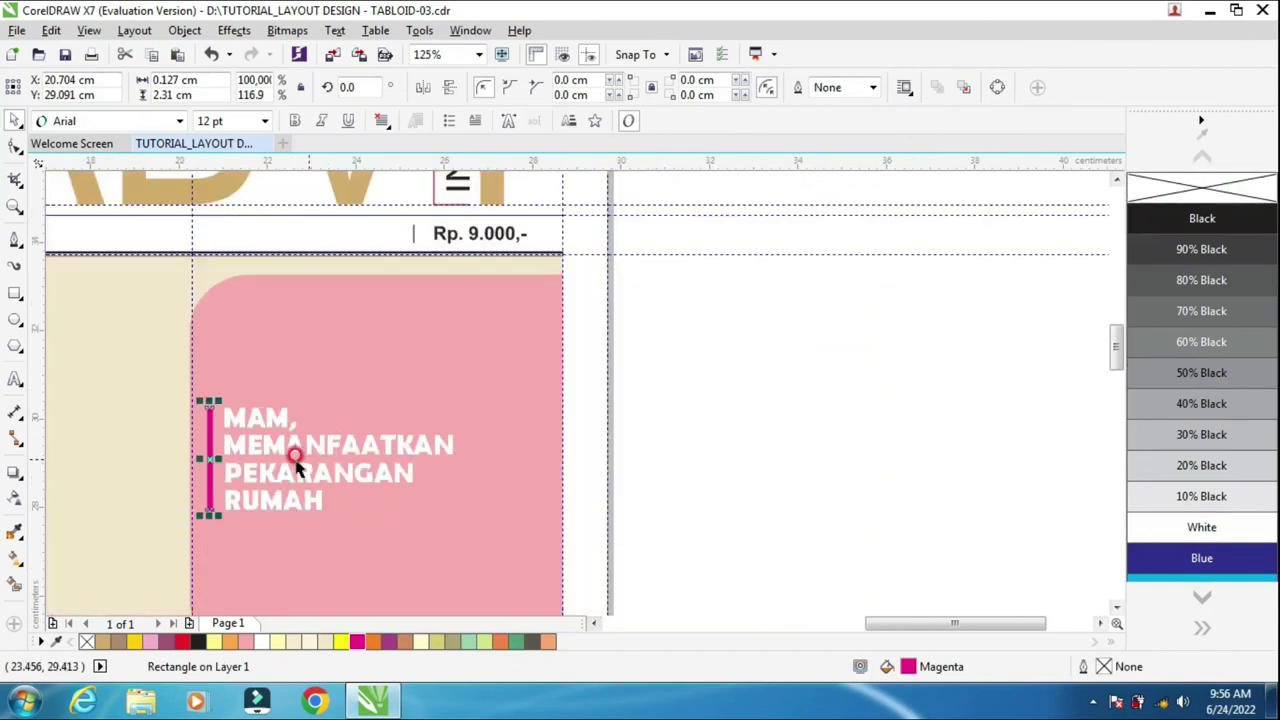
Group the magenta bar with the white headline and move the group slightly upward within the pink box
shift+click(302, 455)
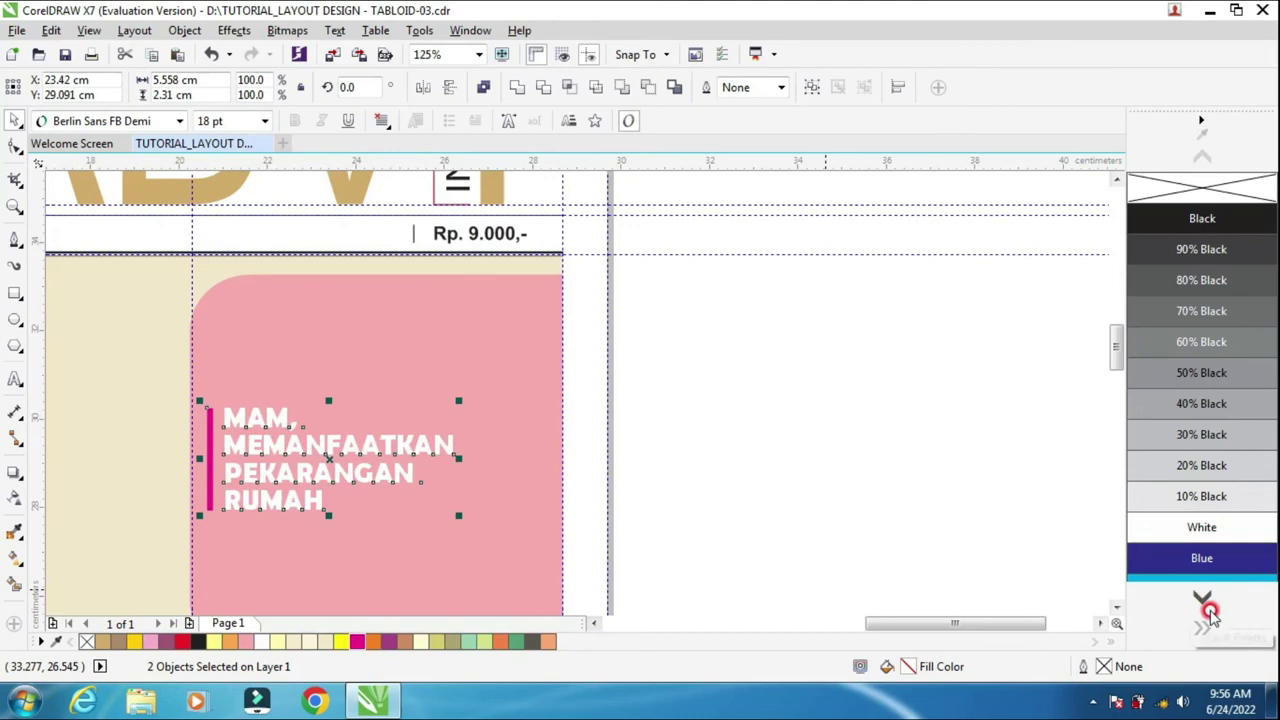
key(ctrl+g)
click(766, 409)
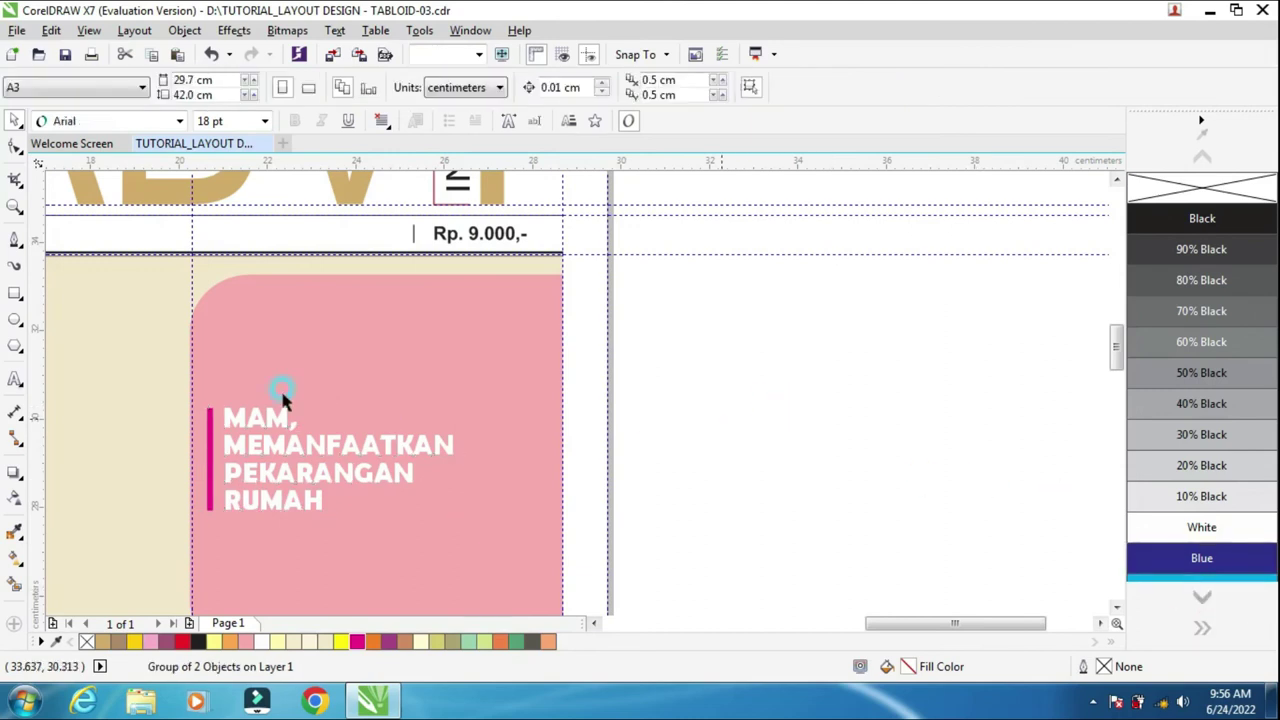
scroll(266, 406, down, 2)
click(277, 425)
drag(277, 425, 287, 428)
scroll(287, 428, up, 2)
click(623, 400)
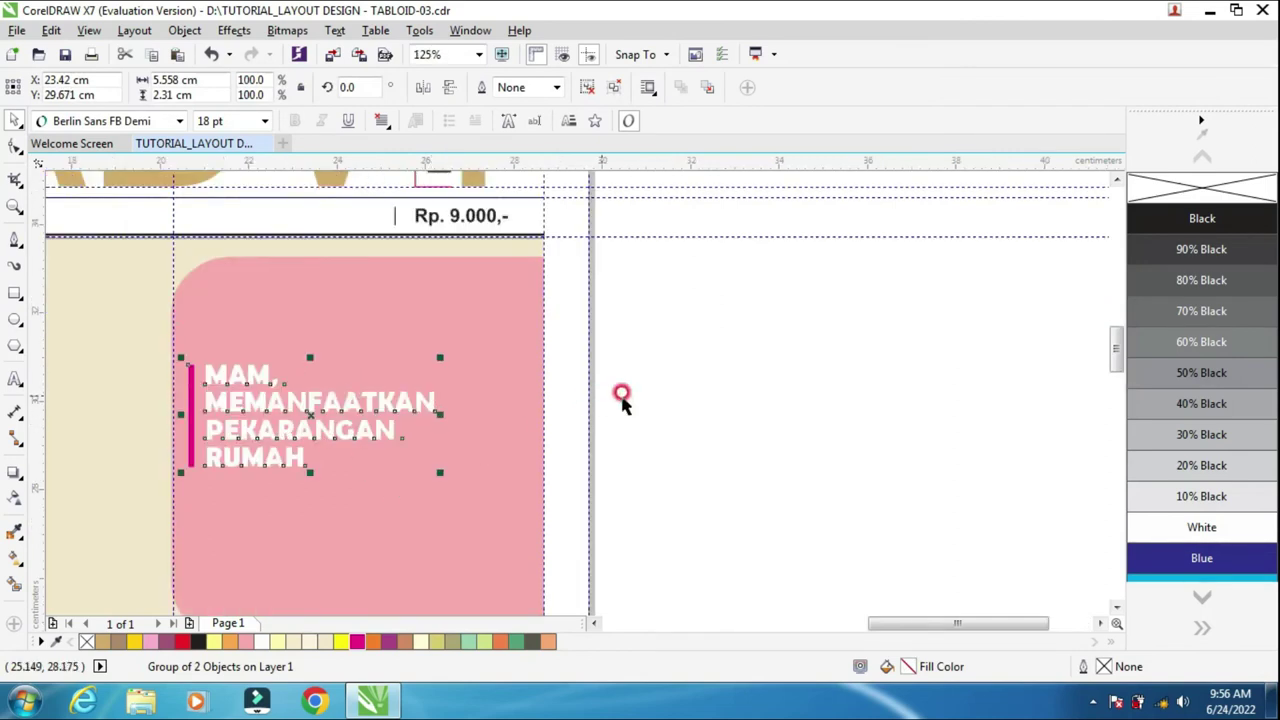
Draw a paragraph text frame about 3.8 by 2.3 cm below the headline, aligned with the headline's left edge
click(17, 315)
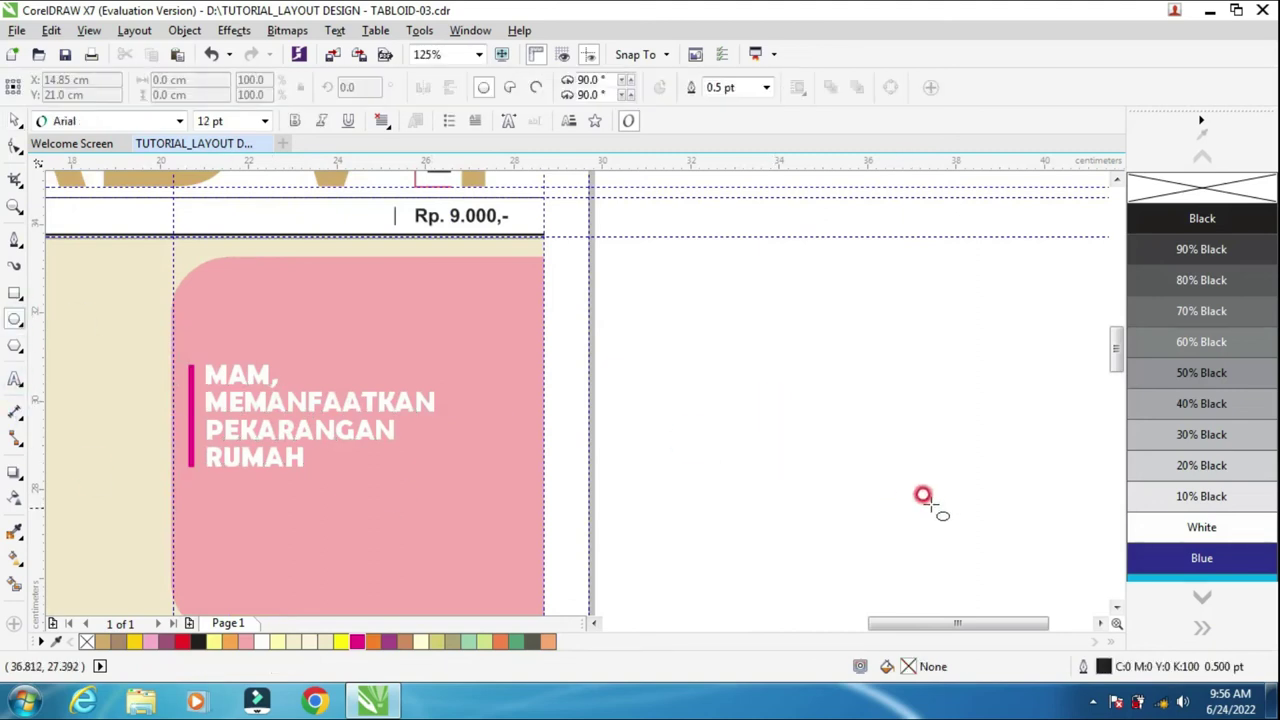
click(15, 379)
drag(206, 497, 369, 599)
scroll(285, 545, up, 2)
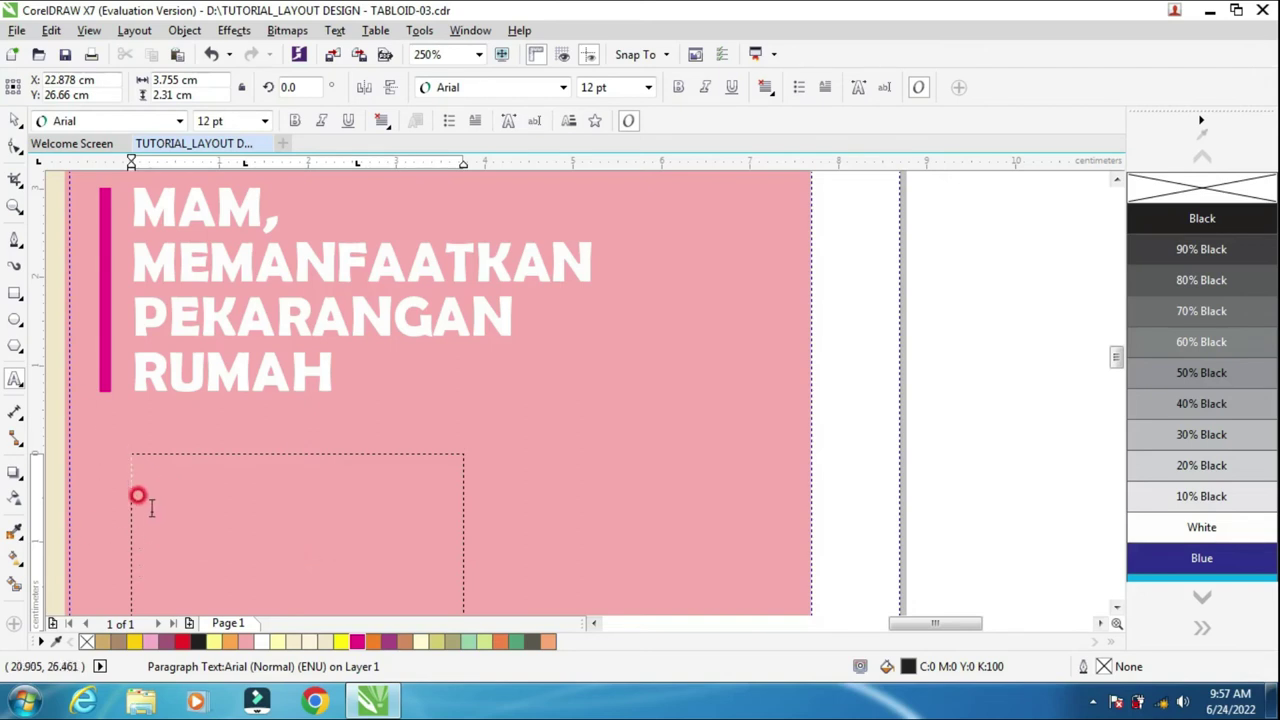
Enter "Untuk memanfaatkan pekarang rumah yang kosong" in the paragraph frame below the headline
text(Uu)
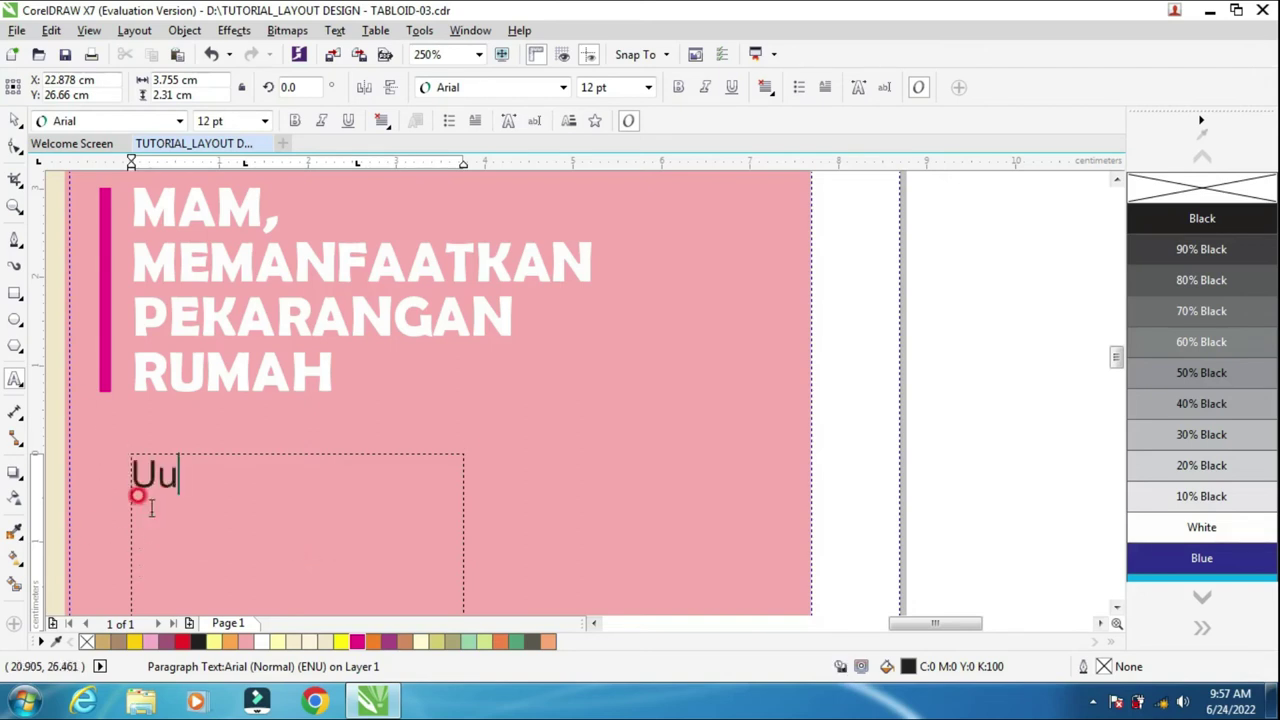
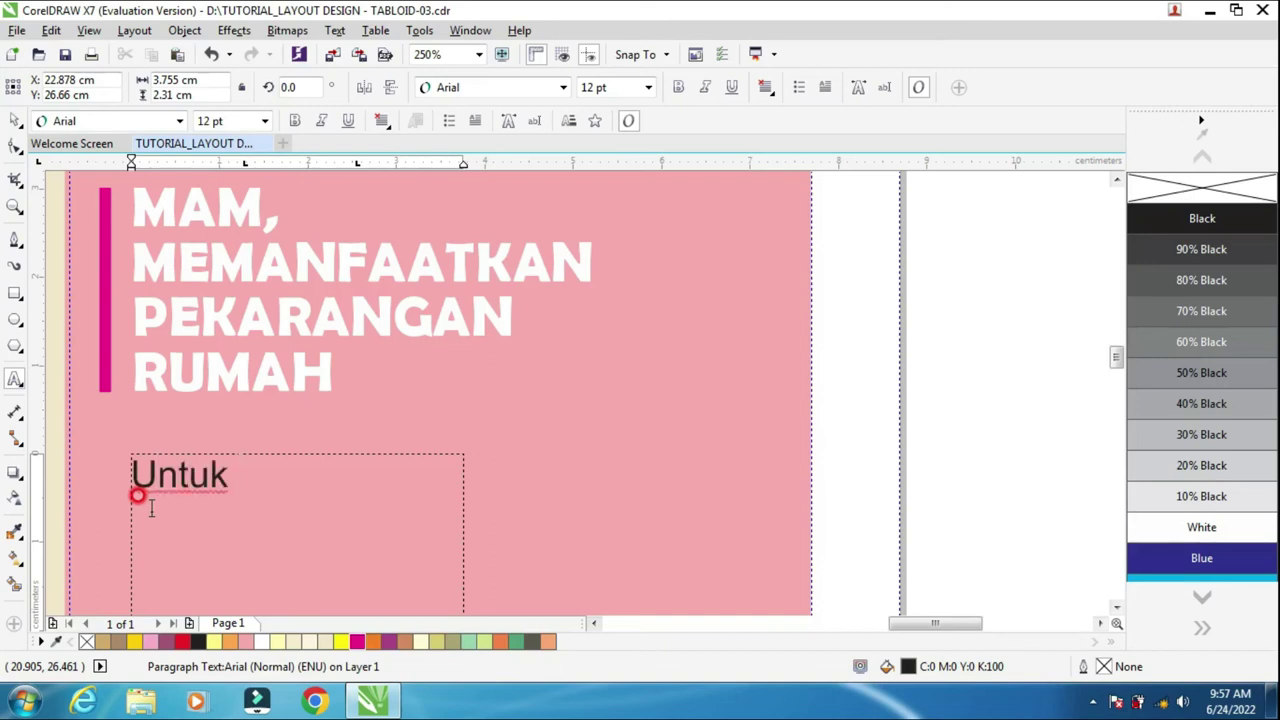
text(memn)
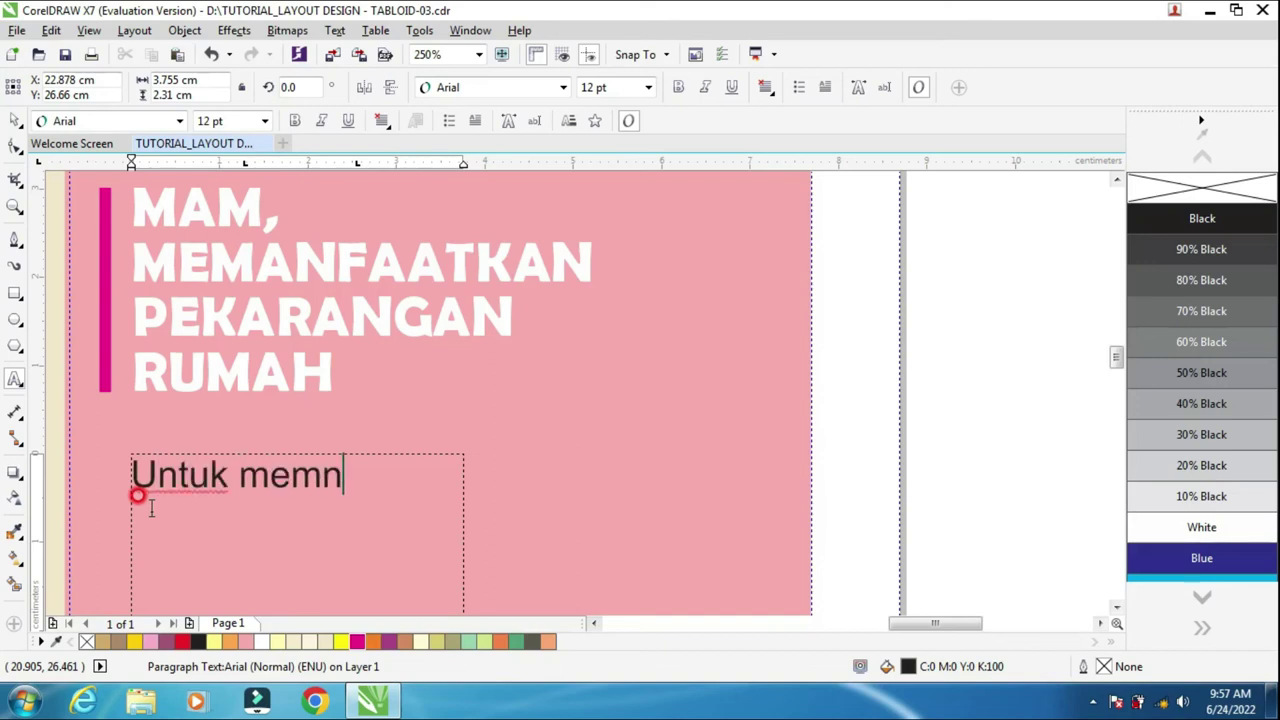
text(ana)
key(BackSpace)
key(BackSpace)
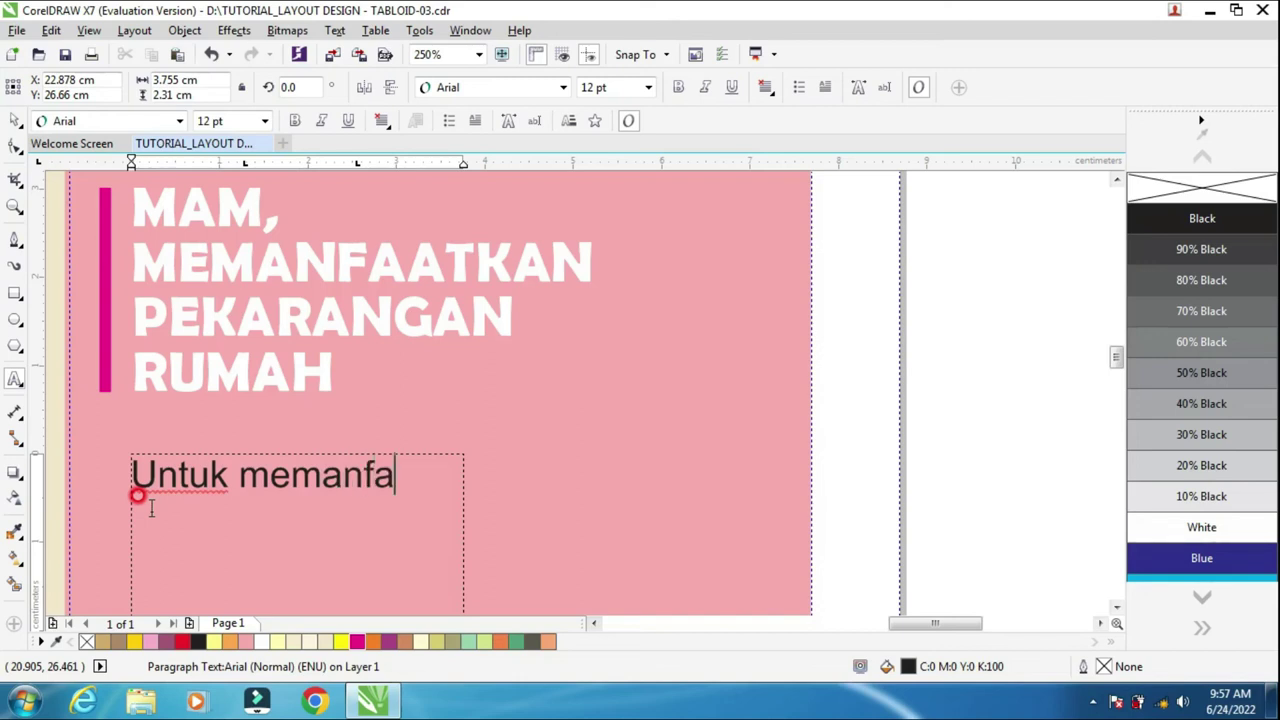
text(nfaatka)
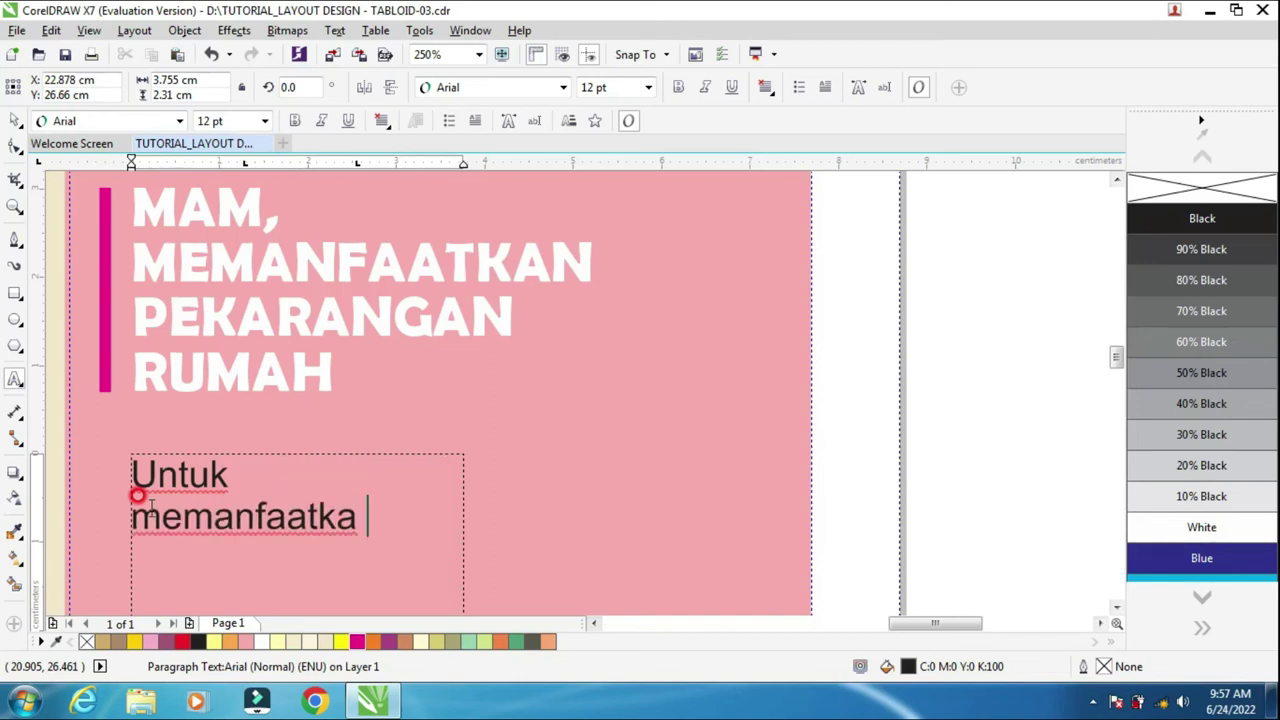
key(BackSpace)
text(n p)
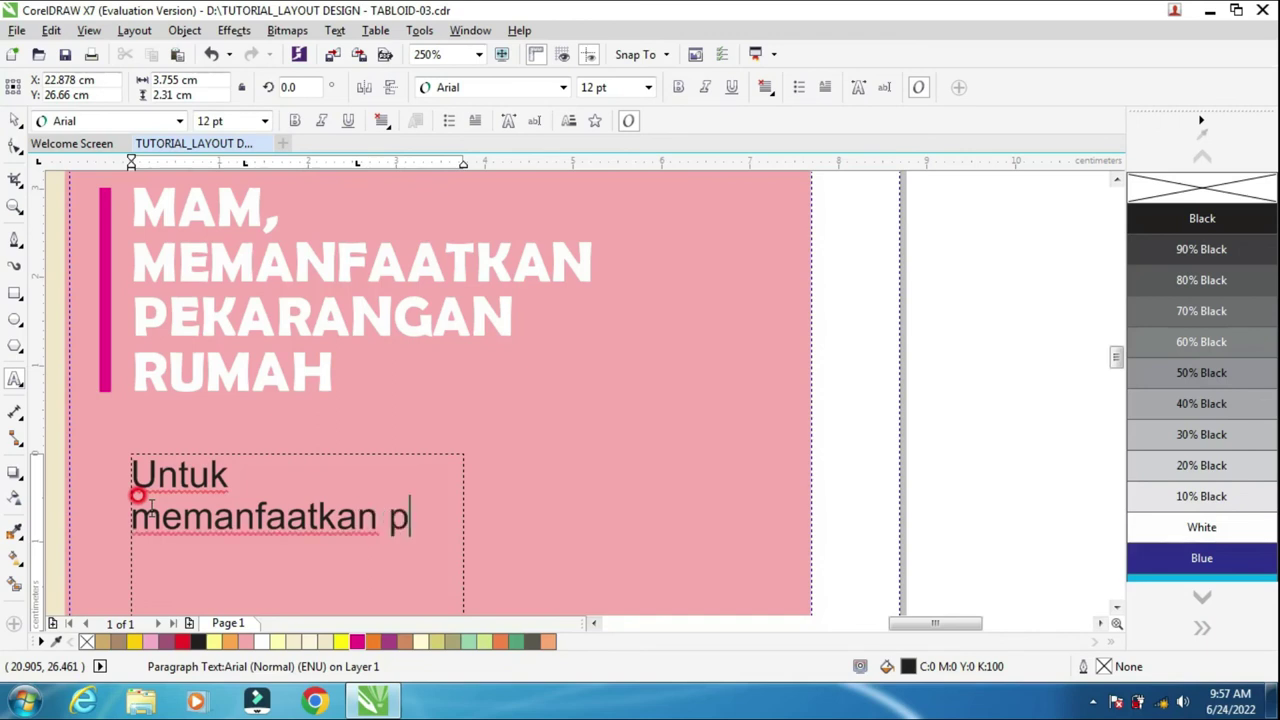
text(ekarang)
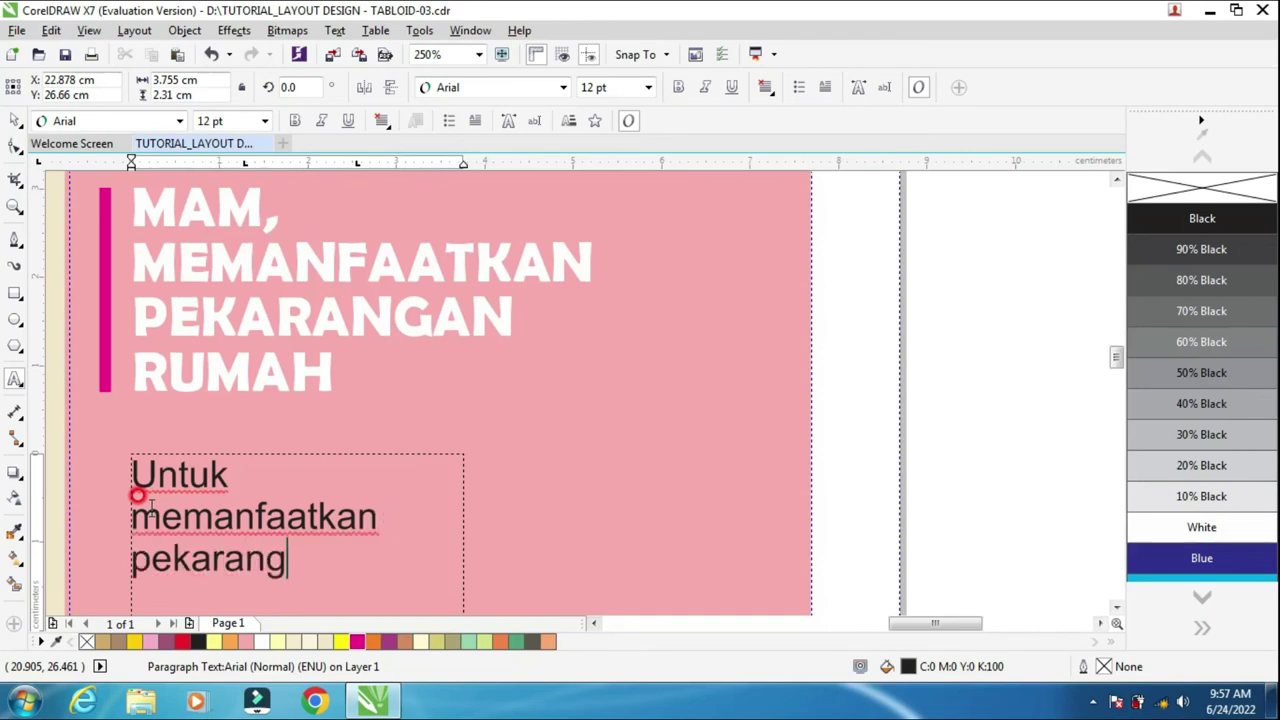
key(BackSpace)
text(rumah)
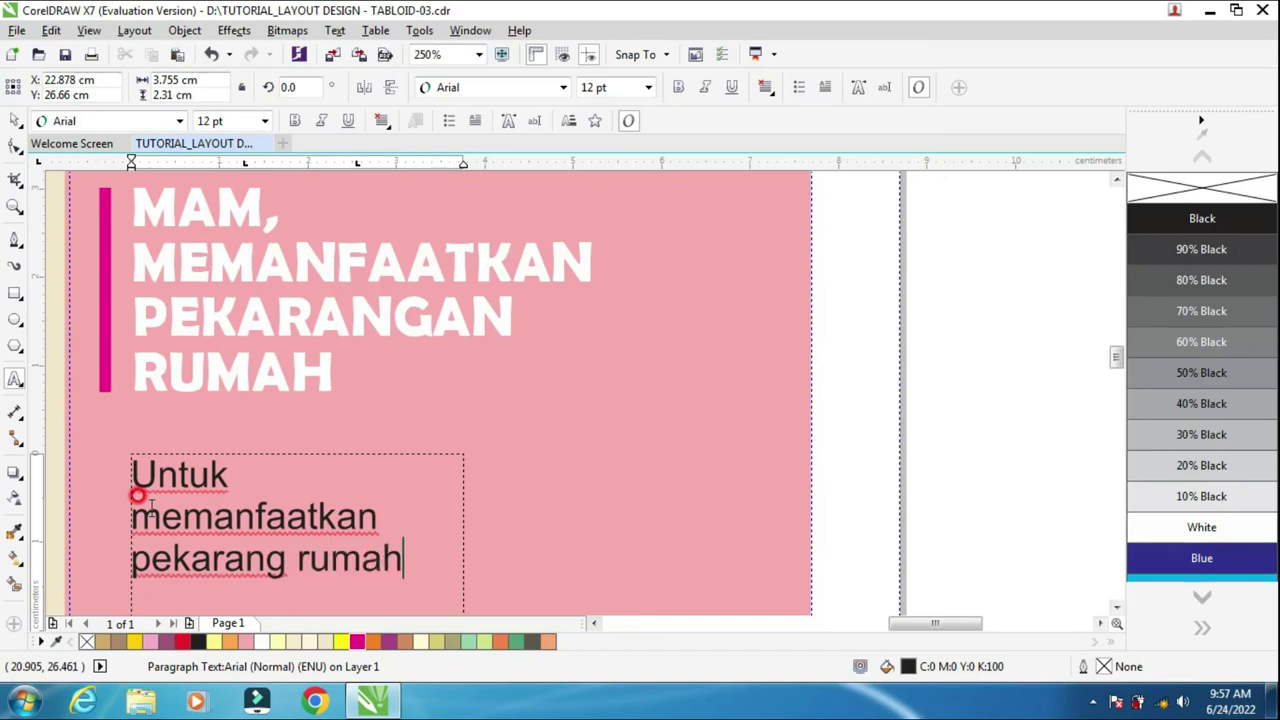
text( yang k)
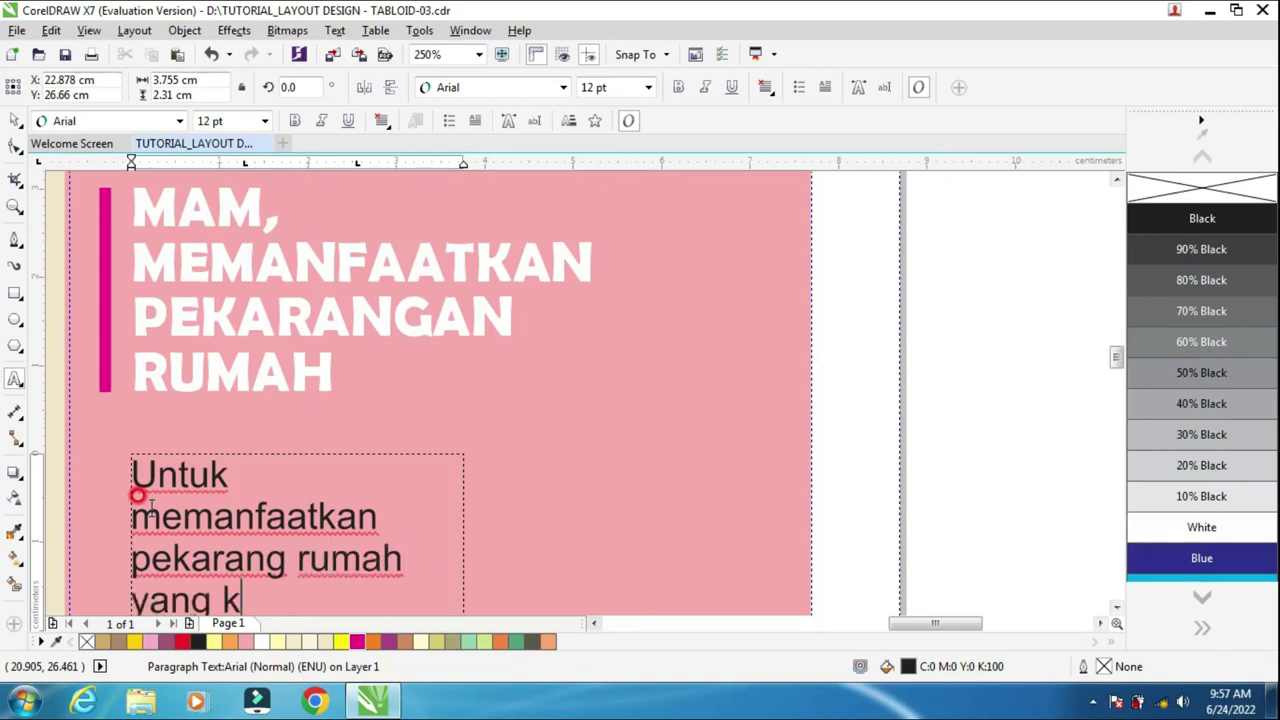
text(osong)
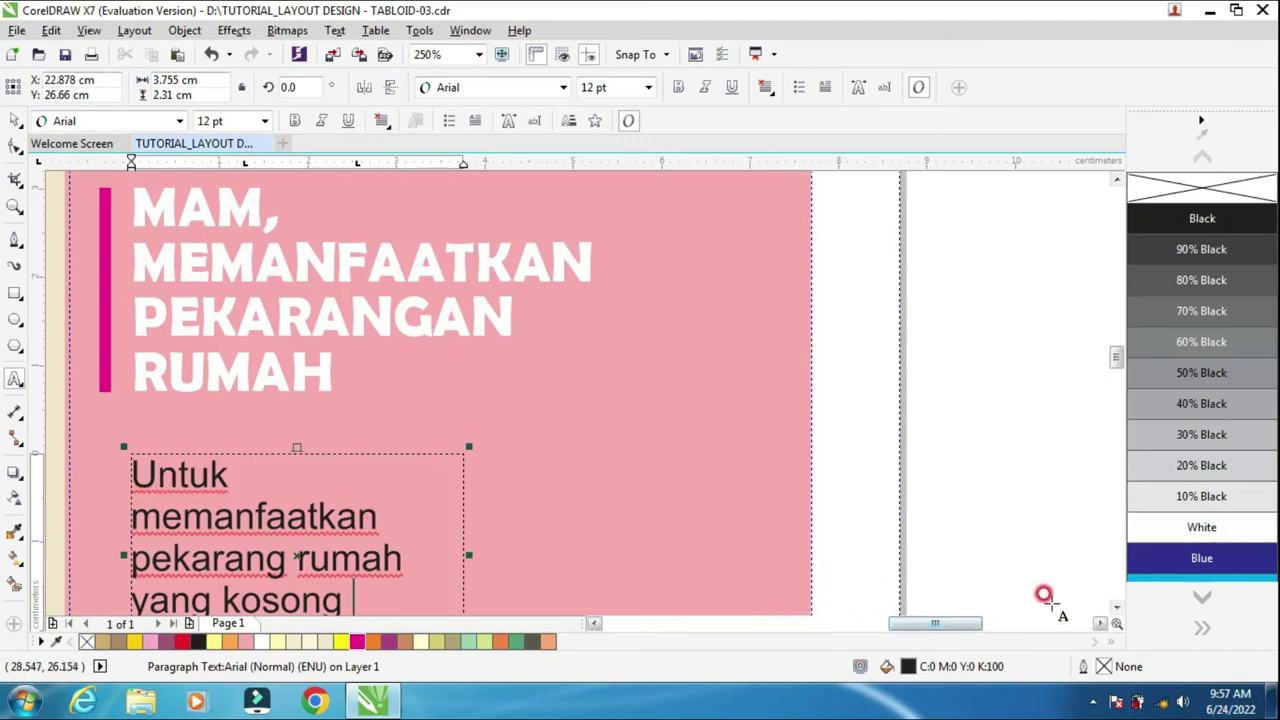
Set all the paragraph text below the headline to 10 pt
click(1117, 606)
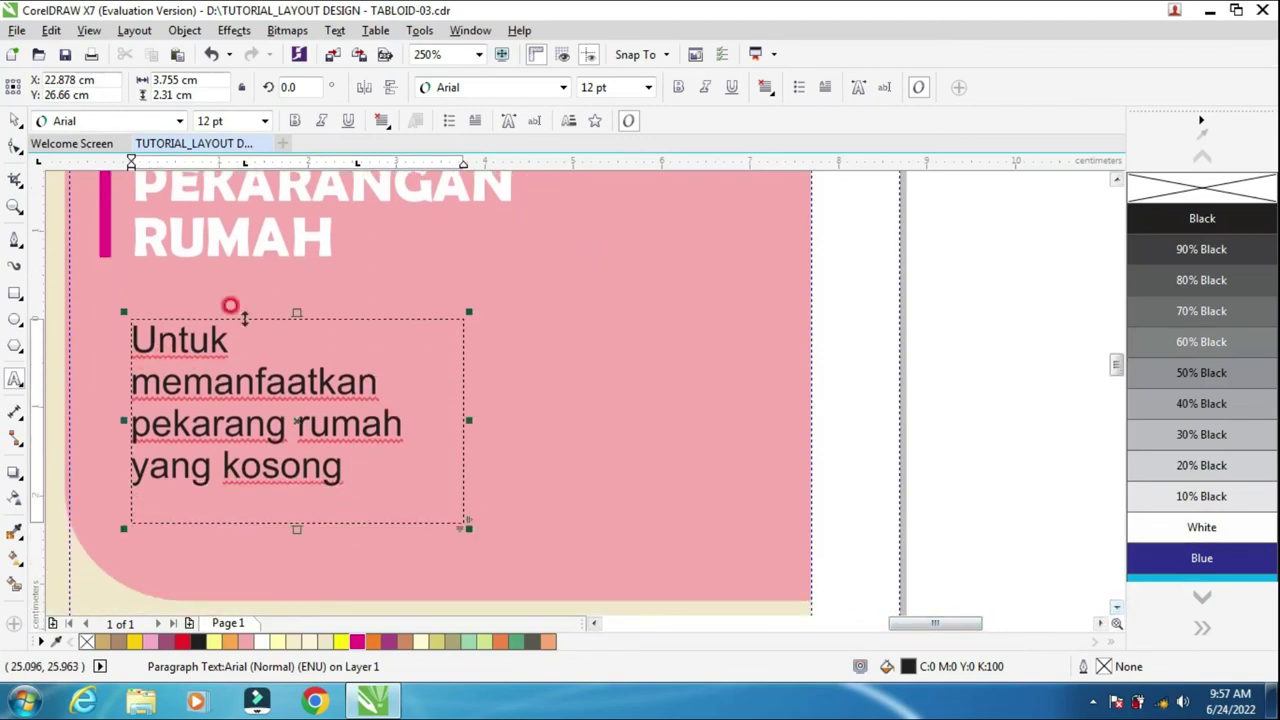
drag(131, 334, 390, 468)
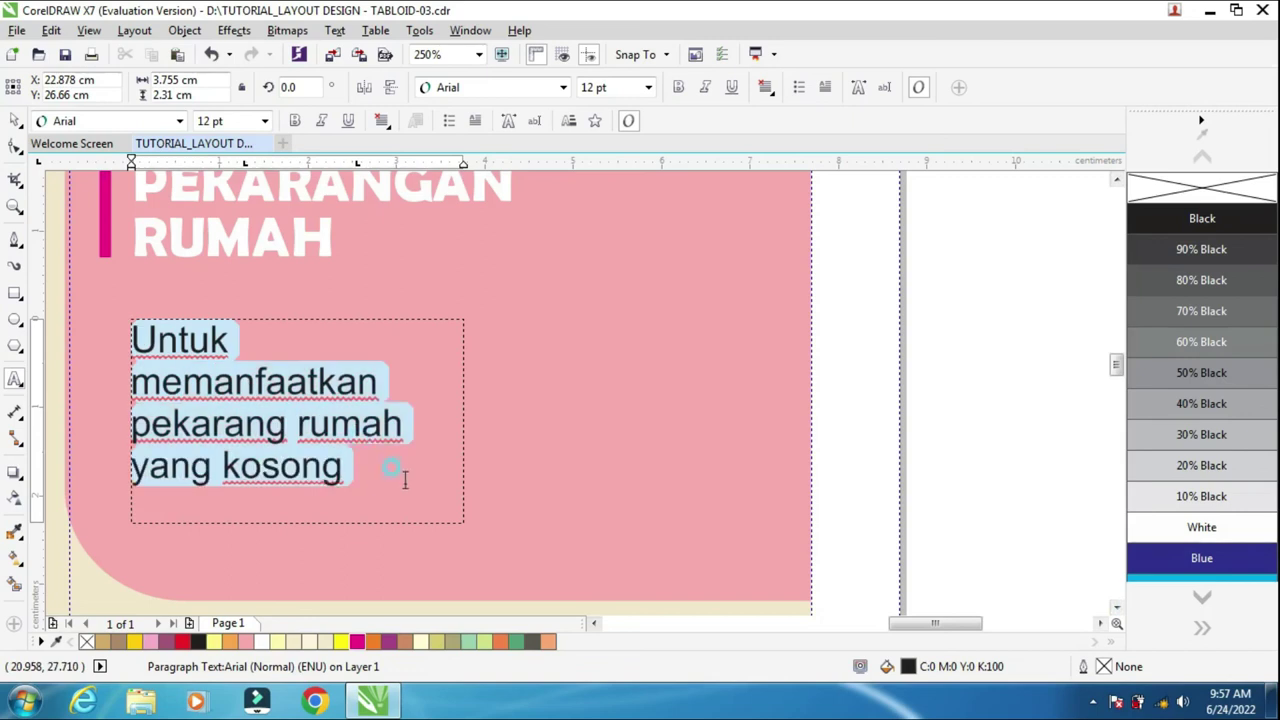
click(648, 87)
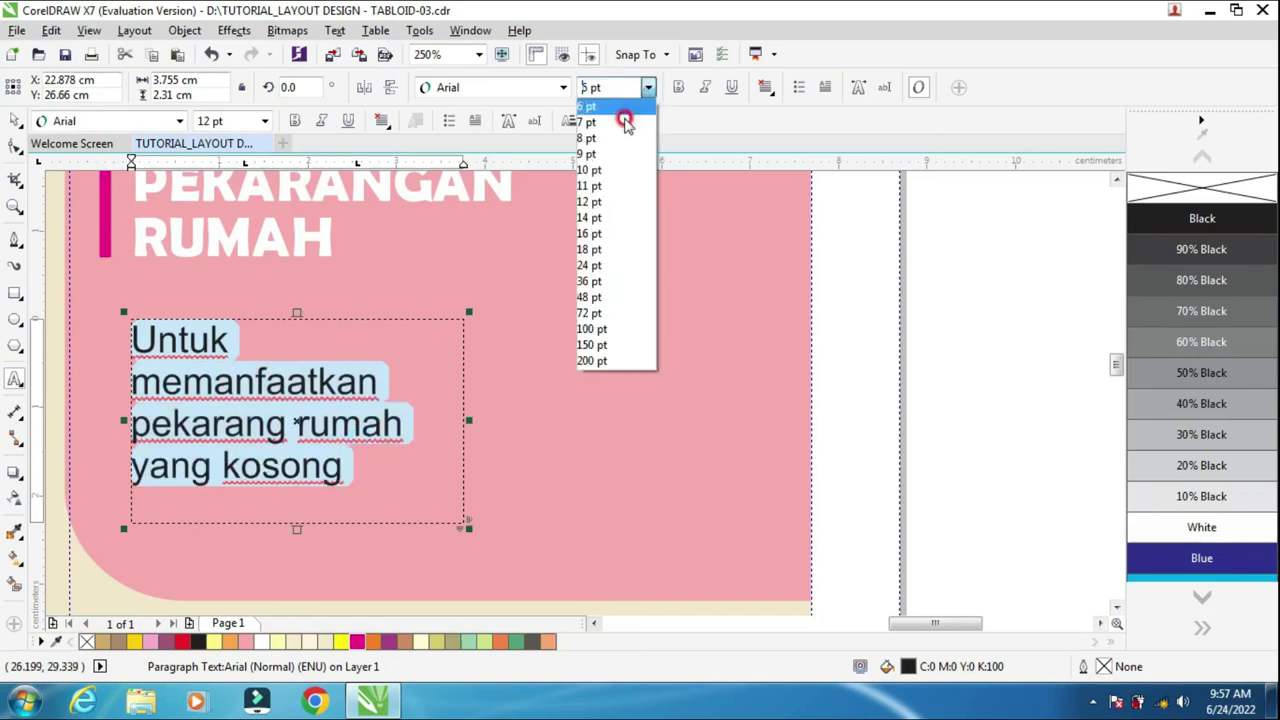
click(596, 169)
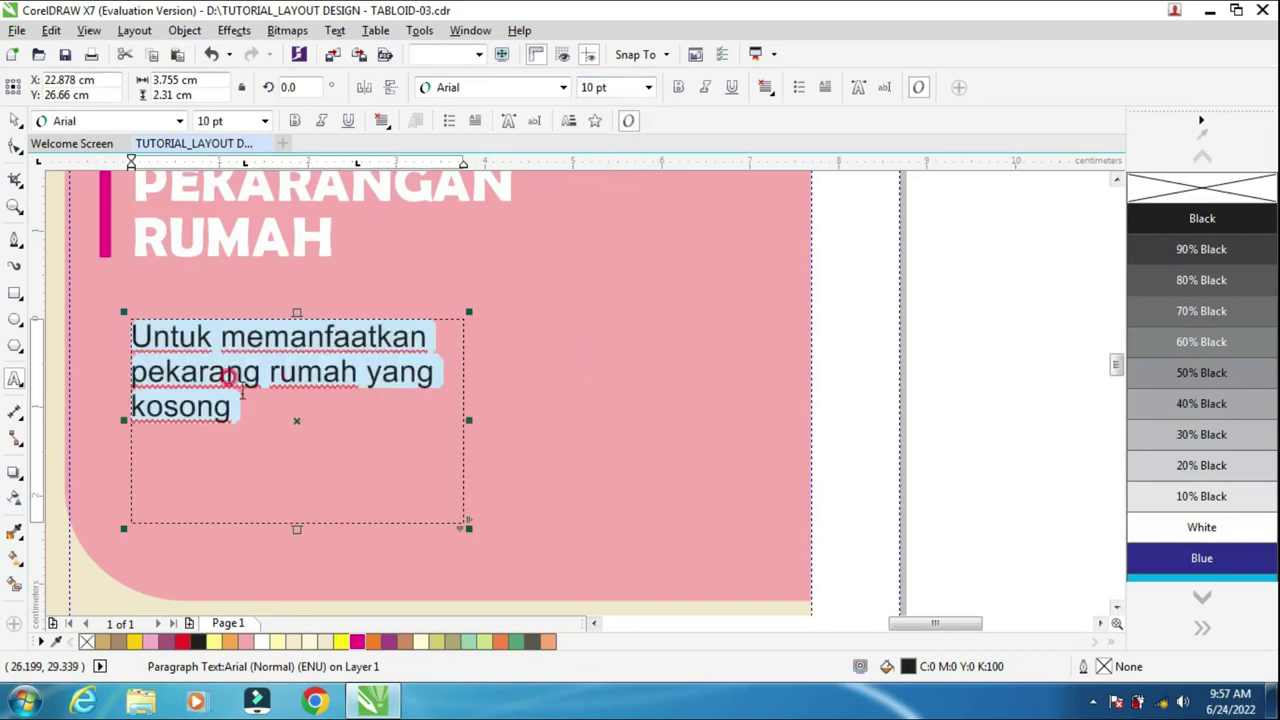
Continue the paragraph after "kosong" with ", bisa ditanami bunga-bunga tentunya yang sesuai dengan halam"
click(234, 399)
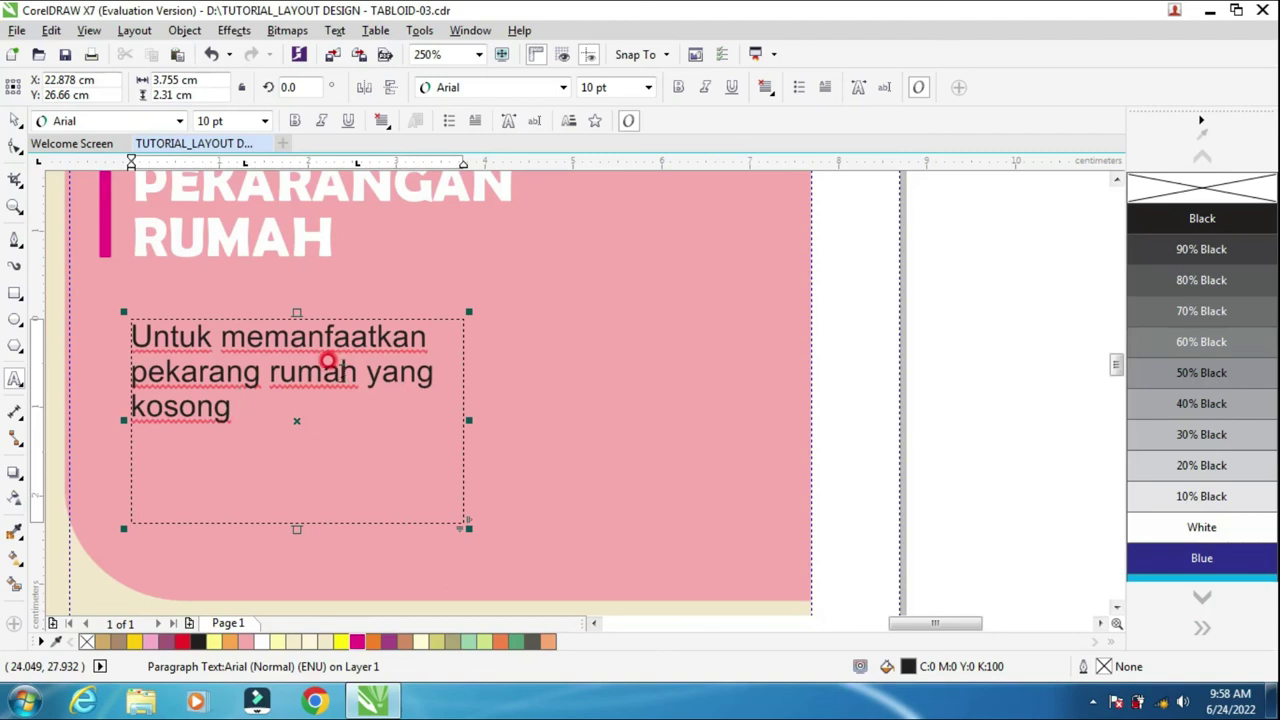
click(235, 405)
click(232, 407)
text(,)
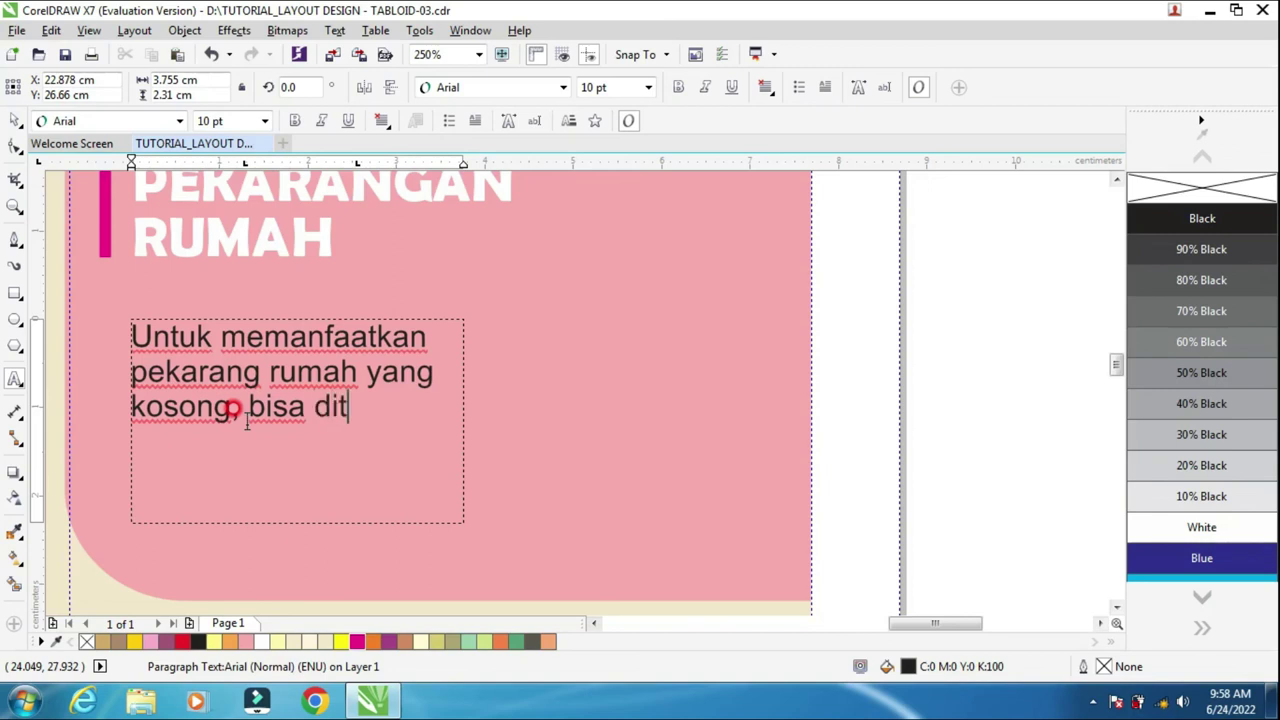
text(bisa ditani)
key(BackSpace)
text(ami)
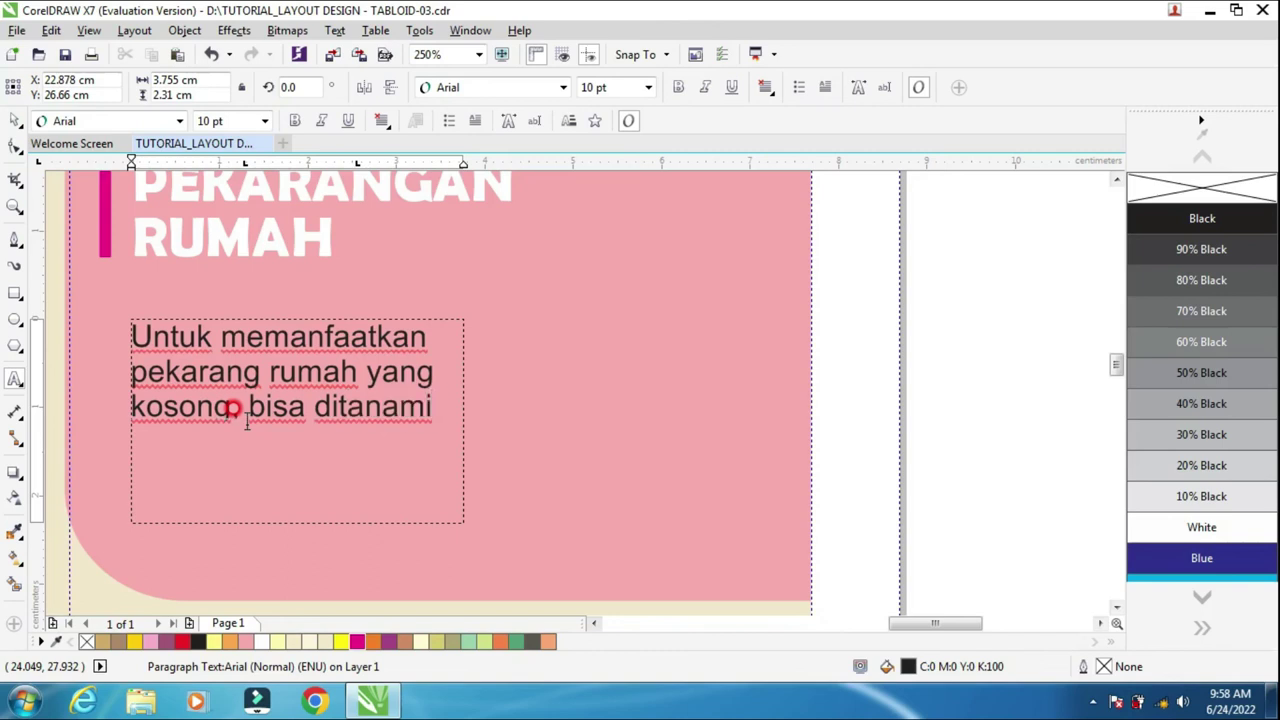
text(bung )
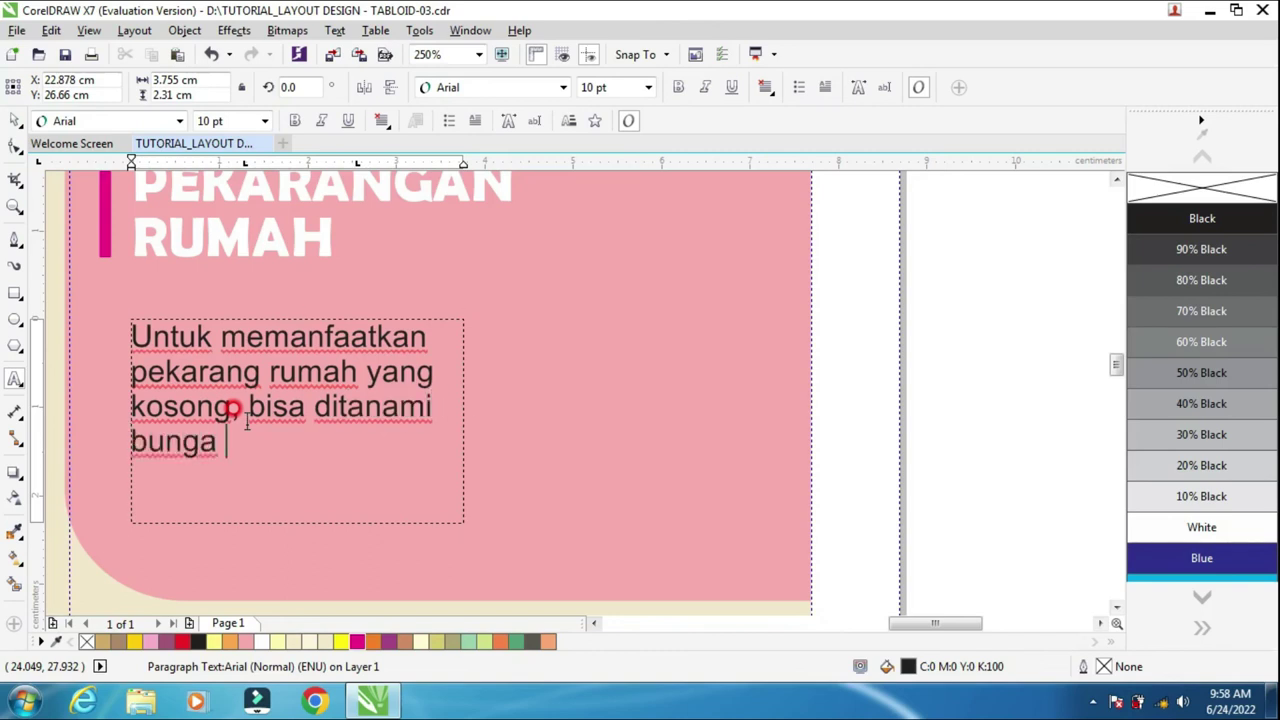
text(-bunga ten)
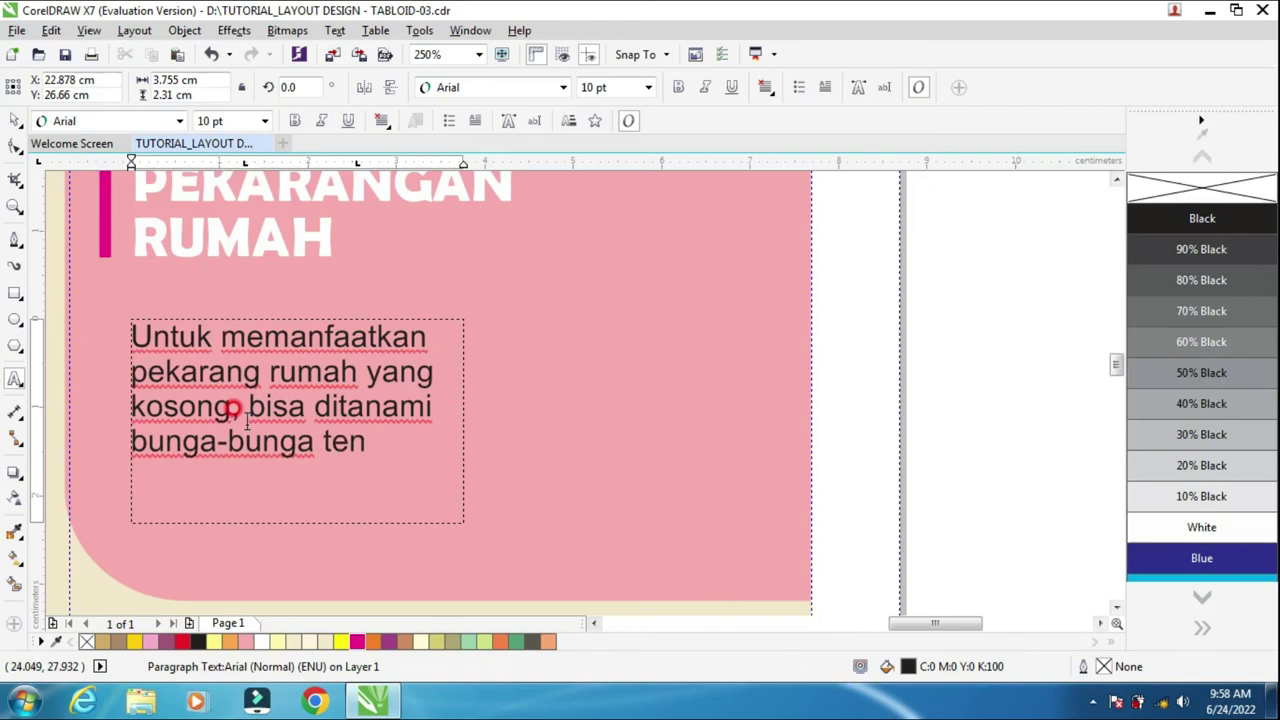
text(tunya )
text(yang se)
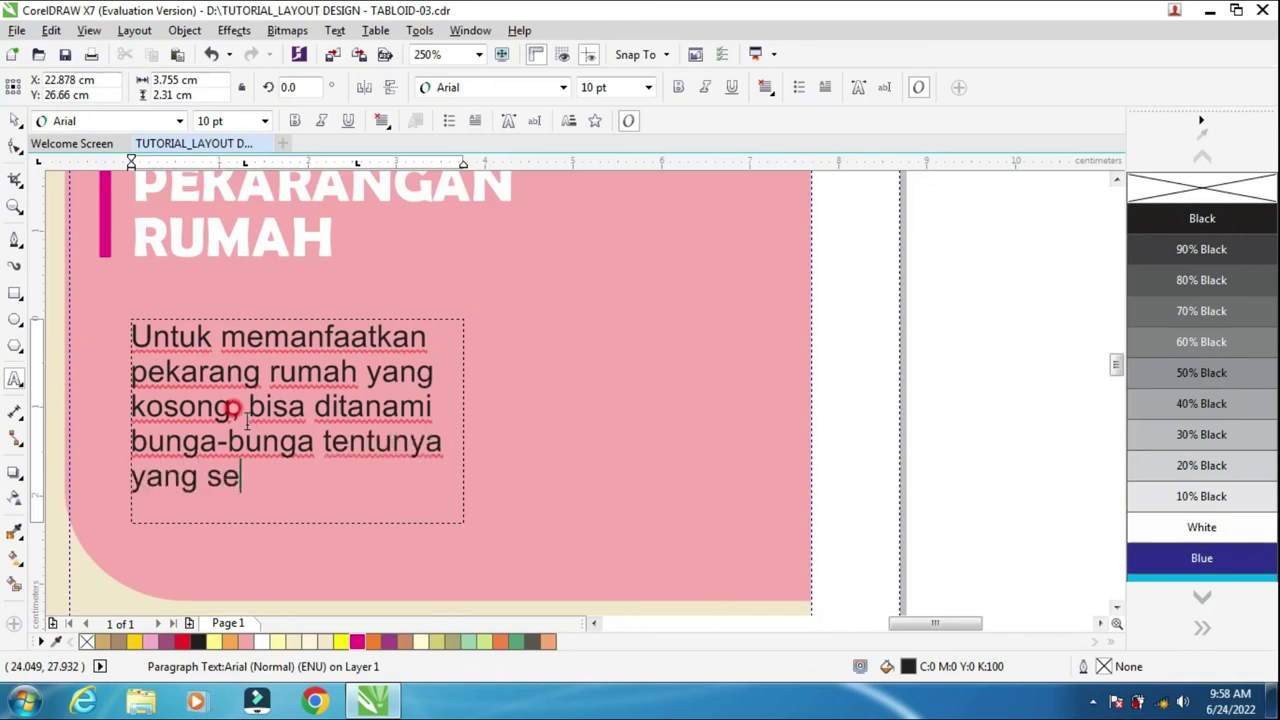
text(suai )
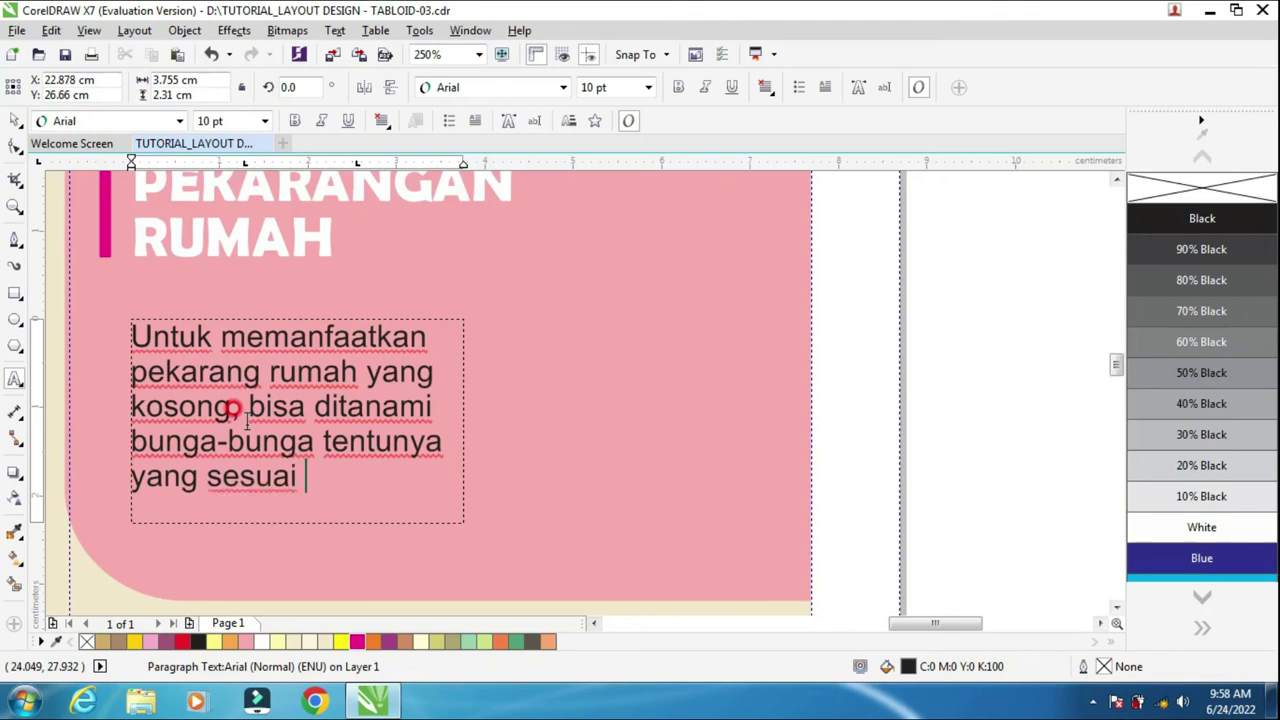
text(dengan )
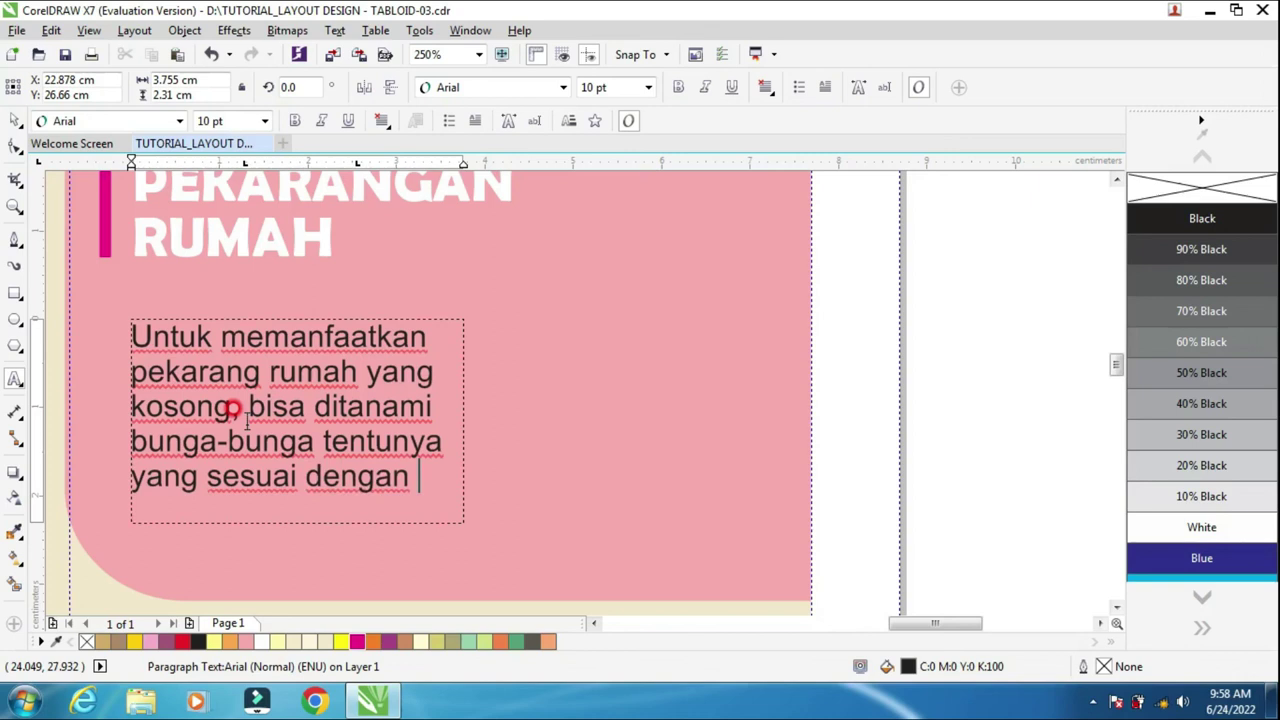
text(,)
Extend the paragraph frame downward to about 2.8 cm tall and complete its last word as "halaman.."
drag(296, 527, 296, 558)
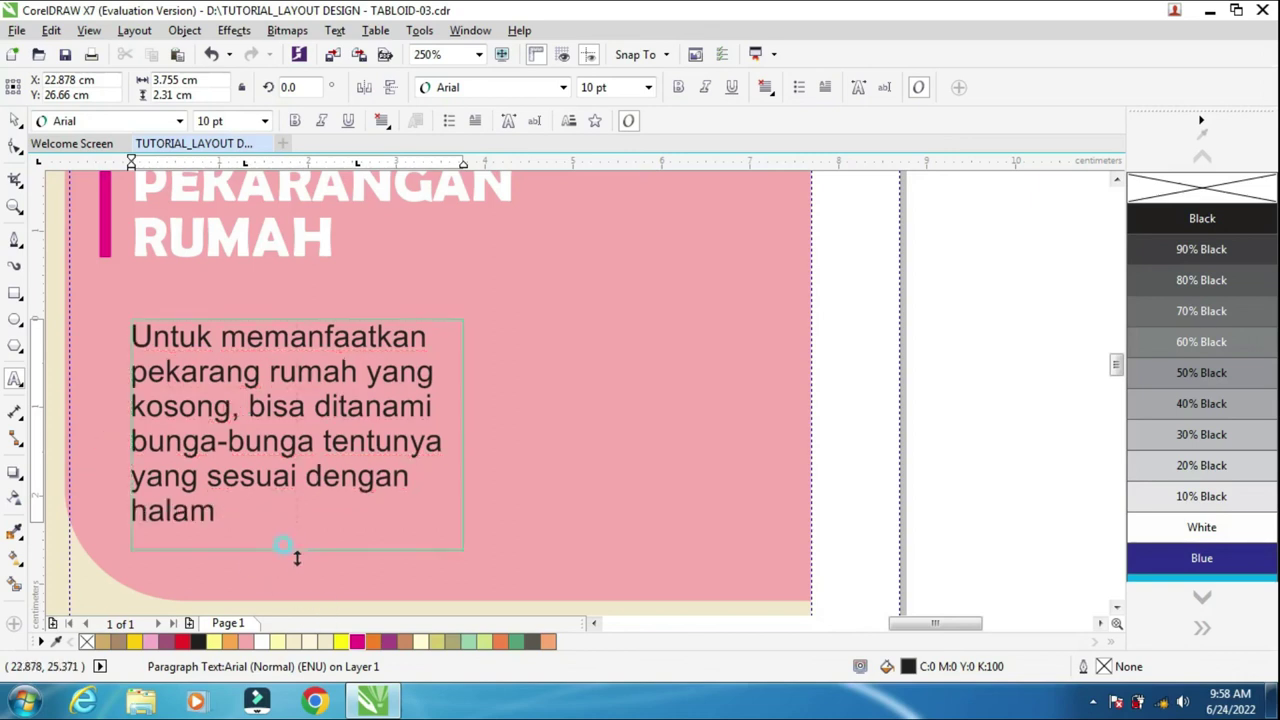
click(215, 500)
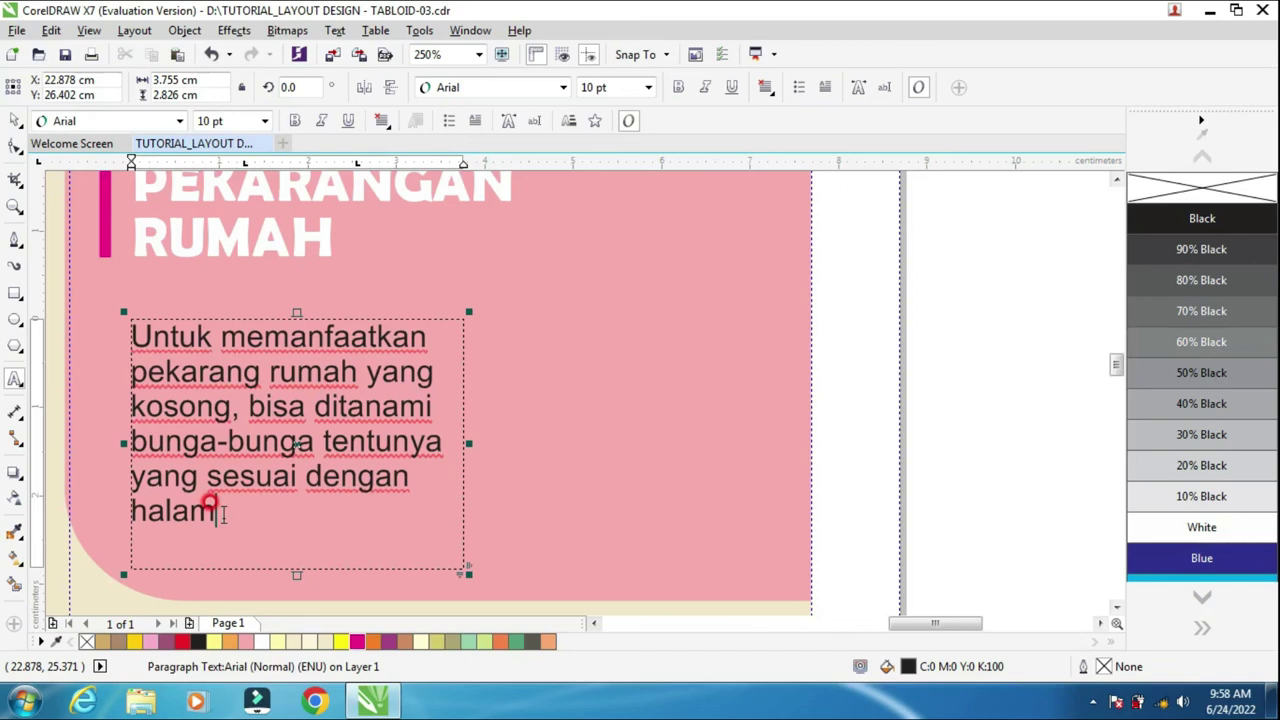
text(an.)
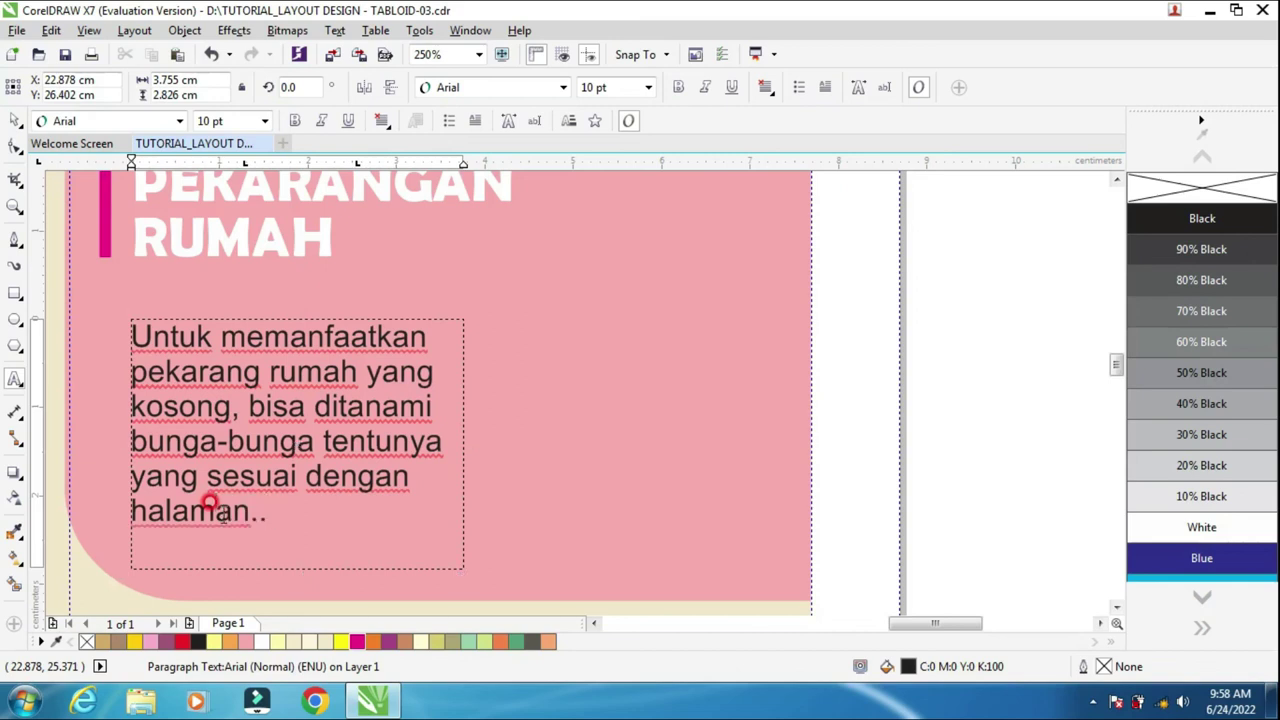
Complete the paragraph's ending as "halaman Mam.." and move its frame up to sit just beneath the headline
key(BackSpace)
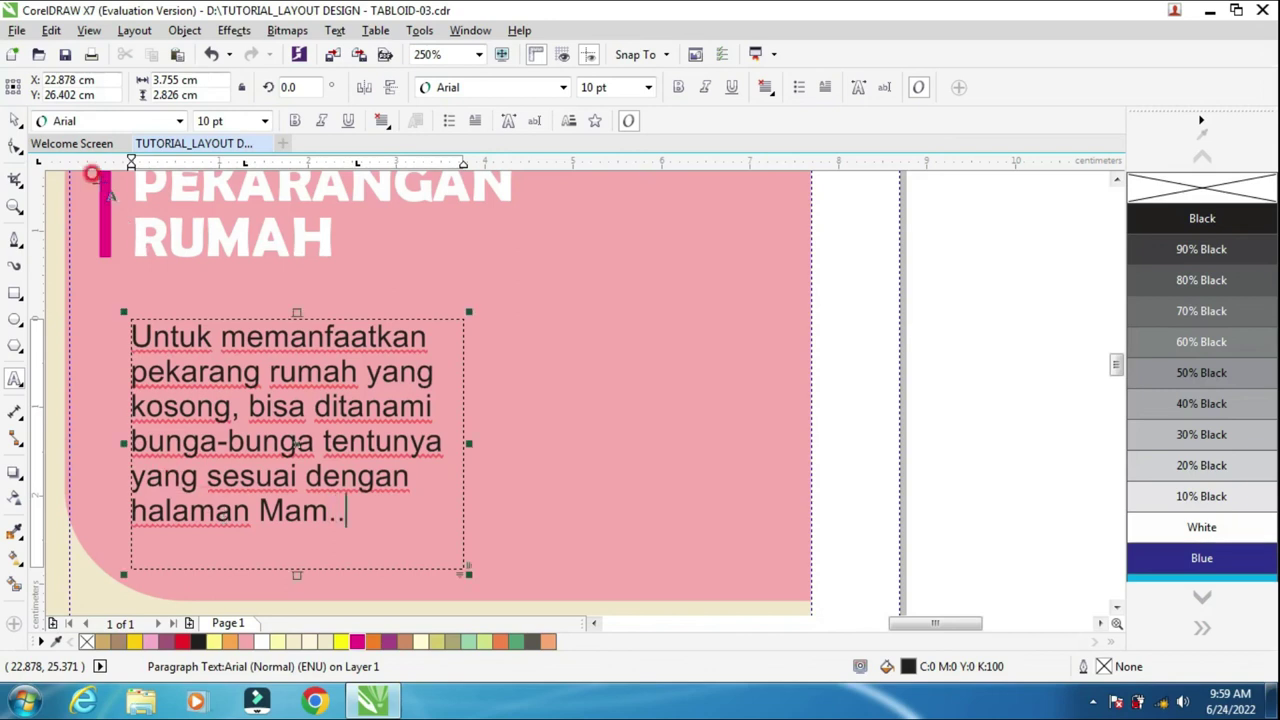
click(15, 120)
click(322, 406)
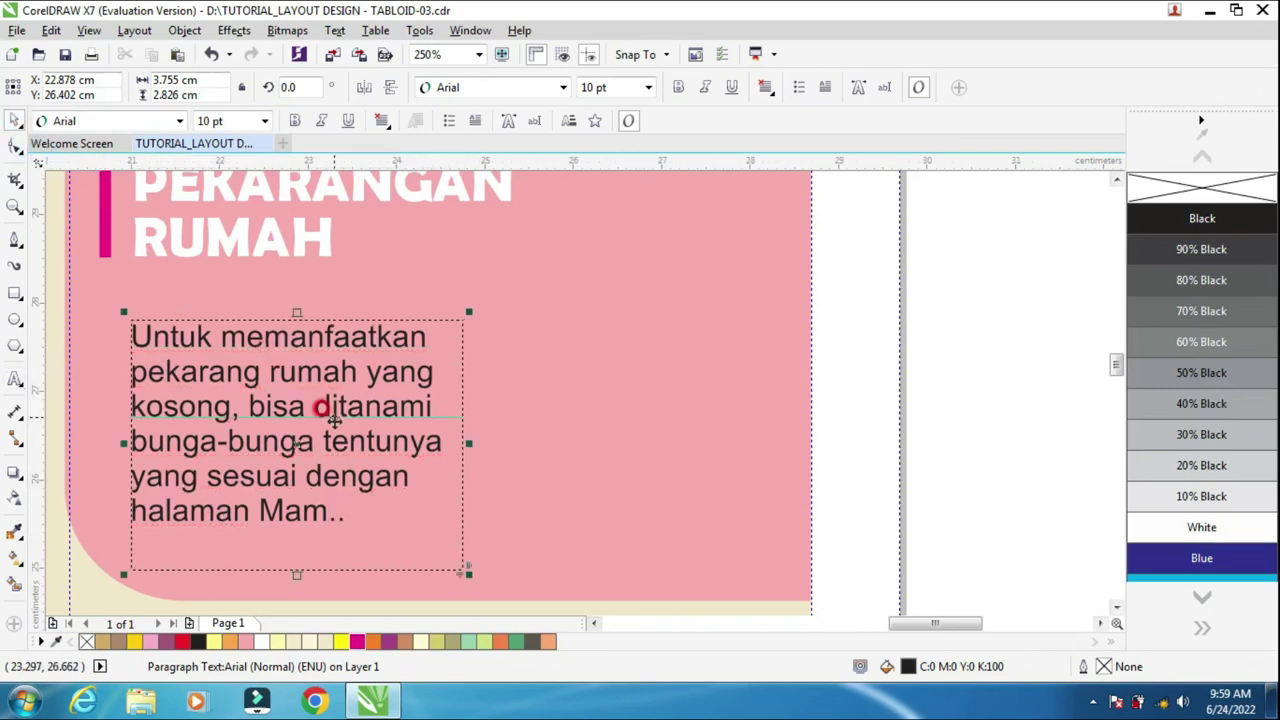
click(321, 407)
click(321, 407)
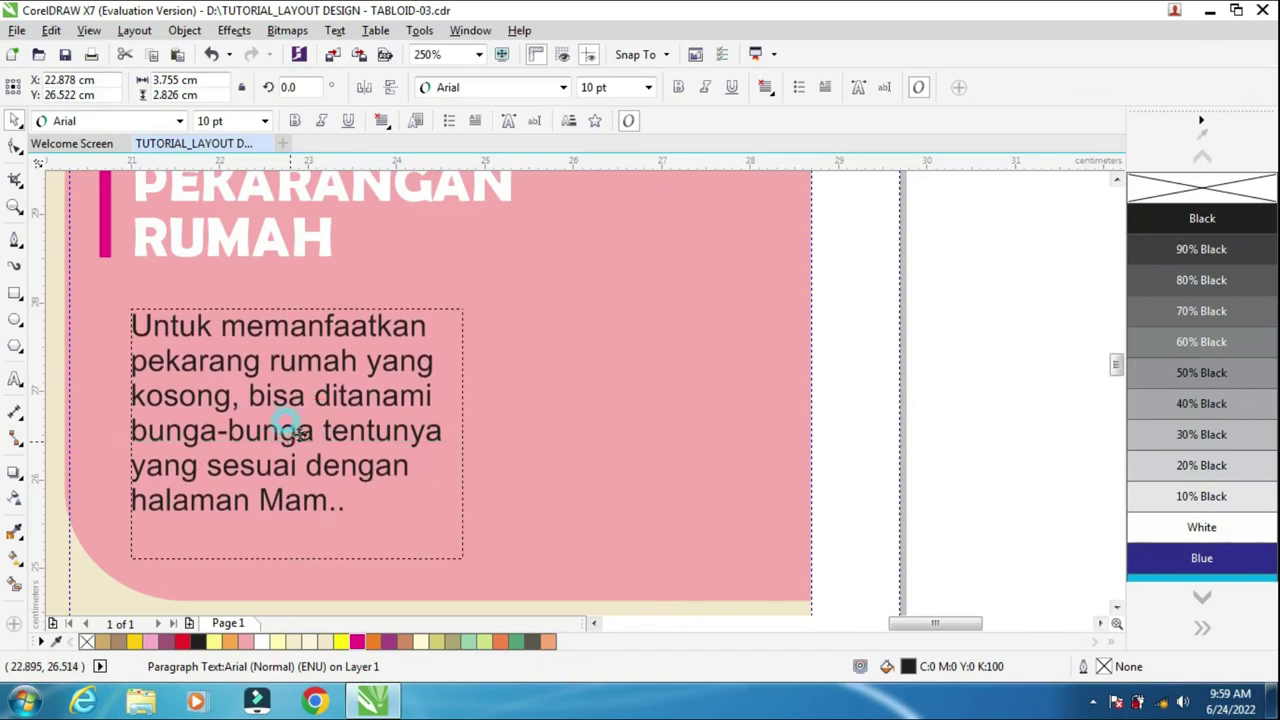
drag(285, 422, 285, 400)
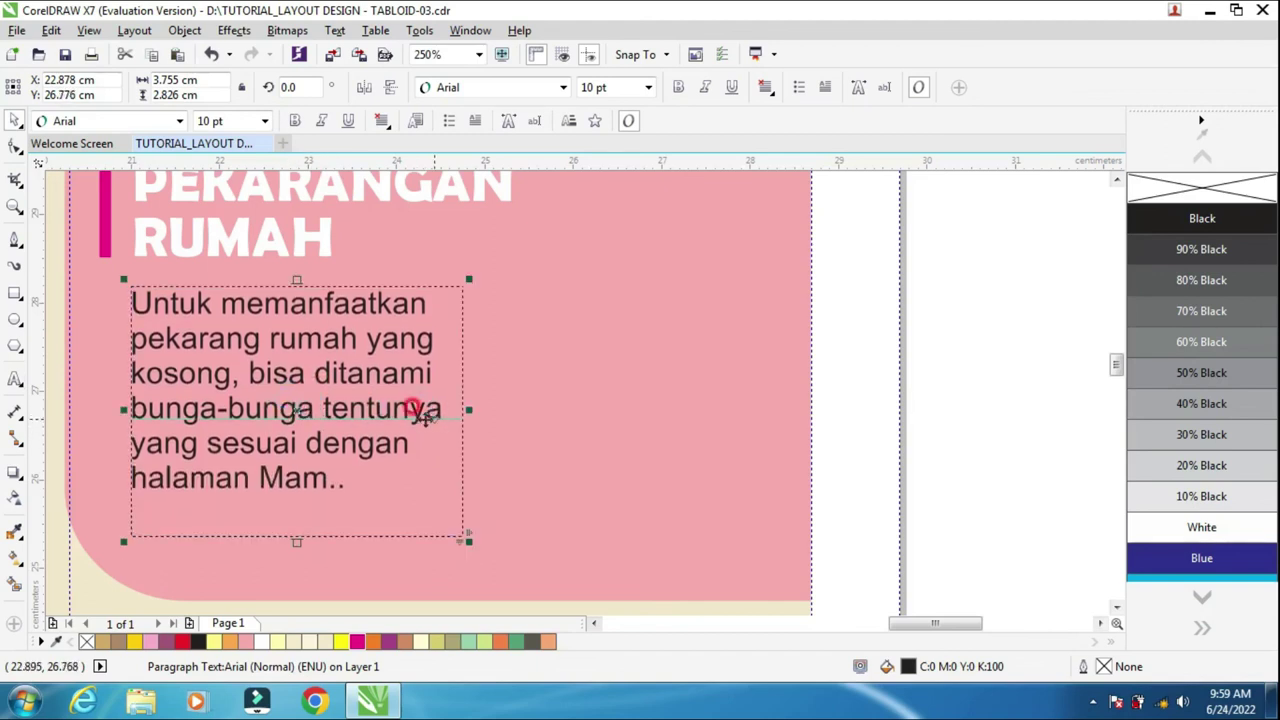
Apply a drop cap to the paragraph's opening letter "U"
click(15, 385)
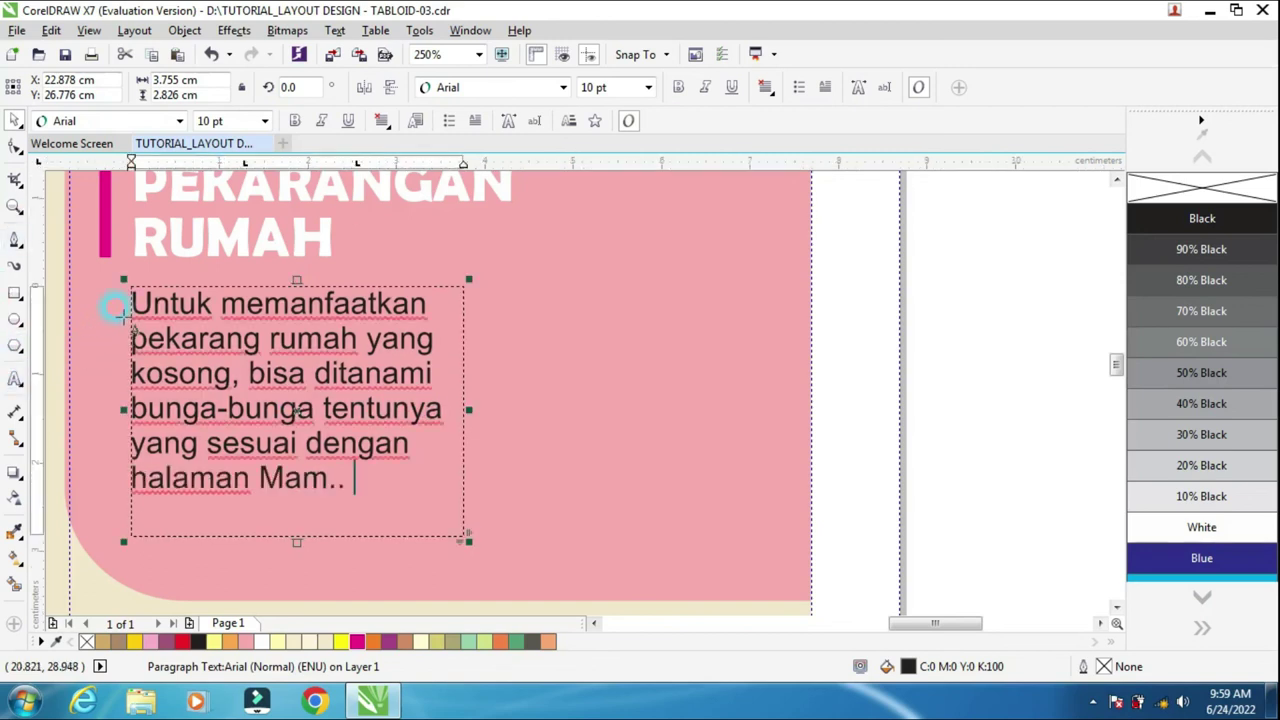
drag(131, 300, 148, 300)
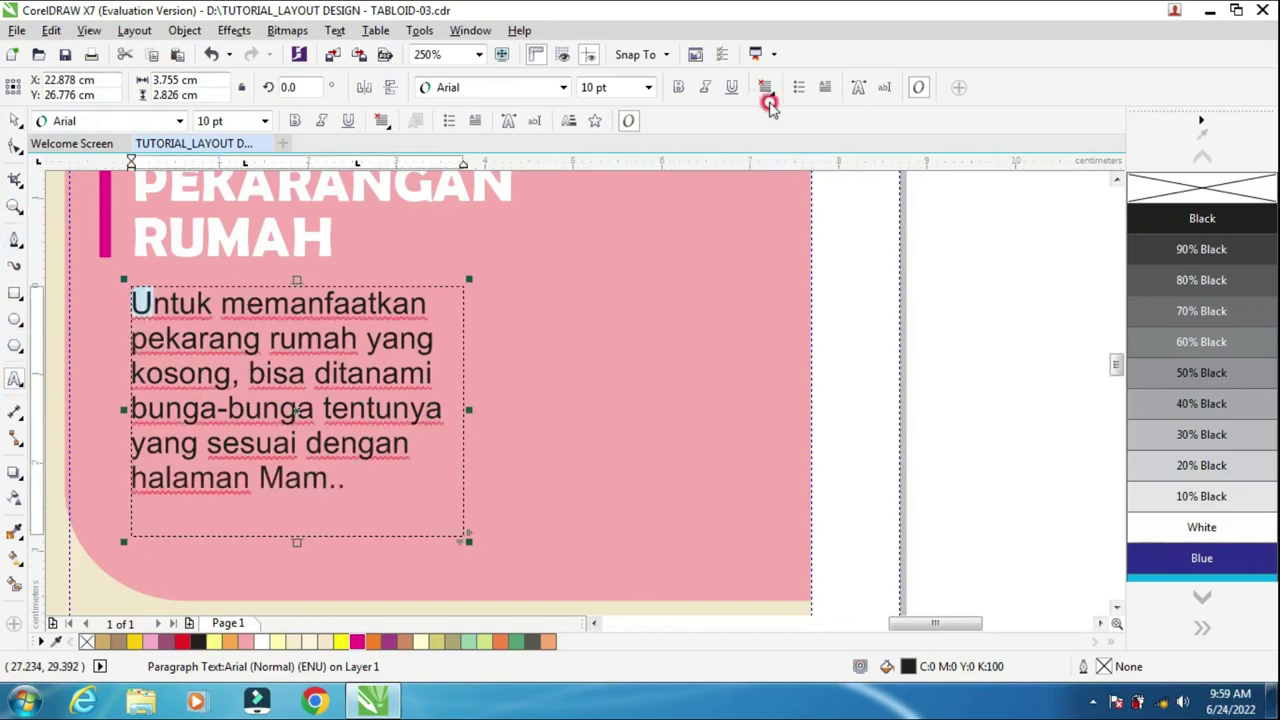
click(822, 90)
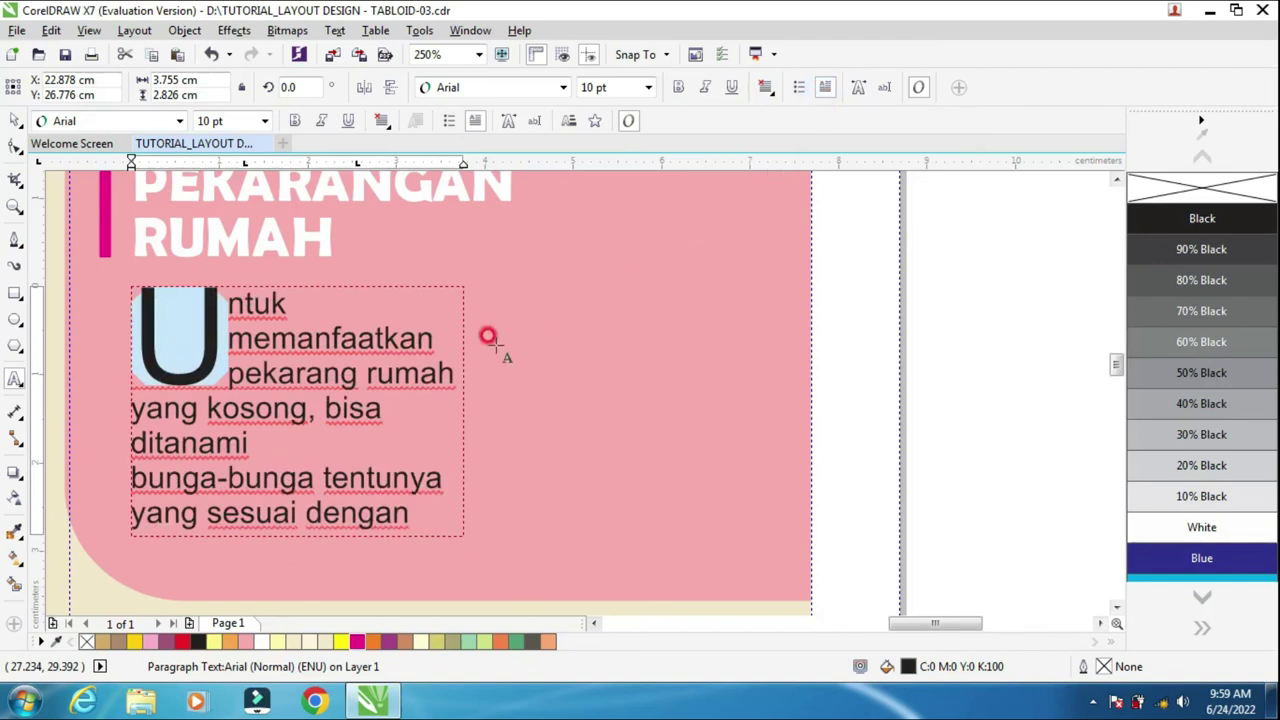
Enlarge the paragraph frame to about 3.9 cm wide and 3.4 cm tall so the whole text fits
click(14, 121)
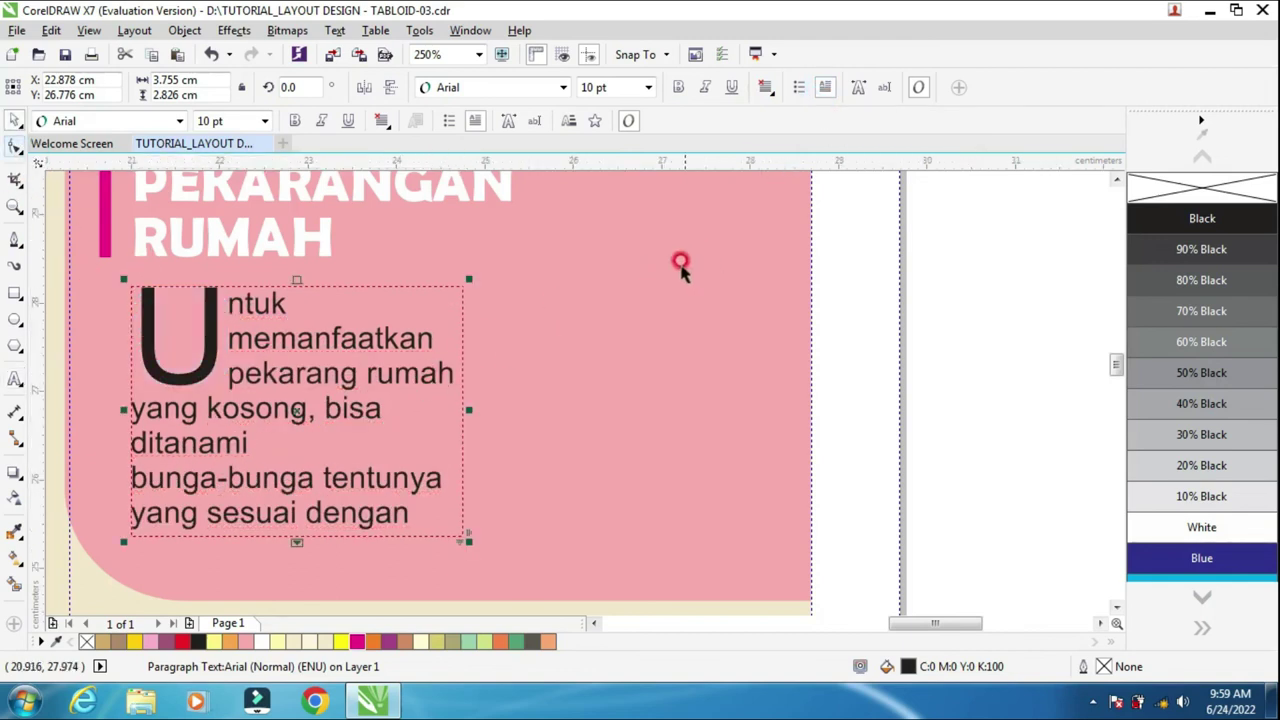
drag(470, 410, 445, 437)
drag(300, 538, 309, 594)
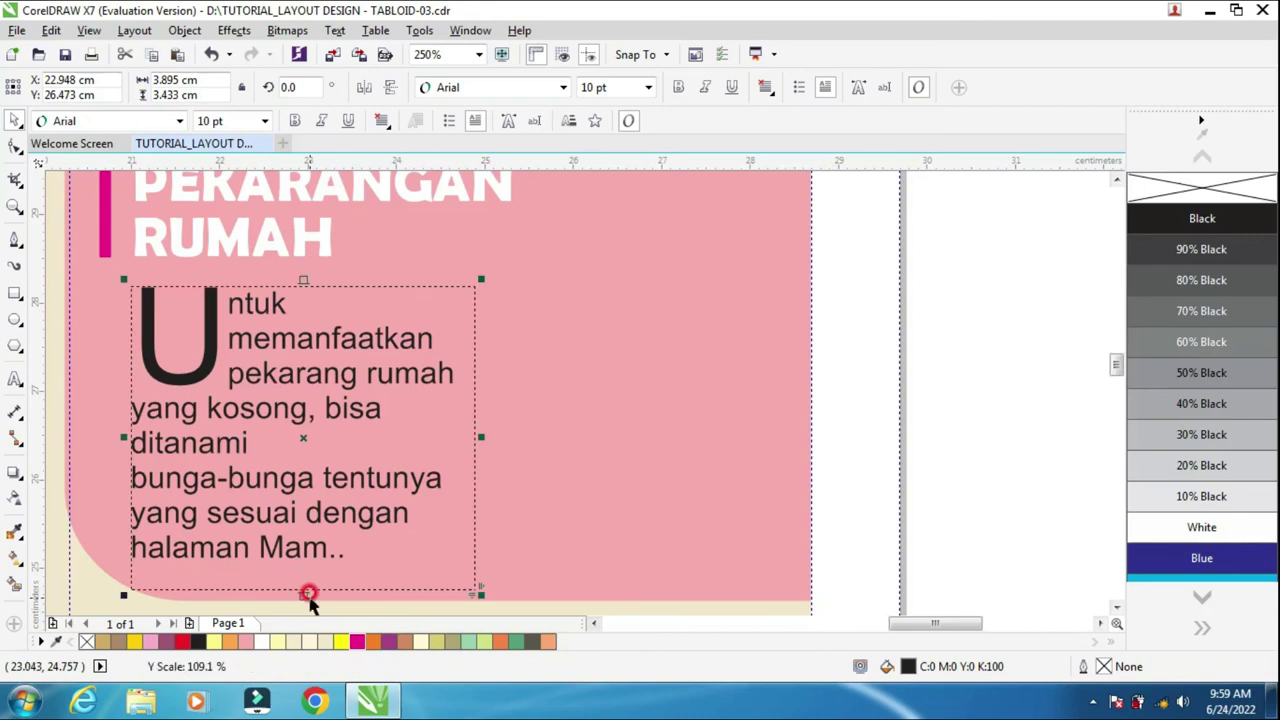
Draw a circle about 5.5 cm in diameter on the empty area beside the page
scroll(371, 314, down, 2)
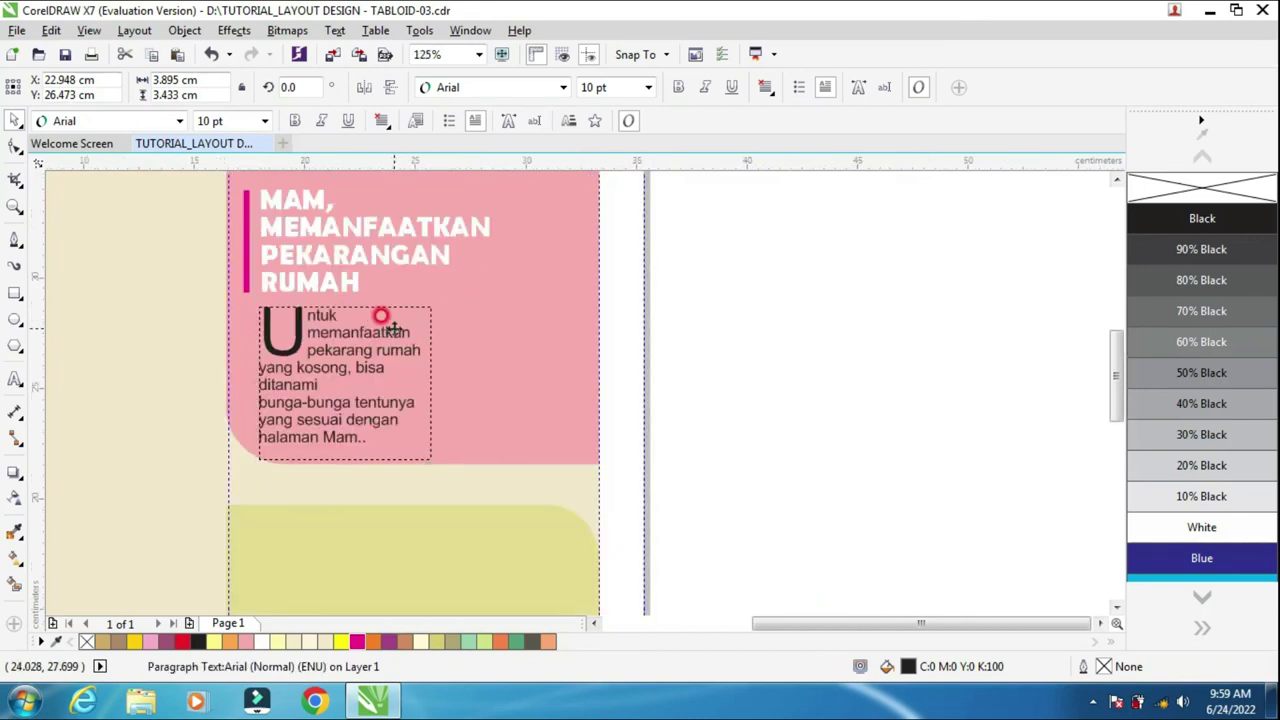
scroll(380, 312, down, 2)
click(574, 312)
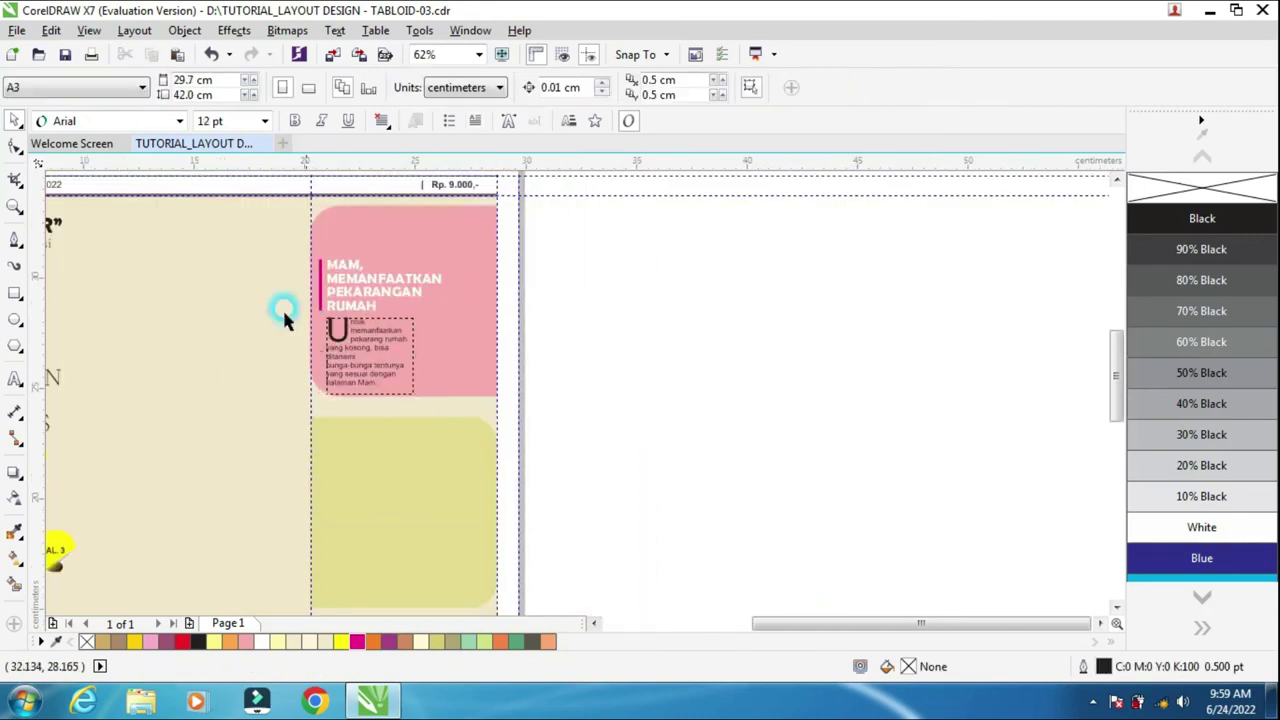
click(15, 319)
mouse_move(683, 313)
mouse_down()
mouse_move(794, 463)
mouse_move(781, 432)
mouse_up()
click(15, 121)
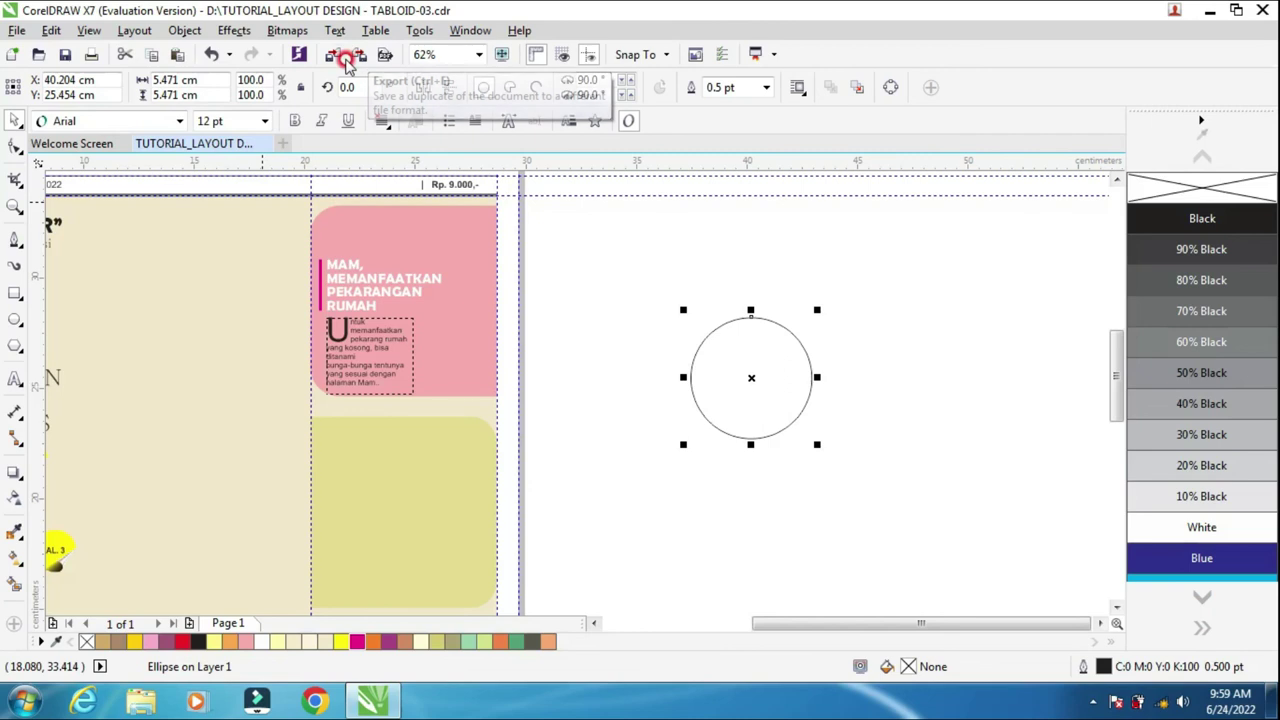
Import the flower photo "merubah atau menambahkan resolusi gambar" and place it beside the circle
click(333, 57)
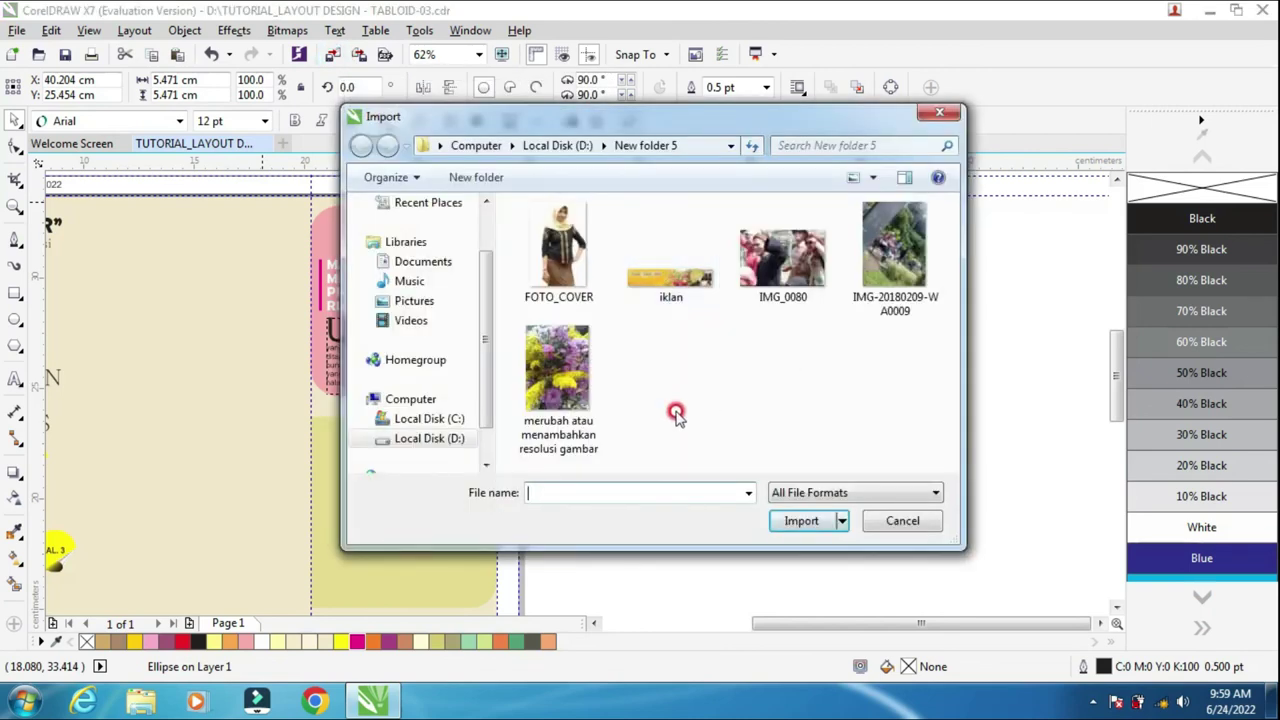
click(560, 385)
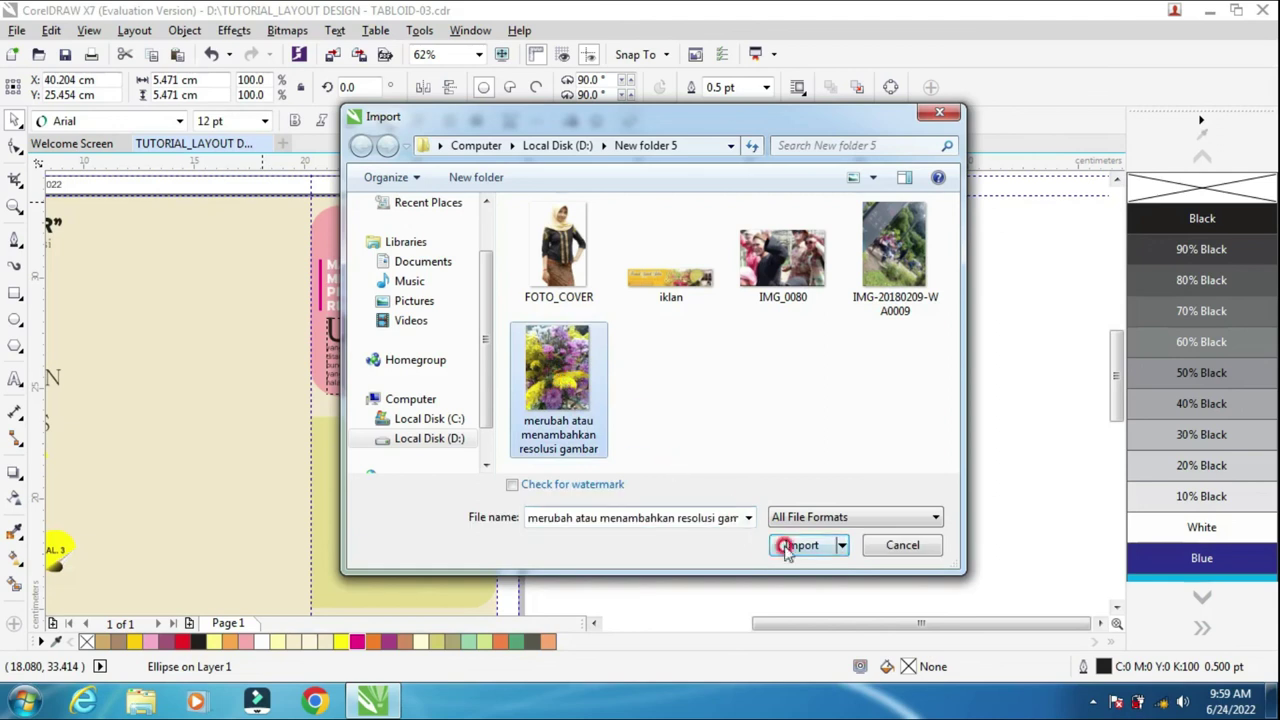
click(900, 245)
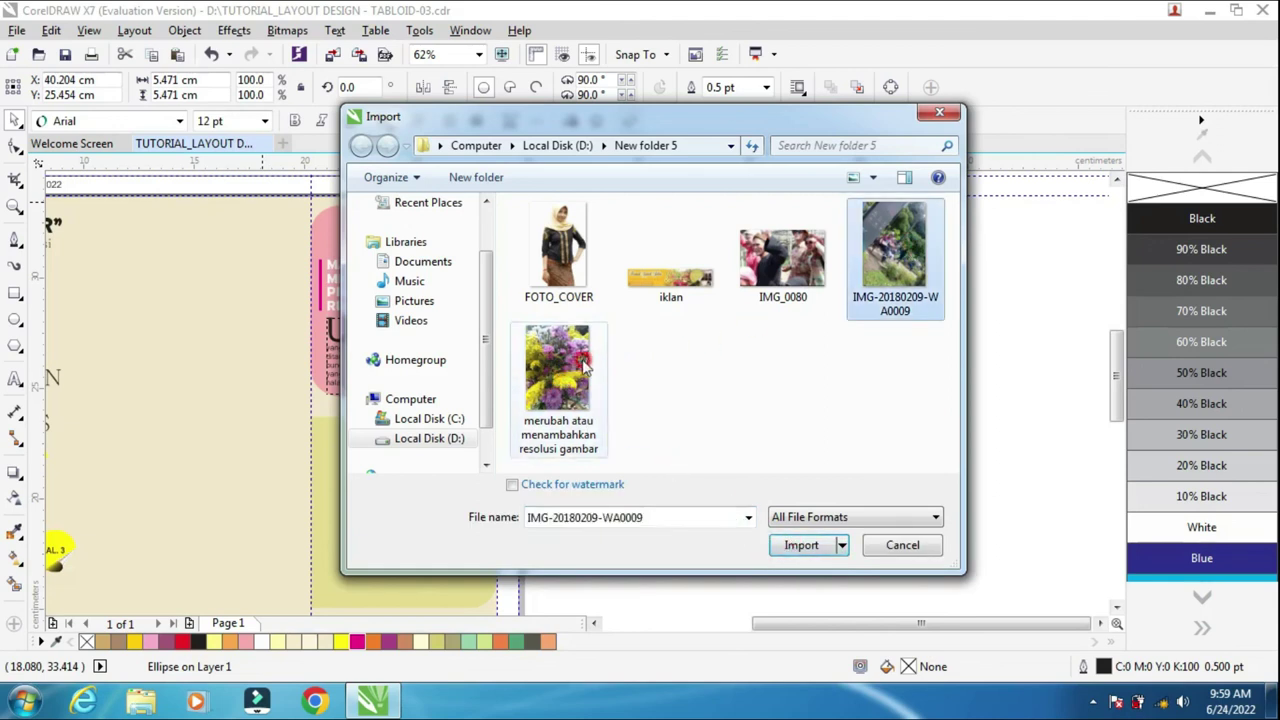
click(551, 352)
click(795, 545)
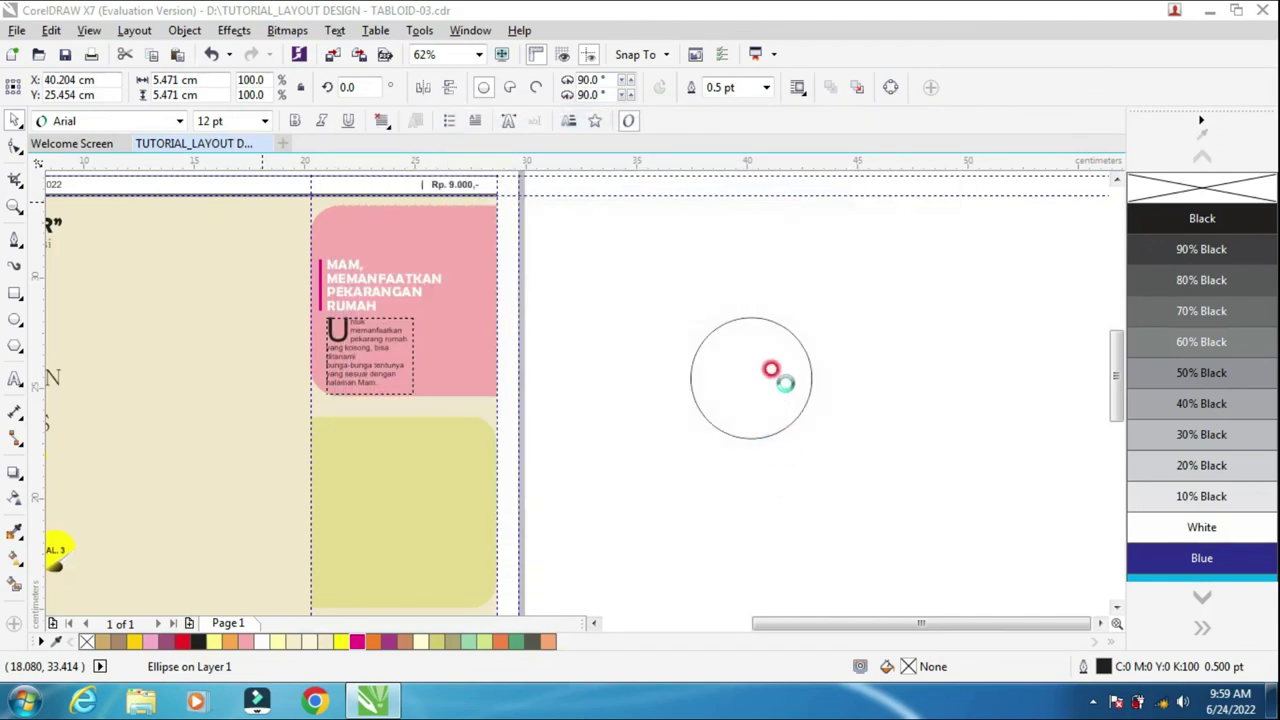
click(869, 330)
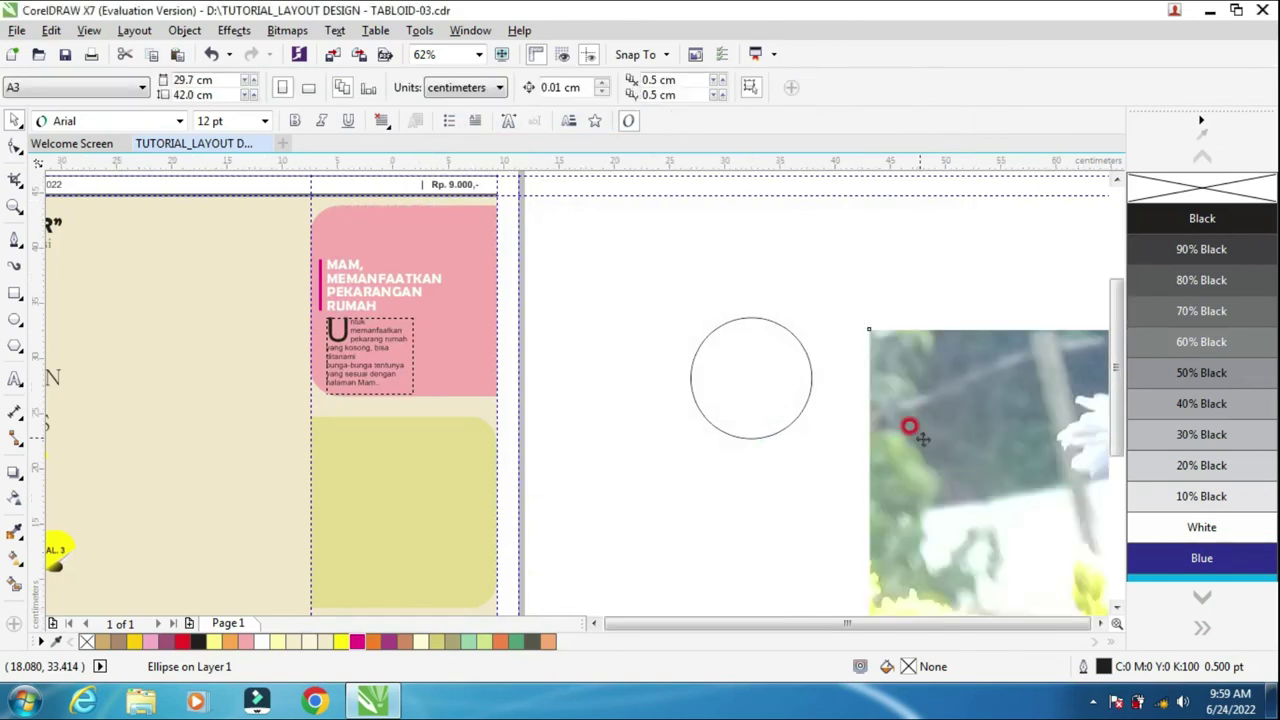
Scale the flower photo down to about 3.5 by 4.7 cm and move it next to the circle
scroll(906, 431, down, 1)
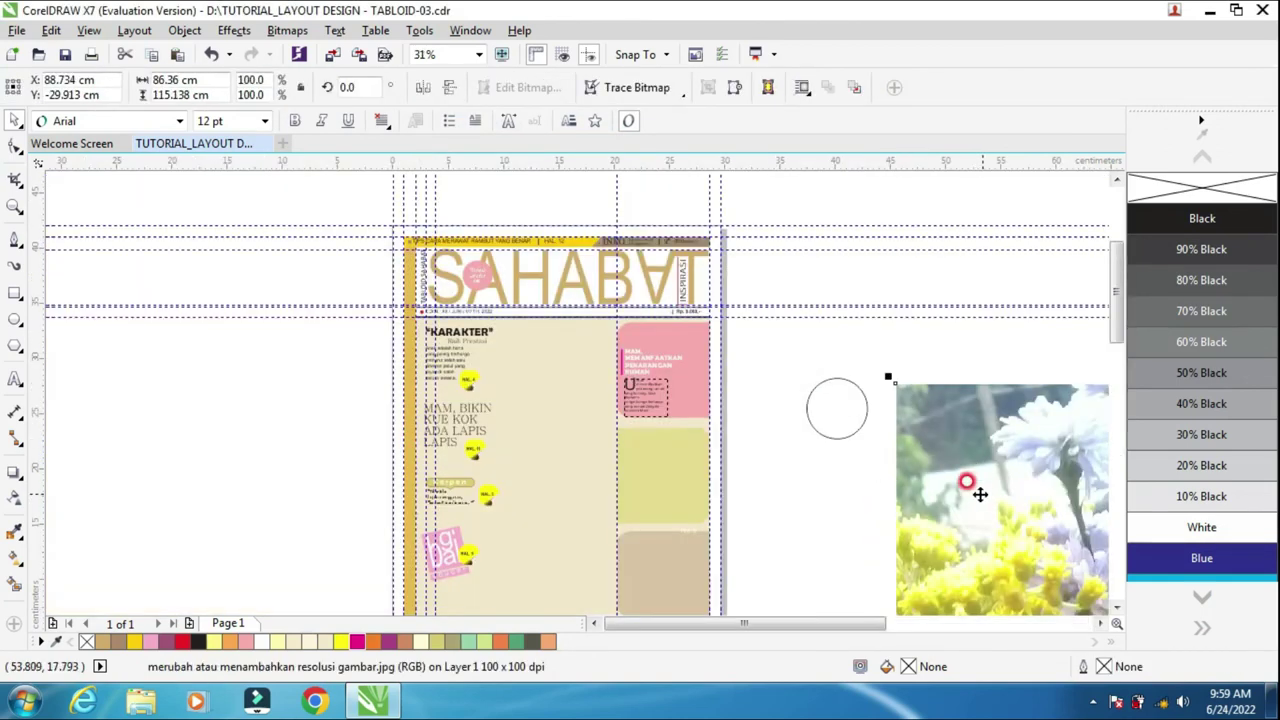
scroll(970, 485, down, 1)
drag(982, 497, 242, 298)
drag(661, 216, 996, 446)
scroll(975, 460, up, 5)
drag(938, 391, 536, 359)
scroll(560, 378, down, 2)
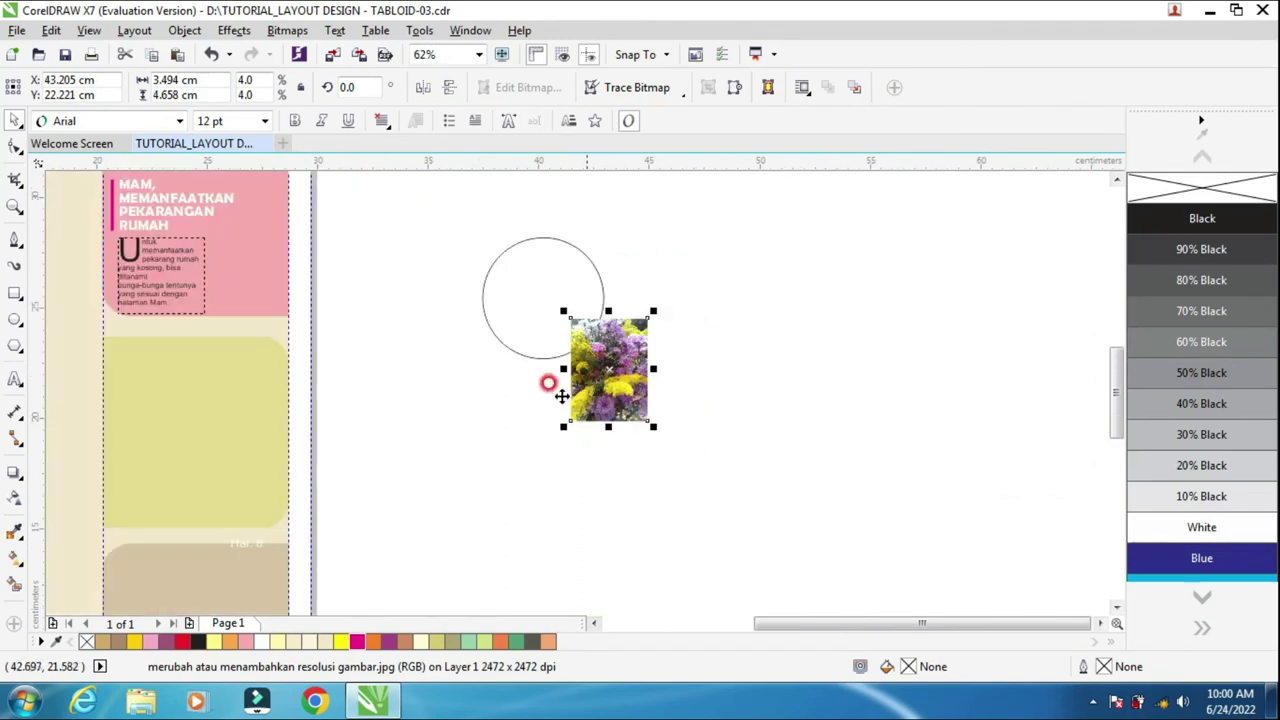
Enlarge the flower photo until it exceeds the circle in width and height, and position the circle over it
mouse_move(660, 313)
mouse_down()
mouse_move(680, 277)
mouse_move(668, 291)
mouse_up()
click(511, 270)
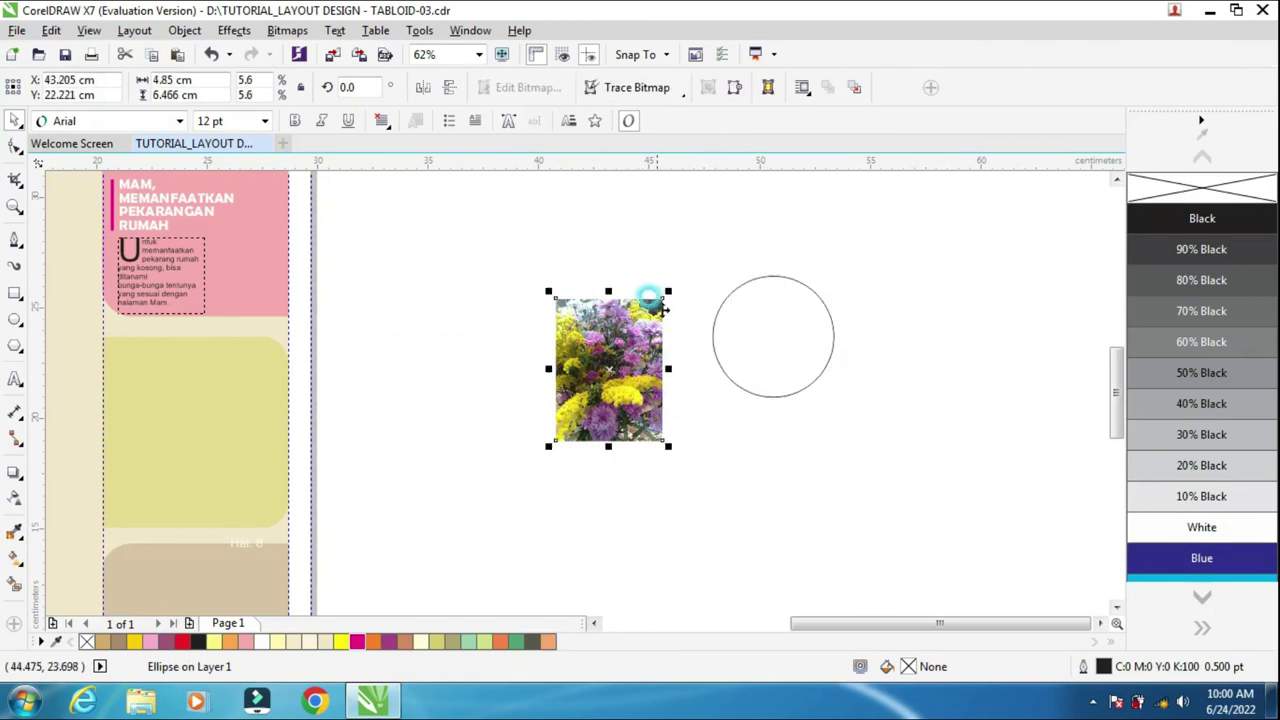
mouse_move(660, 287)
mouse_down()
mouse_move(686, 266)
mouse_move(680, 277)
mouse_up()
click(715, 350)
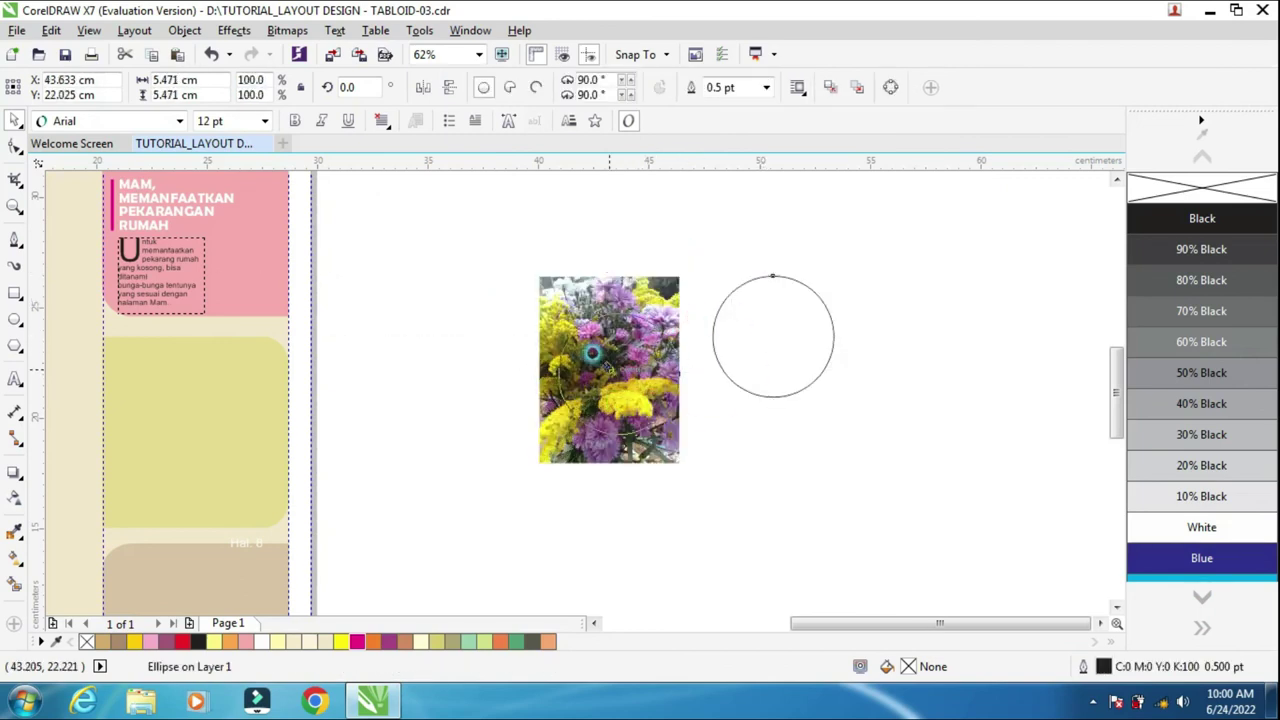